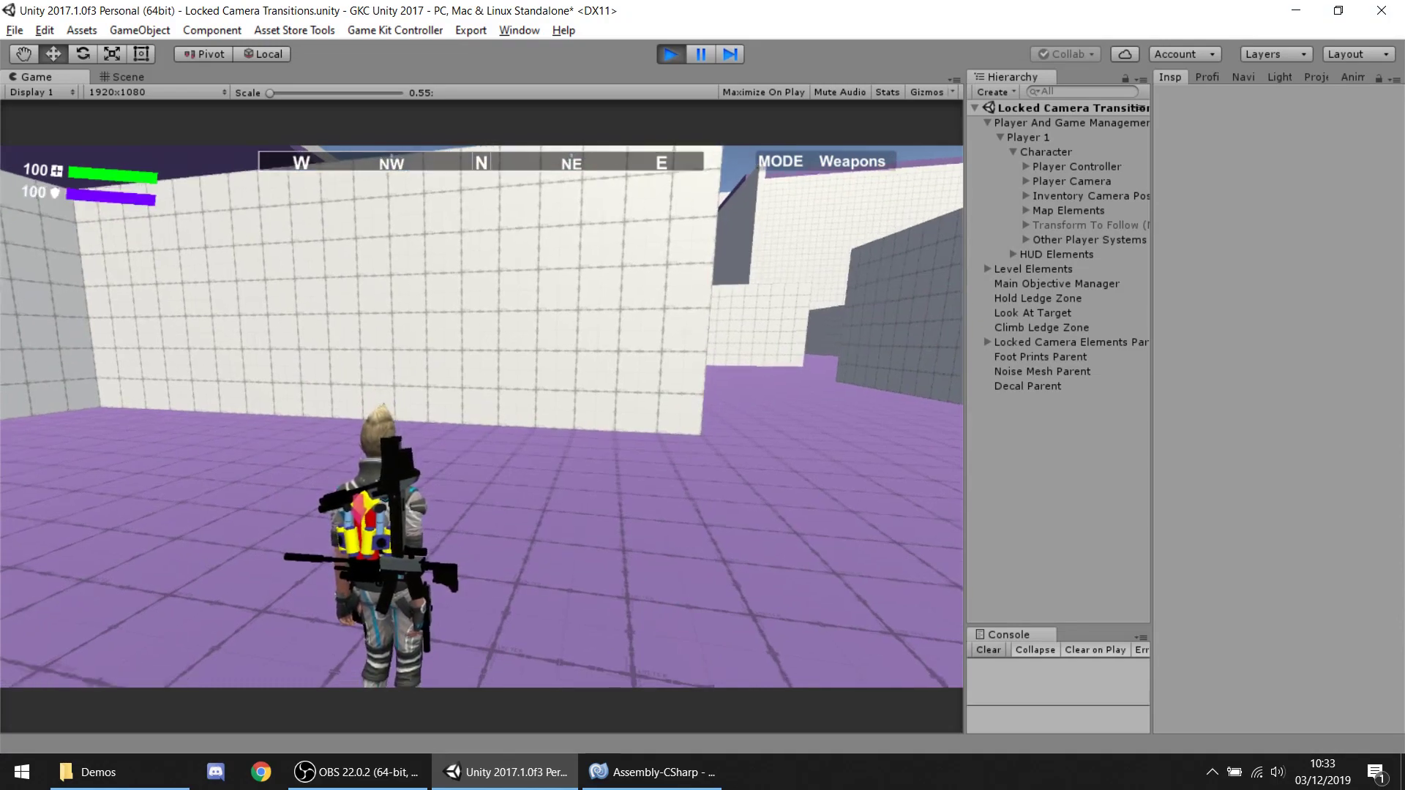
# Walk the unarmed character around the arena in several directions.
pyautogui.press('s')
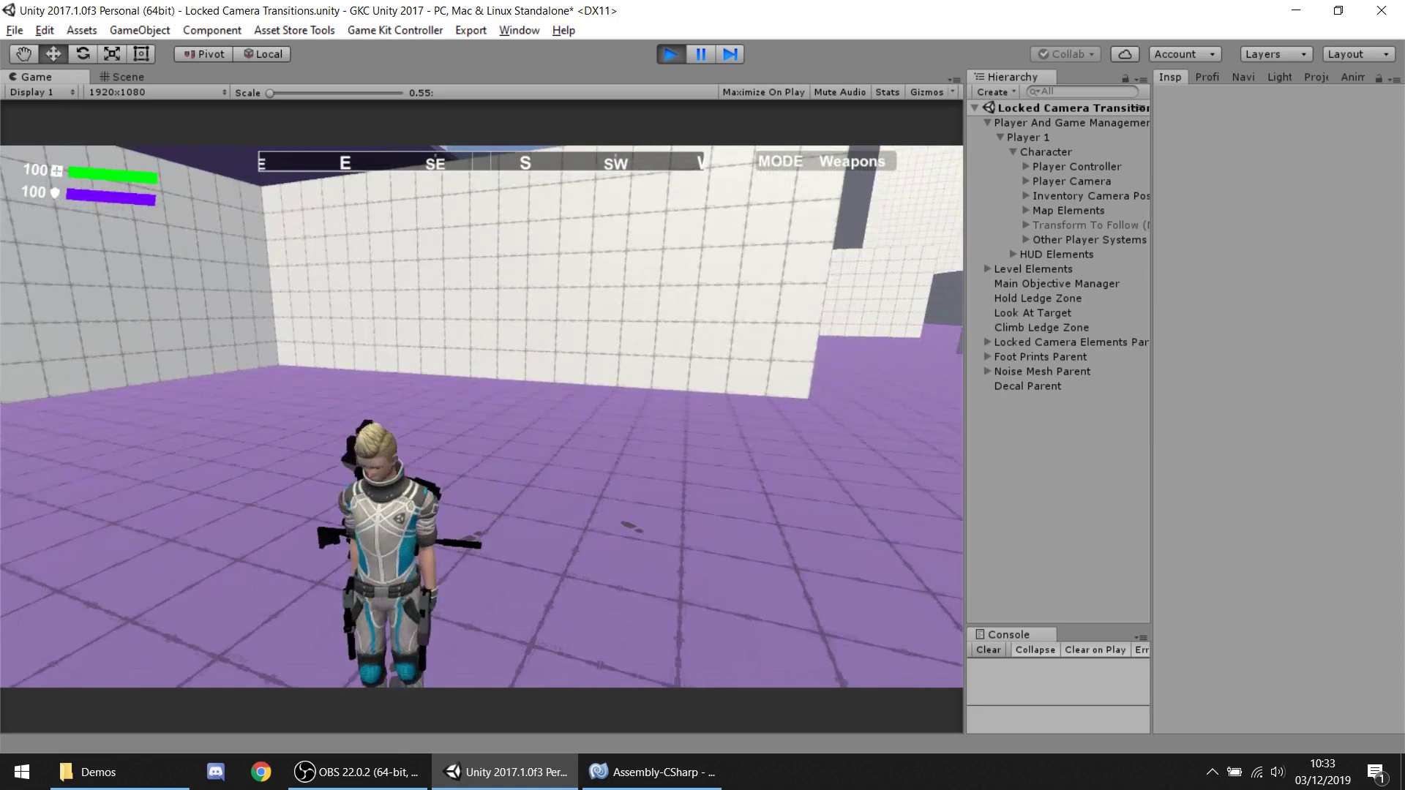
pyautogui.press('d')
pyautogui.press('w')
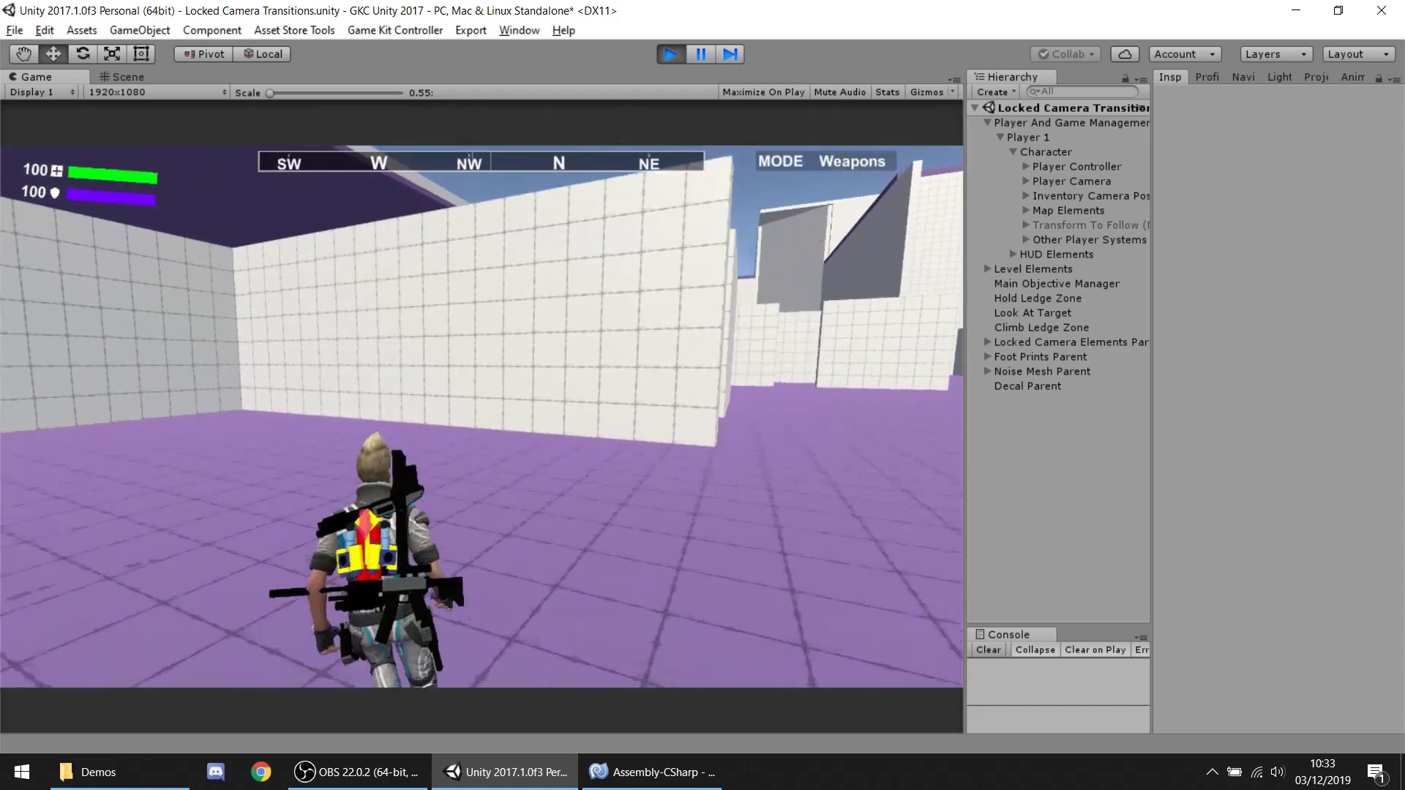
pyautogui.press('a')
pyautogui.press('d')
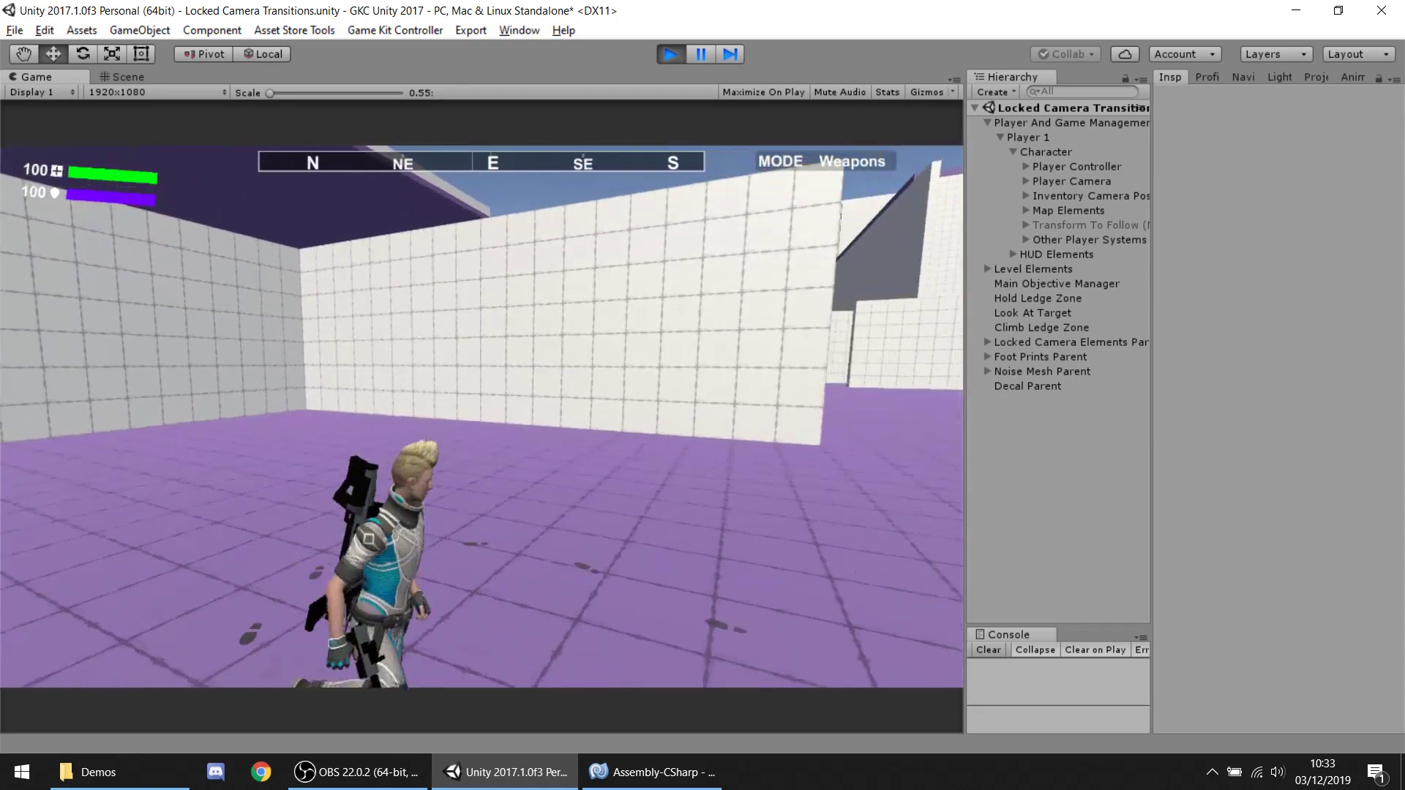
pyautogui.press('w')
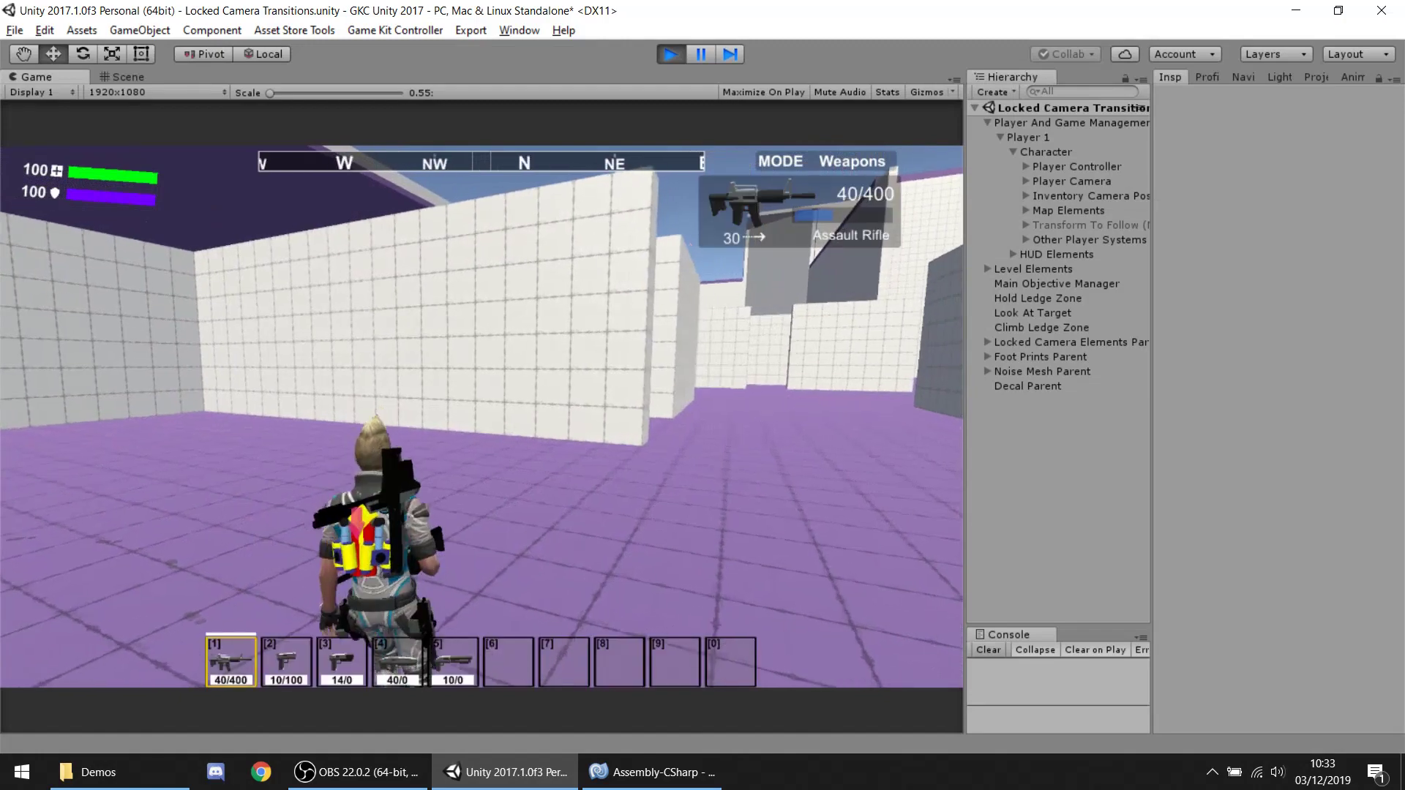
# Move and turn the character around the arena with the Assault Rifle drawn.
pyautogui.press('a')
pyautogui.press('s')
pyautogui.press('d')
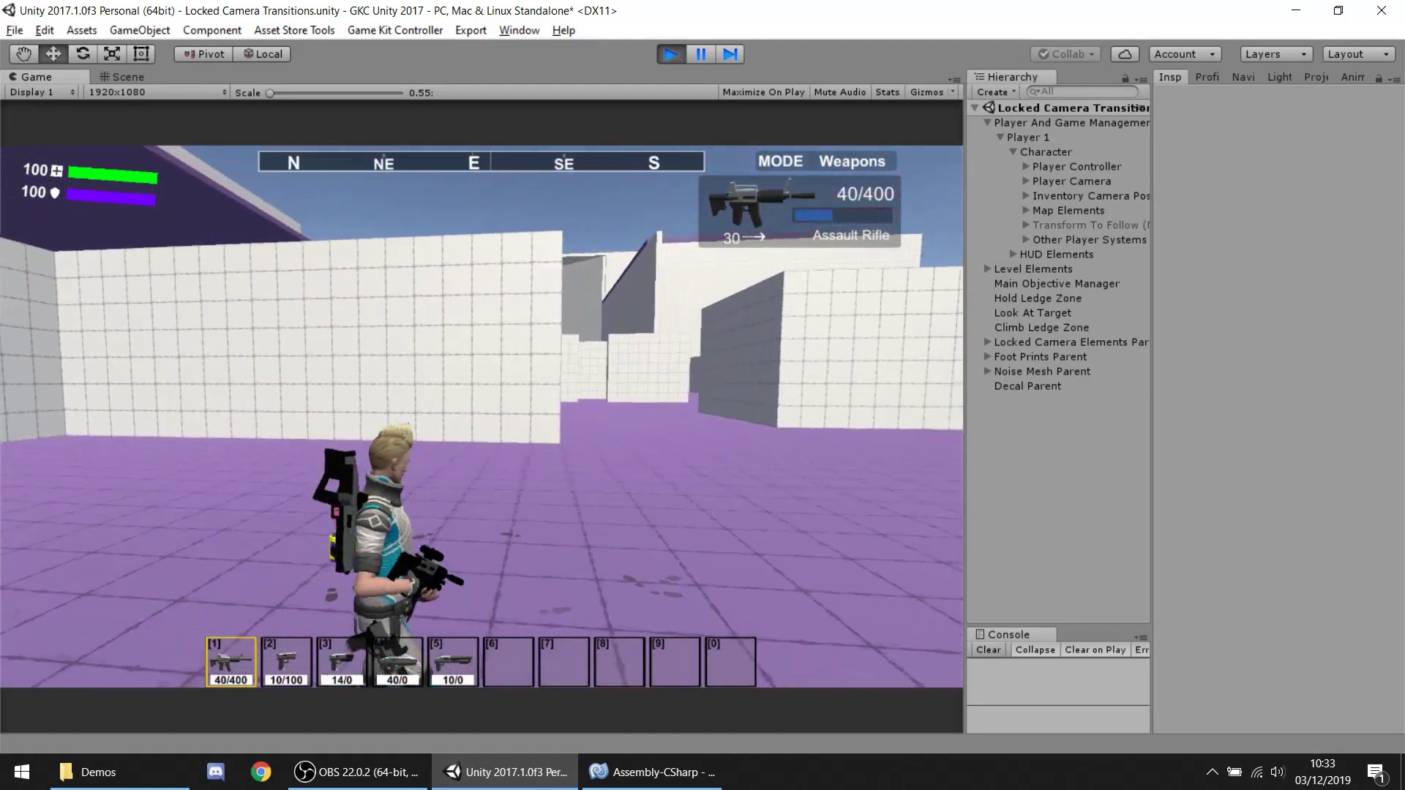
pyautogui.press('a')
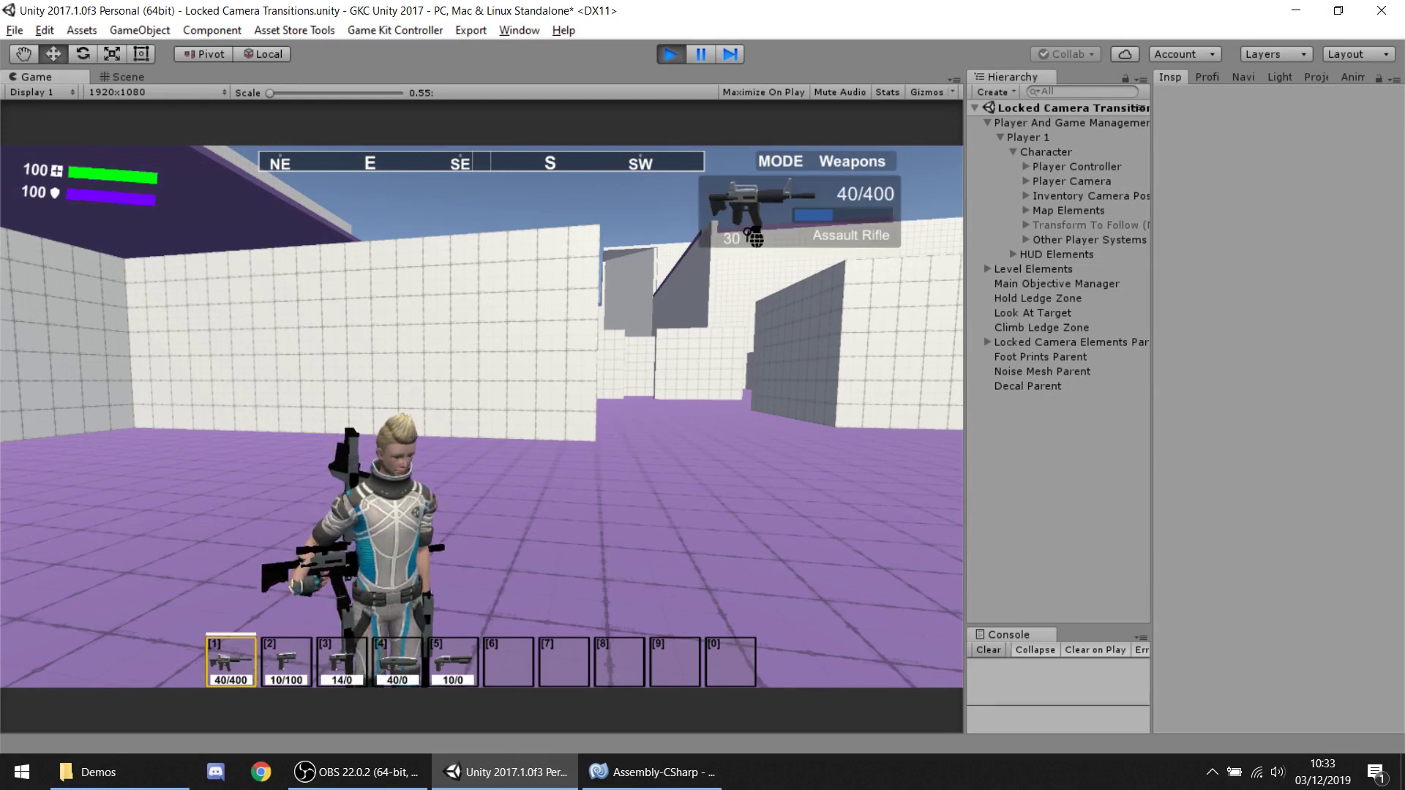
pyautogui.press('d')
pyautogui.press('w')
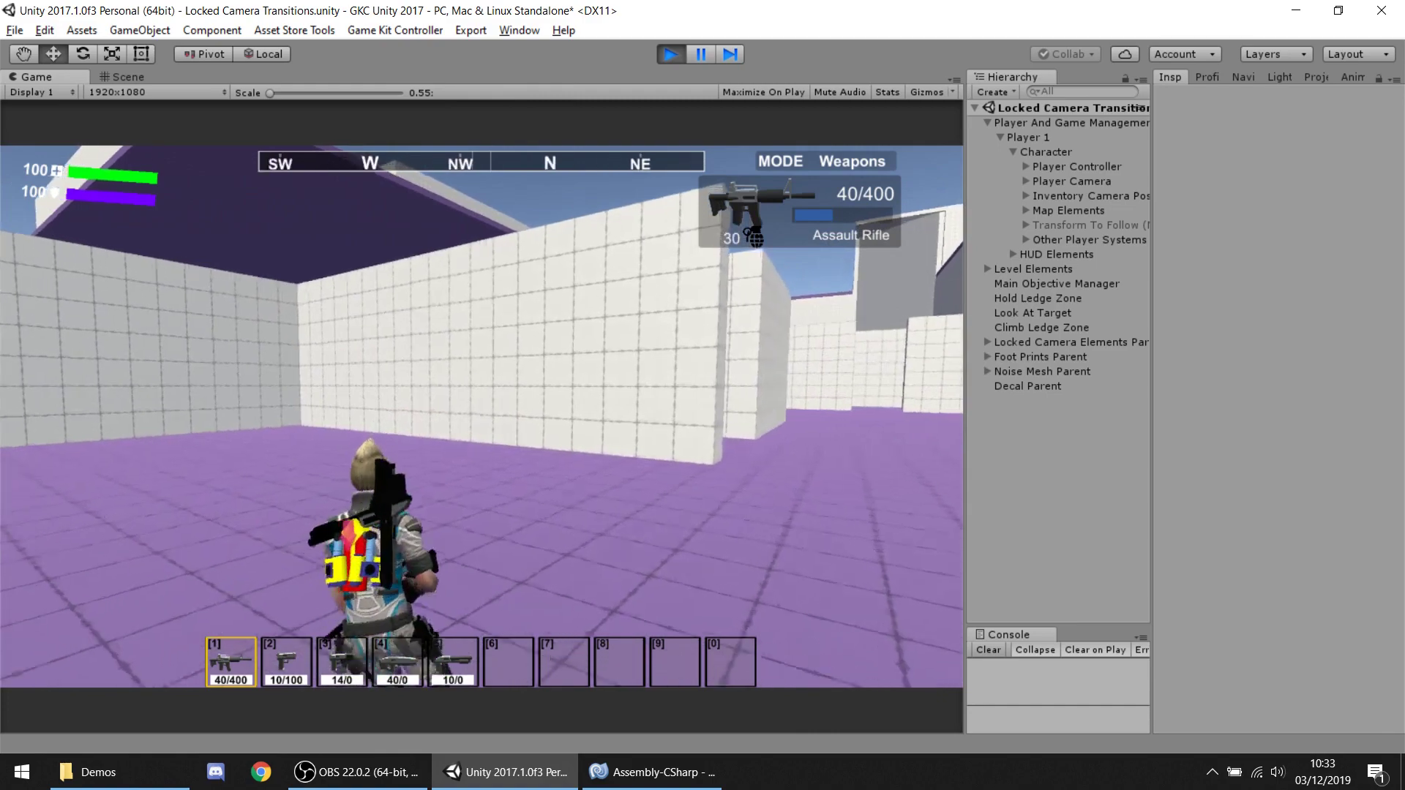
pyautogui.press('a')
pyautogui.press('s')
pyautogui.press('a')
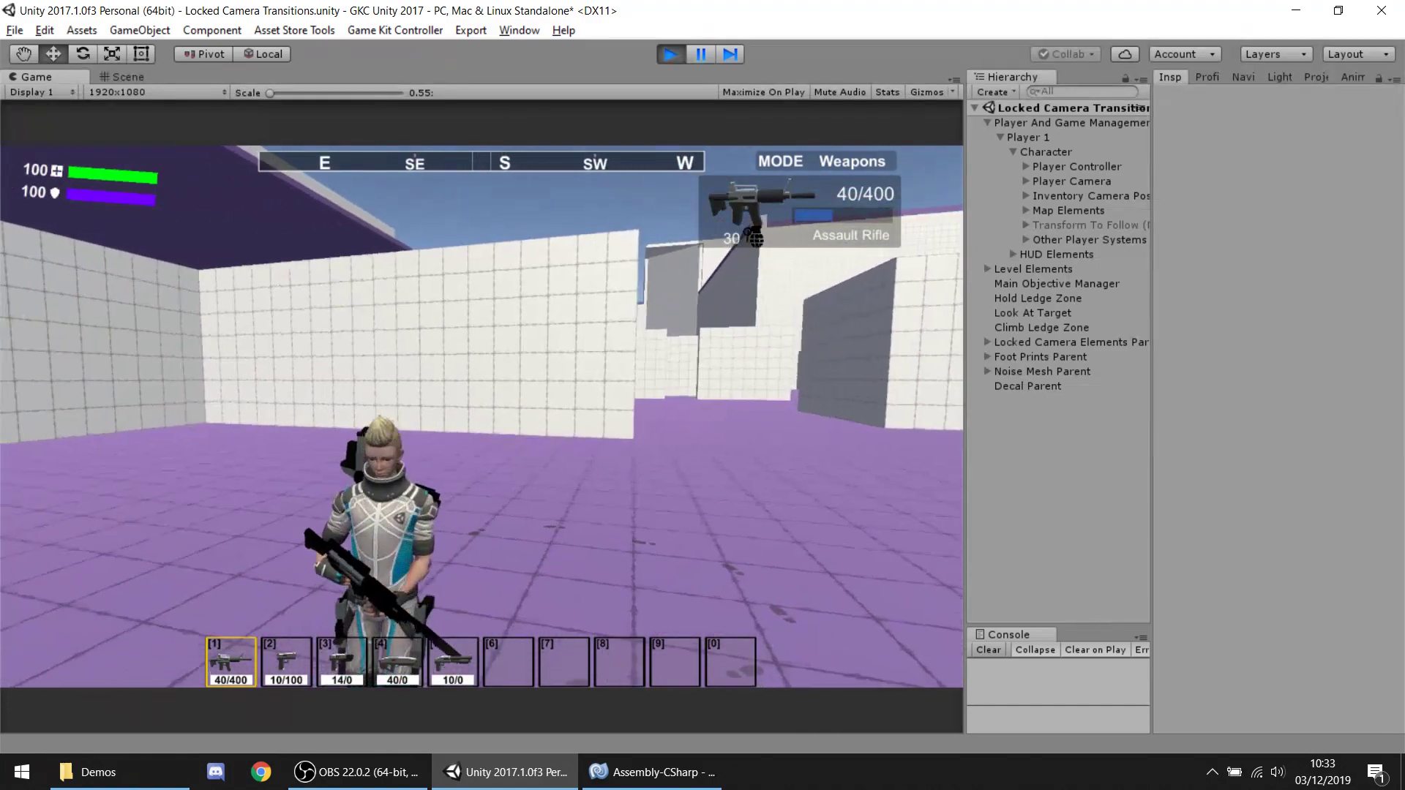
pyautogui.press('w')
pyautogui.press('s')
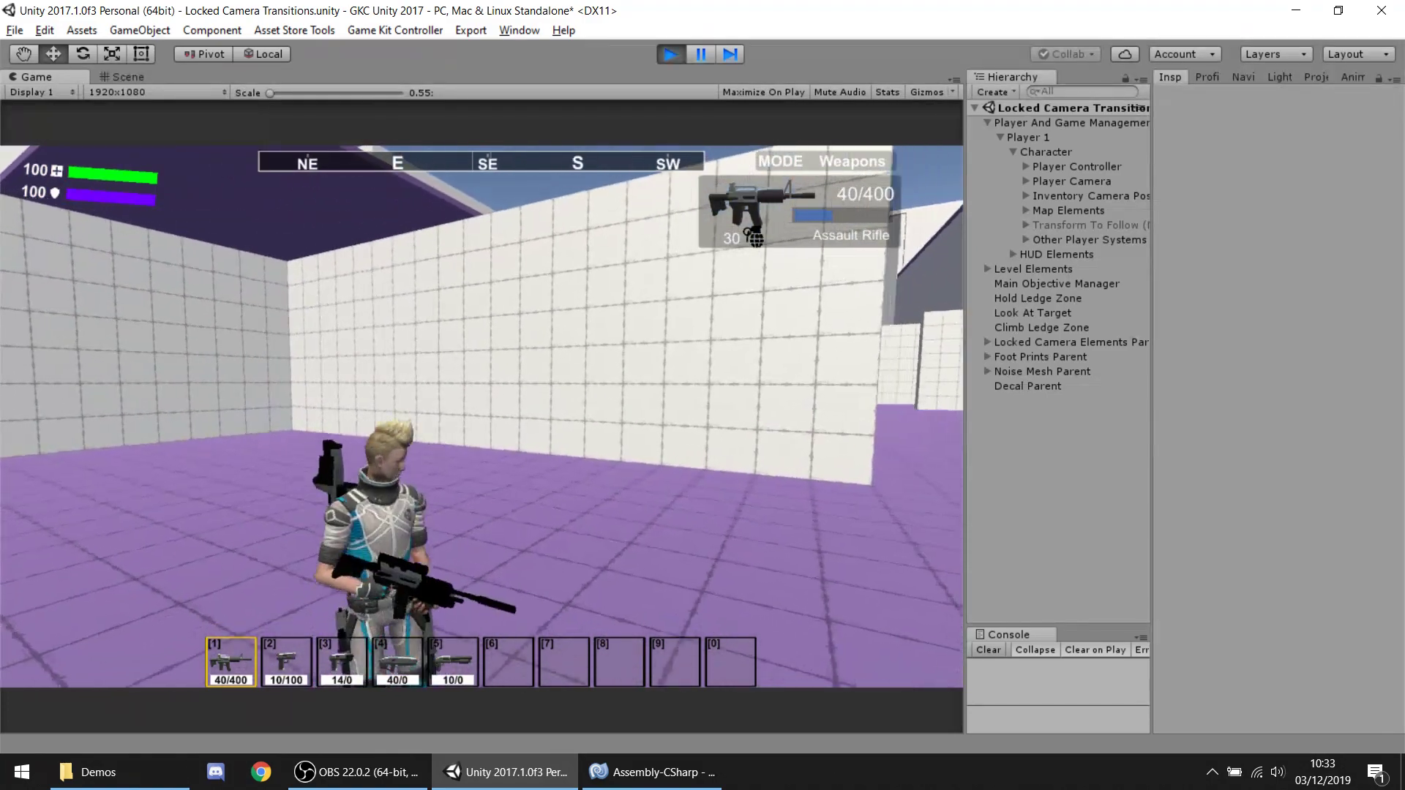
# Switch to the P-35 pistol in slot 2 and test moving the character in all directions with it.
pyautogui.press('2')
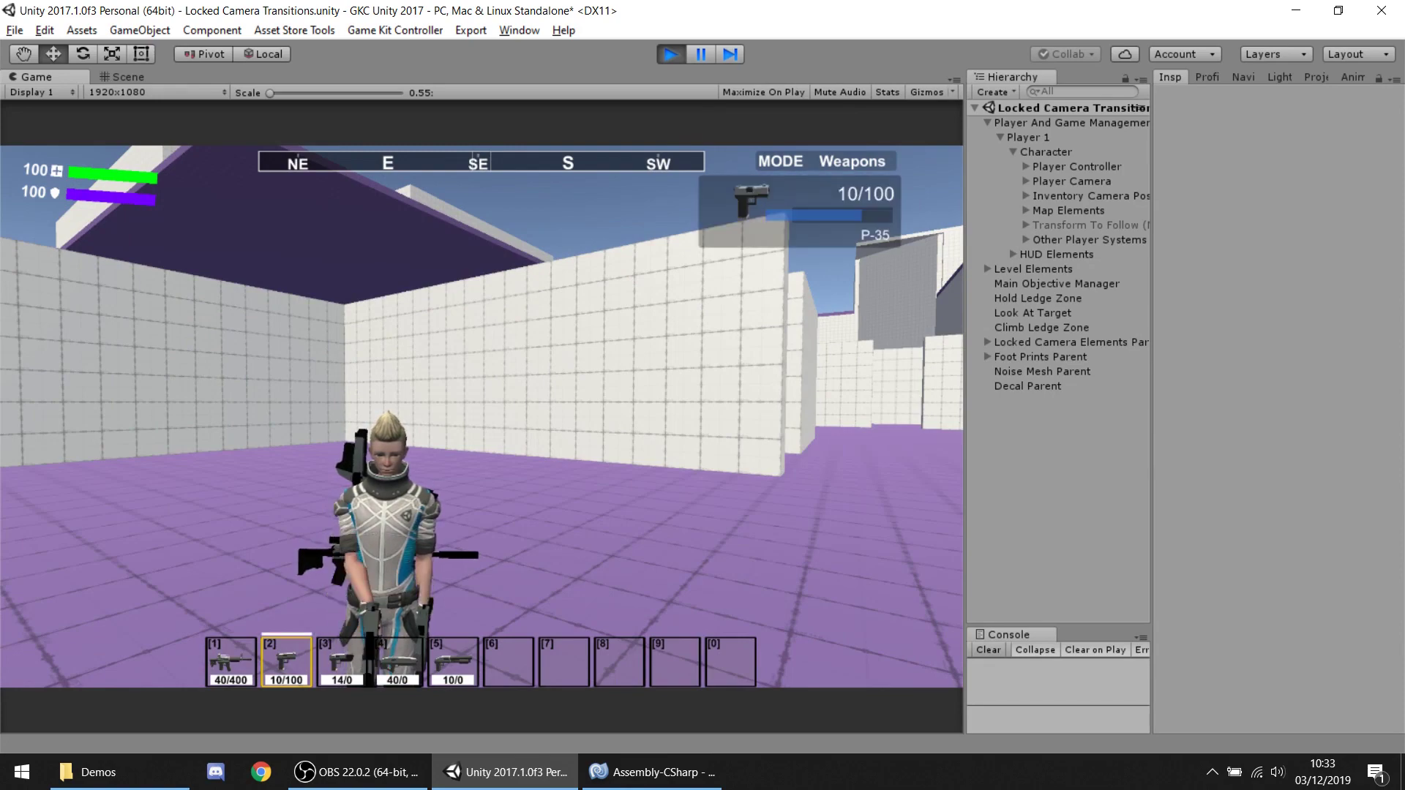
pyautogui.press('w')
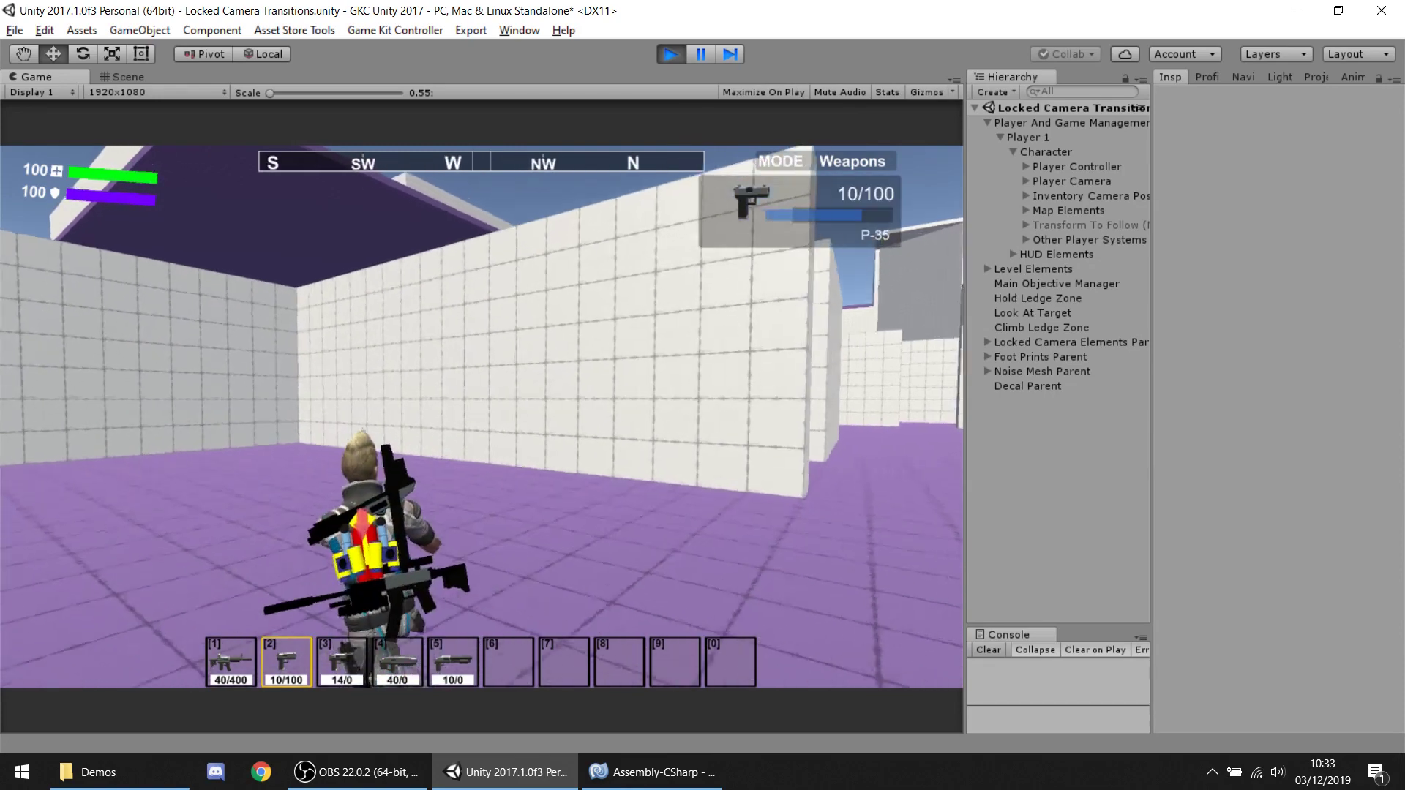
pyautogui.press('a')
pyautogui.press('s')
pyautogui.press('d')
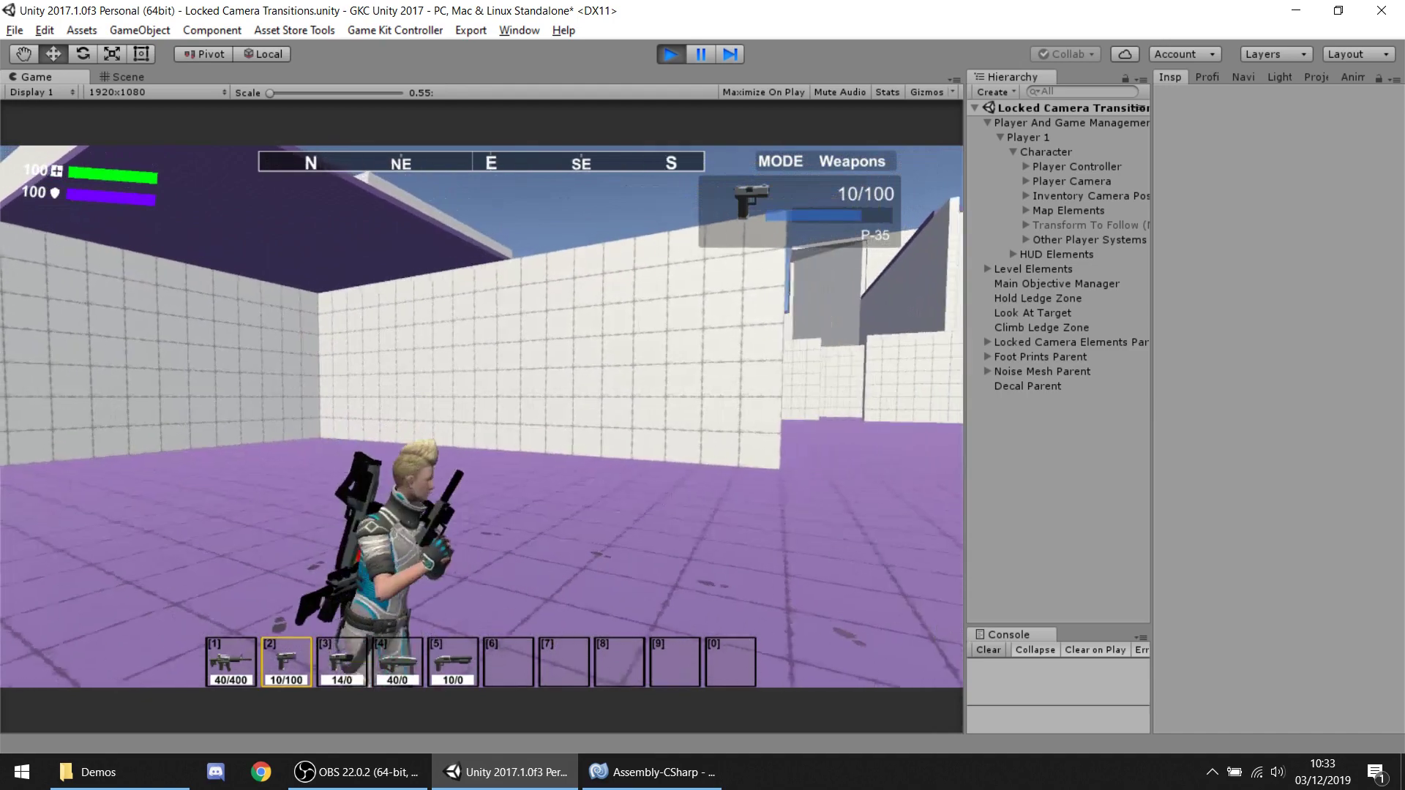
pyautogui.press('w')
pyautogui.press('w')
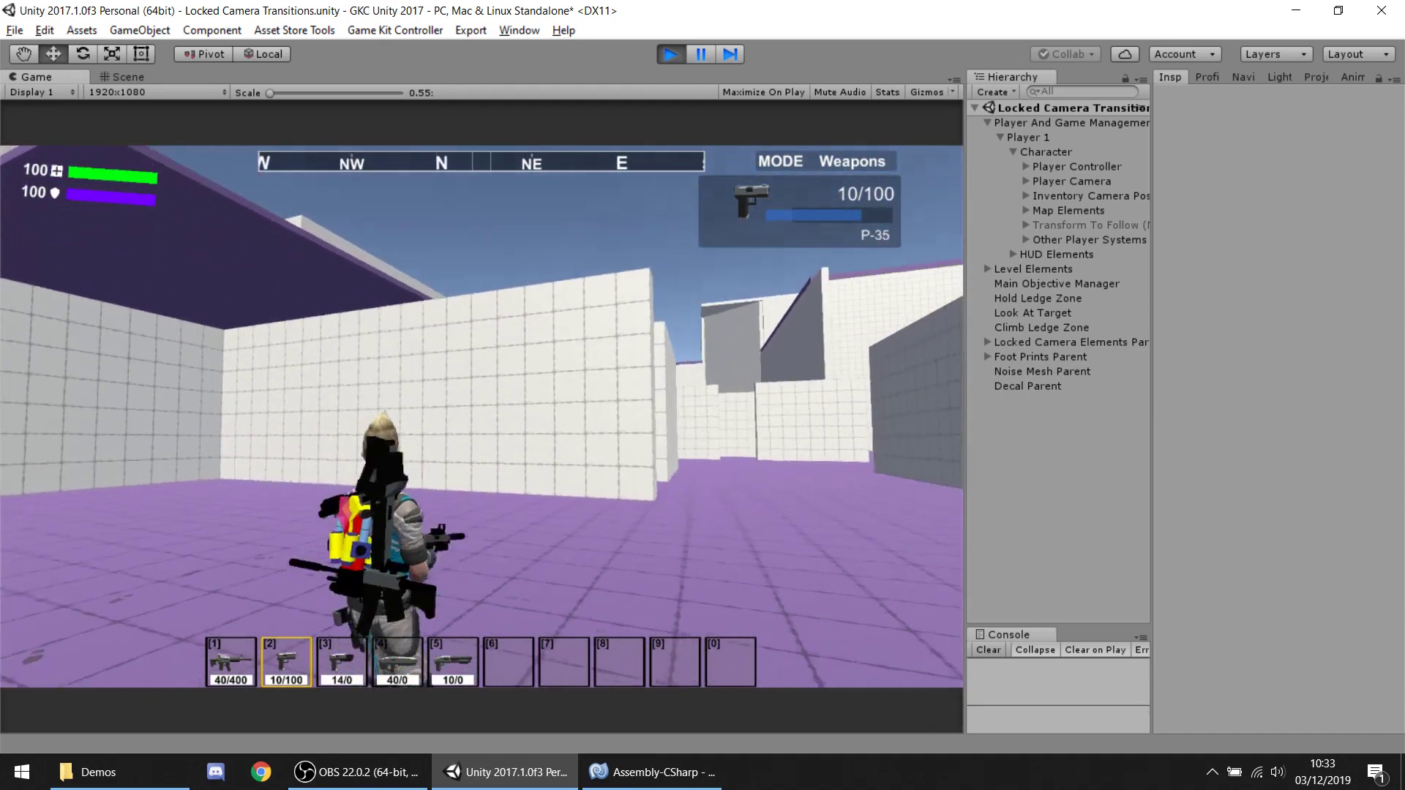
pyautogui.press('s')
pyautogui.press('d')
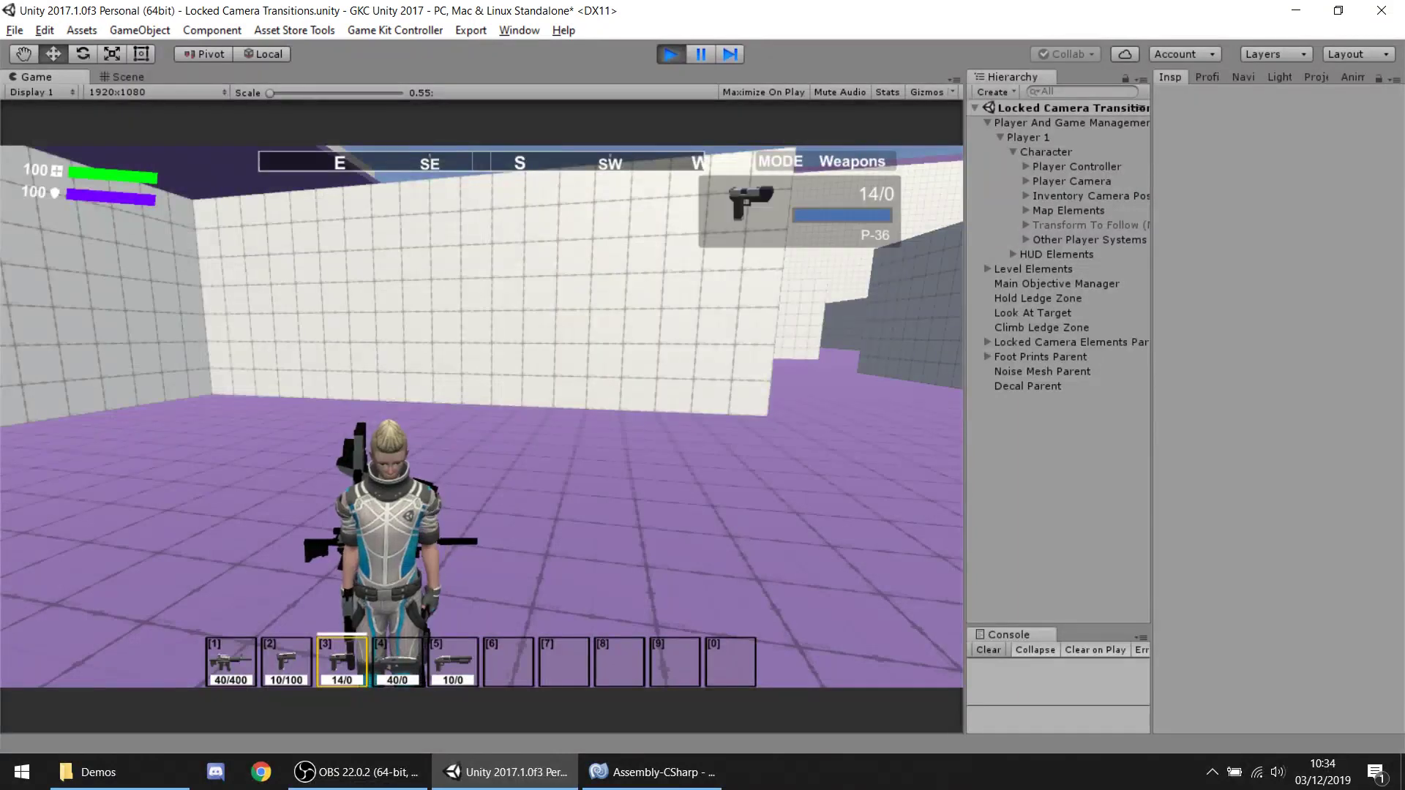
# Run the character around the room with the P-36 pistol from slot 3 selected.
pyautogui.press('s')
pyautogui.press('w')
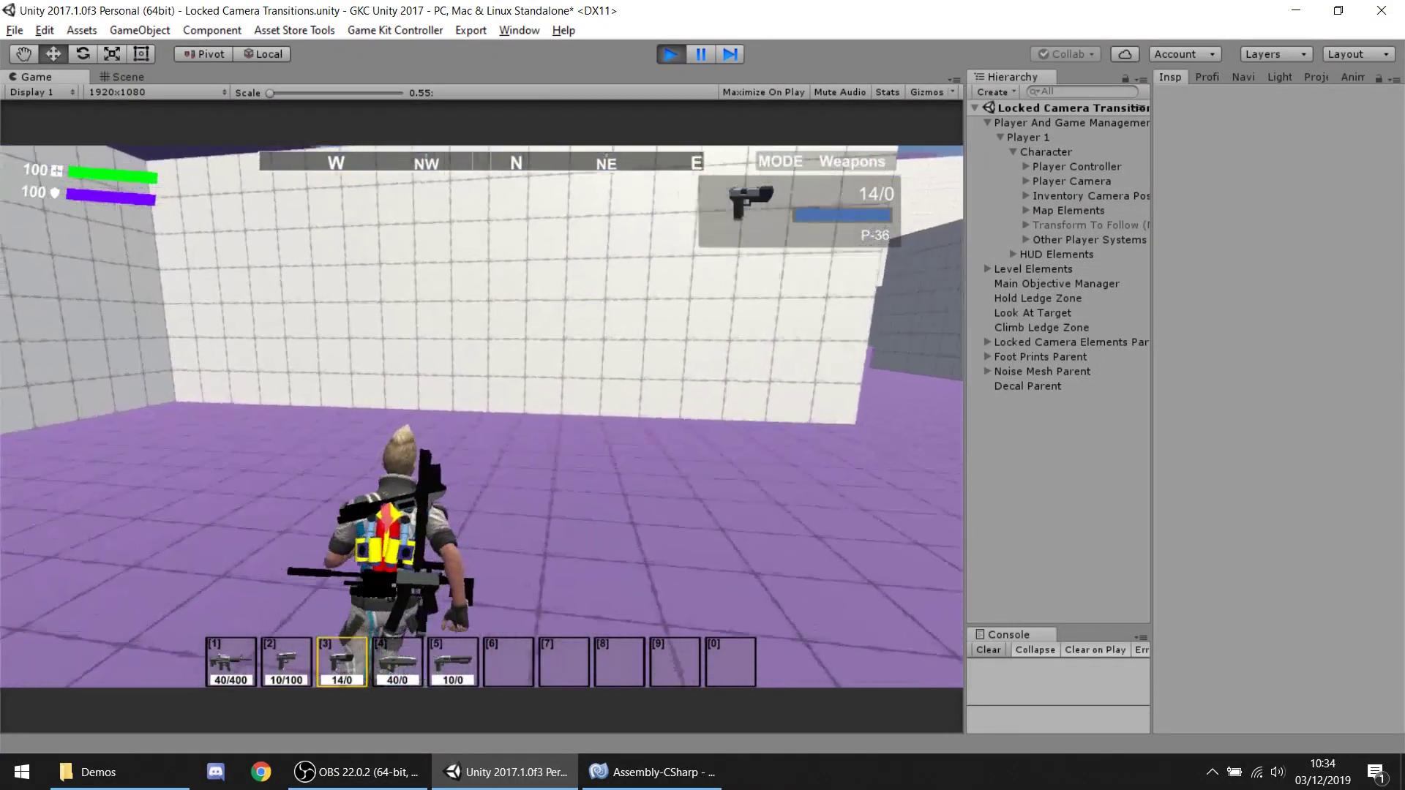
pyautogui.press('d')
pyautogui.press('s')
pyautogui.press('w')
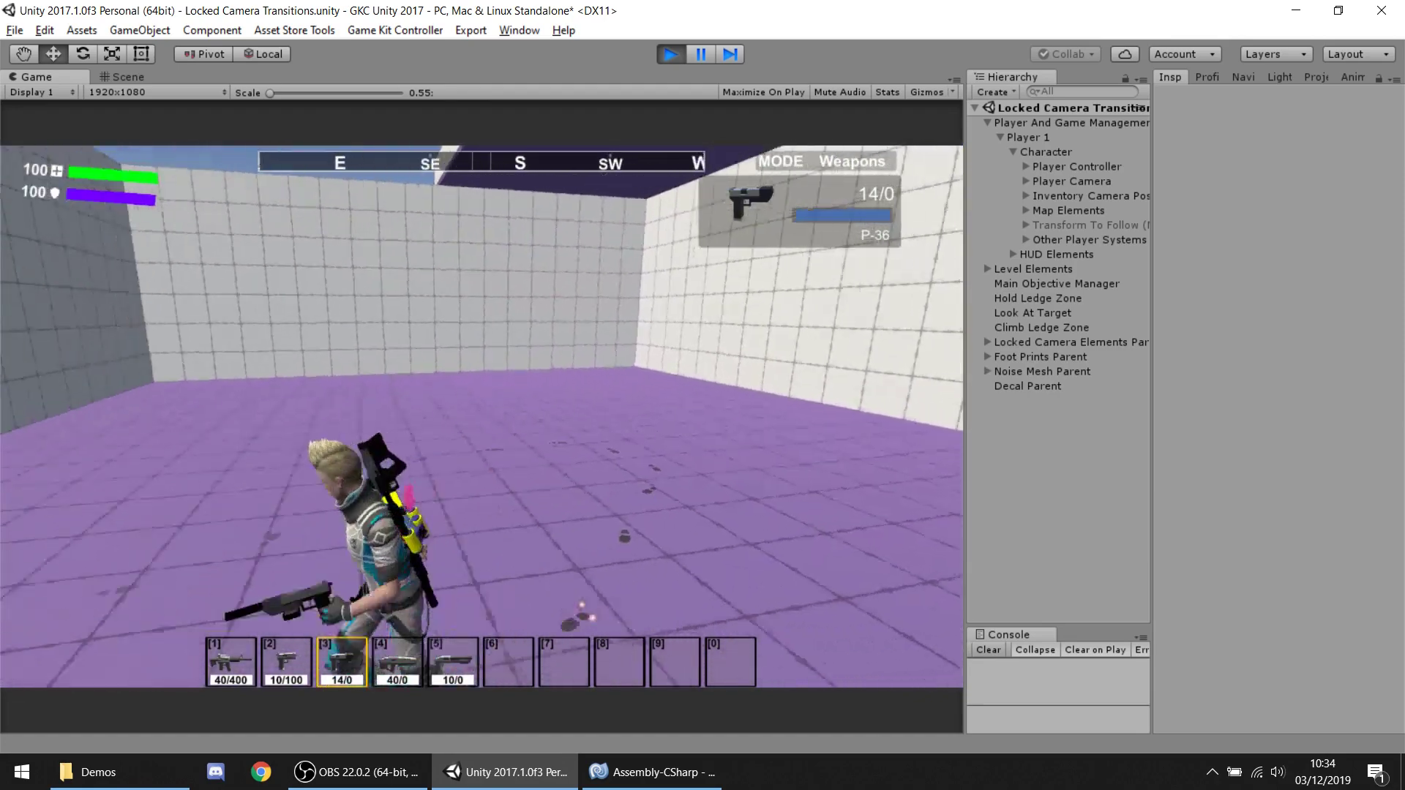
pyautogui.press('w')
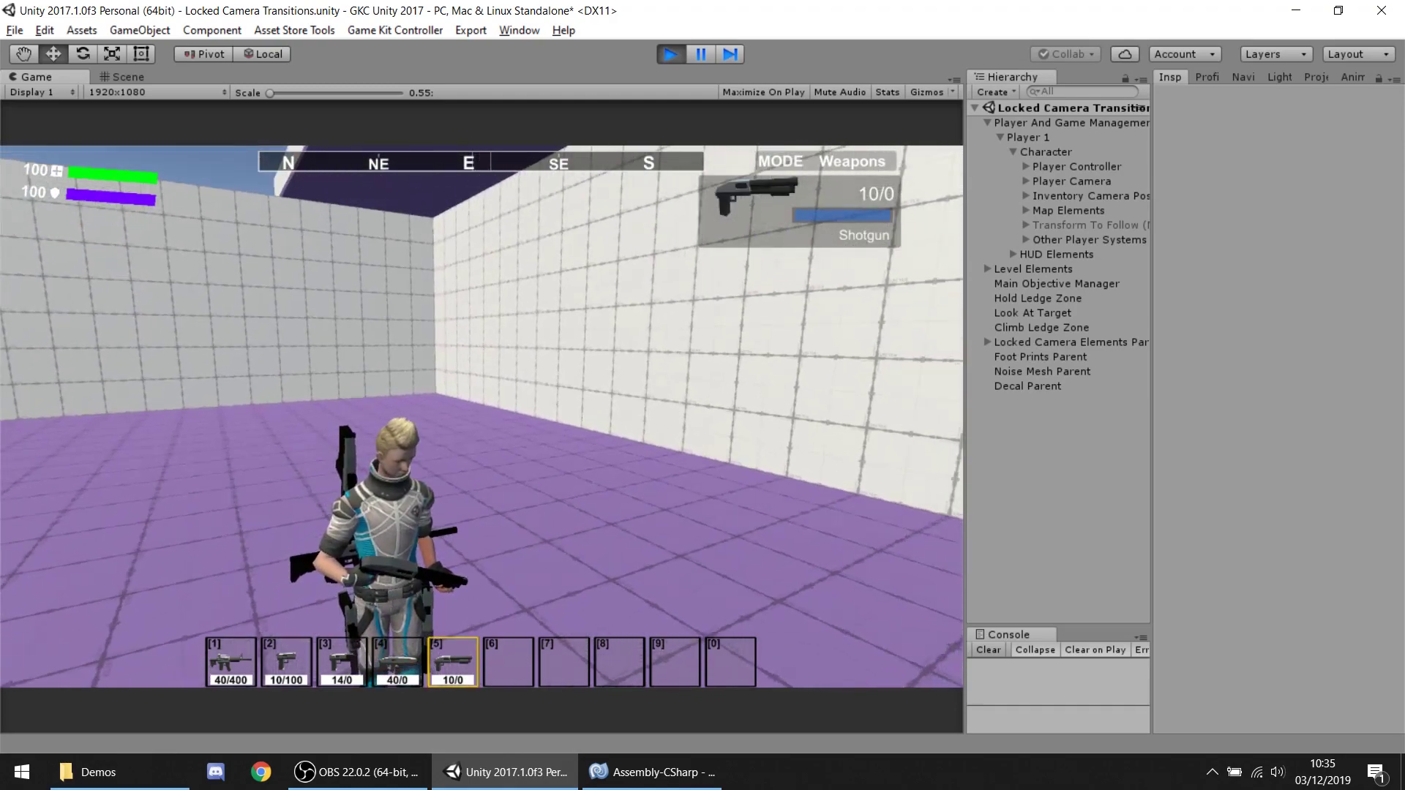
# Switch between weapon slots 4 and 5, ending on the Shotgun, and walk the character around with it.
pyautogui.press('4')
pyautogui.press('5')
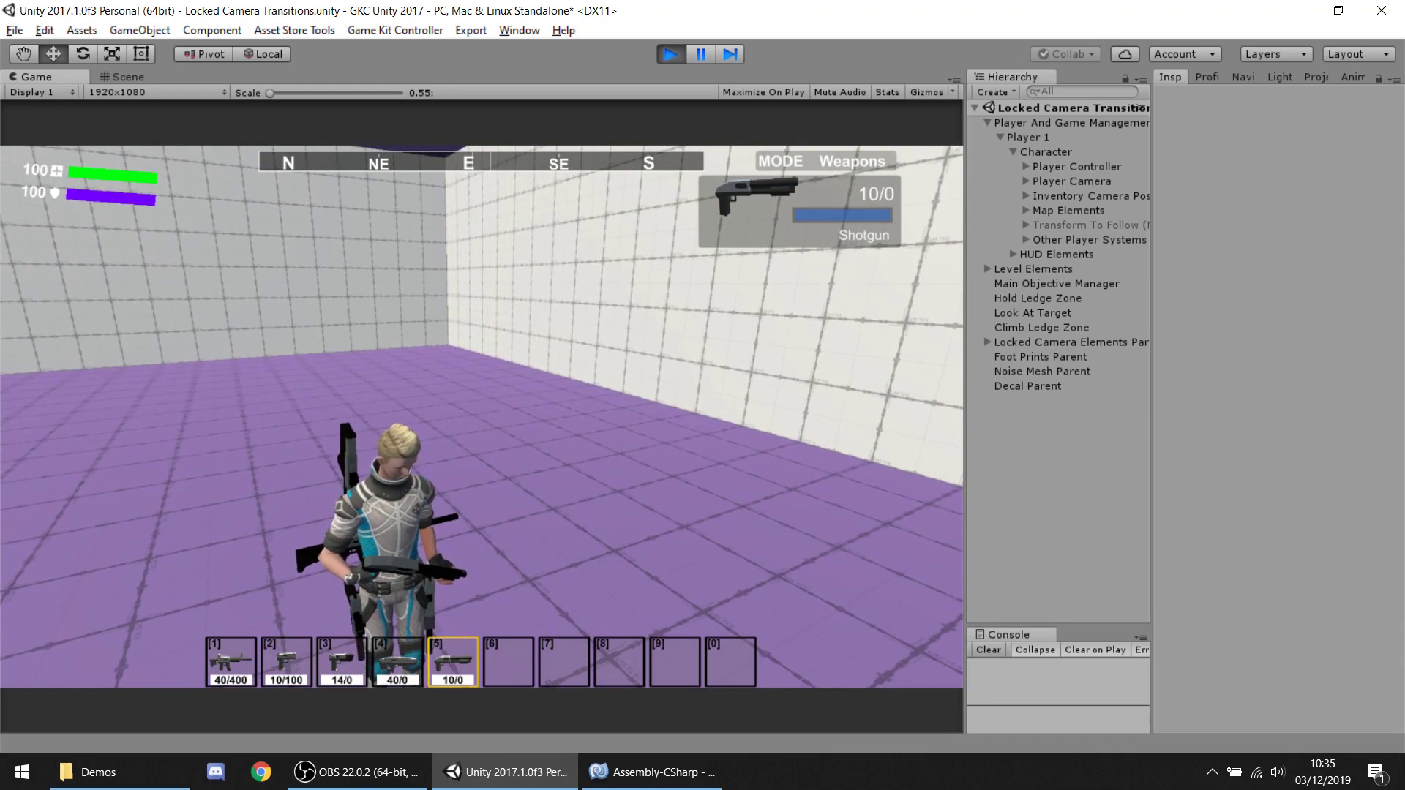
pyautogui.press('d')
pyautogui.press('w')
pyautogui.press('a')
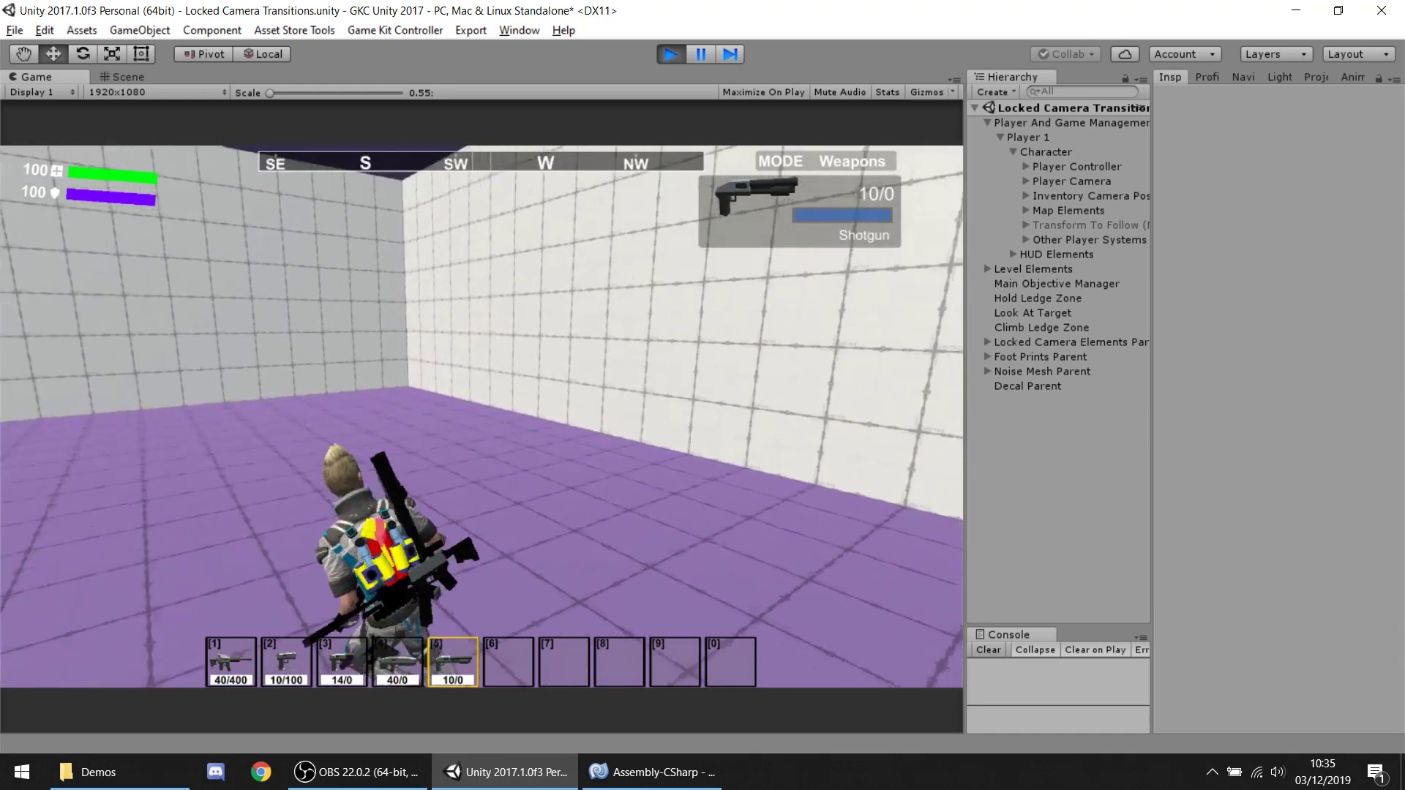
pyautogui.press('s')
pyautogui.press('d')
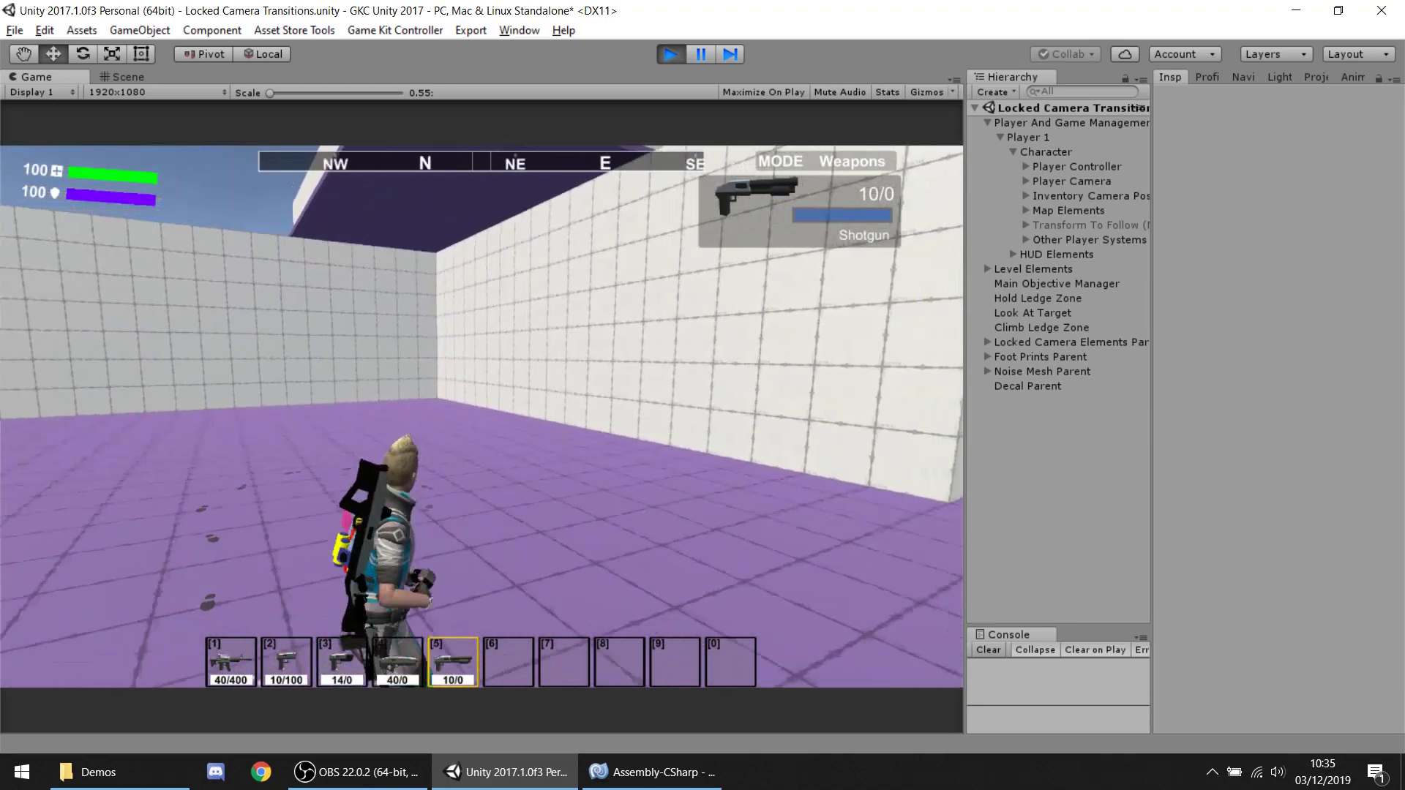
pyautogui.press('w')
# Aim the Shotgun at the far wall, fire two shots, stop aiming and move the character around.
pyautogui.rightClick(481, 416)
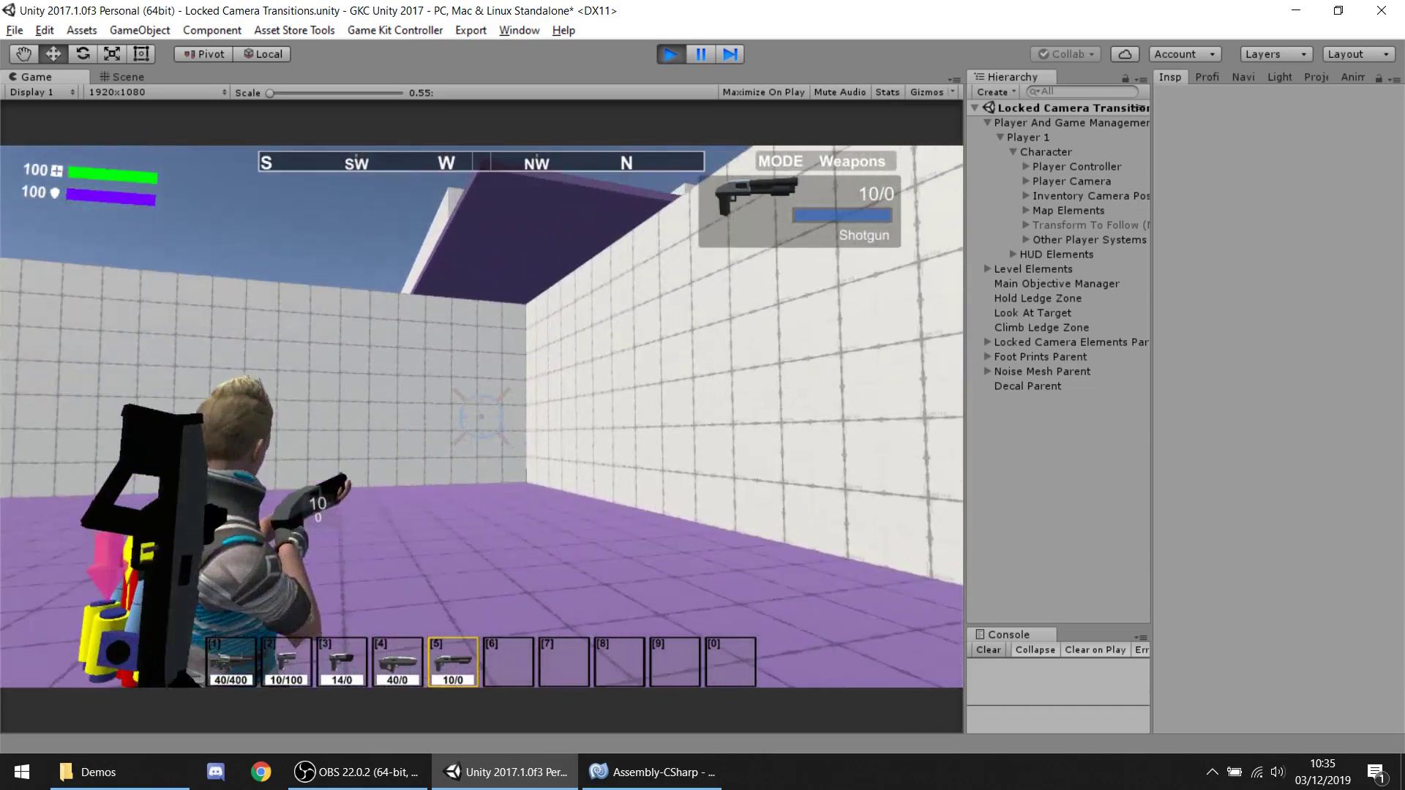
pyautogui.click(481, 417)
pyautogui.click(481, 417)
pyautogui.rightClick(481, 417)
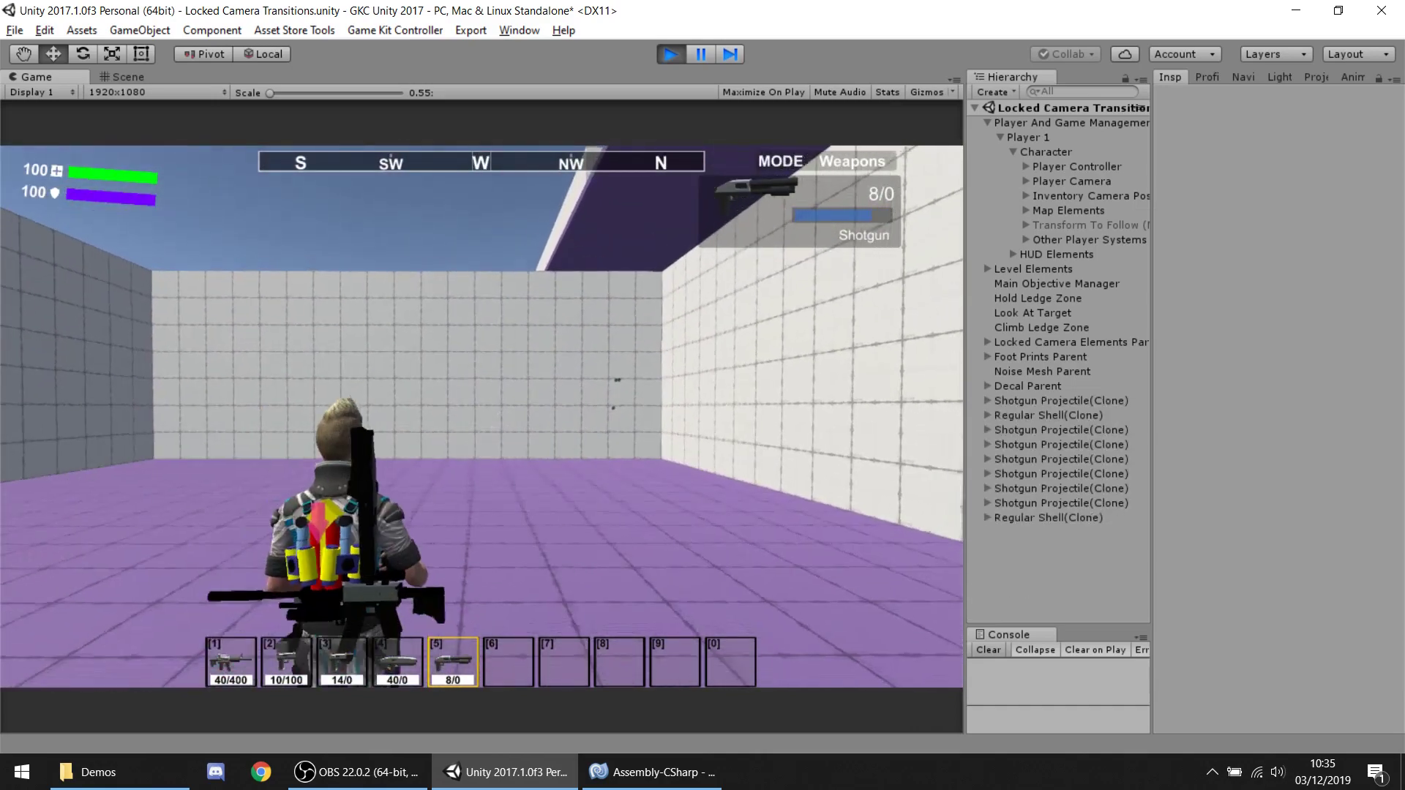
pyautogui.press('a')
pyautogui.press('s')
pyautogui.press('d')
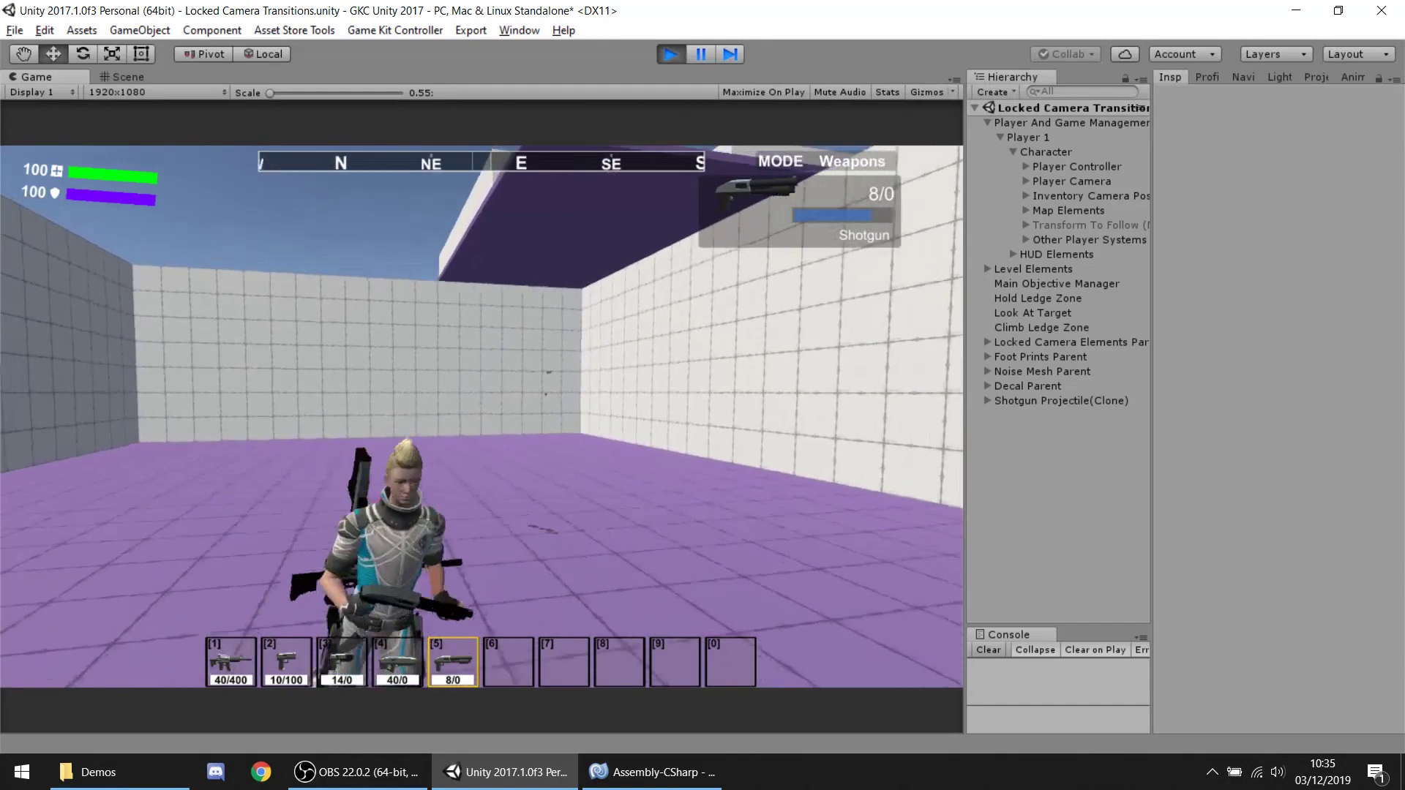
pyautogui.press('w')
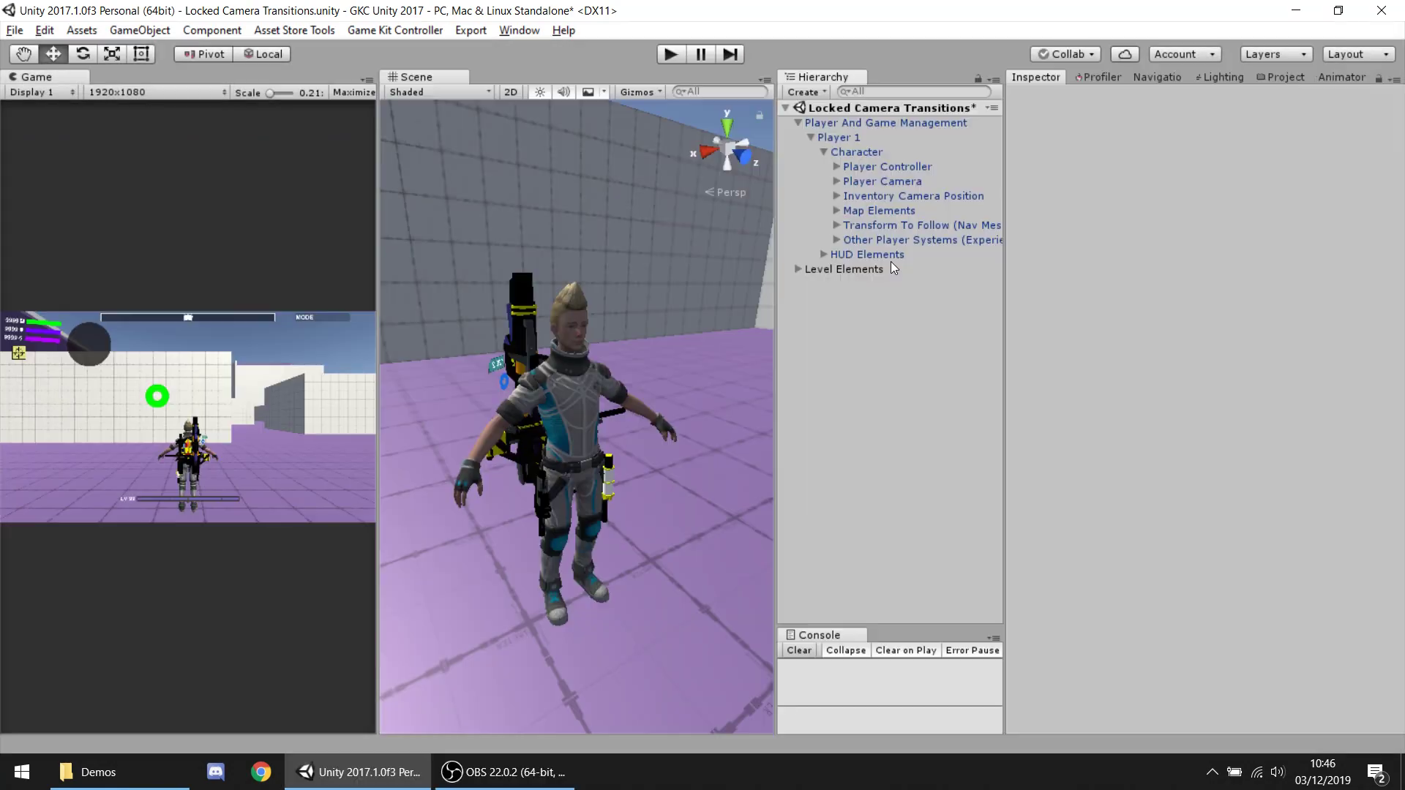
# Select the Player Controller object and show the settings of its Player Weapons Manager component.
pyautogui.click(897, 166)
pyautogui.scroll(-3, 1165, 242)
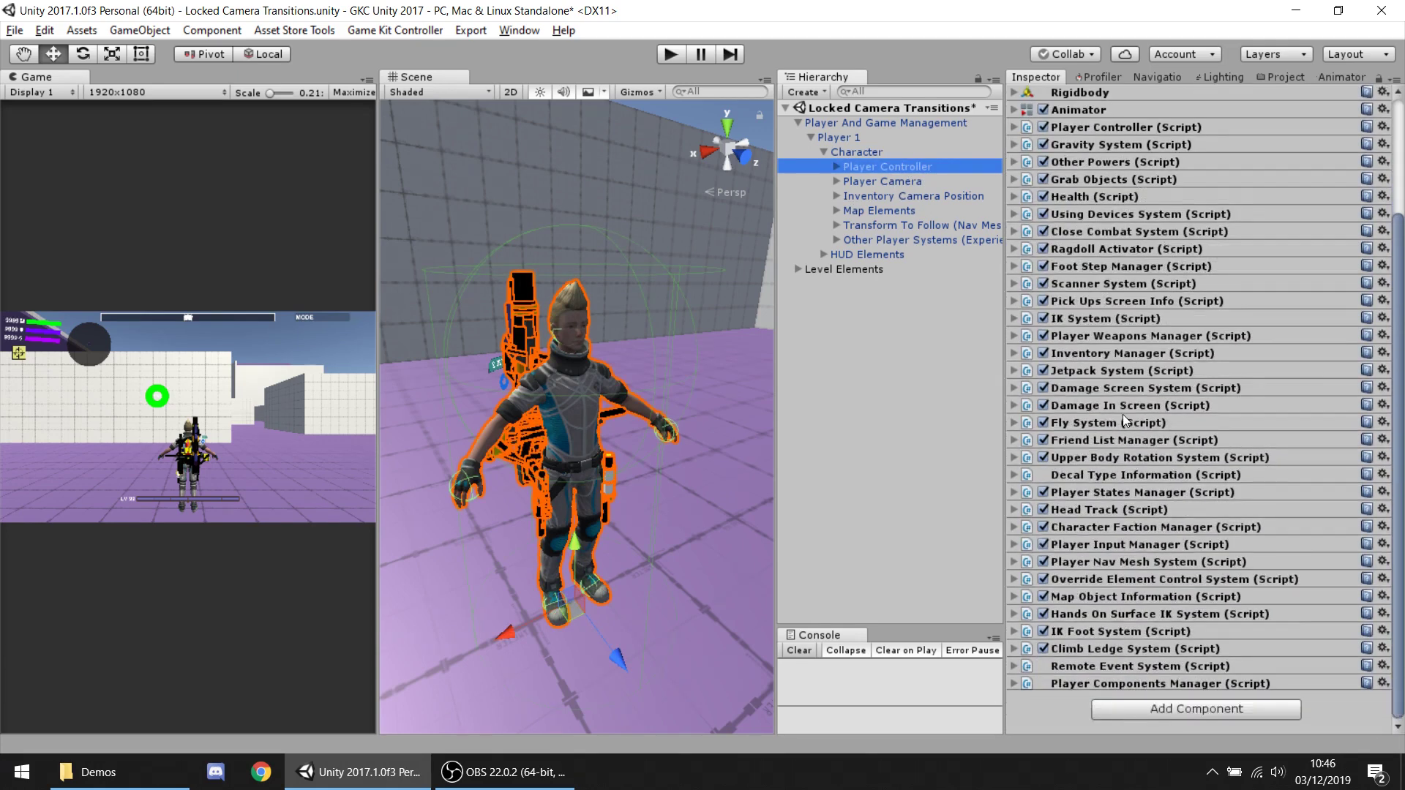
pyautogui.click(1111, 336)
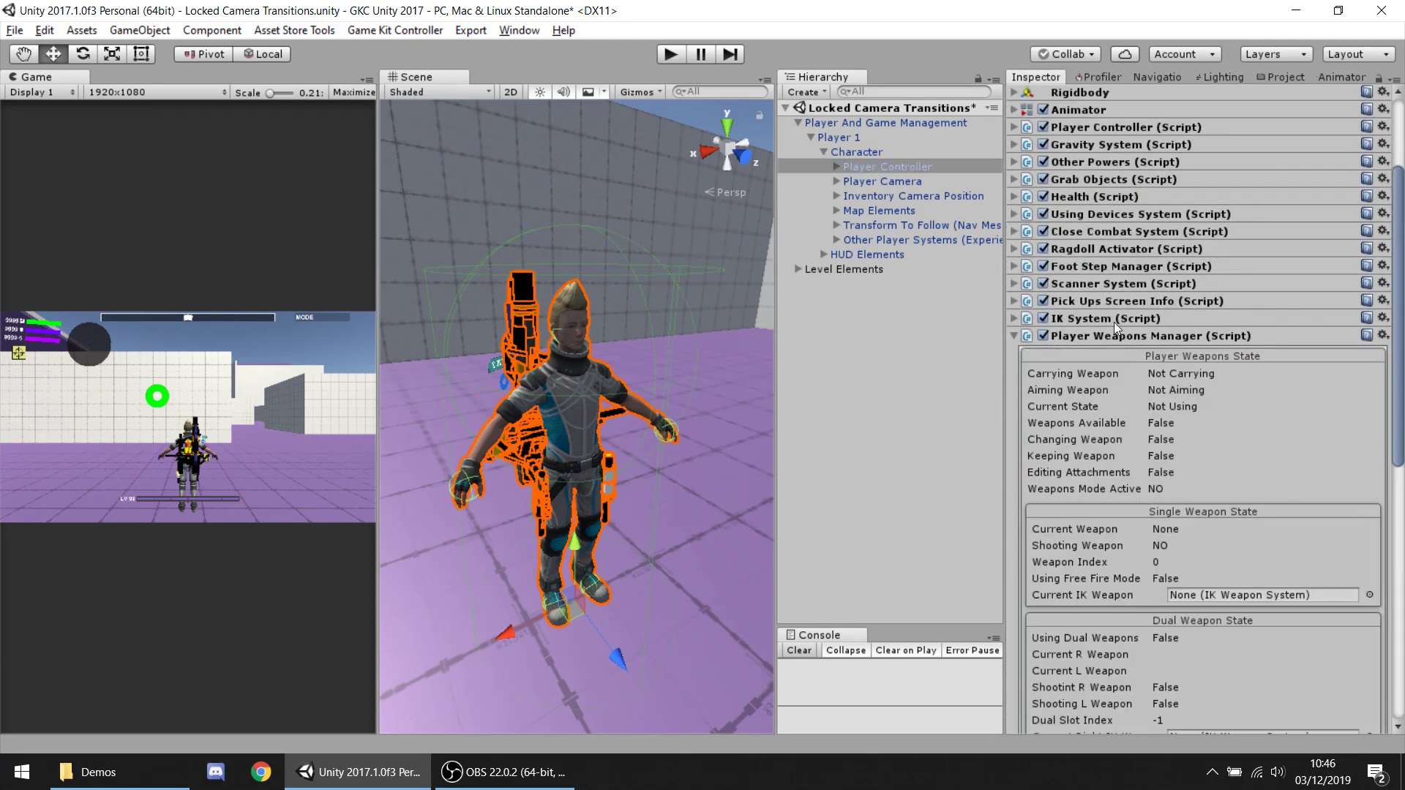
pyautogui.scroll(-5, 1208, 340)
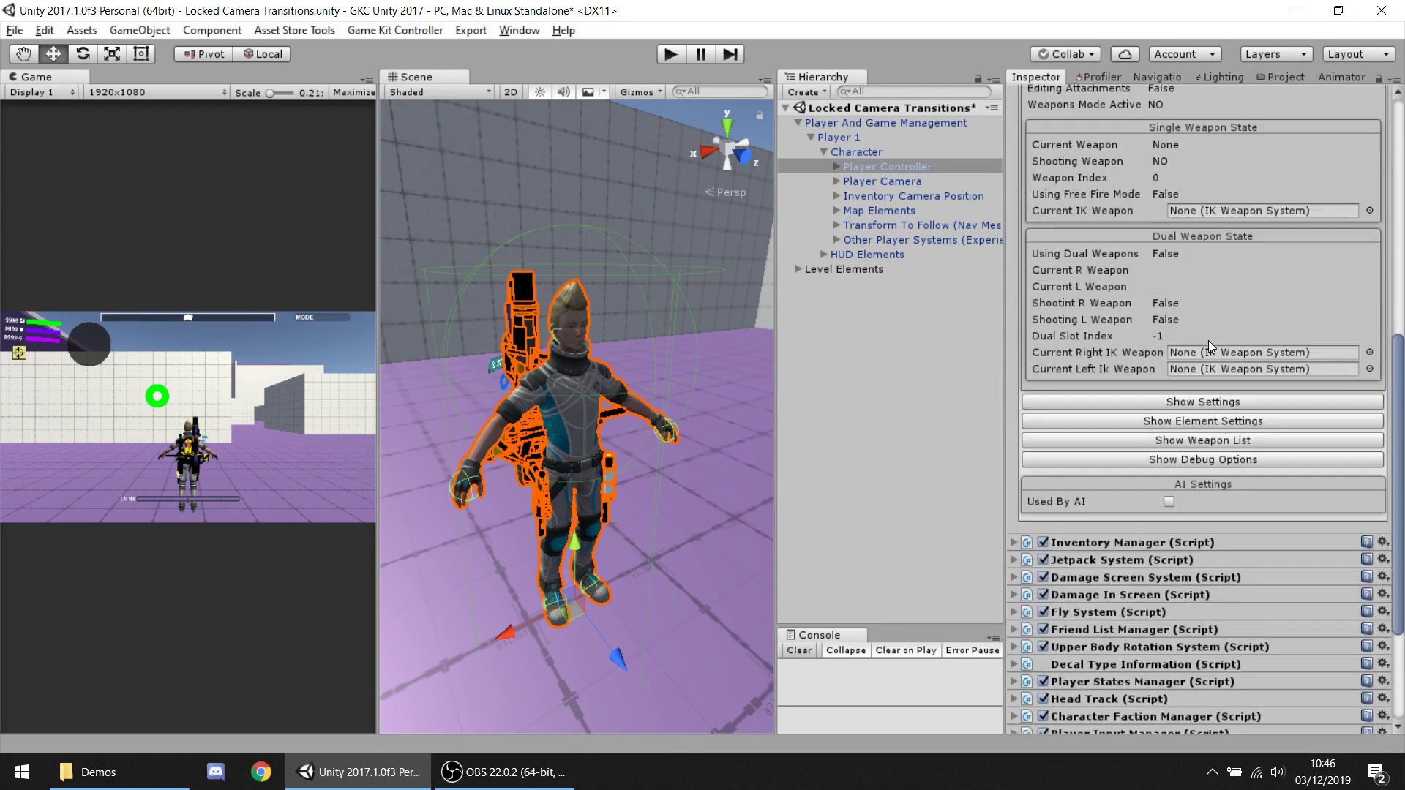
pyautogui.click(1223, 404)
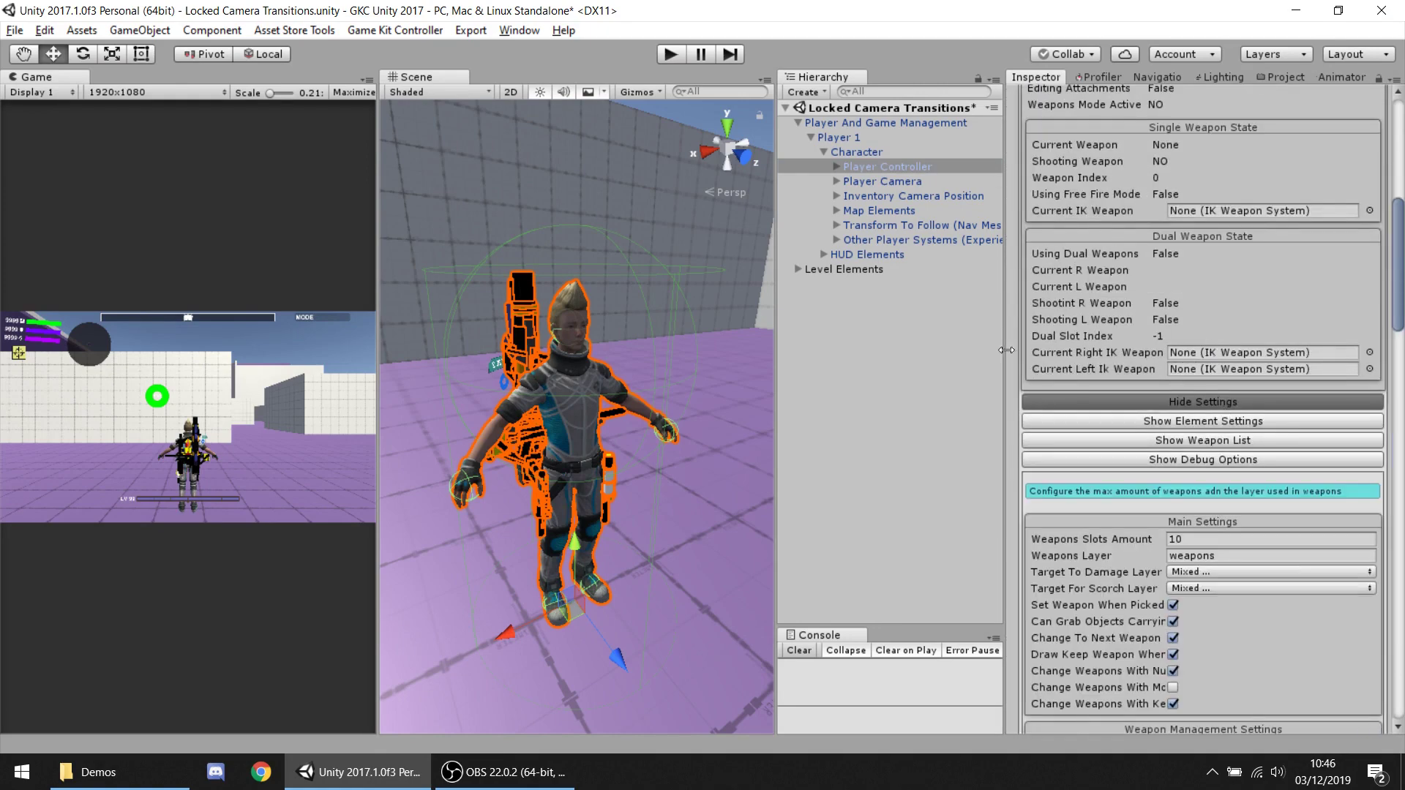
# Widen the component settings area and locate Use Quick Draw Weapon in the Weapon Management Settings.
pyautogui.moveTo(1006, 351); pyautogui.dragTo(919, 352)
pyautogui.scroll(-6, 991, 345)
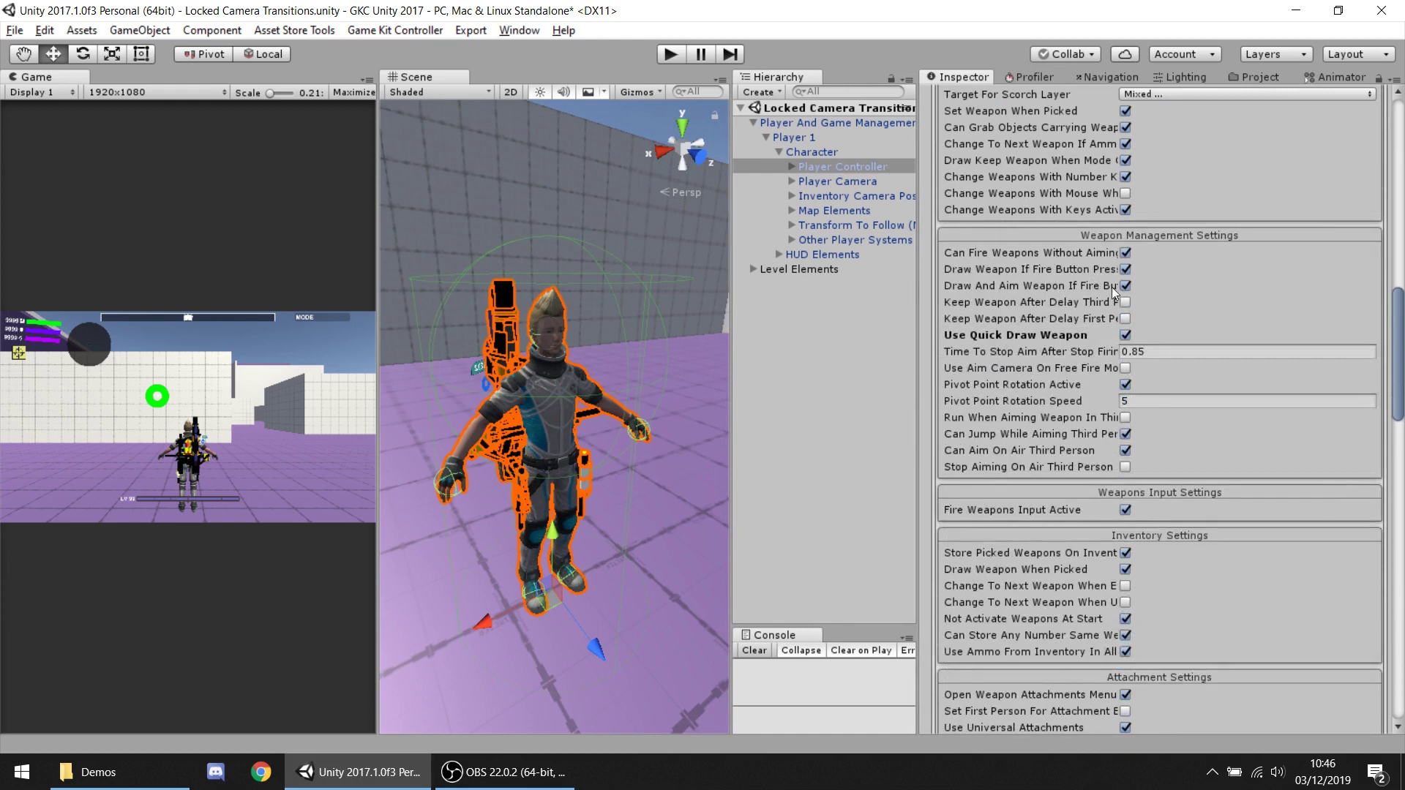
pyautogui.click(1126, 336)
pyautogui.moveTo(597, 331); pyautogui.dragTo(594, 340, button='right')
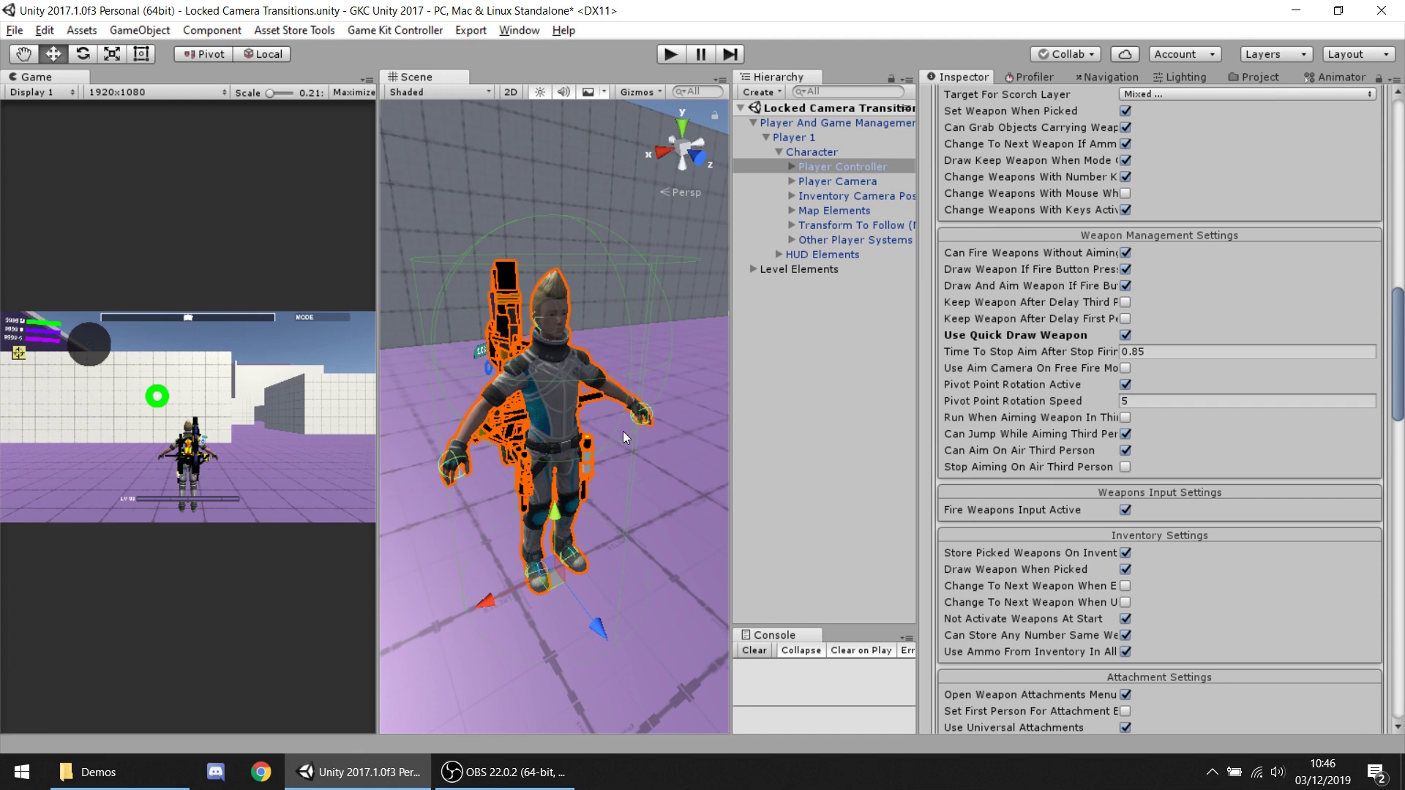
# Enlarge the game and scene views, deselect the Player Controller and run the scene.
pyautogui.moveTo(731, 366); pyautogui.dragTo(870, 379)
pyautogui.moveTo(378, 271); pyautogui.dragTo(462, 272)
pyautogui.click(967, 404)
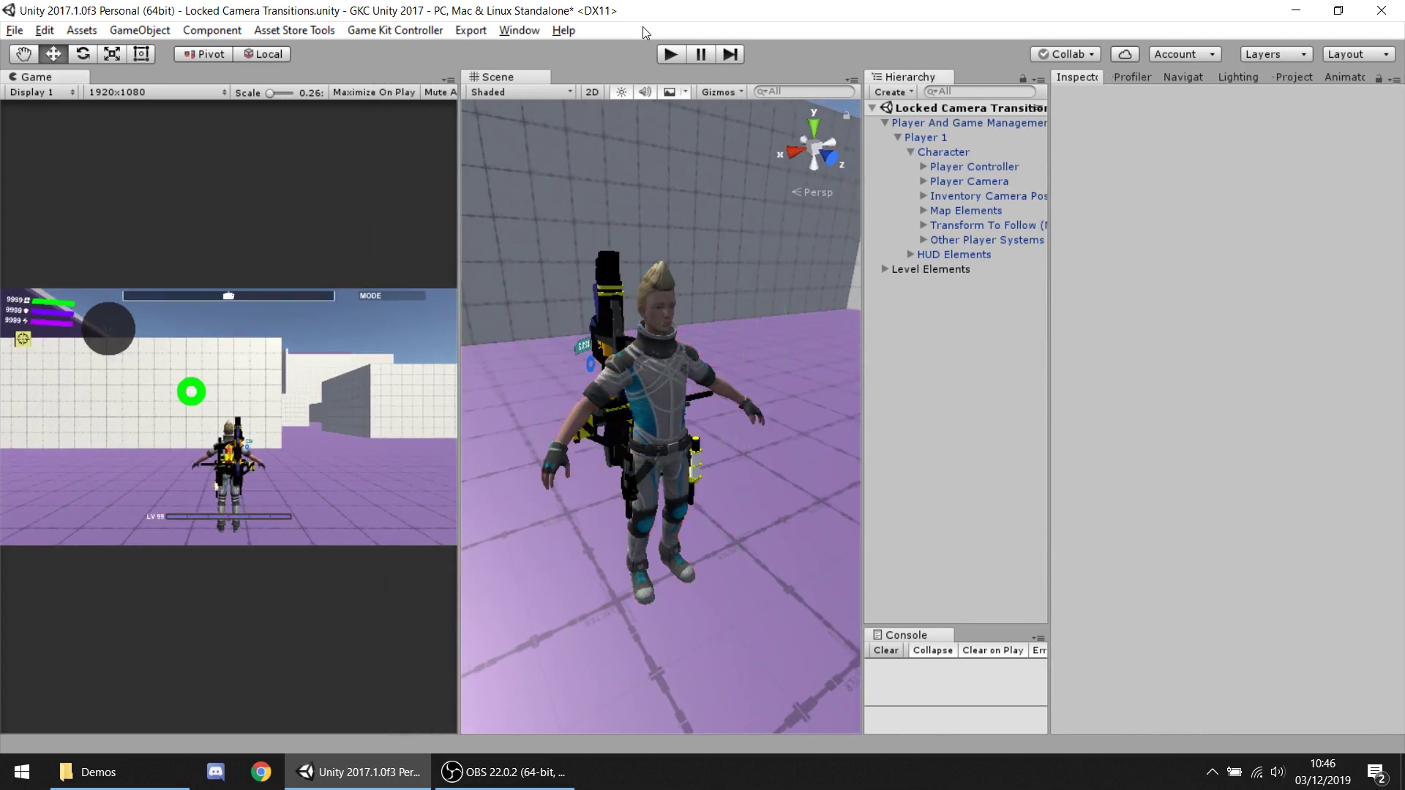
pyautogui.click(670, 55)
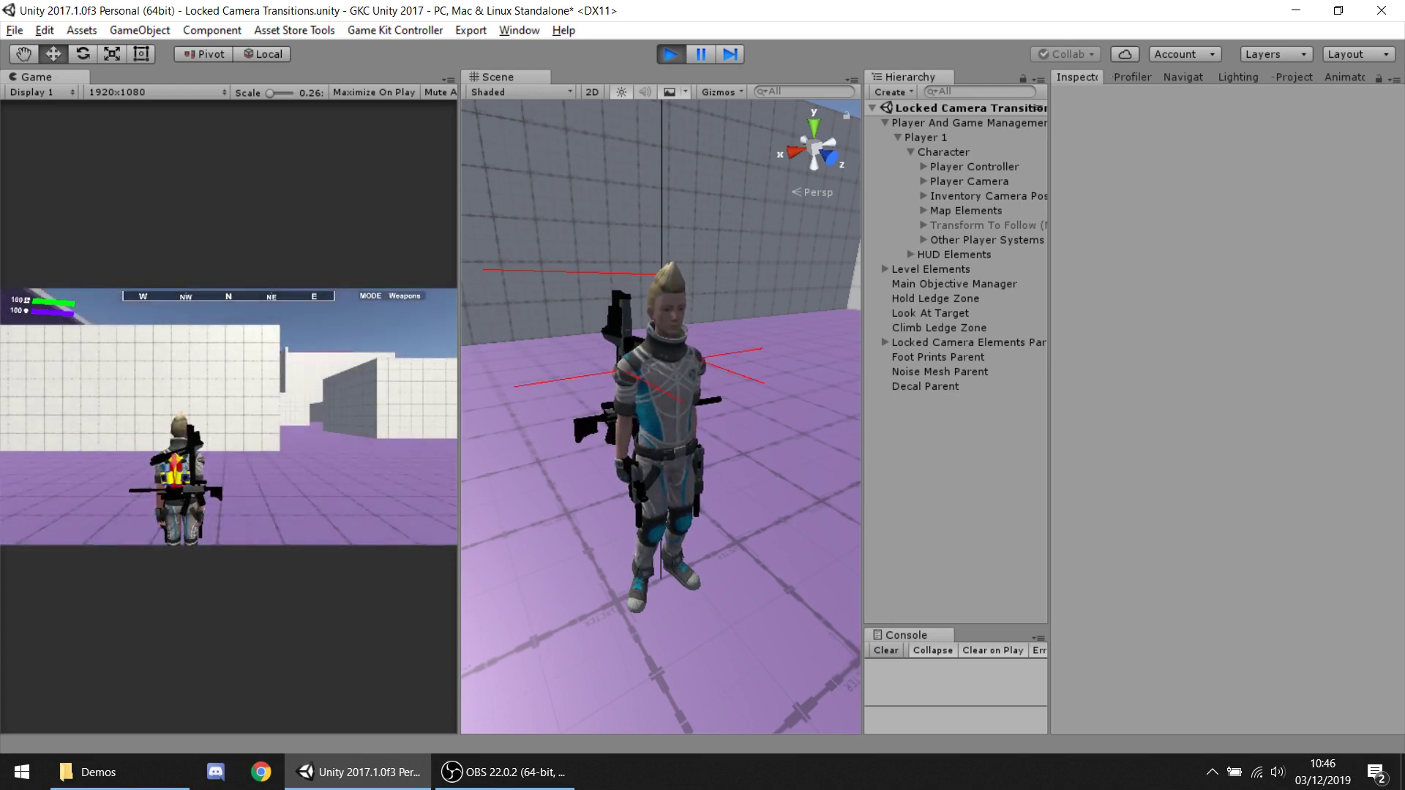
# Test quick weapon drawing by switching between slots 1, 3 and 4, ending with the Assault Rifle in slot 1.
pyautogui.press('1')
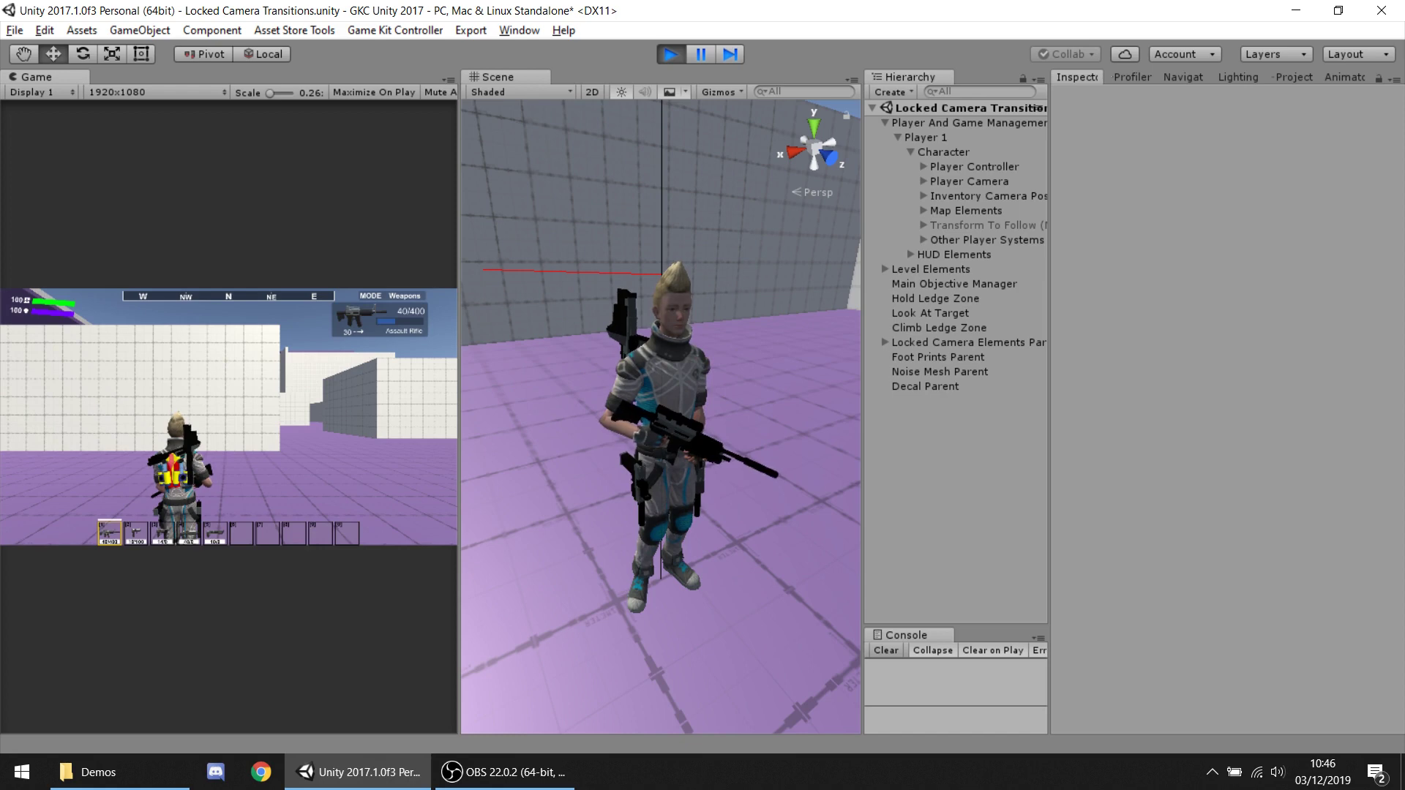
pyautogui.press('1')
pyautogui.press('3')
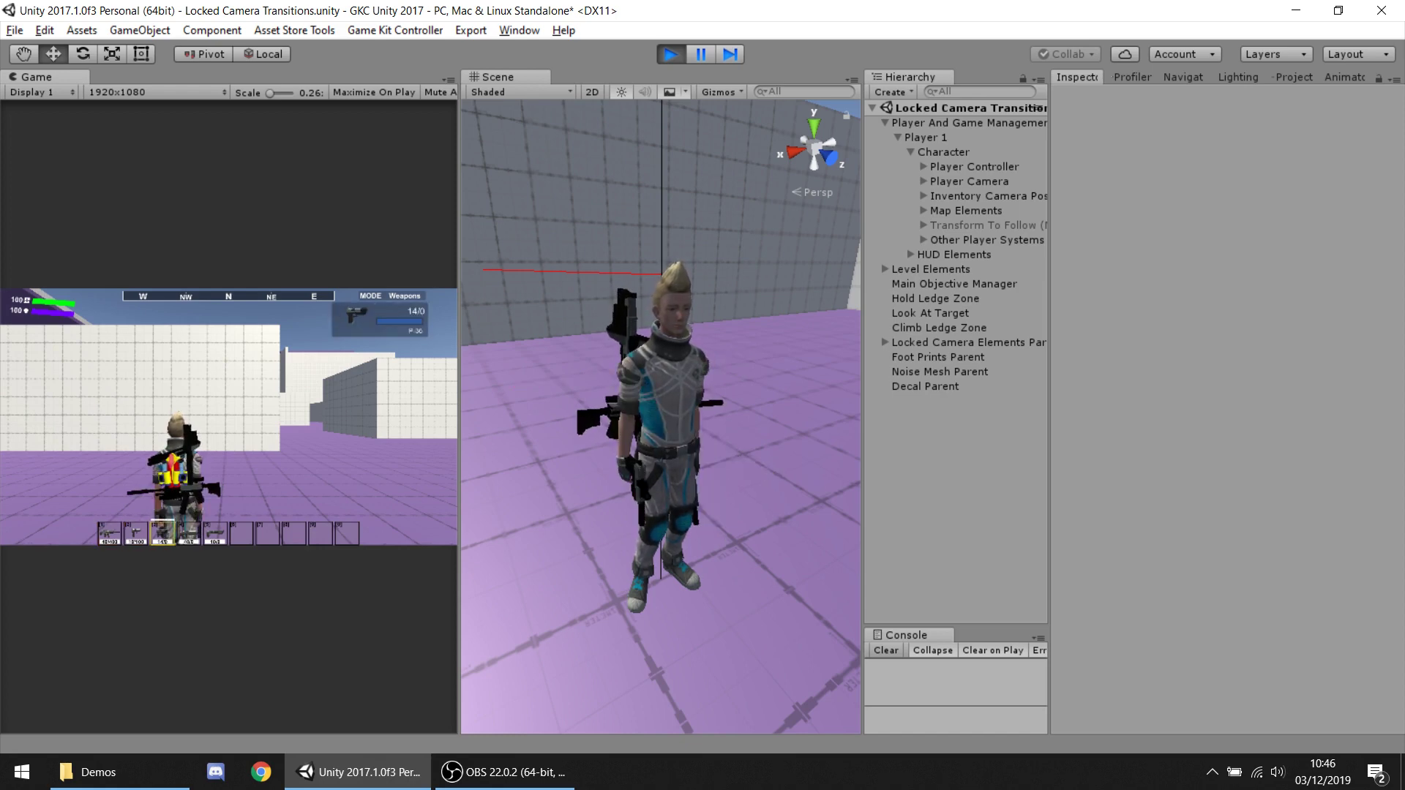
pyautogui.press('4')
pyautogui.press('1')
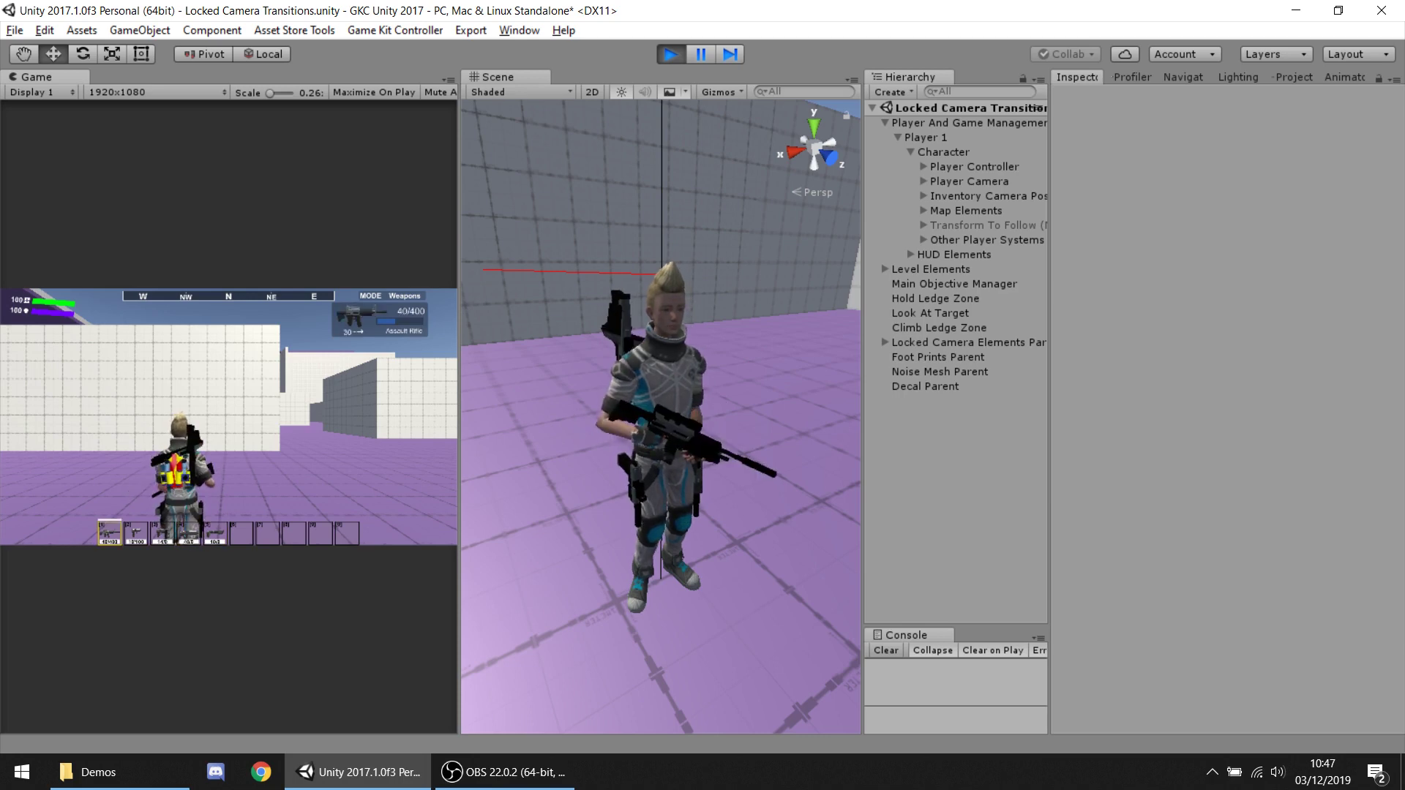
# Test aiming and lowering the weapons in slots 1, 2 and 3, switching from one to the next.
pyautogui.rightClick(228, 417)
pyautogui.rightClick(228, 417)
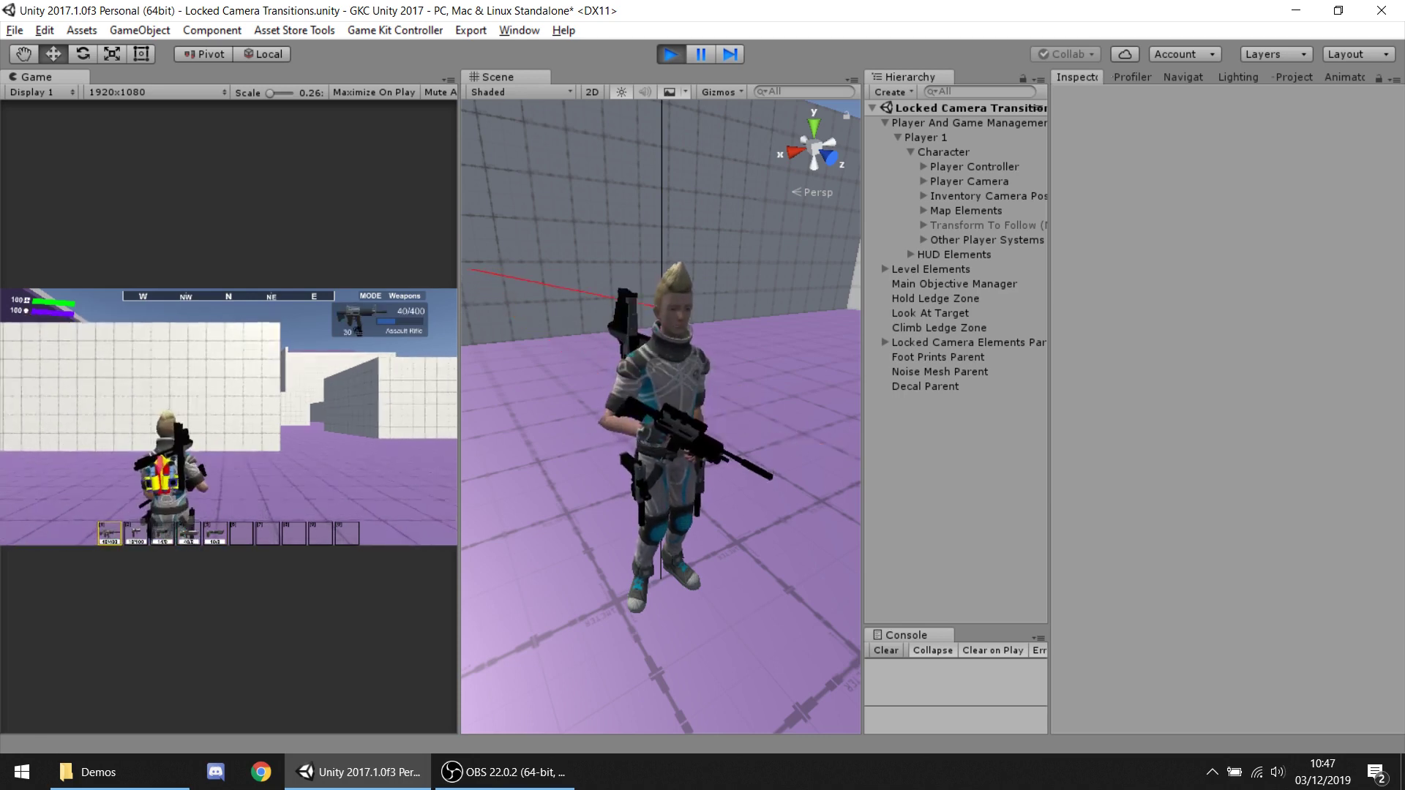
pyautogui.rightClick(228, 417)
pyautogui.press('2')
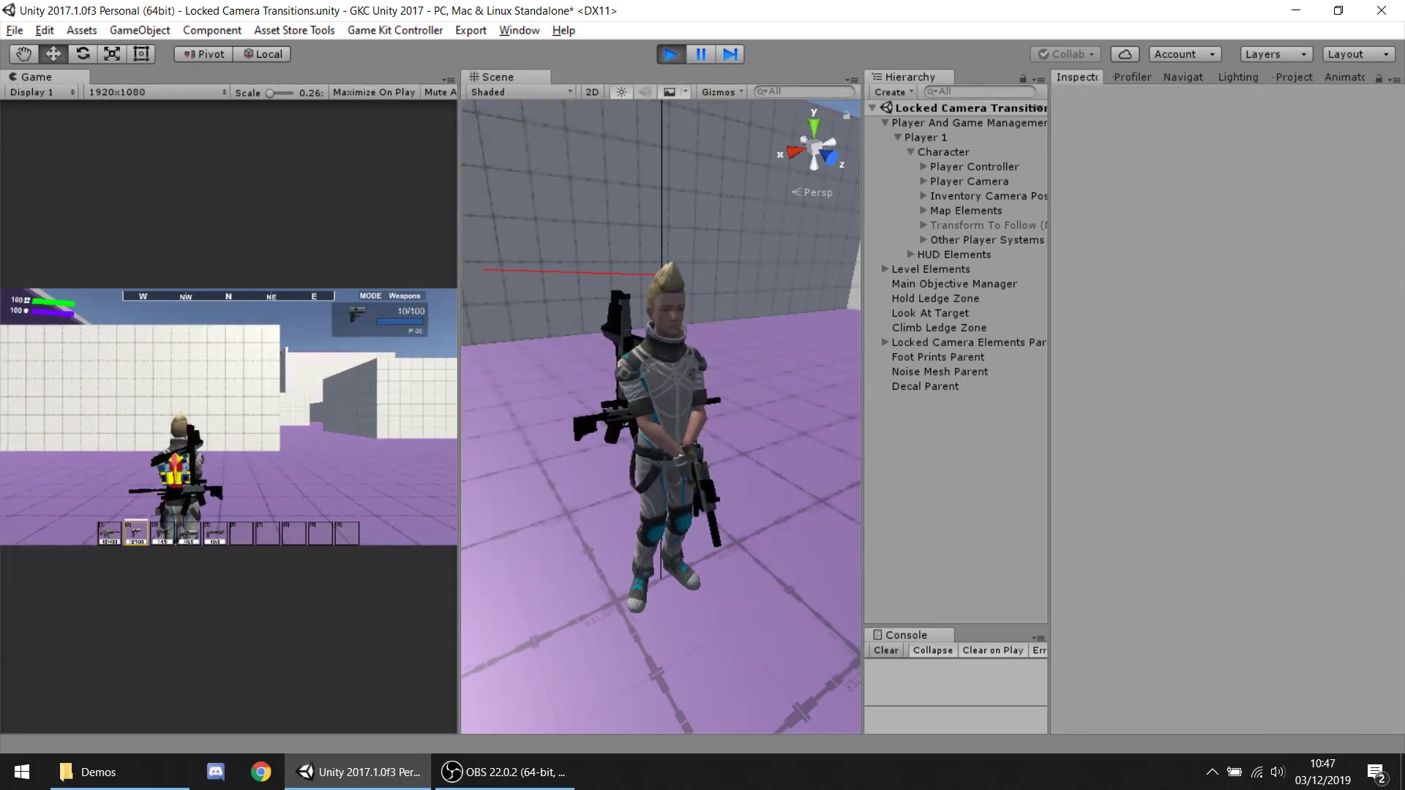
pyautogui.rightClick(229, 417)
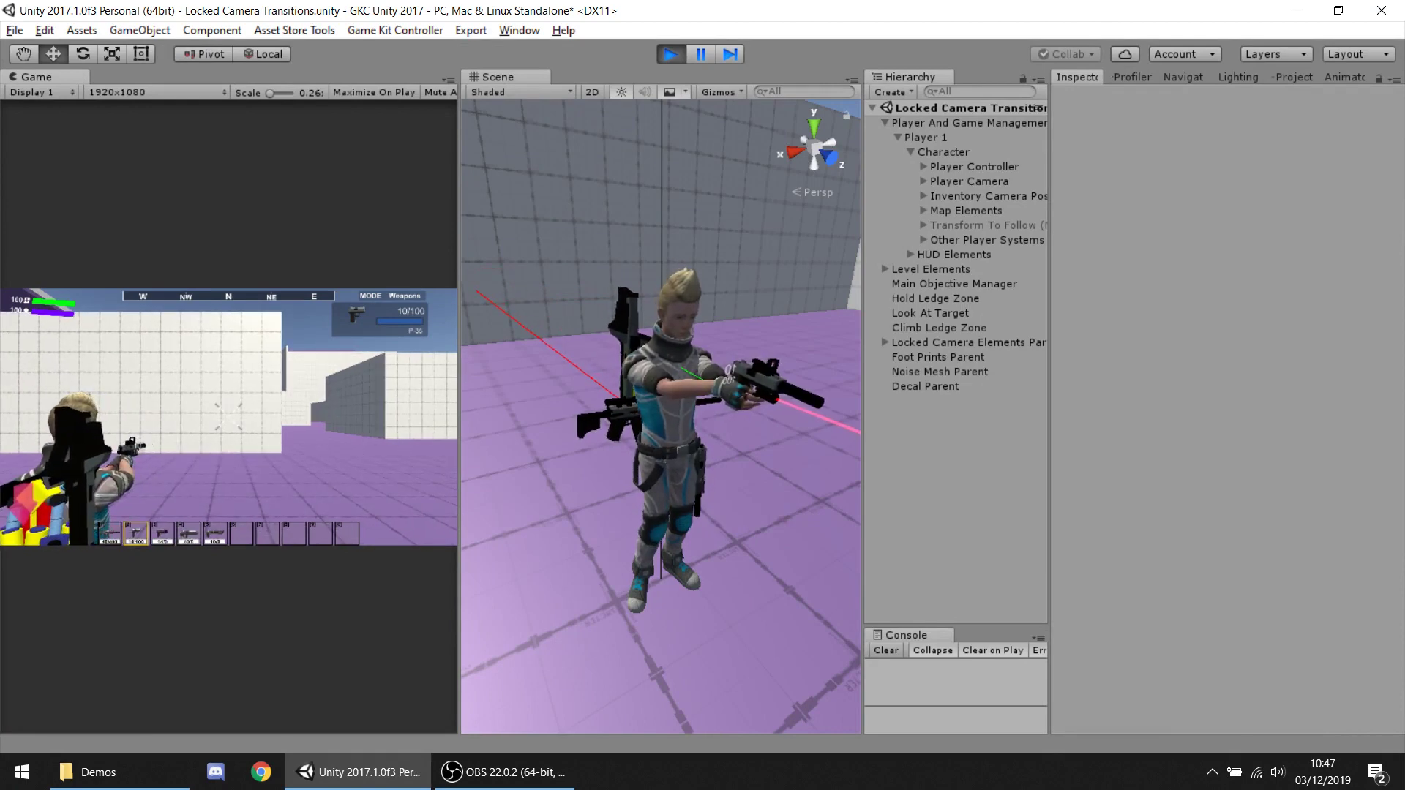
pyautogui.rightClick(229, 417)
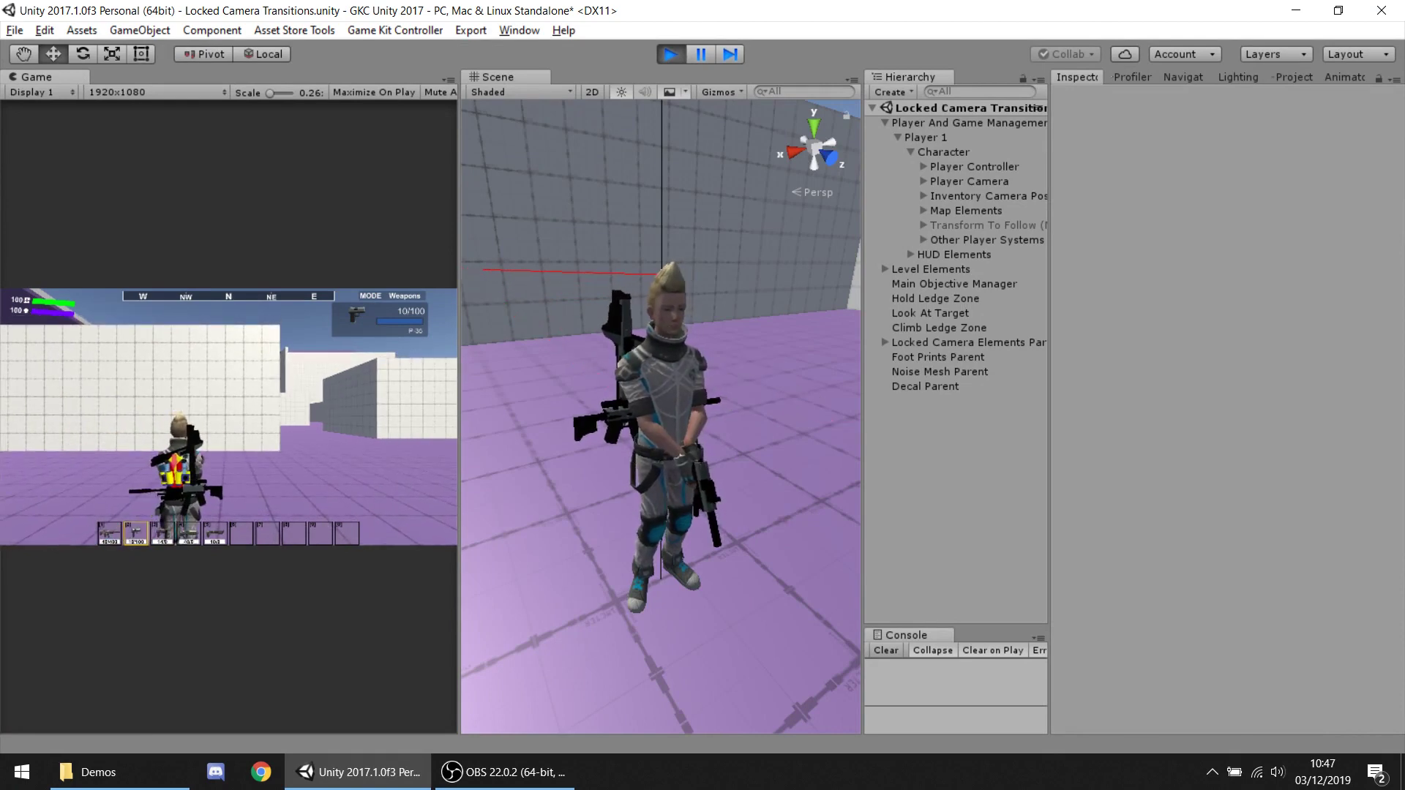
pyautogui.press('3')
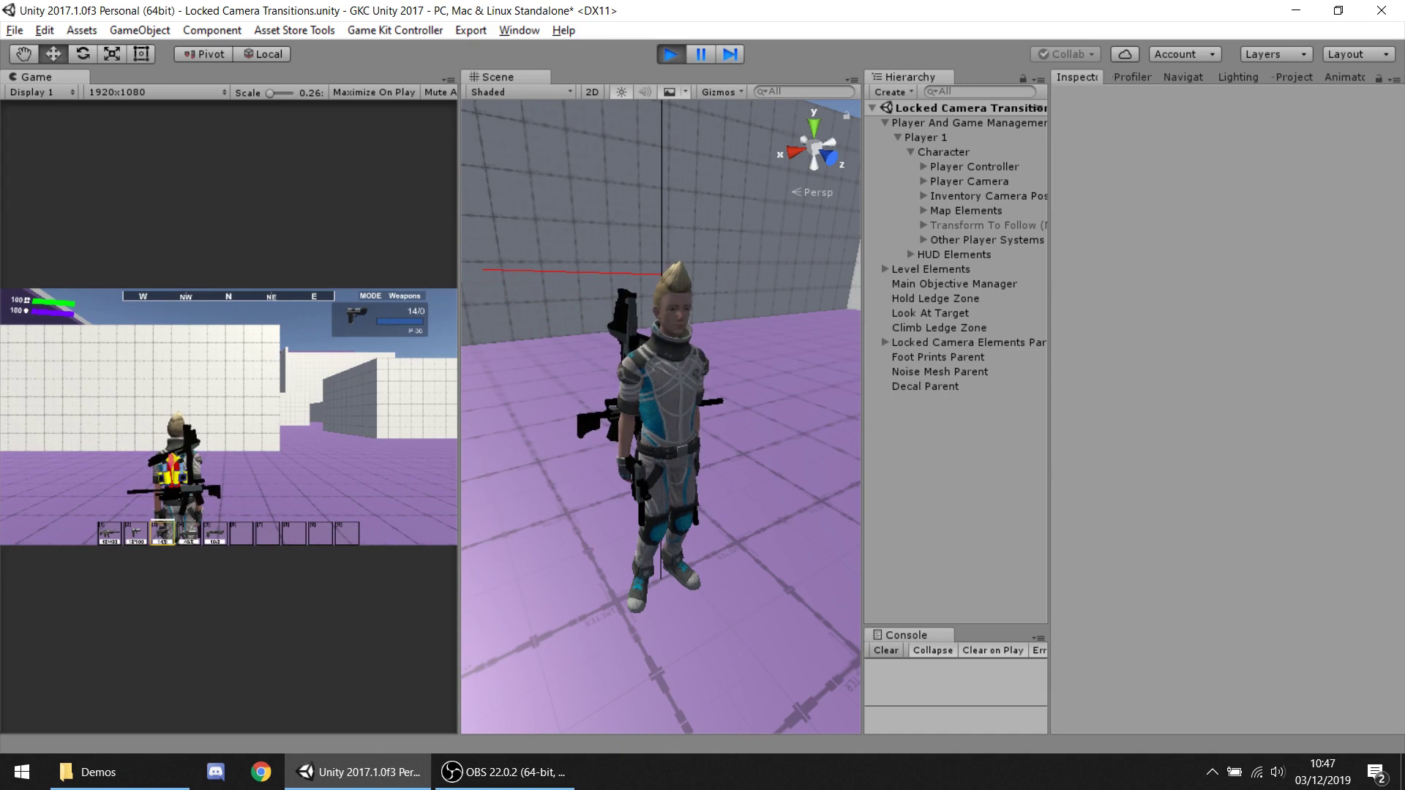
pyautogui.rightClick(228, 417)
pyautogui.rightClick(228, 417)
# Run the character around the level and test weapon switching with the Shotgun in slot 5 and the weapon in slot 1.
pyautogui.press('w')
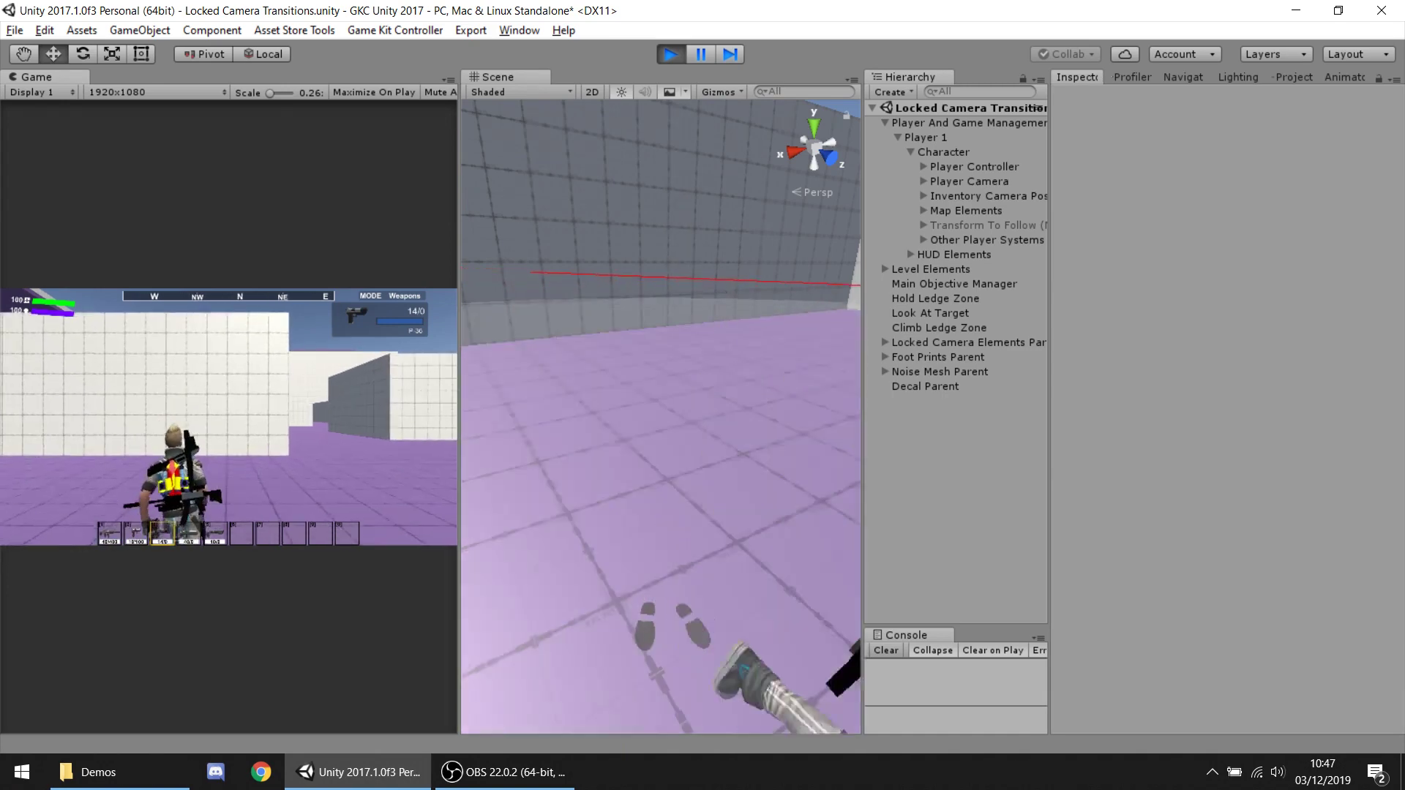
pyautogui.press('s')
pyautogui.press('w')
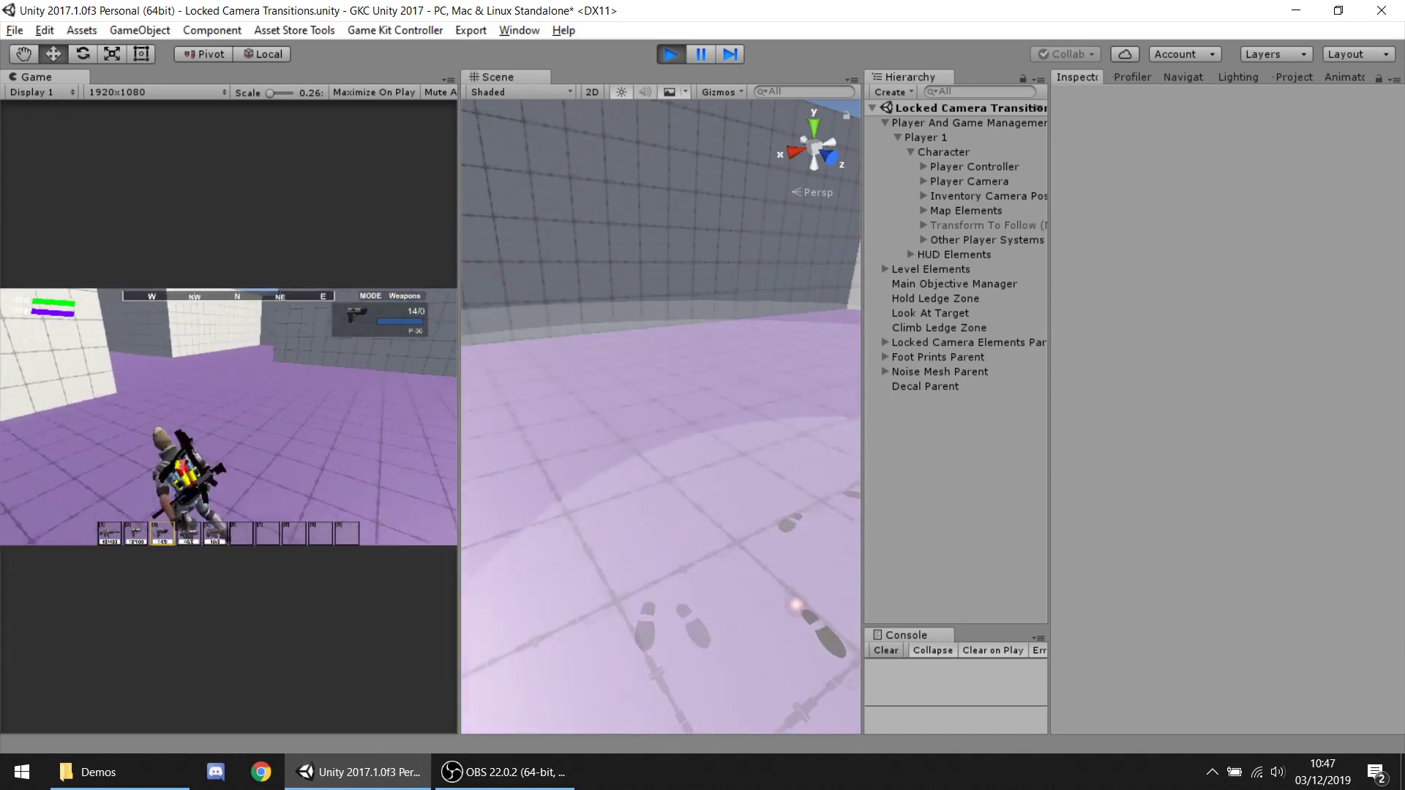
pyautogui.press('w')
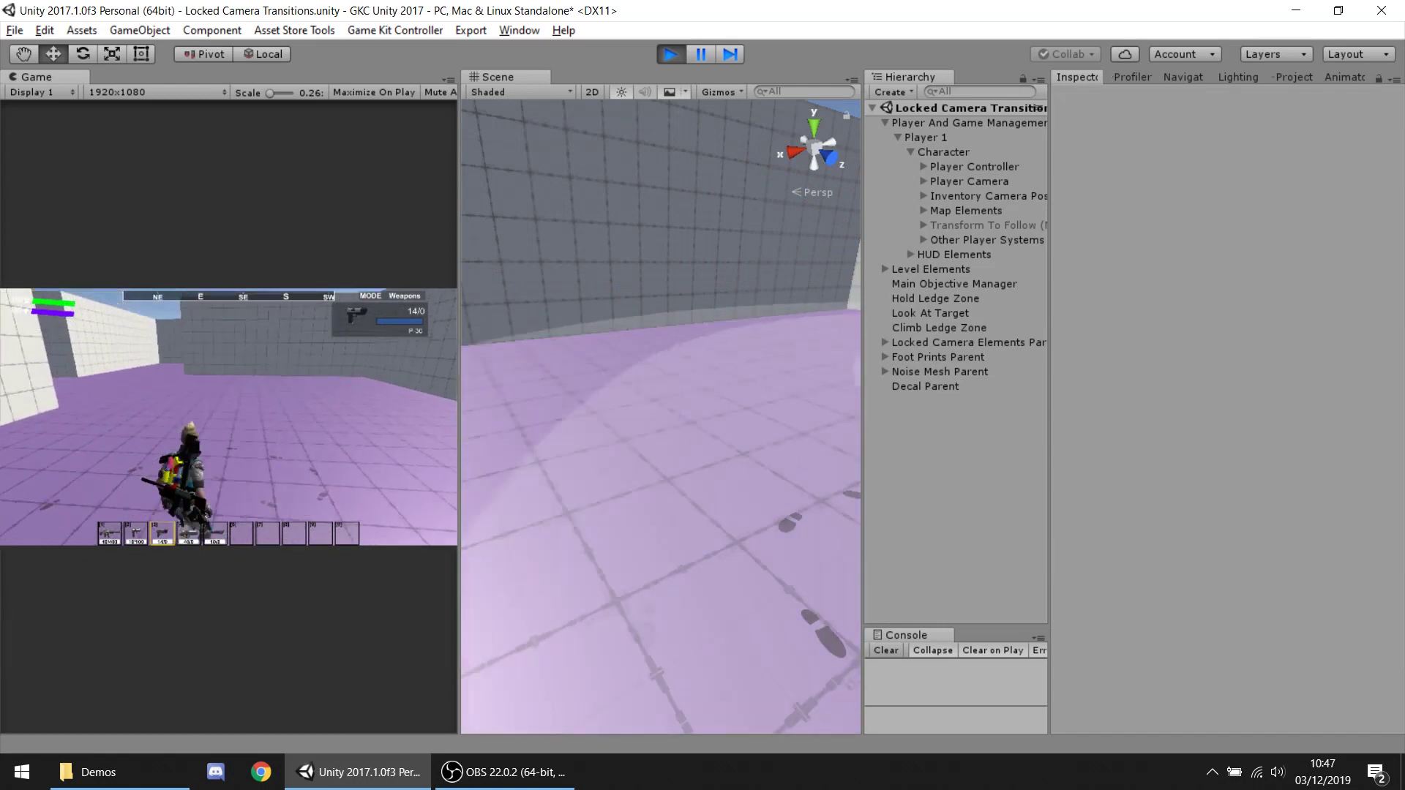
pyautogui.press('w')
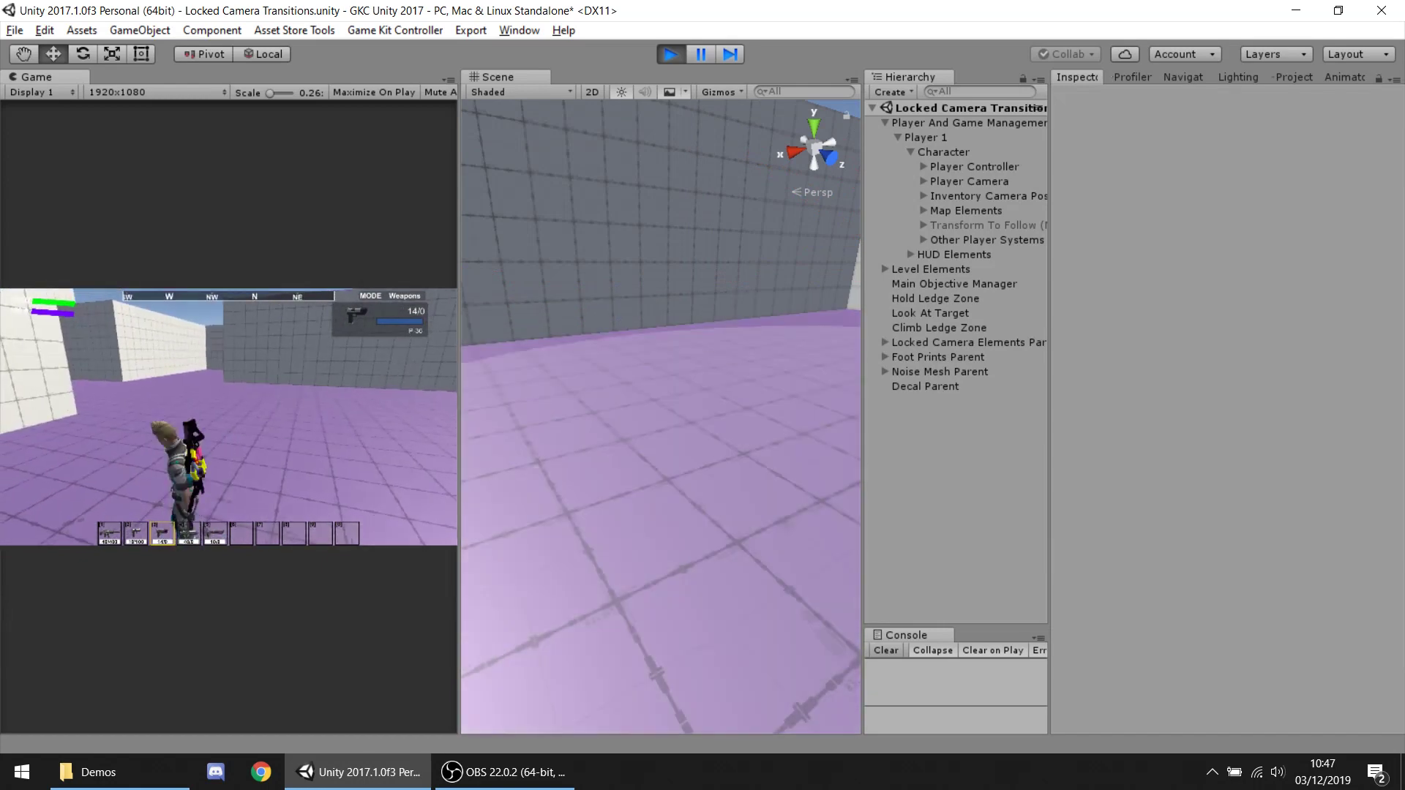
pyautogui.press('w')
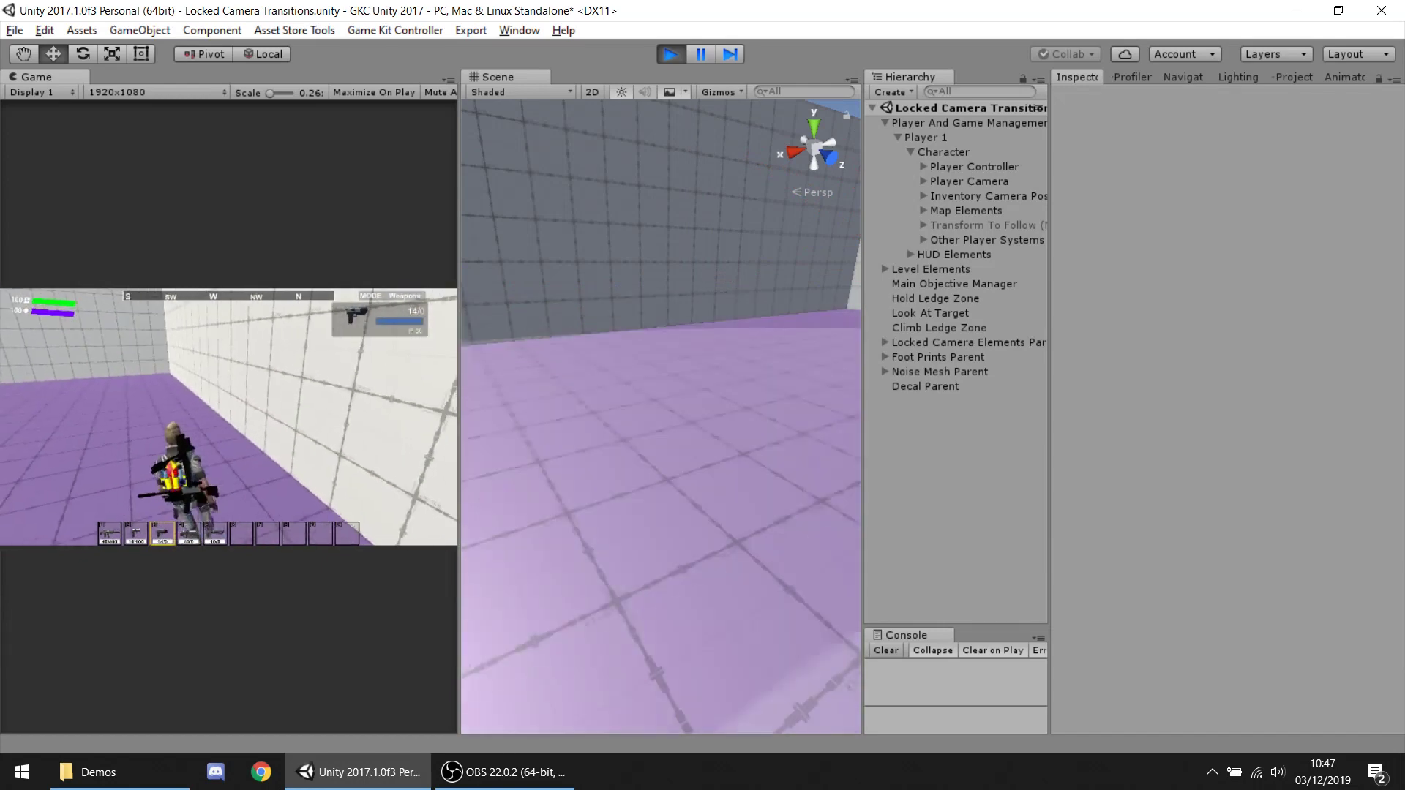
pyautogui.press('s')
pyautogui.press('a')
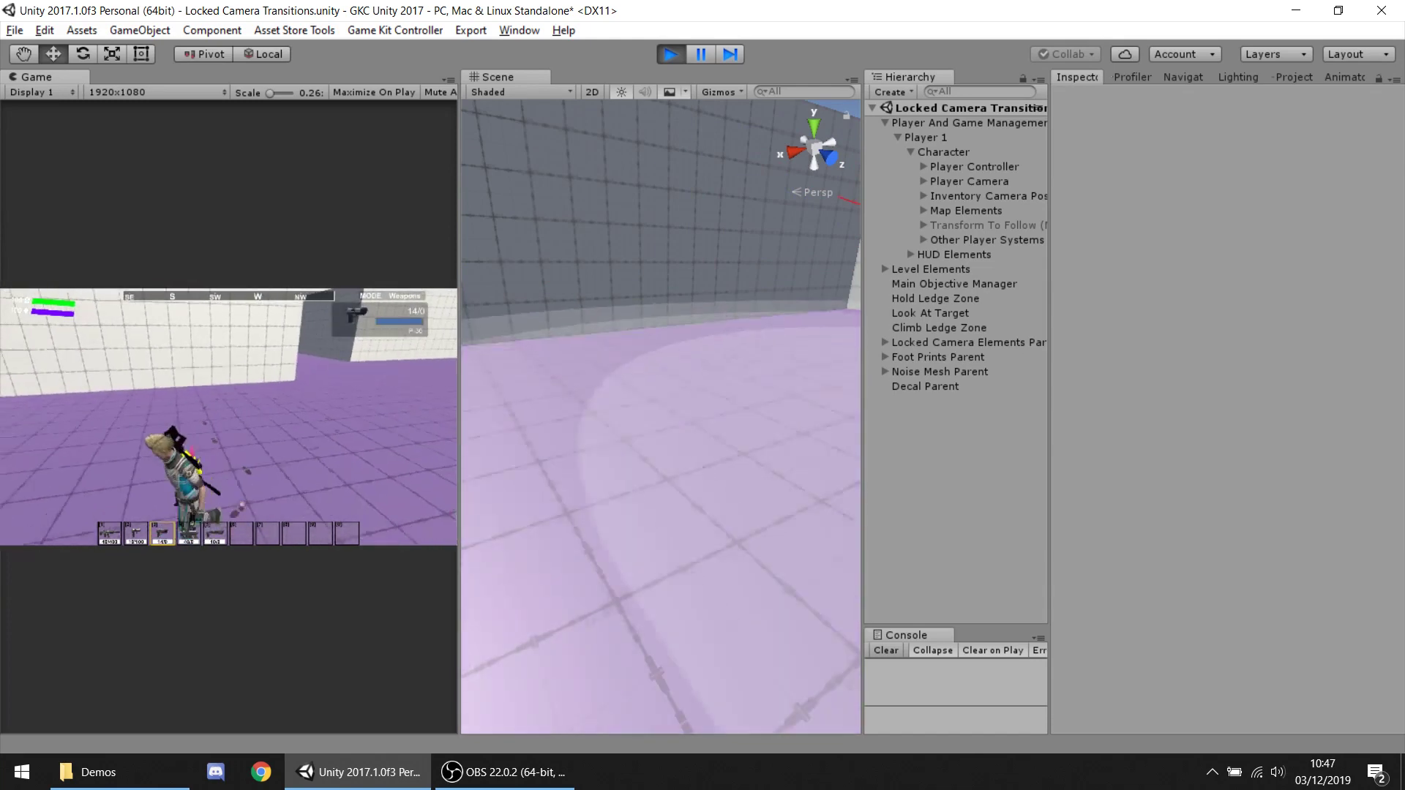
pyautogui.press('w')
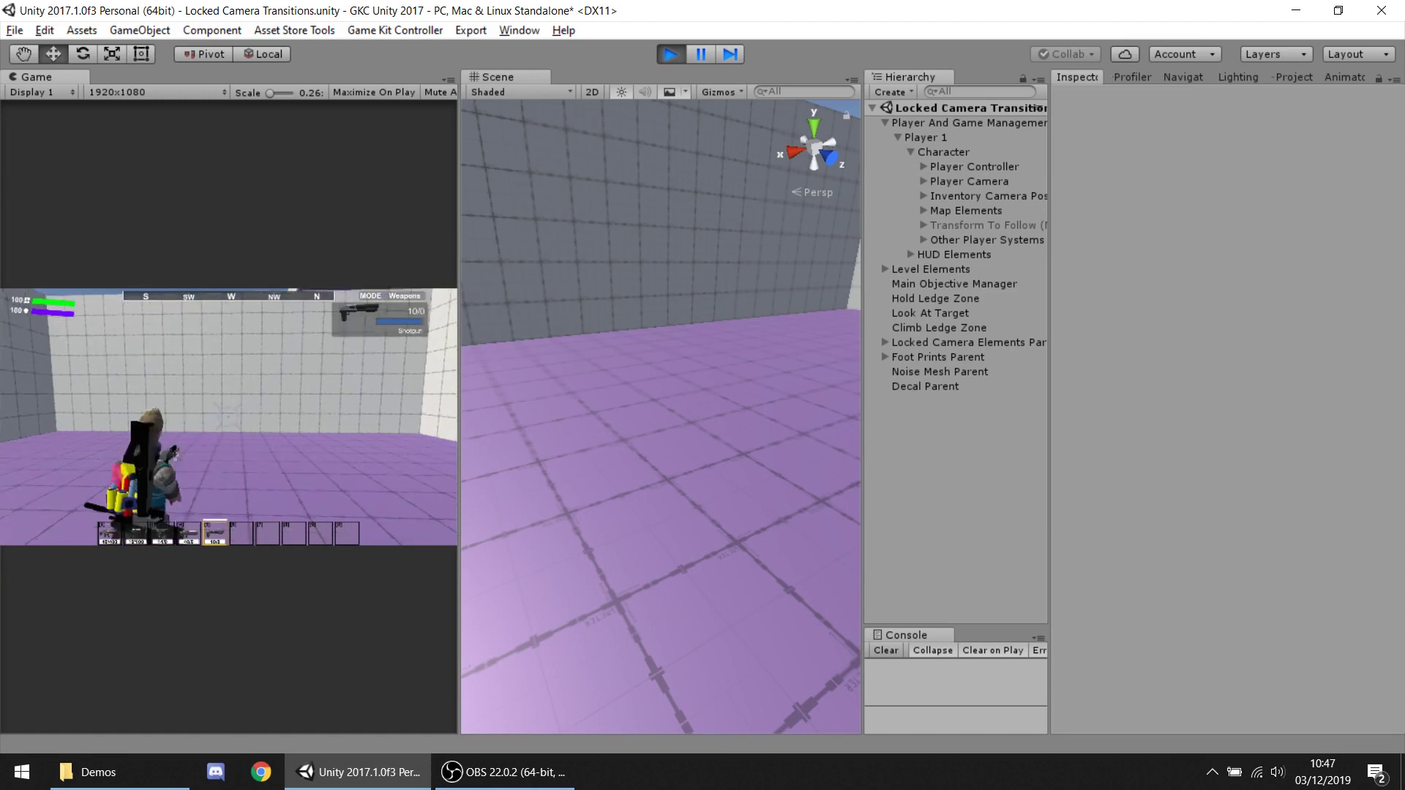
pyautogui.press('1')
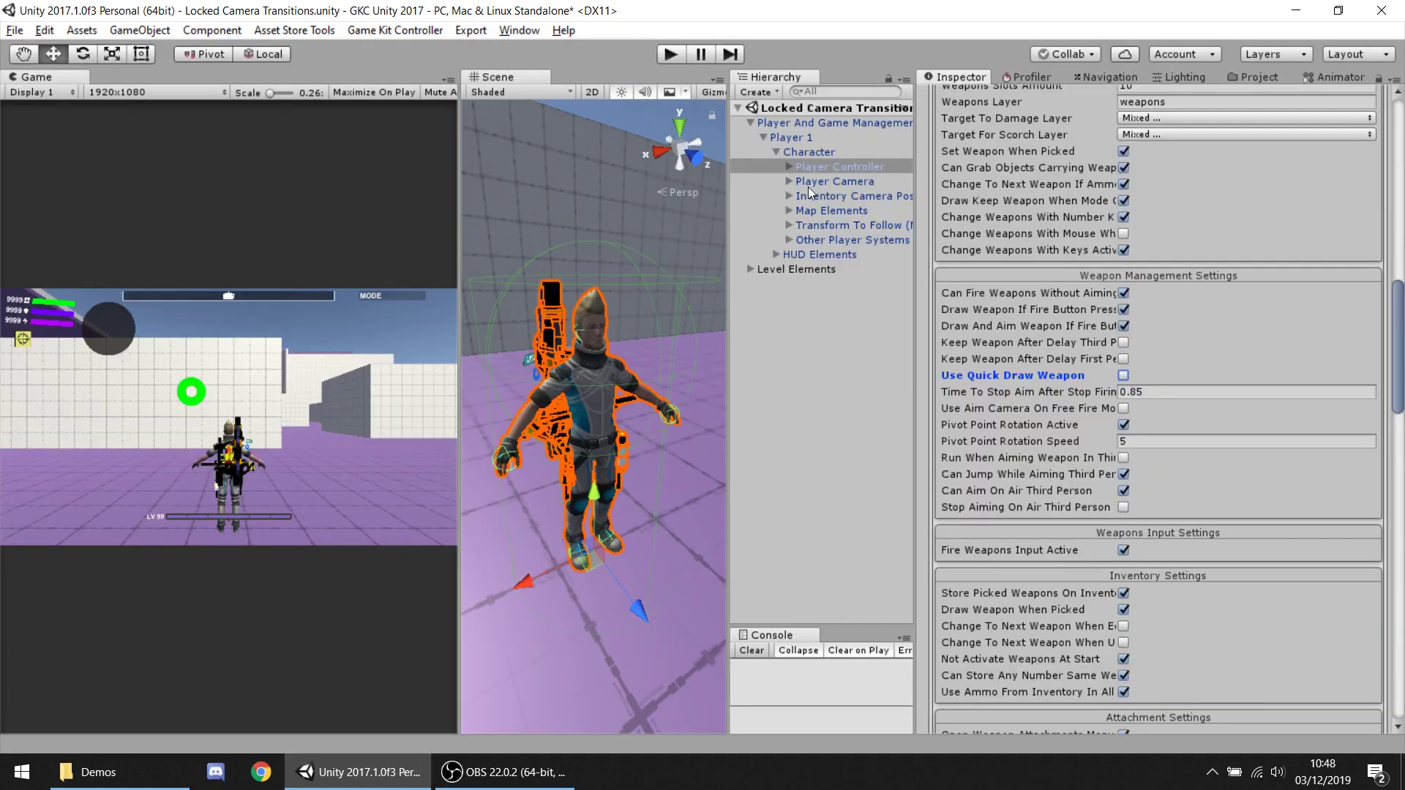
# Examine the Player Weapons Manager settings of the Player Controller, from the inventory and drop options to the message and event options.
pyautogui.keyDown('alt'); pyautogui.click(789, 167); pyautogui.keyUp('alt')
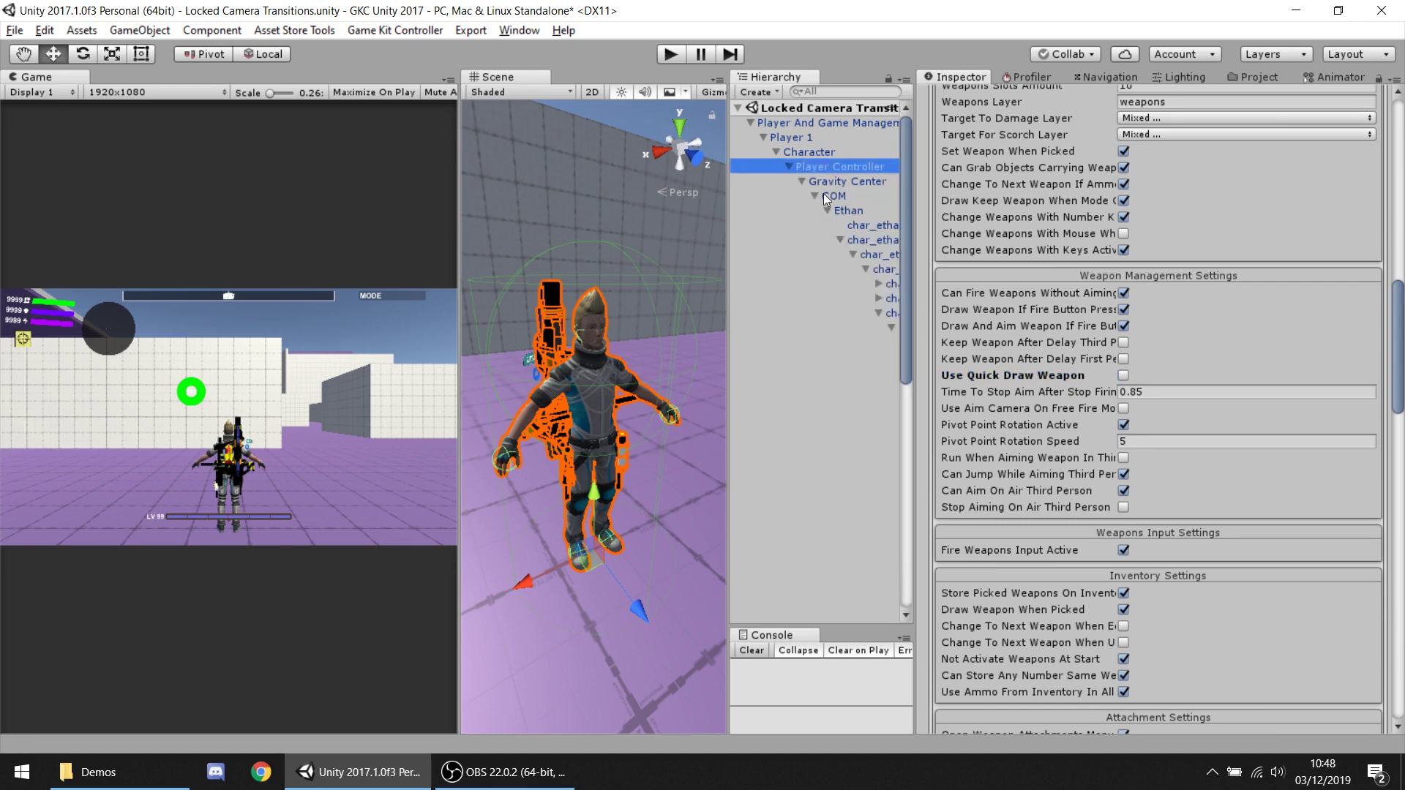
pyautogui.click(791, 167)
pyautogui.scroll(-15, 1275, 316)
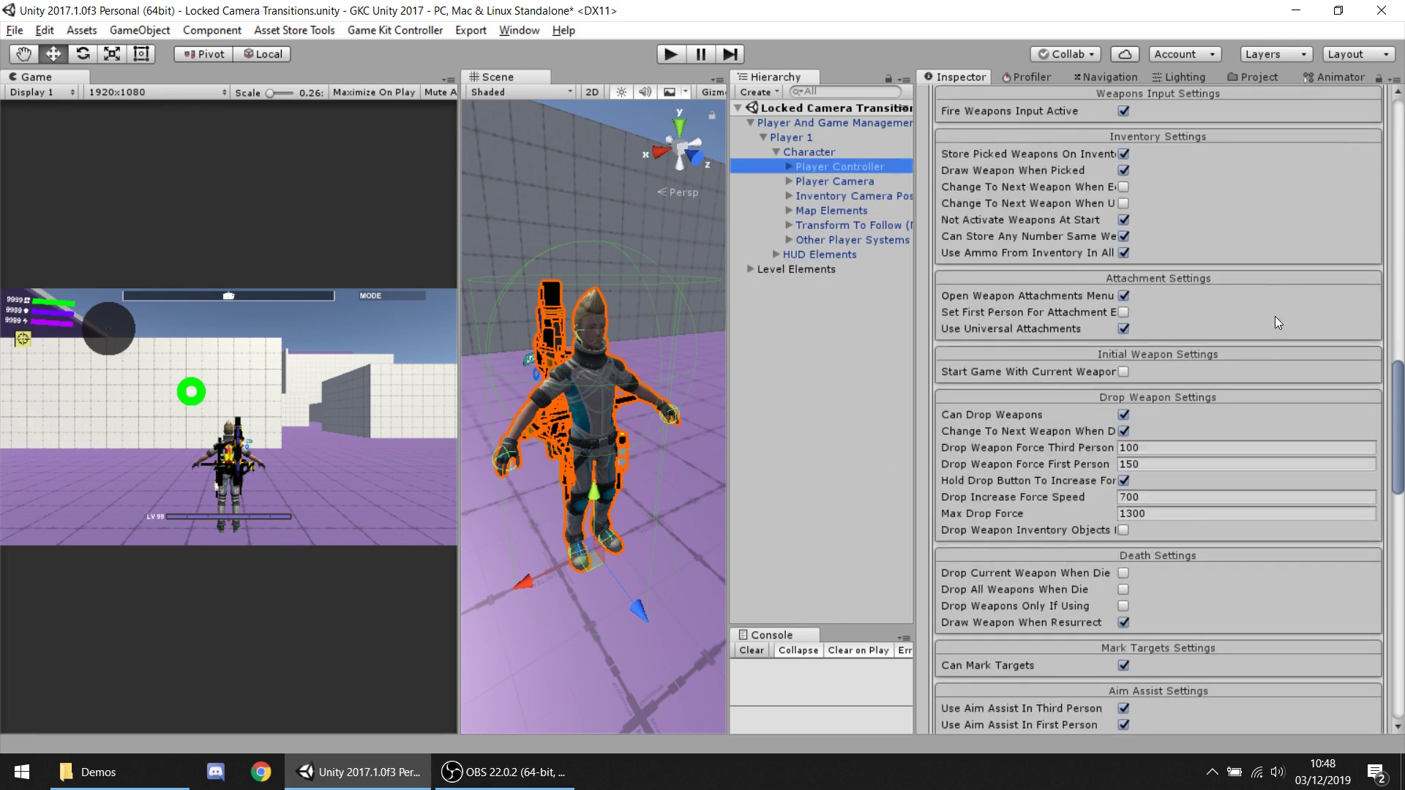
pyautogui.scroll(-10, 1275, 316)
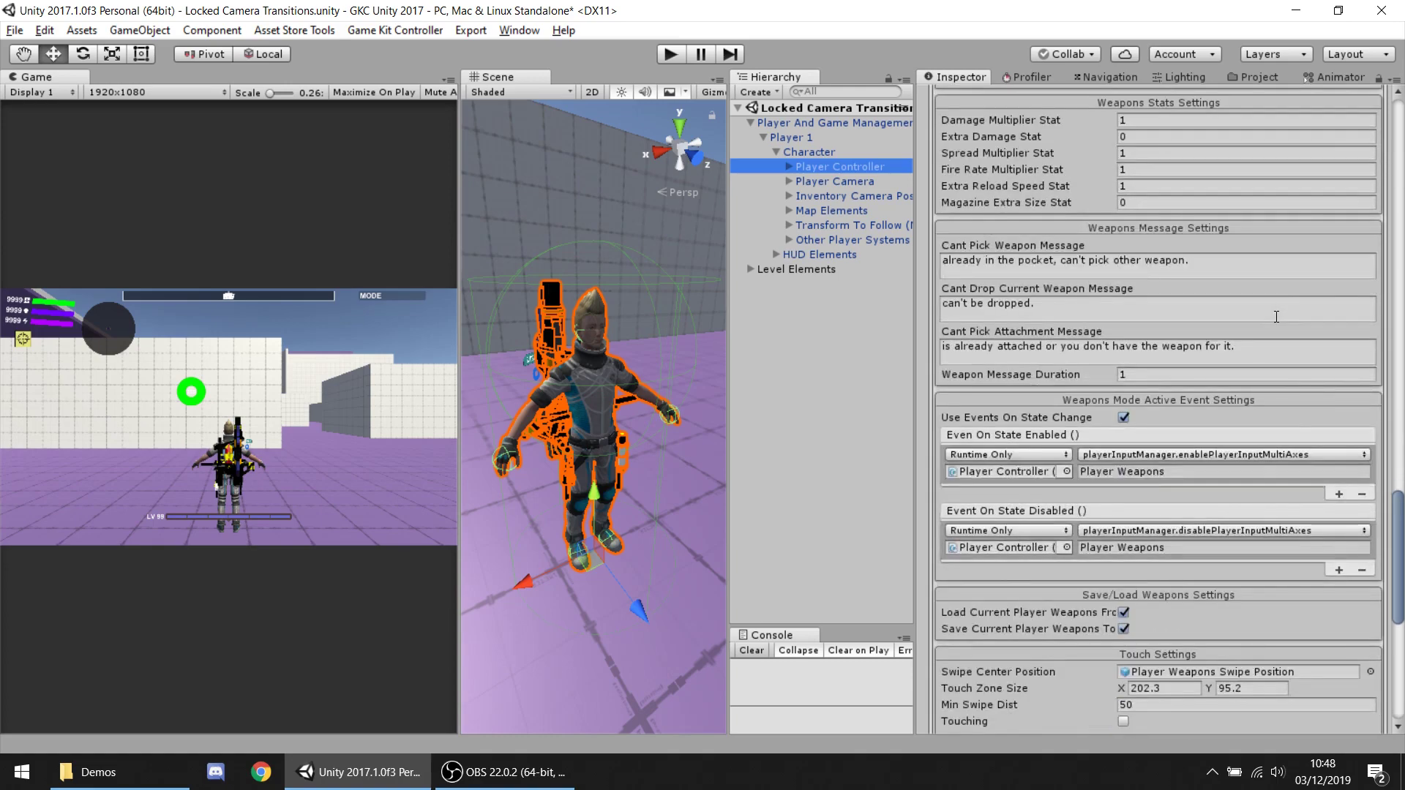
pyautogui.scroll(-5, 1276, 316)
pyautogui.scroll(20, 1276, 316)
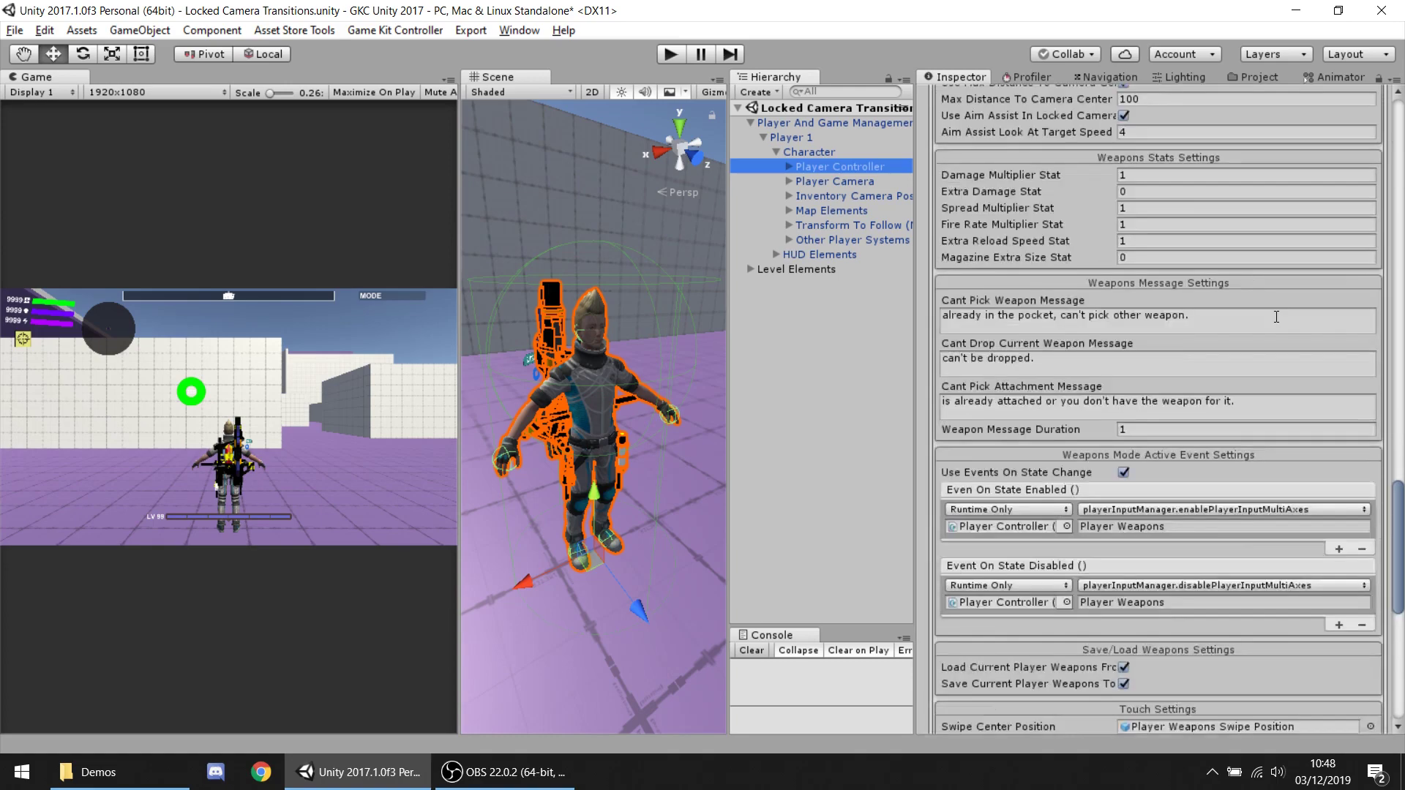
pyautogui.scroll(12, 1276, 316)
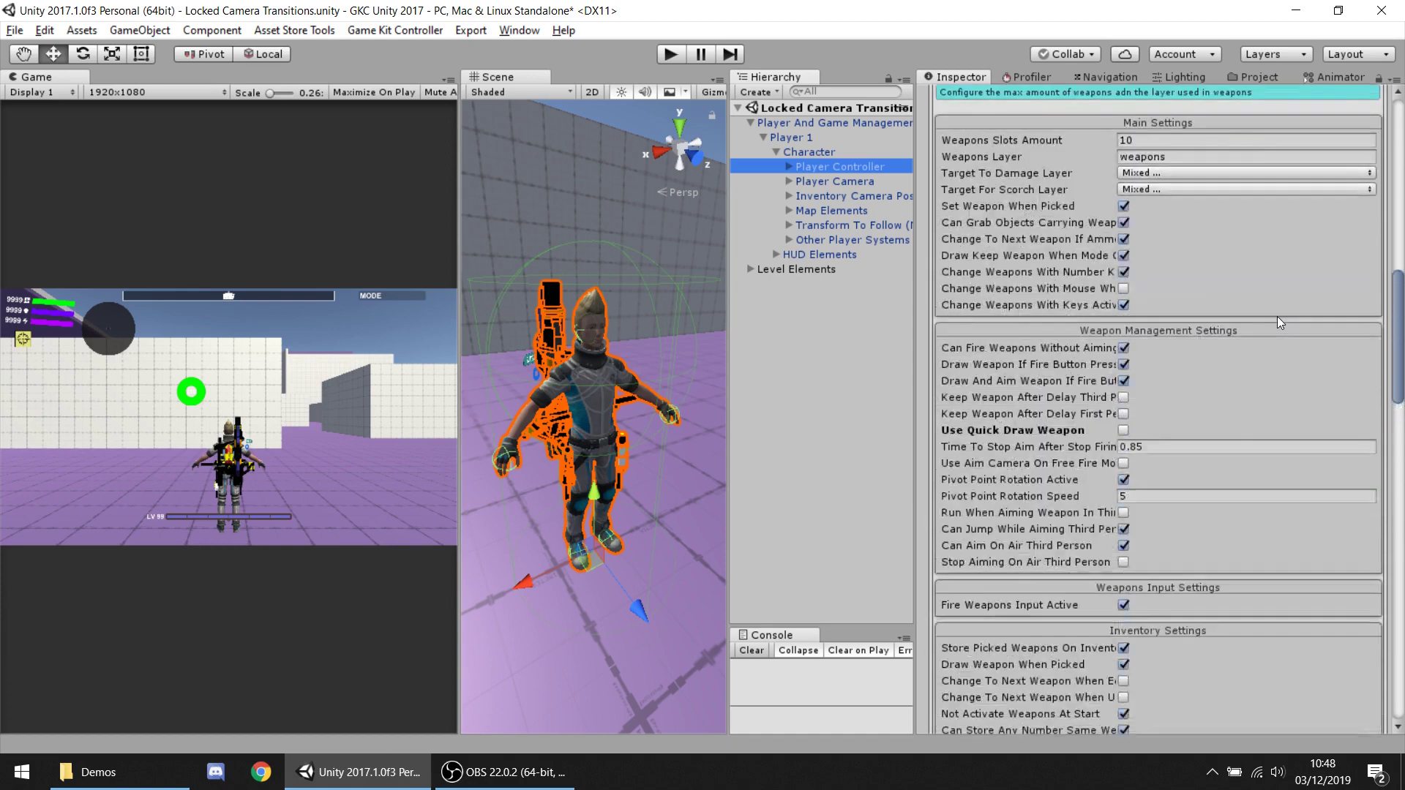
# Replace the manager's general settings with its weapon list and select the P-35 weapon object in a widened hierarchy.
pyautogui.click(1205, 278)
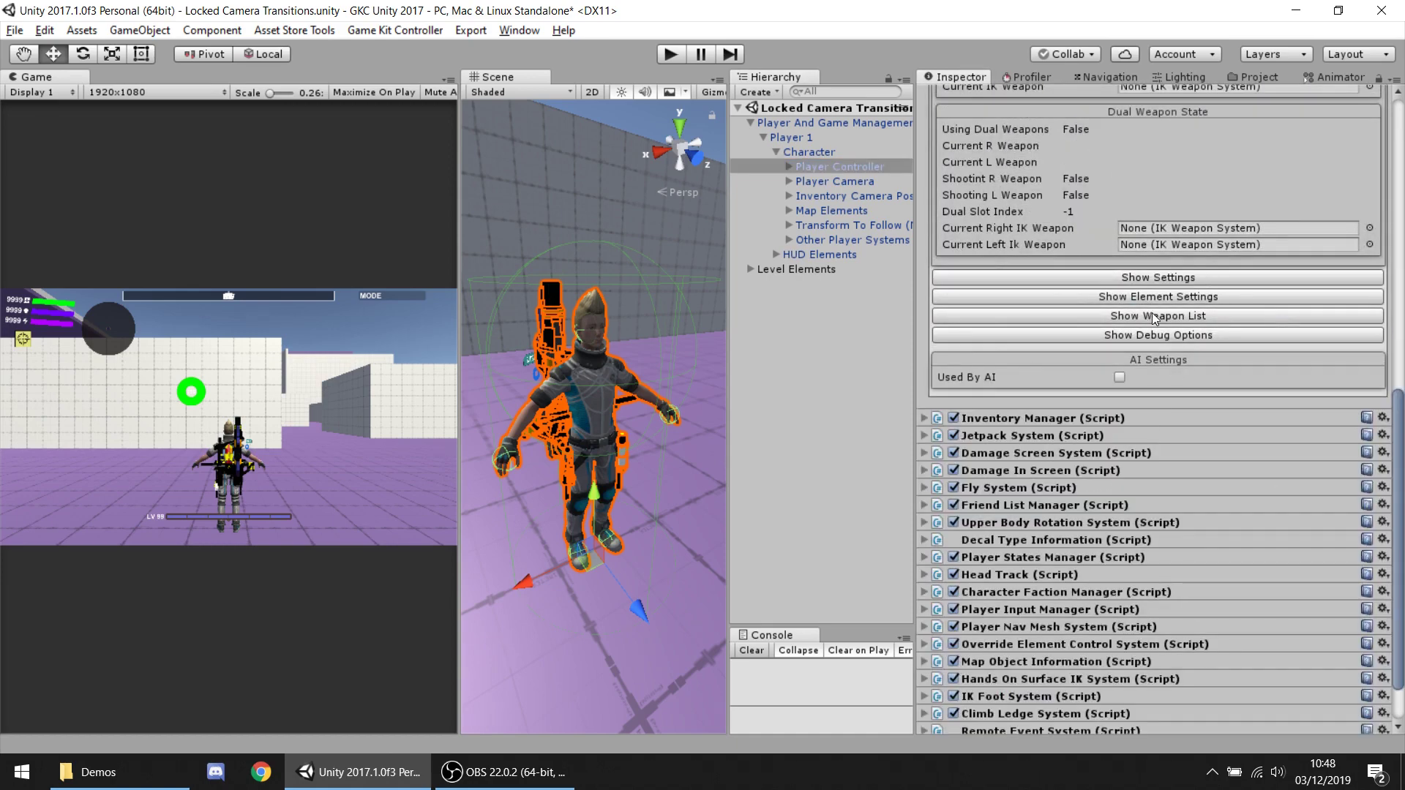
pyautogui.click(1170, 314)
pyautogui.scroll(-5, 1136, 319)
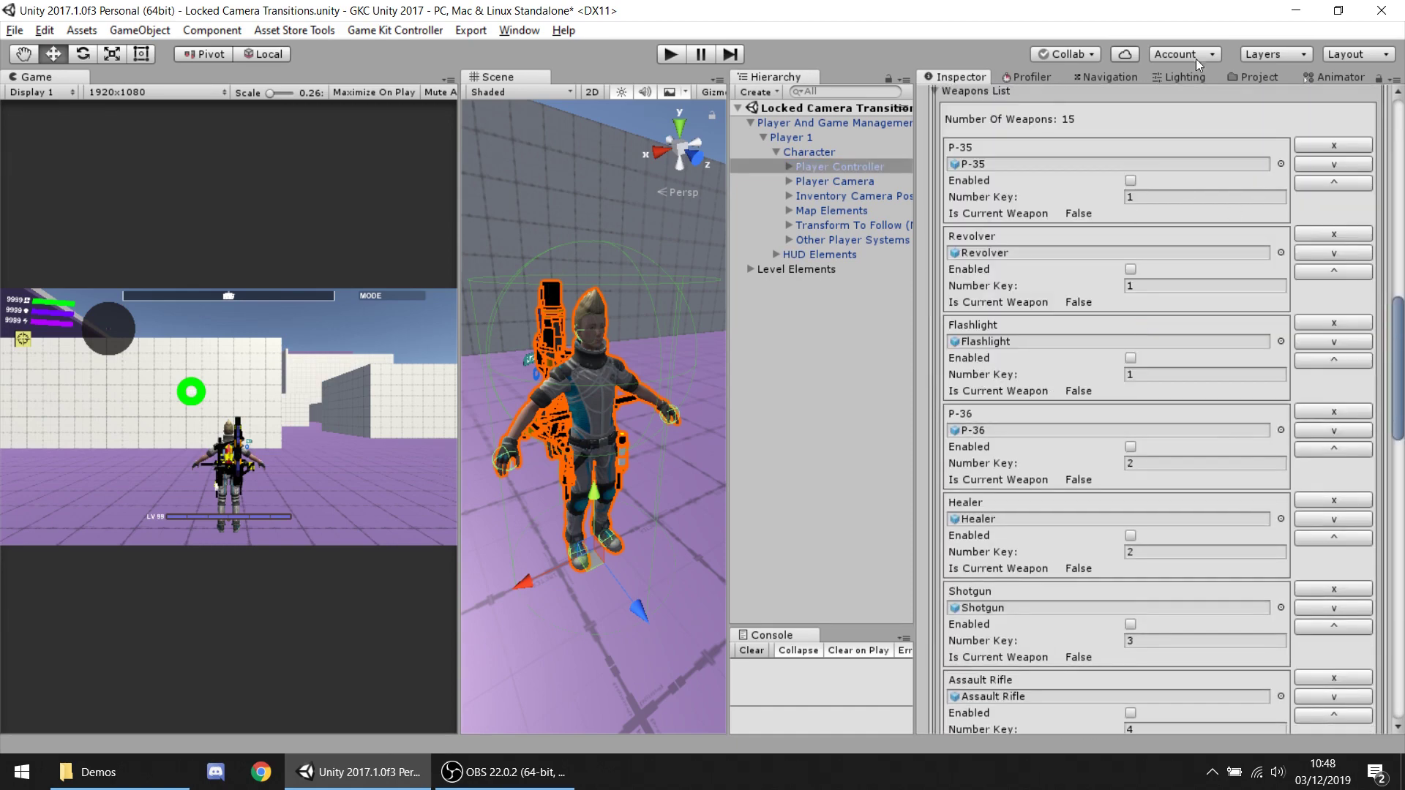
pyautogui.scroll(-5, 1012, 223)
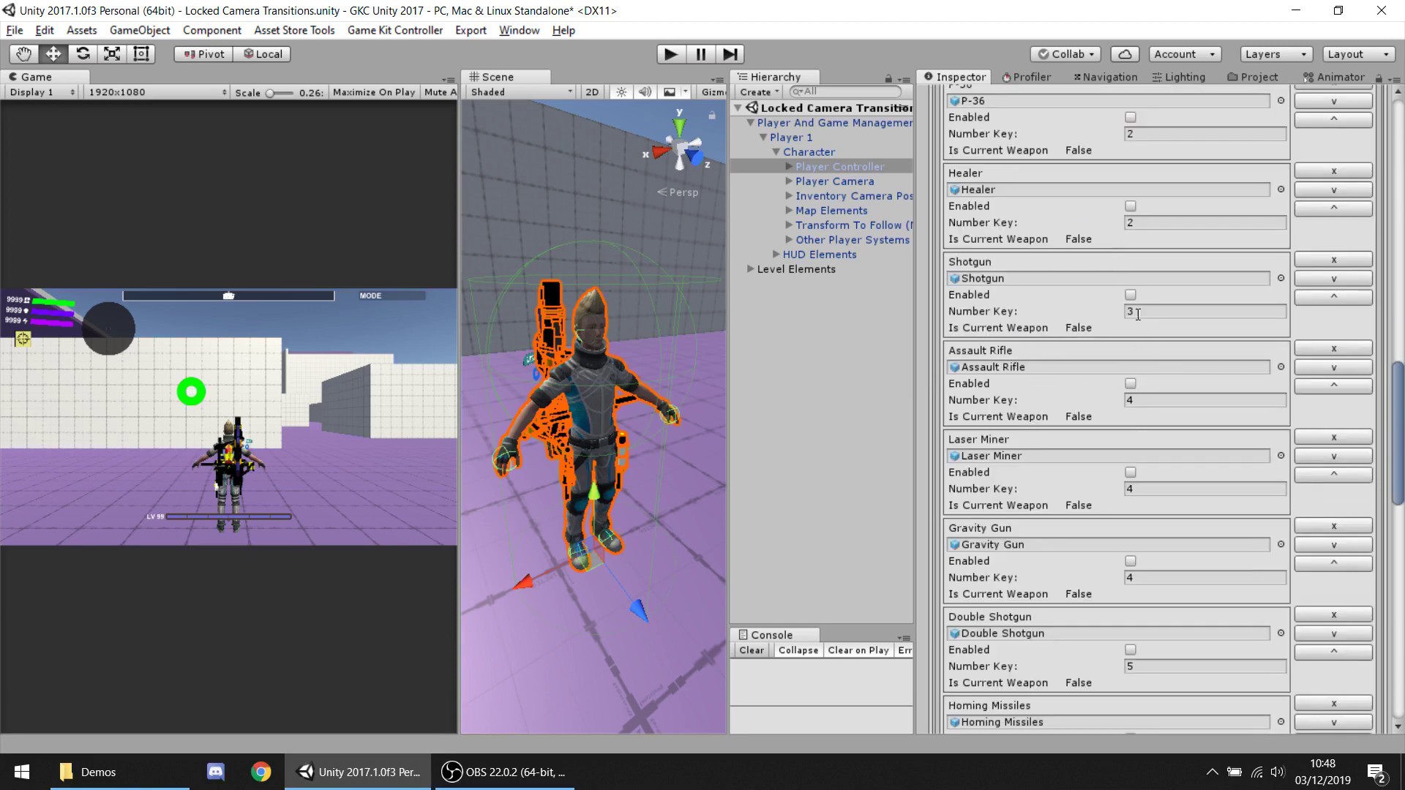
pyautogui.scroll(5, 1105, 296)
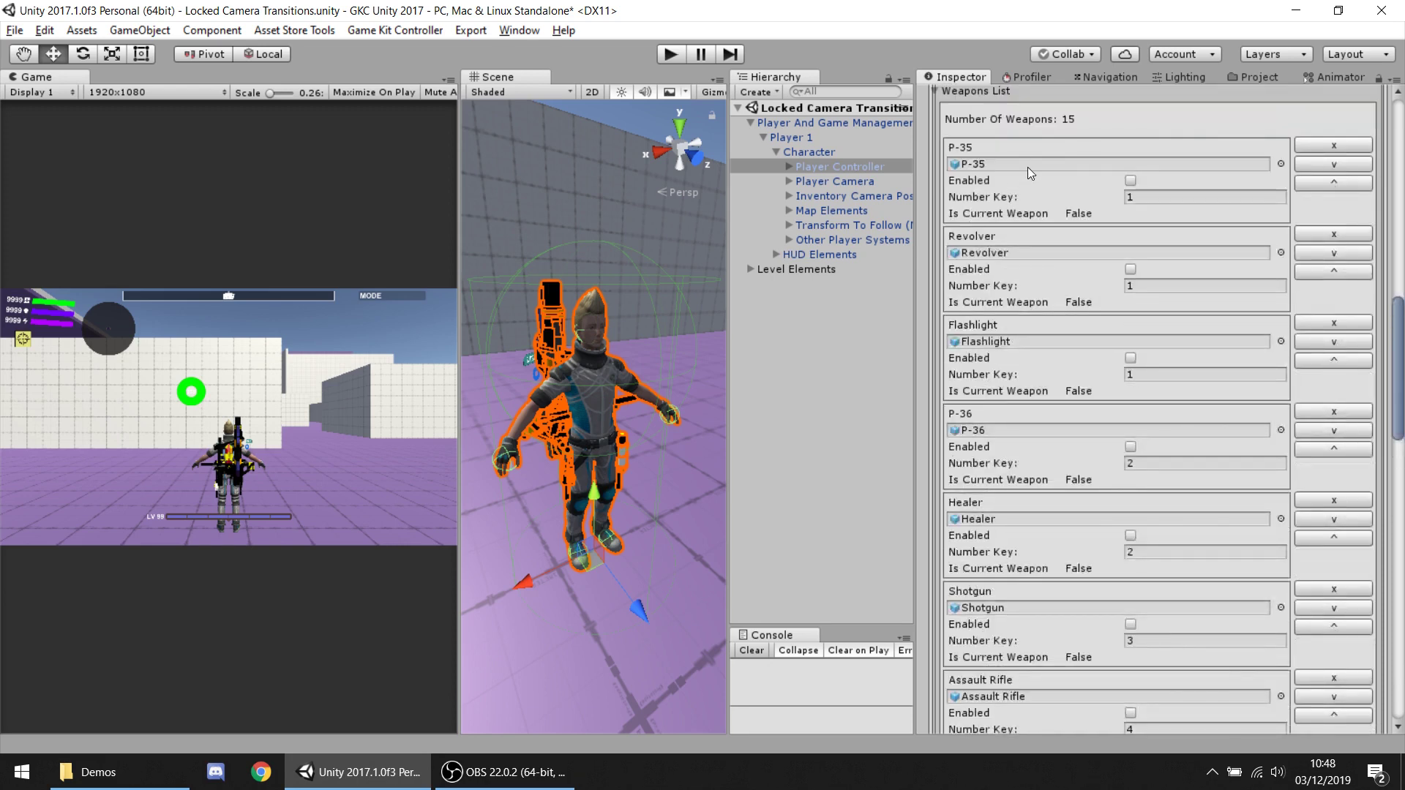
pyautogui.click(1028, 166)
pyautogui.moveTo(729, 281); pyautogui.dragTo(505, 310)
pyautogui.click(745, 404)
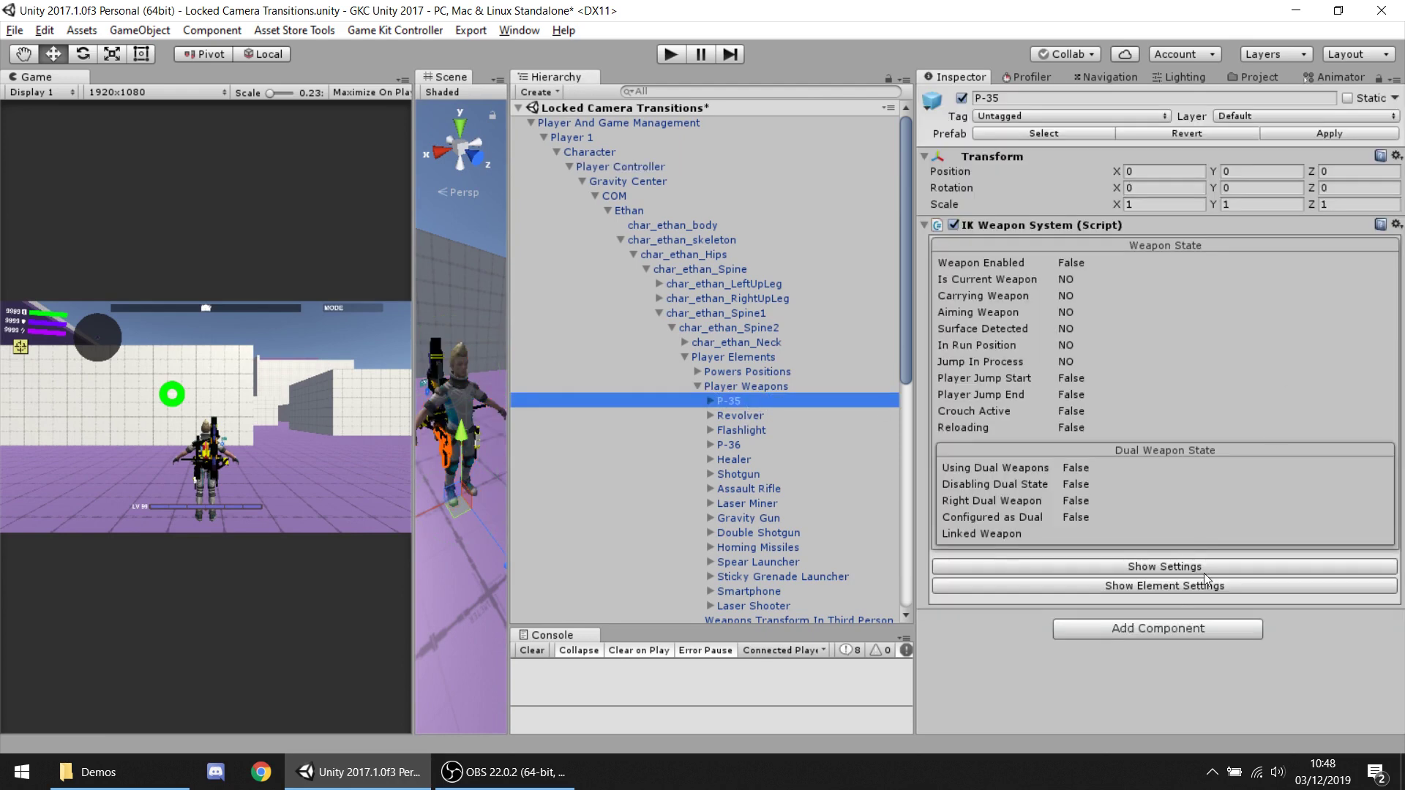
# Show the third-person single weapon settings within the P-35's IK Weapon System element settings.
pyautogui.click(1162, 587)
pyautogui.scroll(-5, 1178, 497)
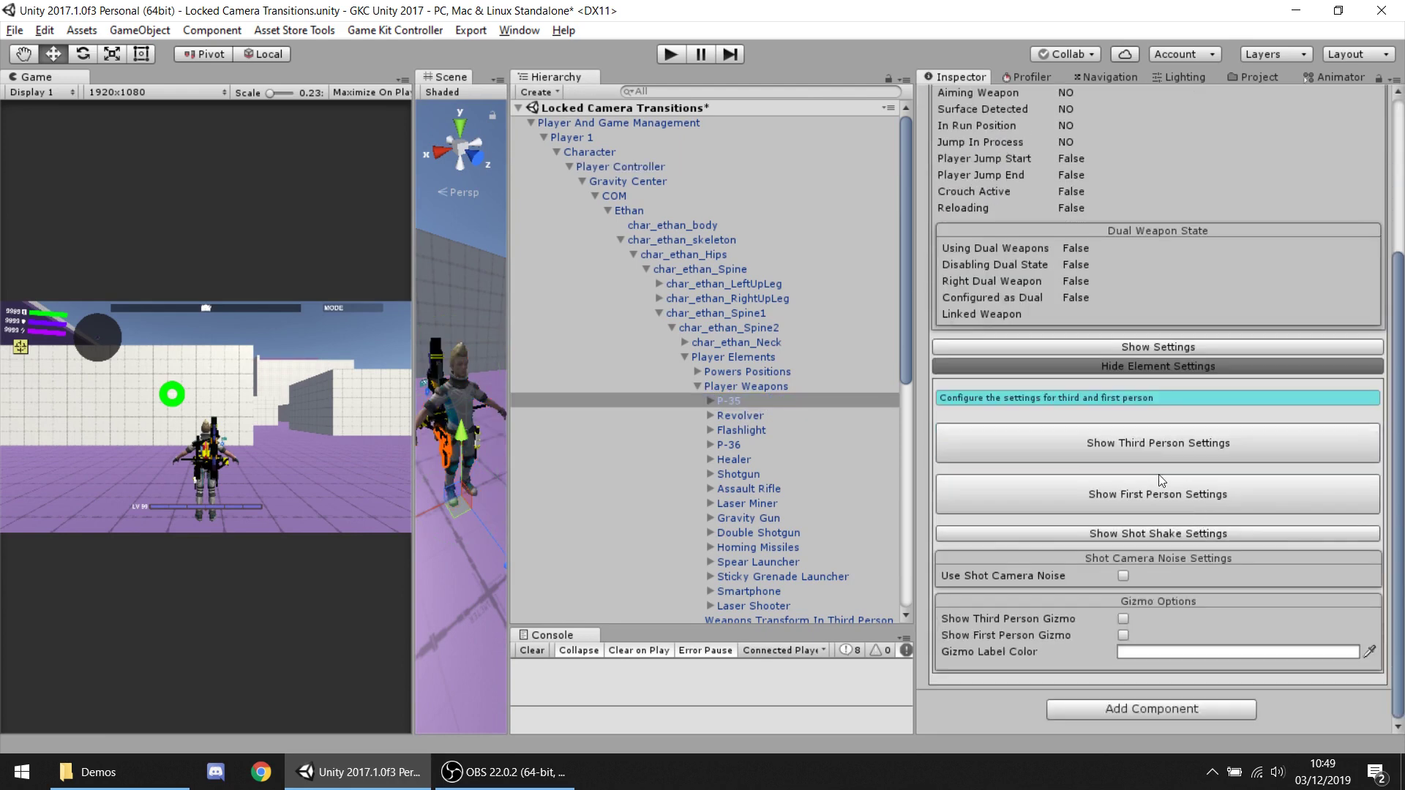
pyautogui.click(1149, 444)
pyautogui.scroll(-3, 1157, 455)
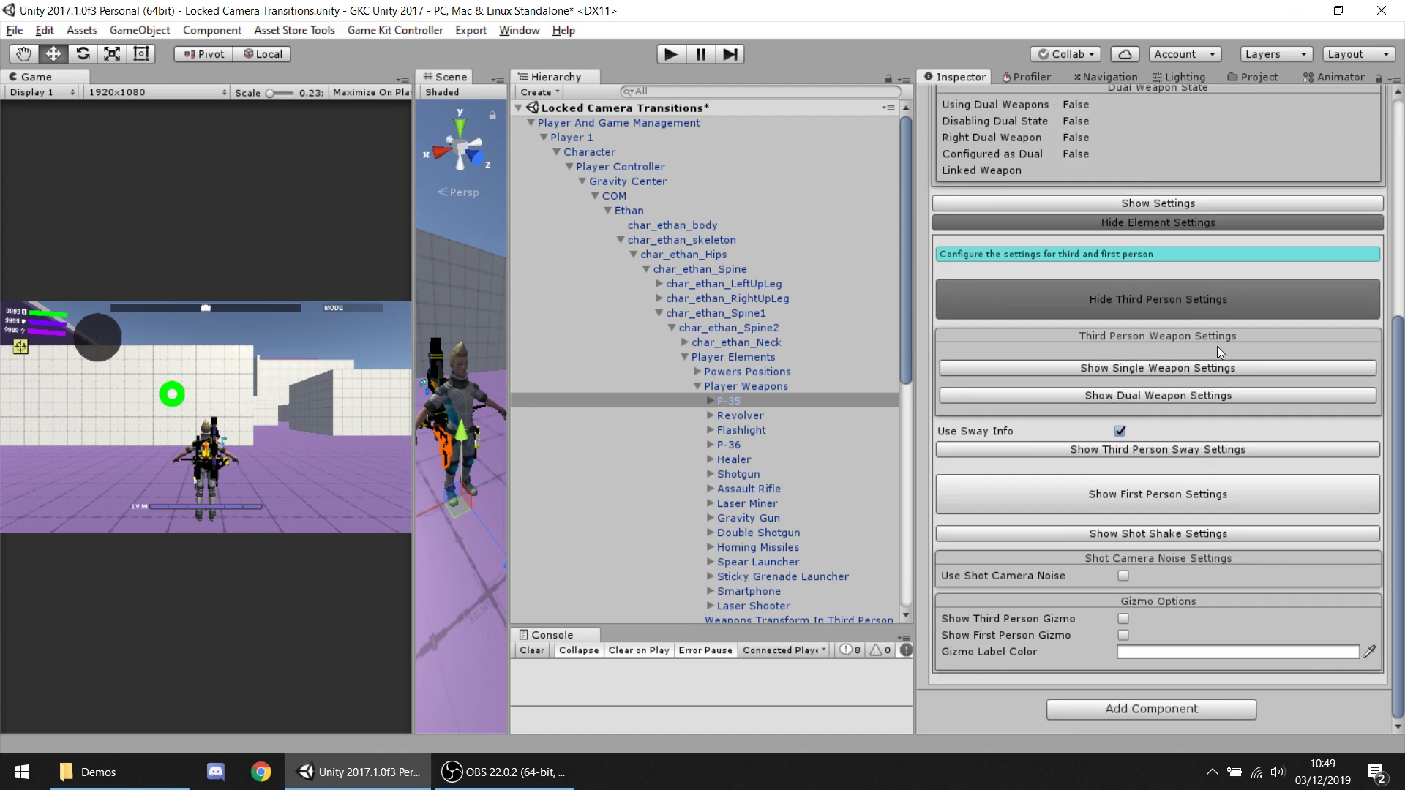
pyautogui.click(1126, 370)
pyautogui.scroll(-3, 1207, 307)
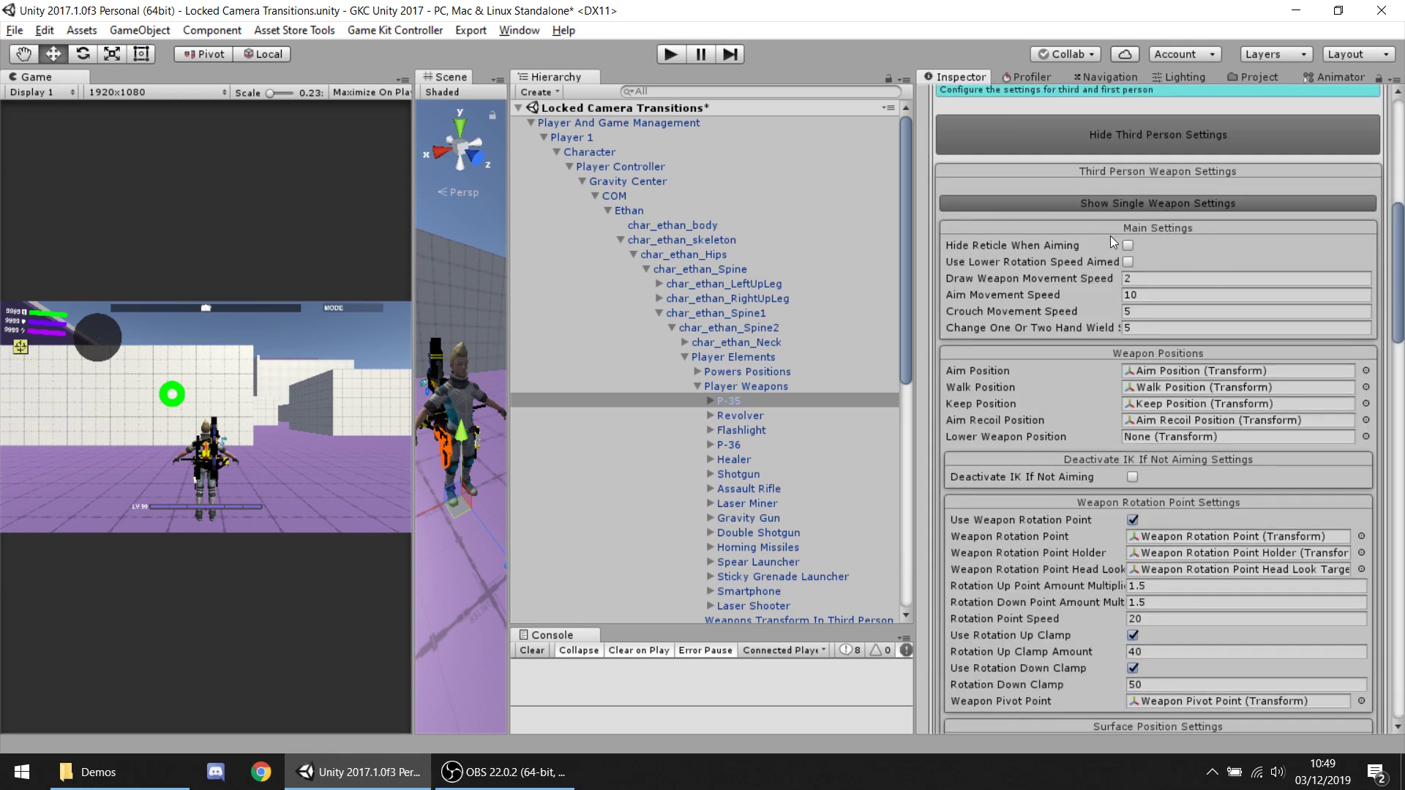
# Enable Use Quick Draw Keep Weapon in the Quick Draw Settings of the P-35's third-person single weapon settings.
pyautogui.scroll(-3, 1175, 243)
pyautogui.scroll(1, 1175, 243)
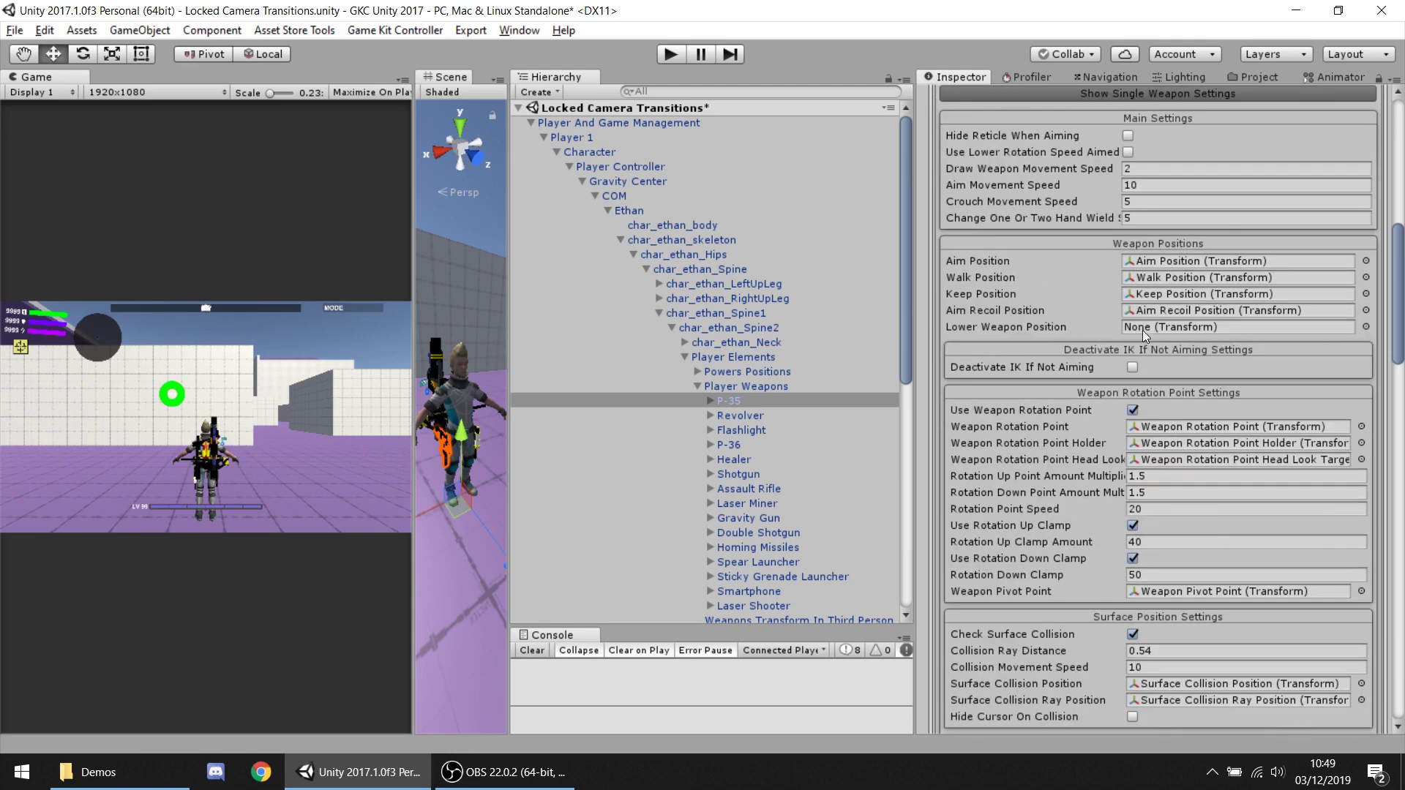
pyautogui.scroll(-1, 1143, 330)
pyautogui.scroll(-6, 1141, 339)
pyautogui.scroll(-20, 1141, 340)
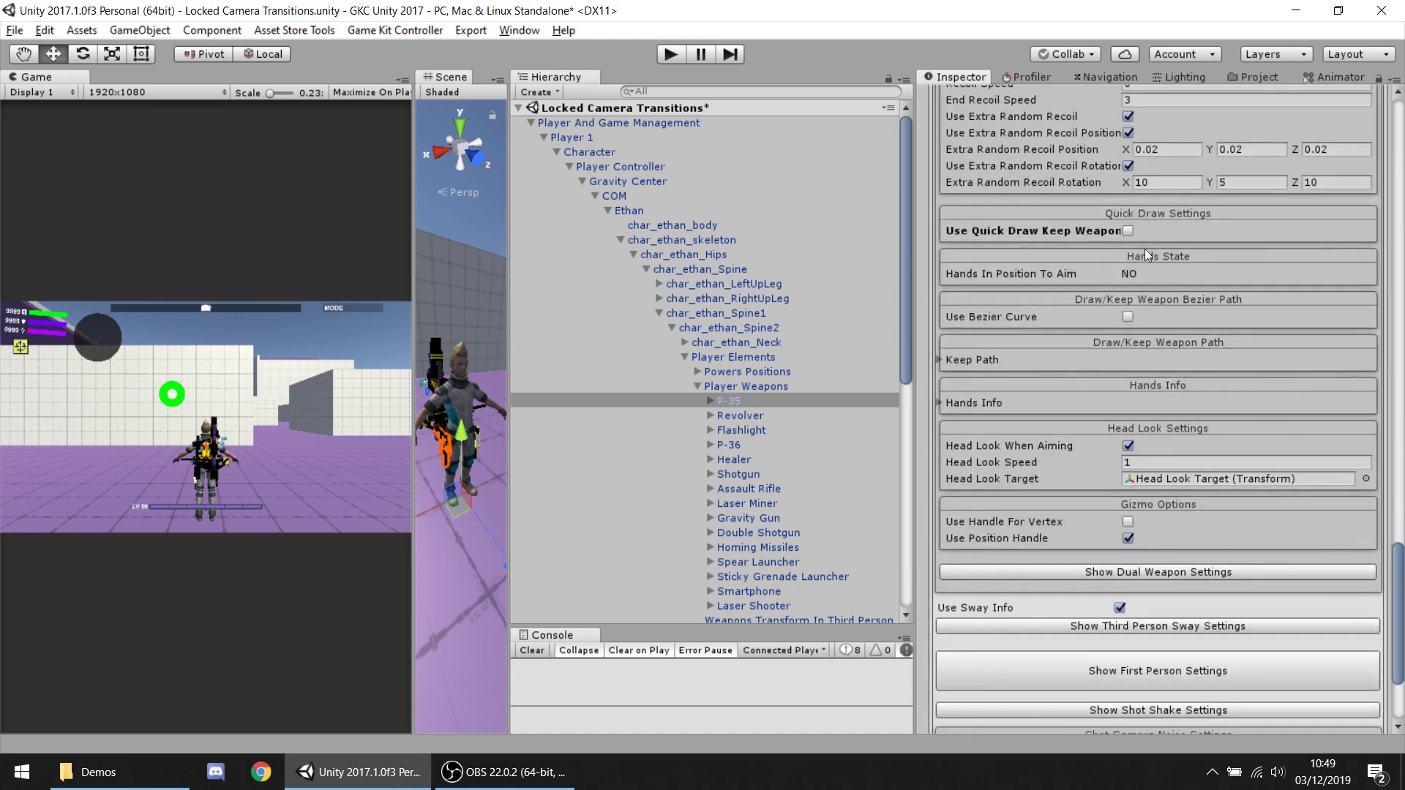
pyautogui.moveTo(914, 223); pyautogui.dragTo(871, 223)
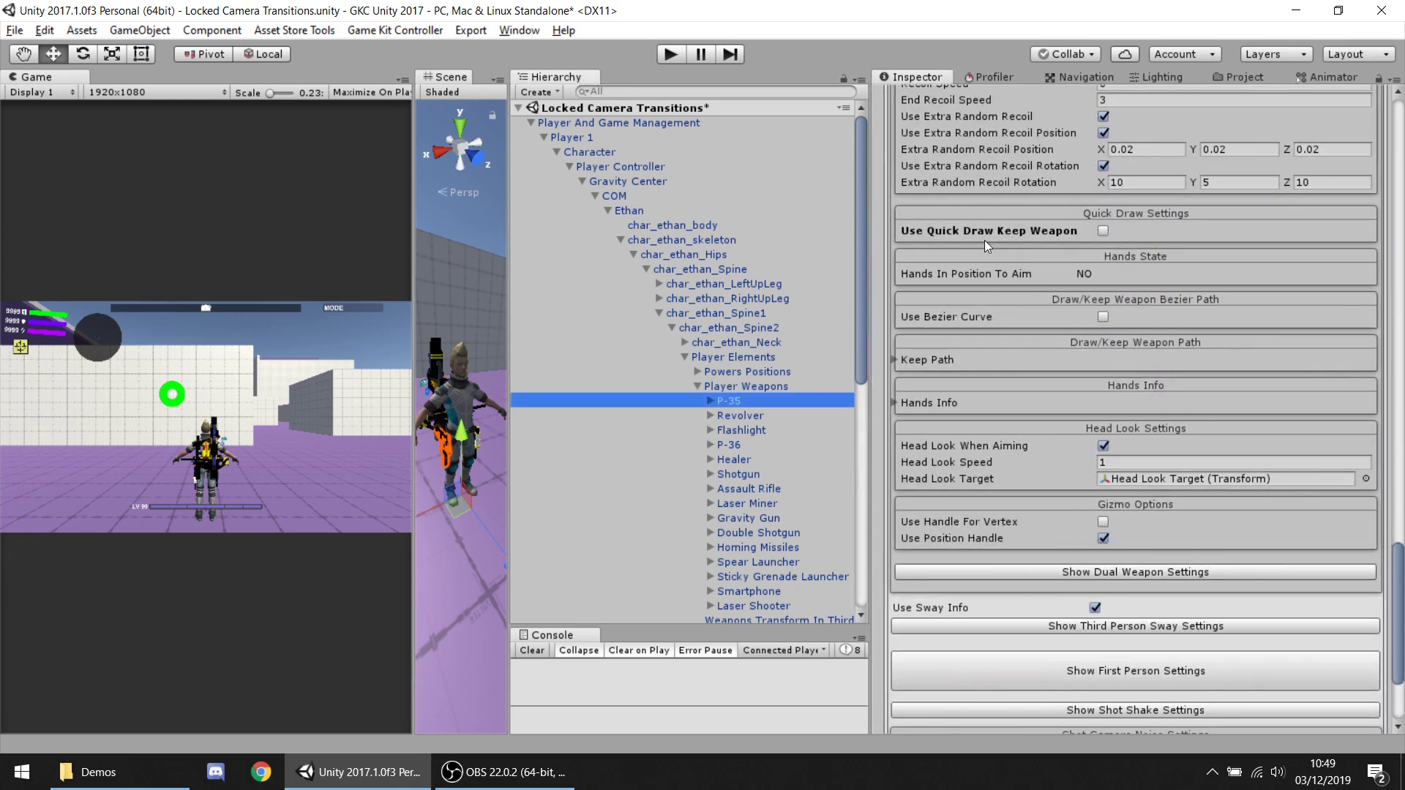
pyautogui.click(1103, 232)
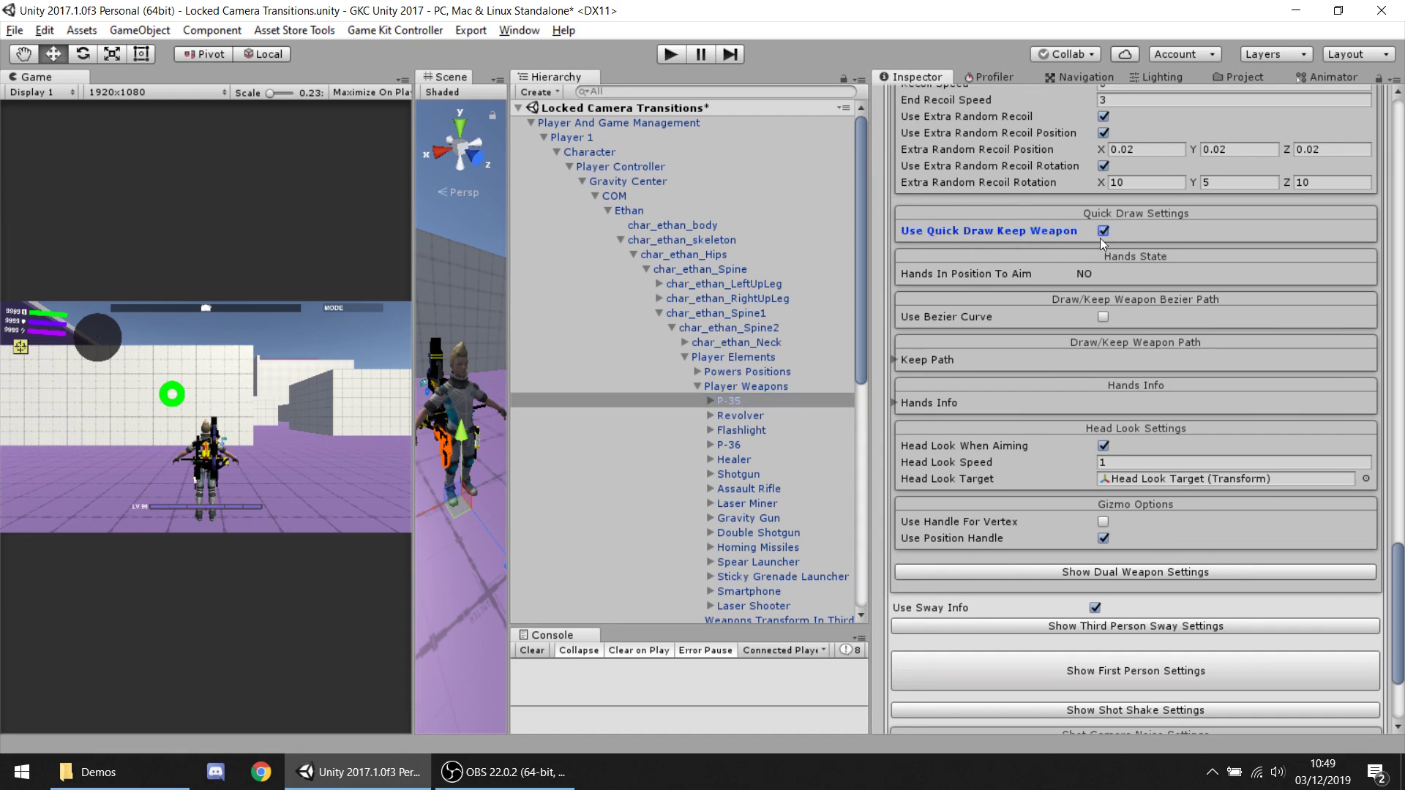
# Enlarge the scene view around the character and run the scene.
pyautogui.moveTo(510, 242); pyautogui.dragTo(831, 241)
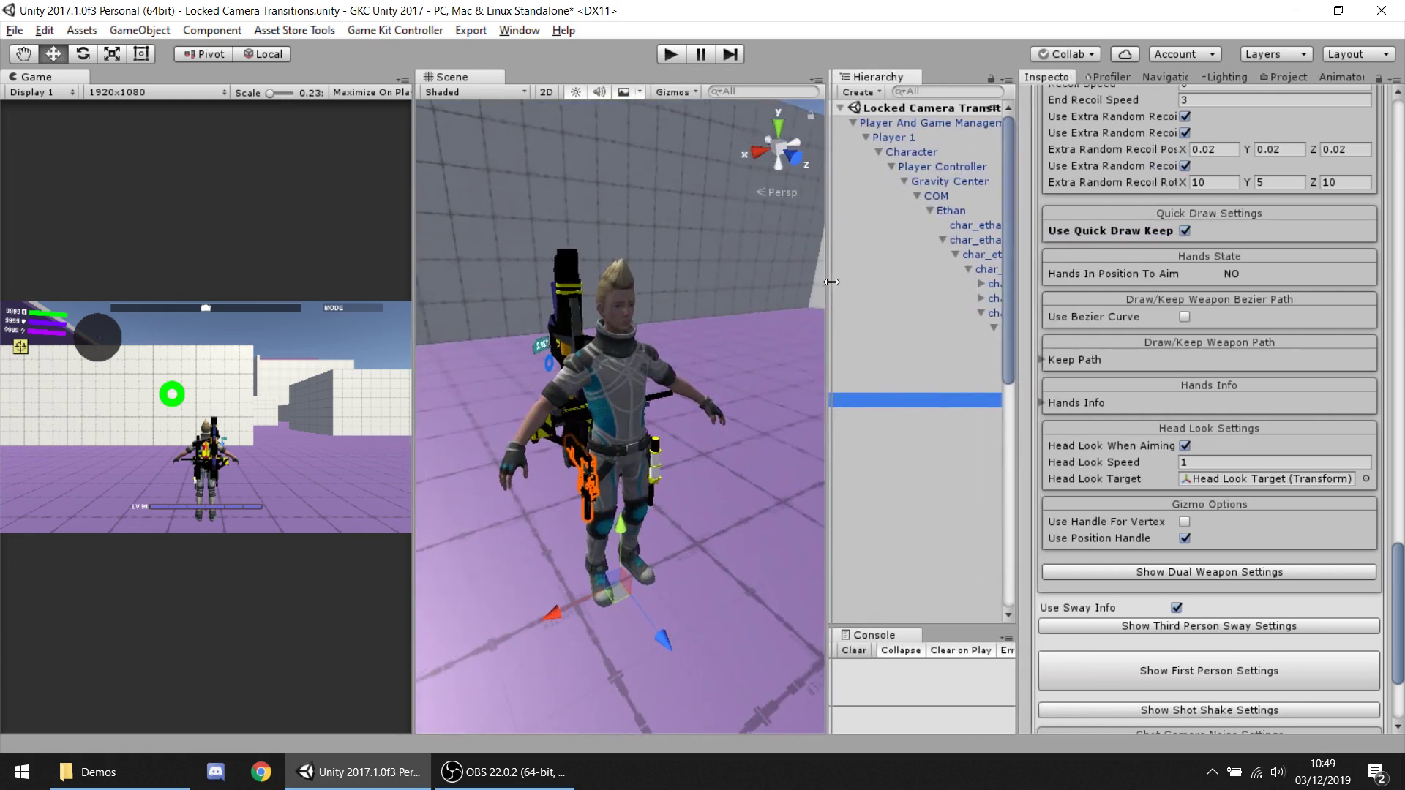
pyautogui.scroll(2, 740, 345)
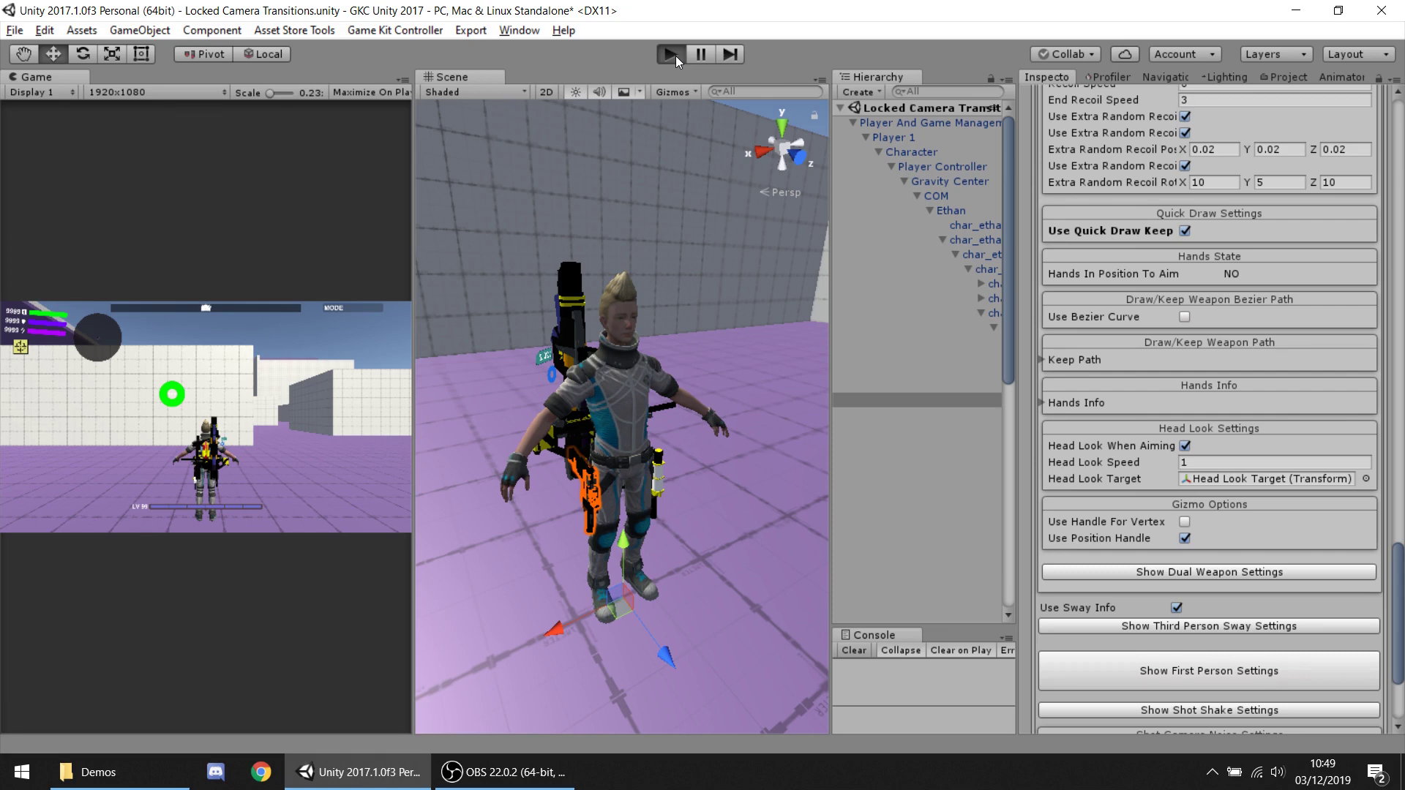
pyautogui.click(671, 54)
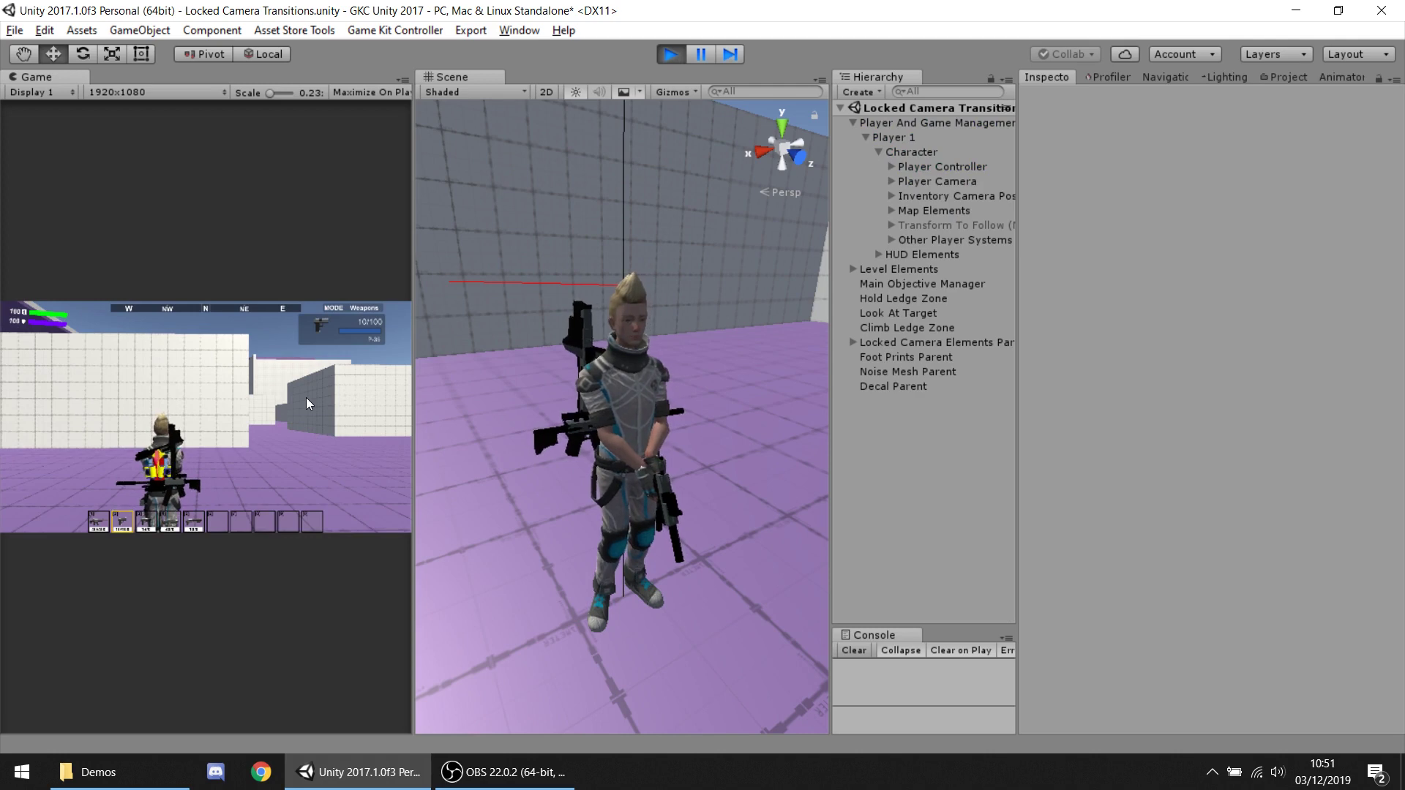
# Test holstering and drawing the P-35 with quick draw in the running scene, and stop the scene.
pyautogui.press('h')
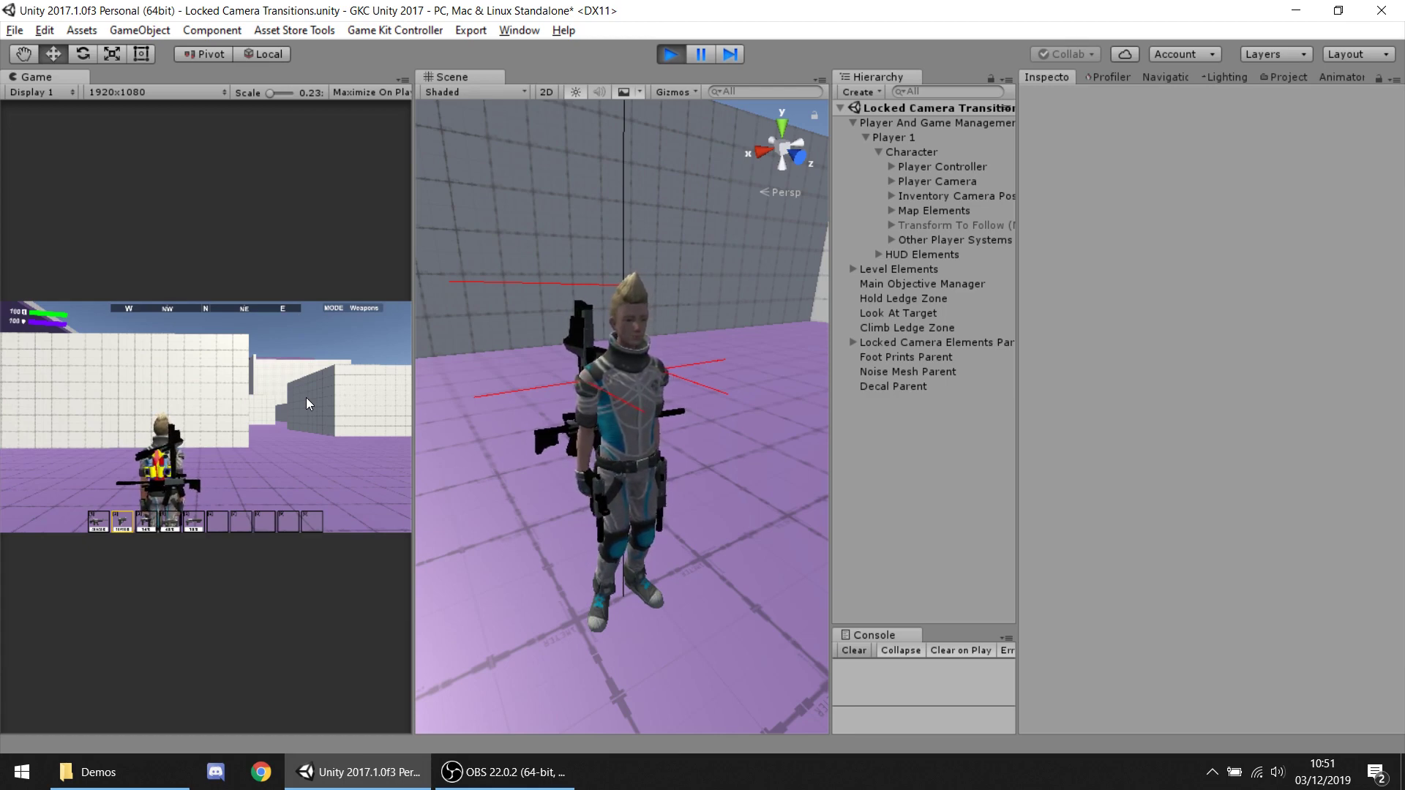
pyautogui.press('2')
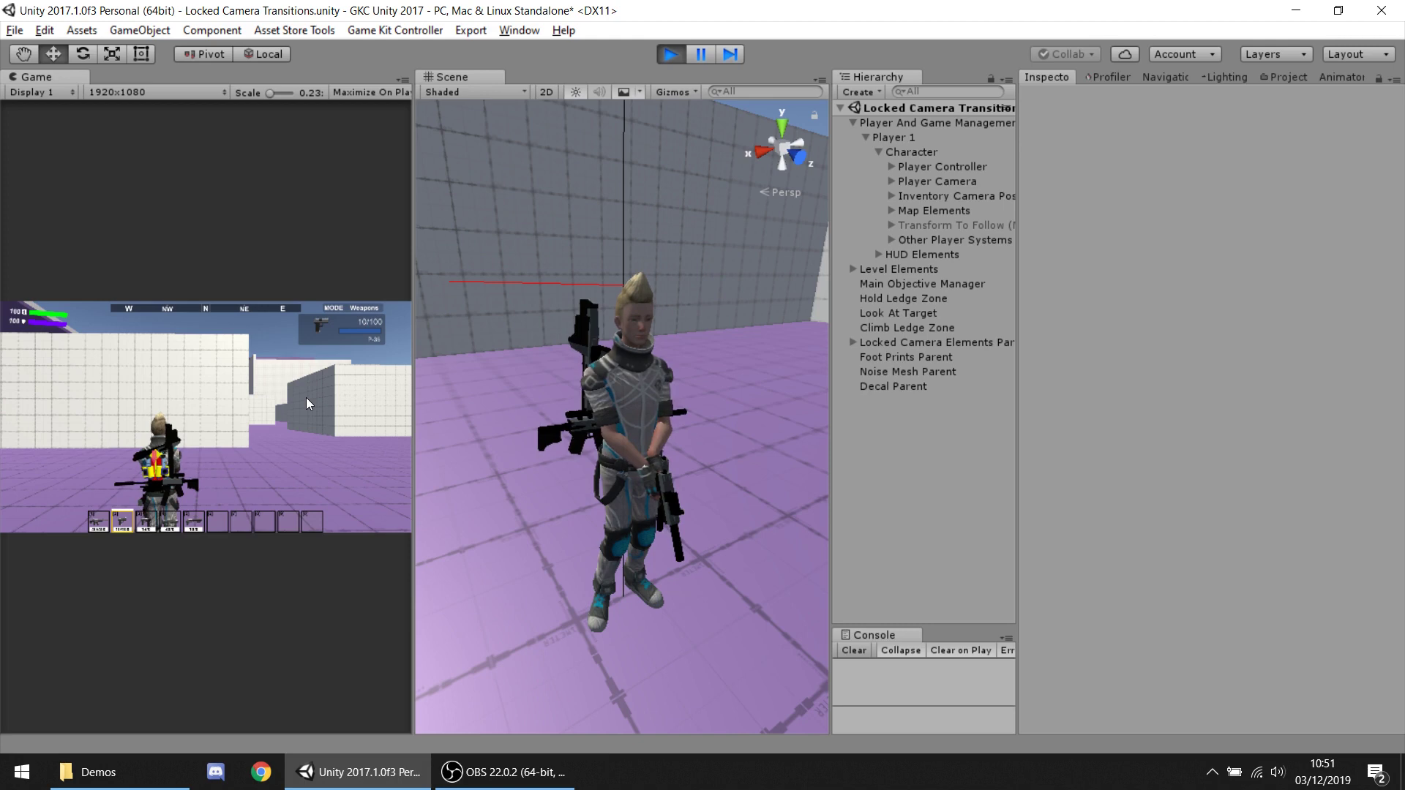
pyautogui.press('2')
pyautogui.press('Escape')
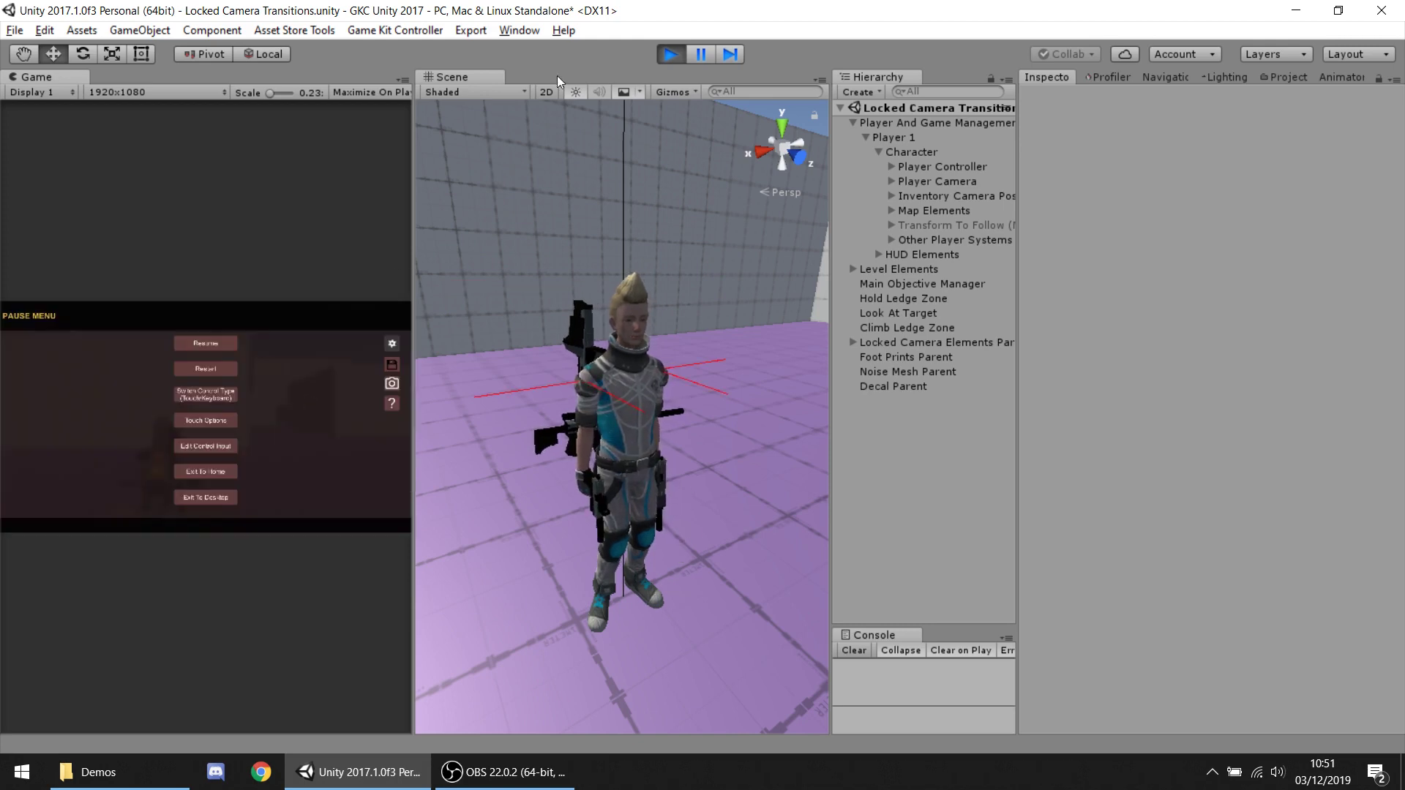
pyautogui.click(672, 54)
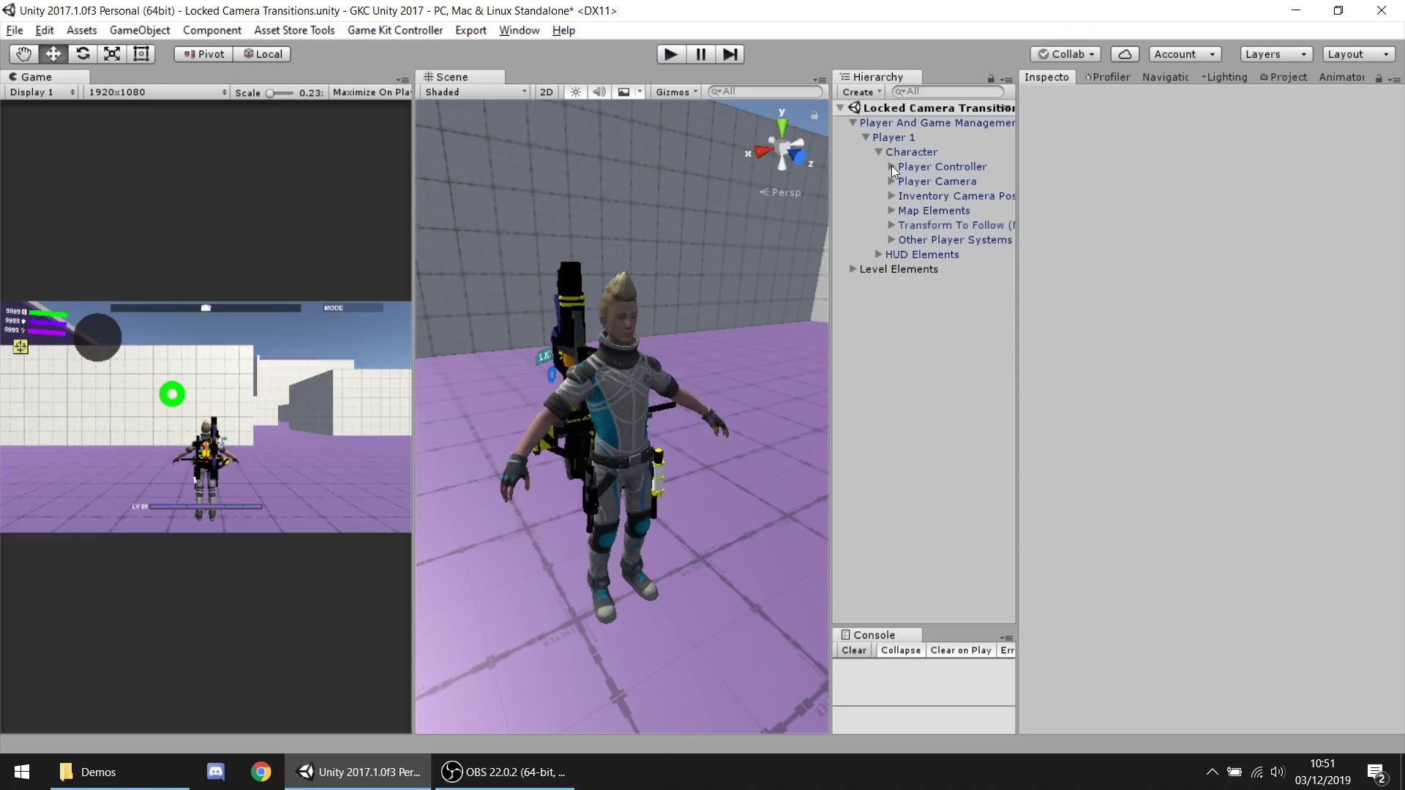
# Select the Assault Rifle object under Player Weapons in a widened hierarchy and show its third-person single weapon settings.
pyautogui.click(890, 166)
pyautogui.scroll(-3, 980, 208)
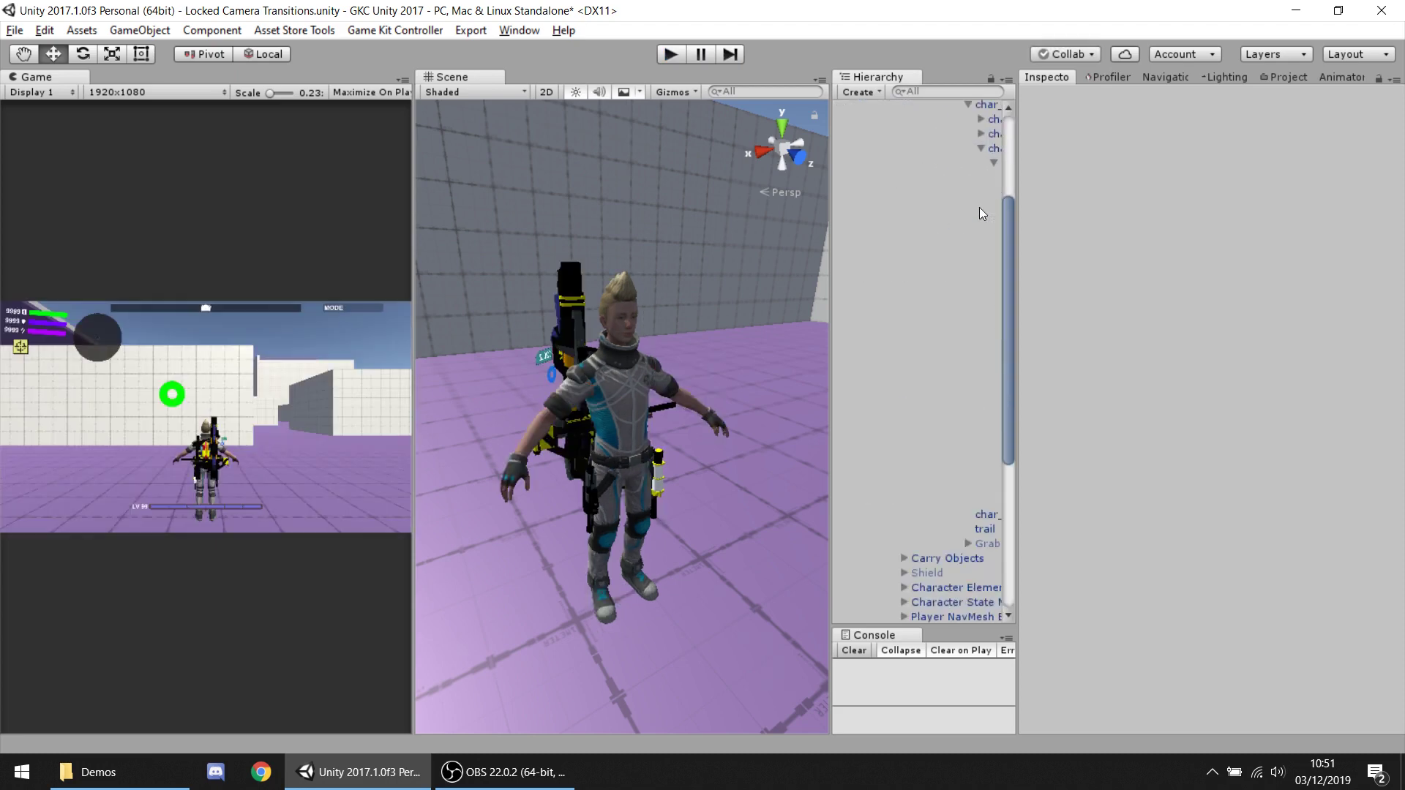
pyautogui.moveTo(834, 197); pyautogui.dragTo(702, 212)
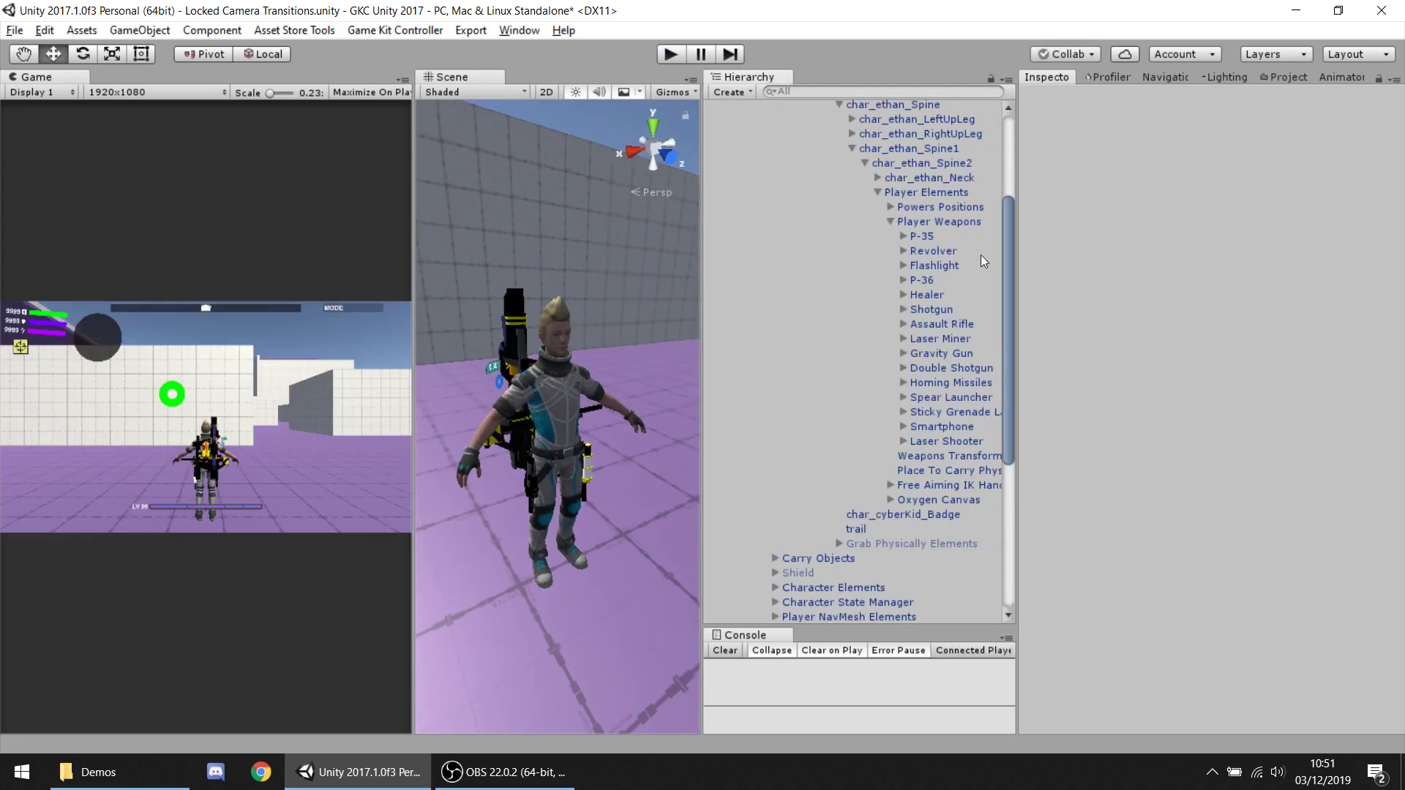
pyautogui.click(942, 324)
pyautogui.click(1180, 586)
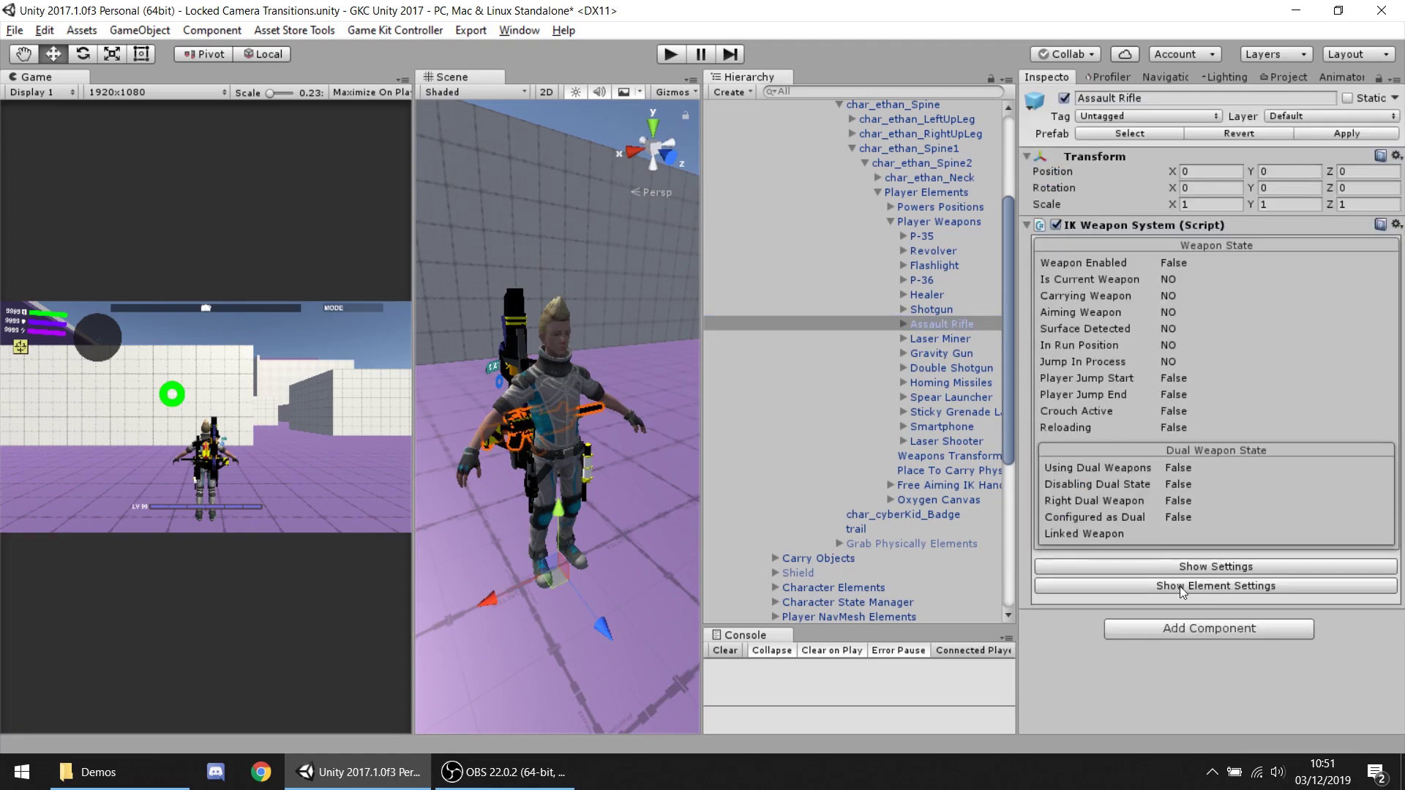
pyautogui.scroll(-5, 1192, 508)
pyautogui.click(1191, 453)
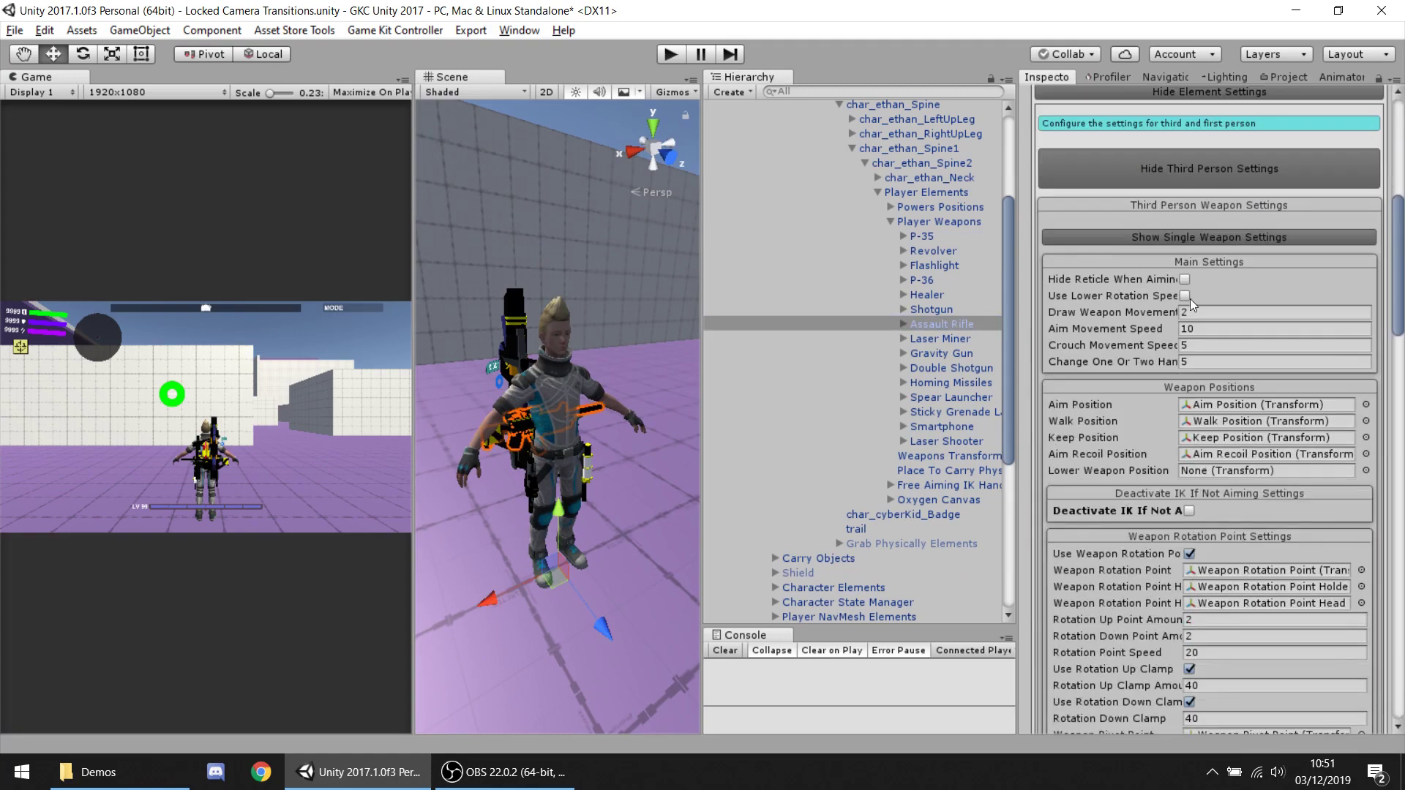
# Enable Use Quick Draw Keep Weapon in the Quick Draw Settings of the Assault Rifle's third-person single weapon settings.
pyautogui.scroll(-10, 1190, 301)
pyautogui.scroll(-15, 1190, 301)
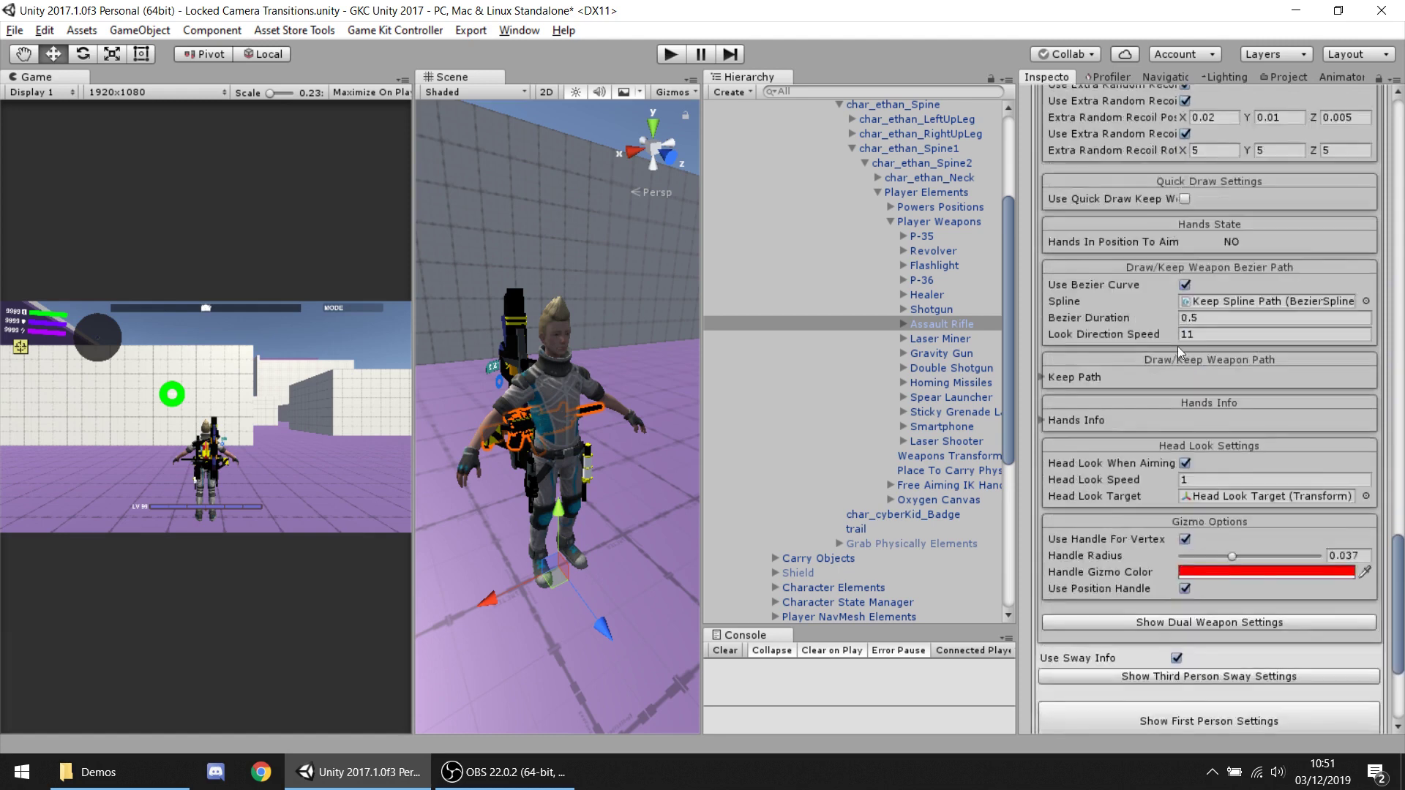
pyautogui.scroll(3, 1174, 359)
pyautogui.click(1185, 308)
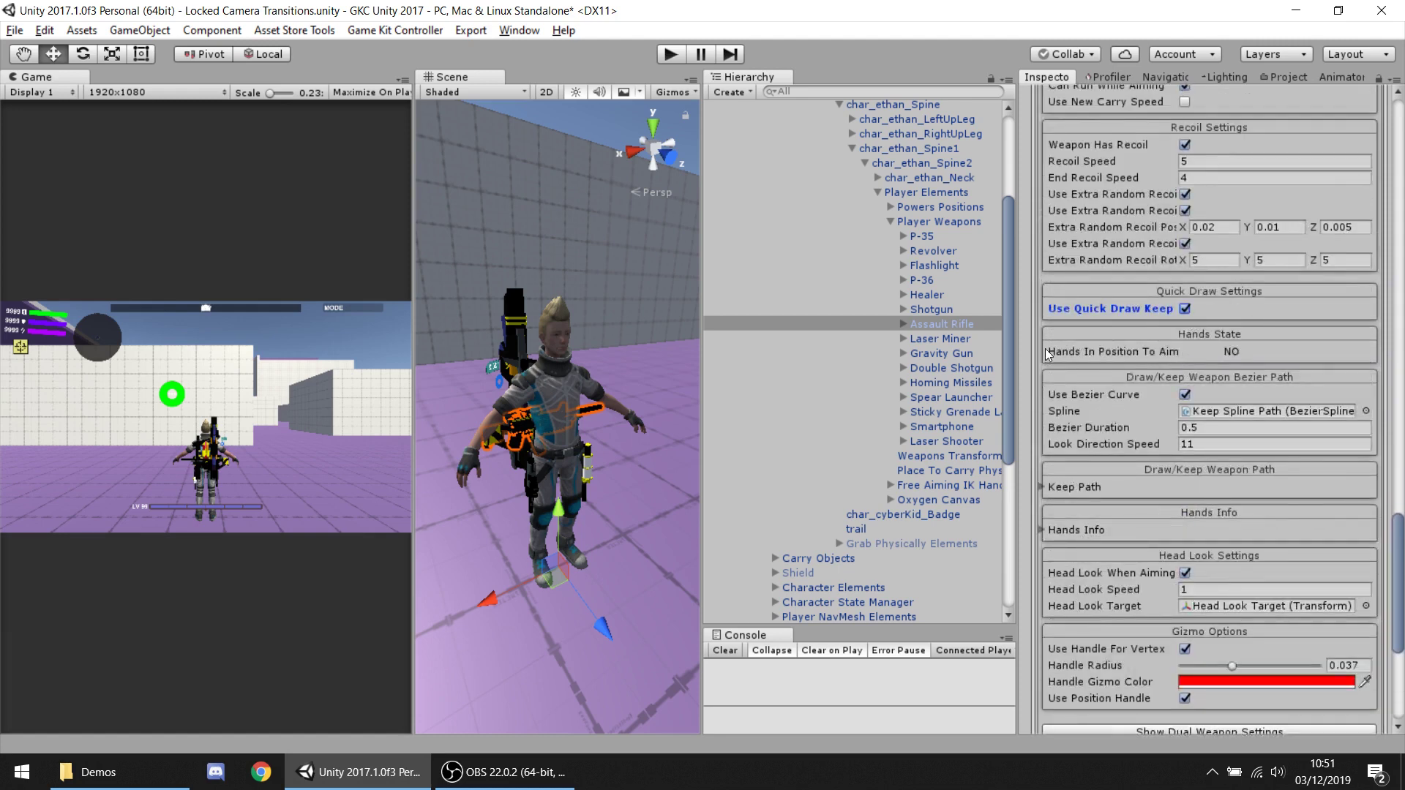
# Enlarge the scene view around the character, run the scene and holster the Assault Rifle.
pyautogui.moveTo(705, 304); pyautogui.dragTo(782, 255)
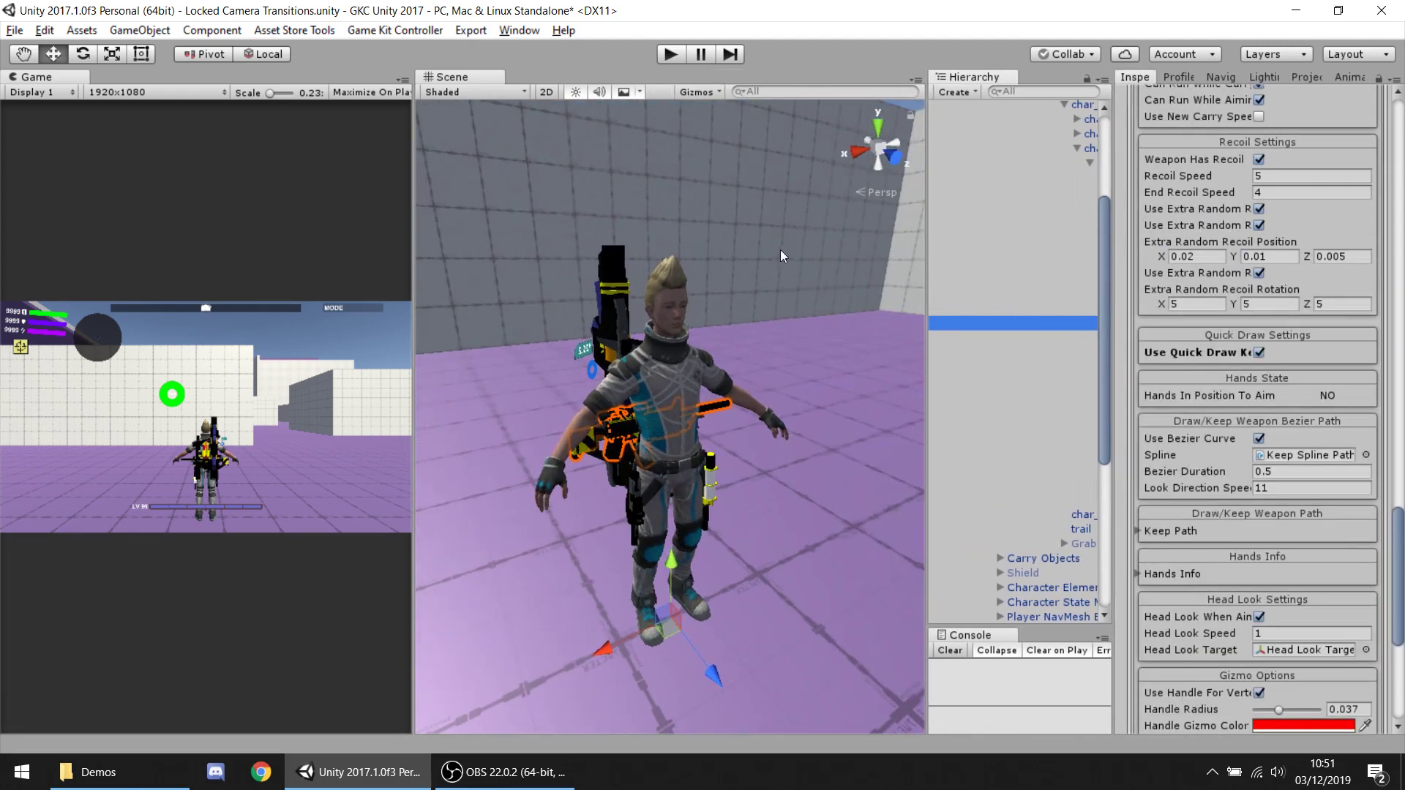
pyautogui.click(669, 53)
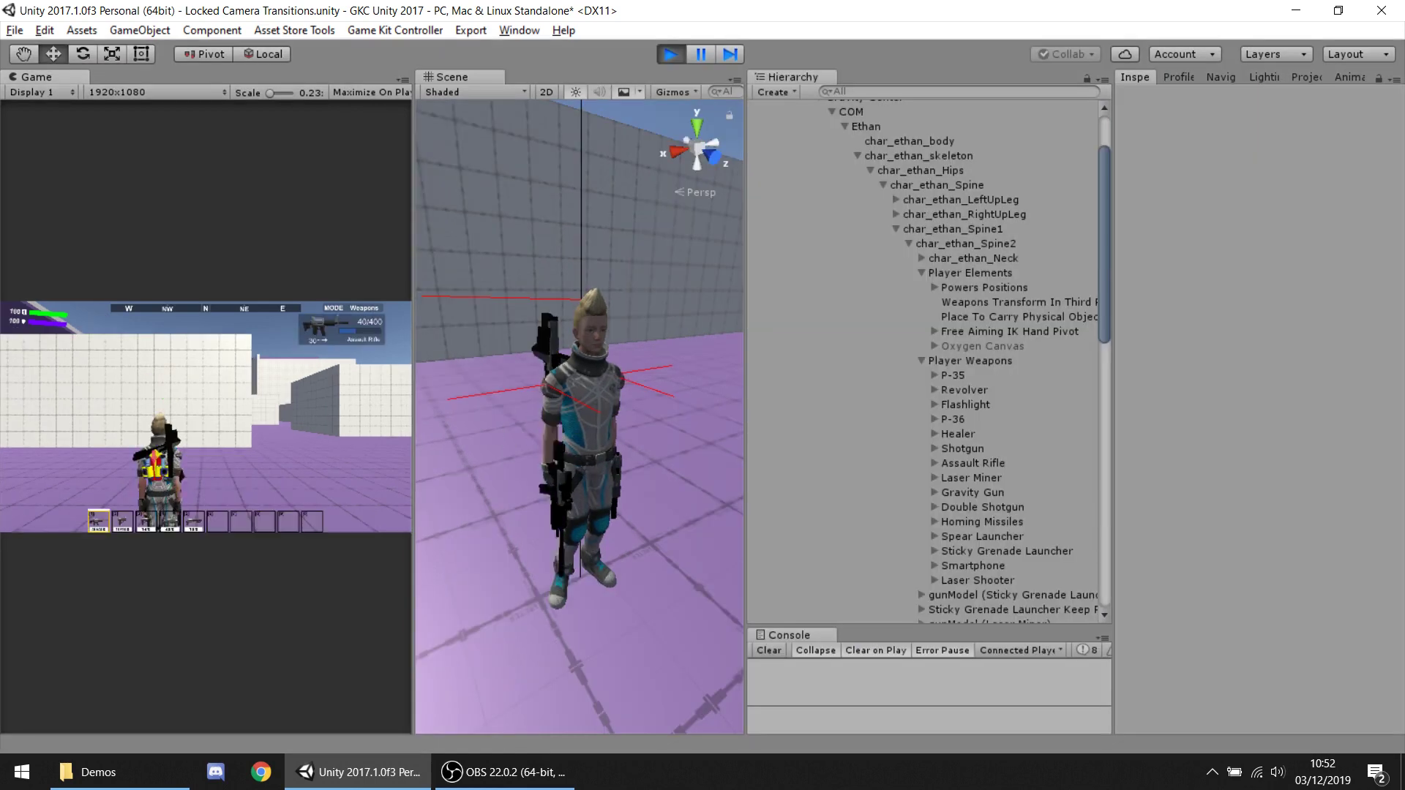
pyautogui.press('h')
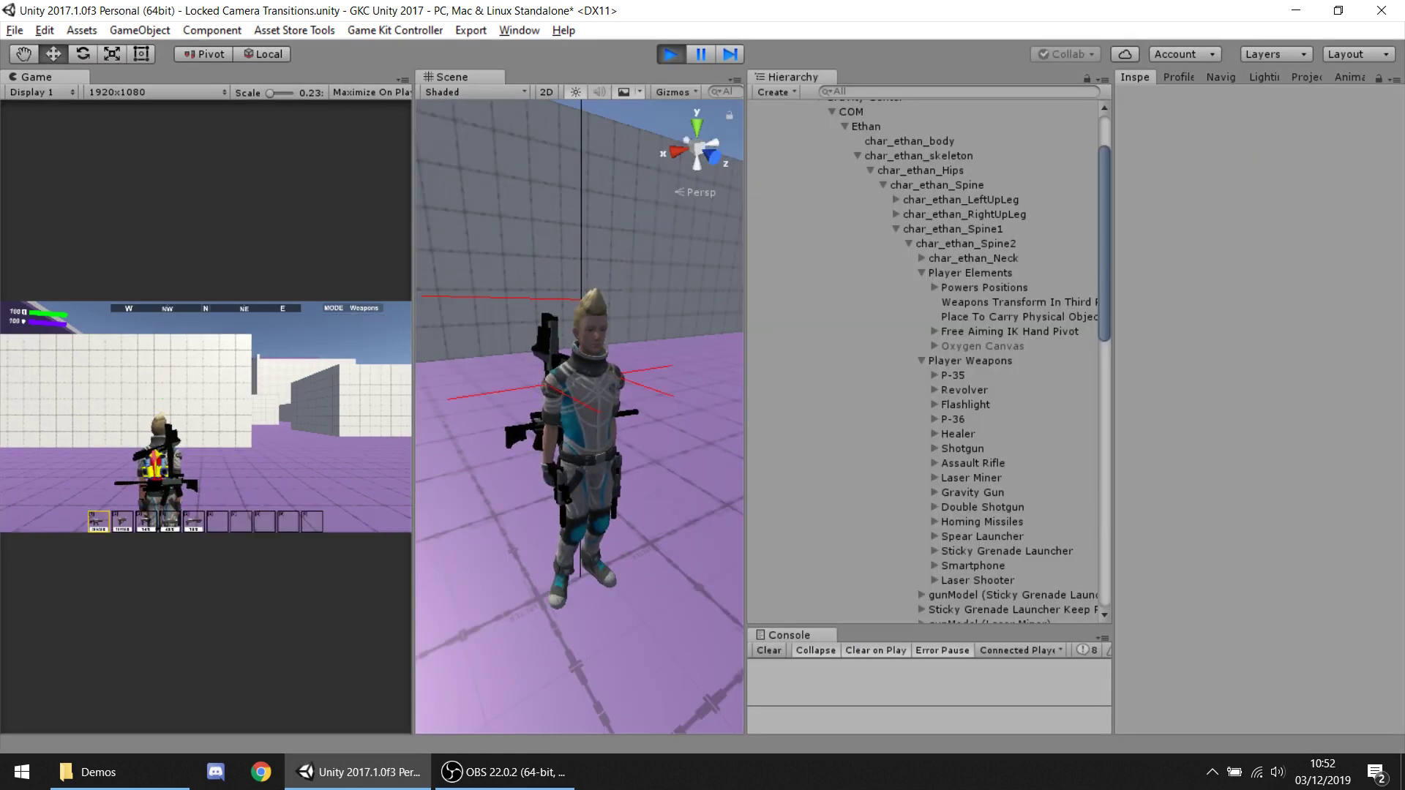
# Draw and holster the Assault Rifle repeatedly in the running scene to examine its quick draw.
pyautogui.press('q')
pyautogui.press('q')
pyautogui.press('q')
pyautogui.press('q')
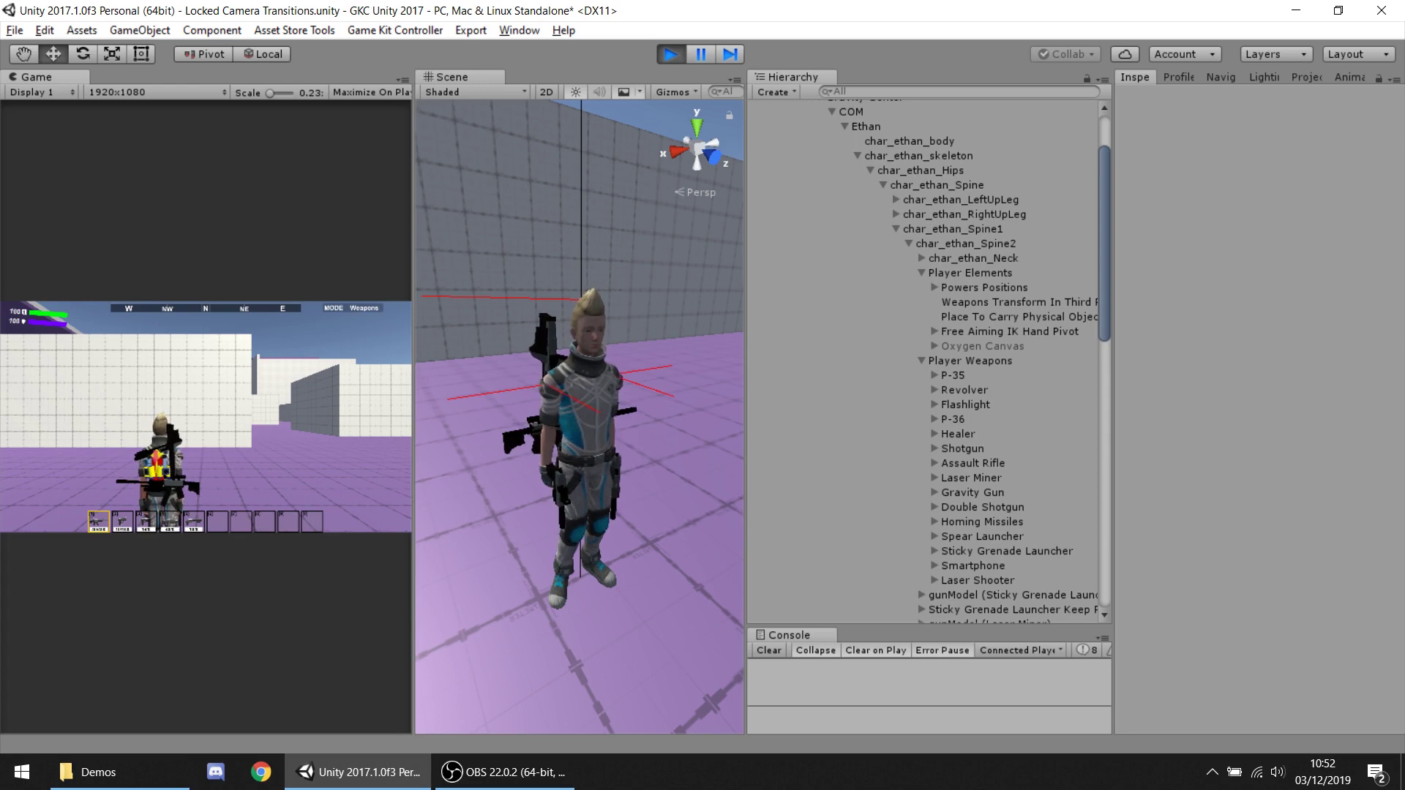
pyautogui.press('q')
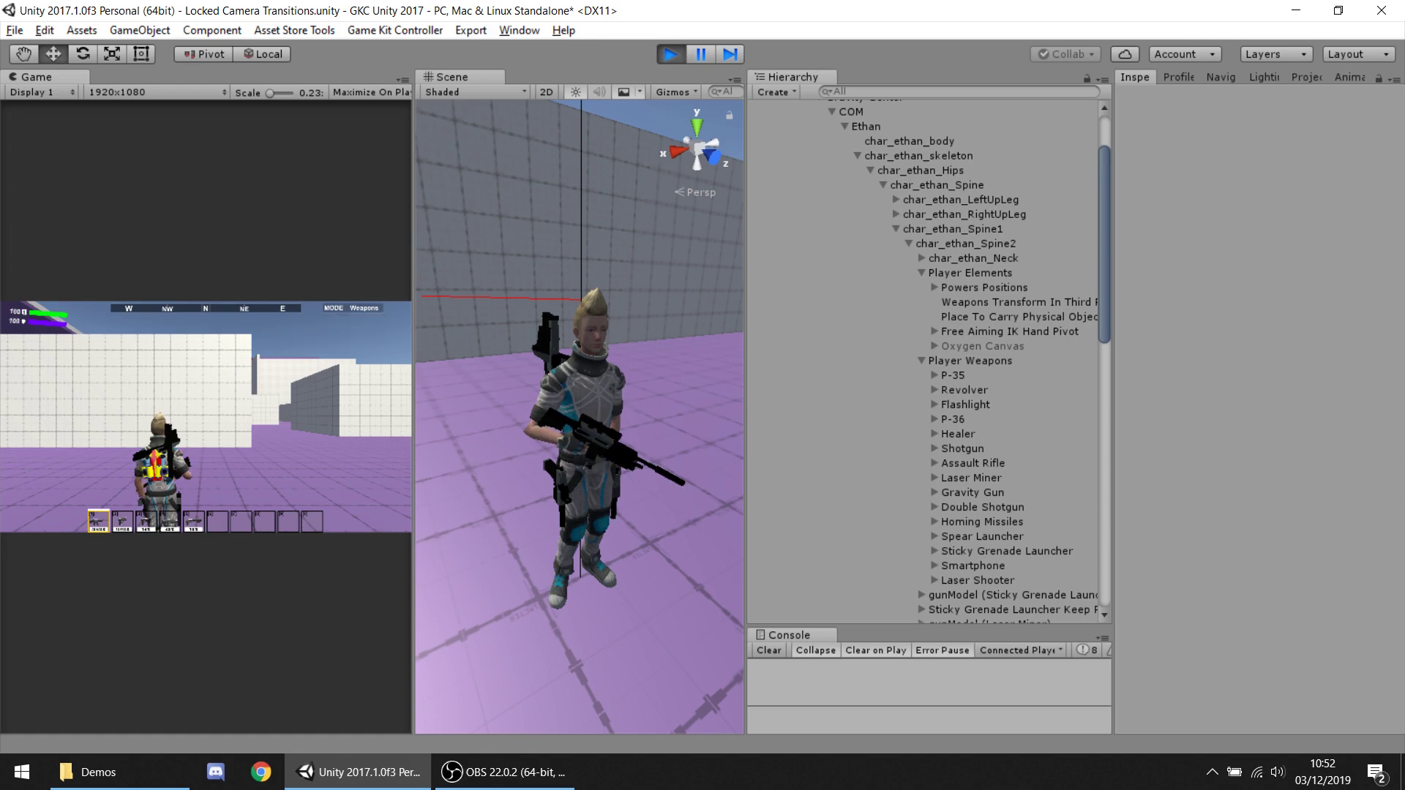
pyautogui.press('q')
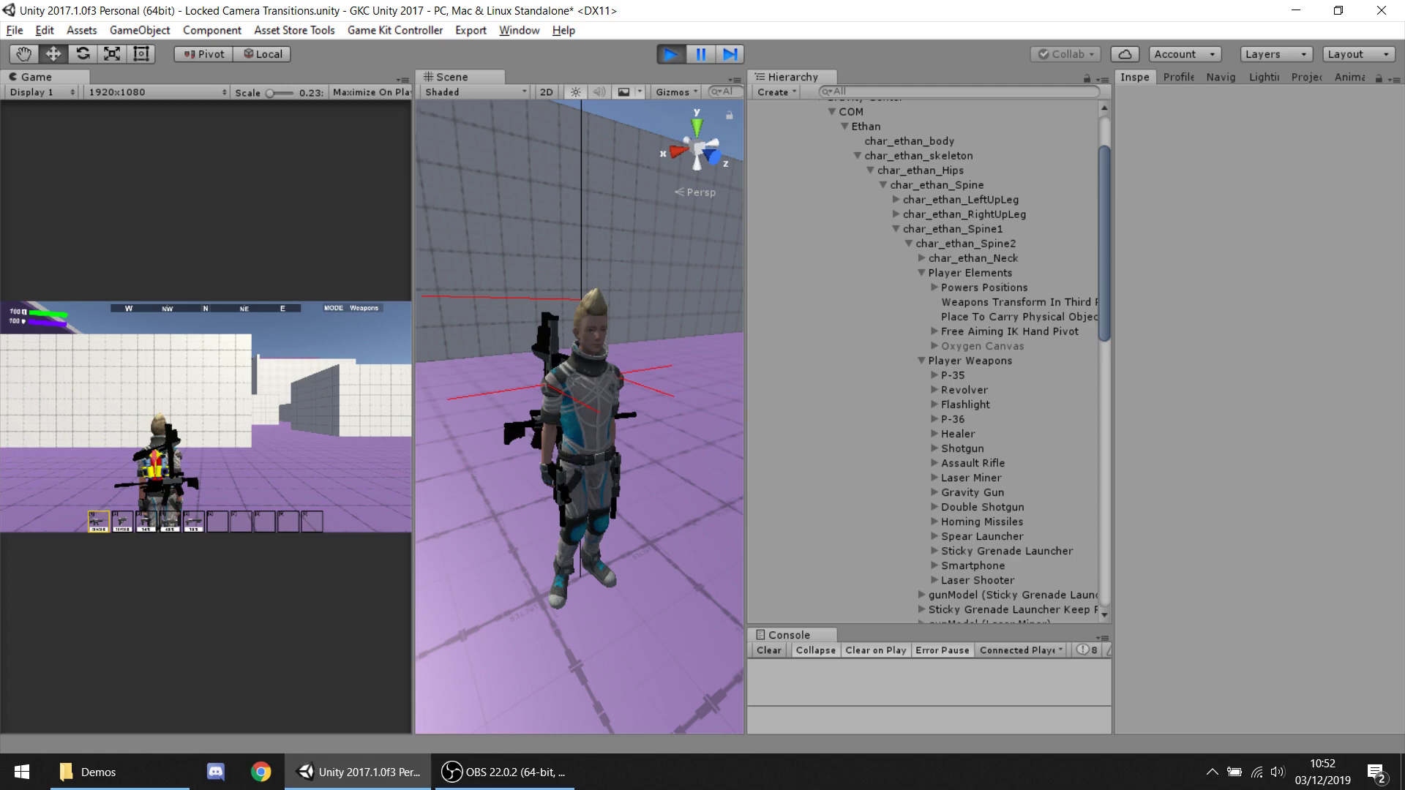
pyautogui.press('q')
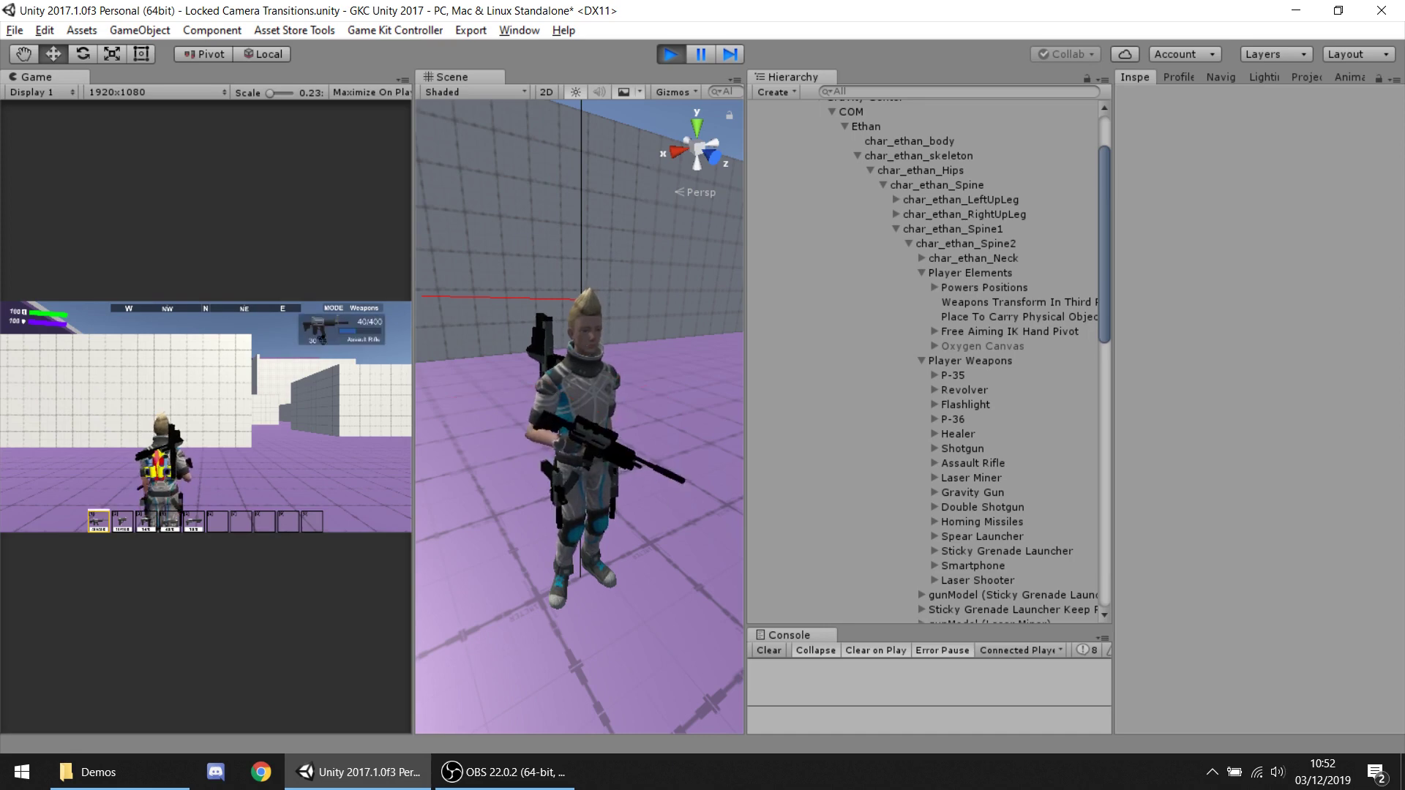
pyautogui.press('q')
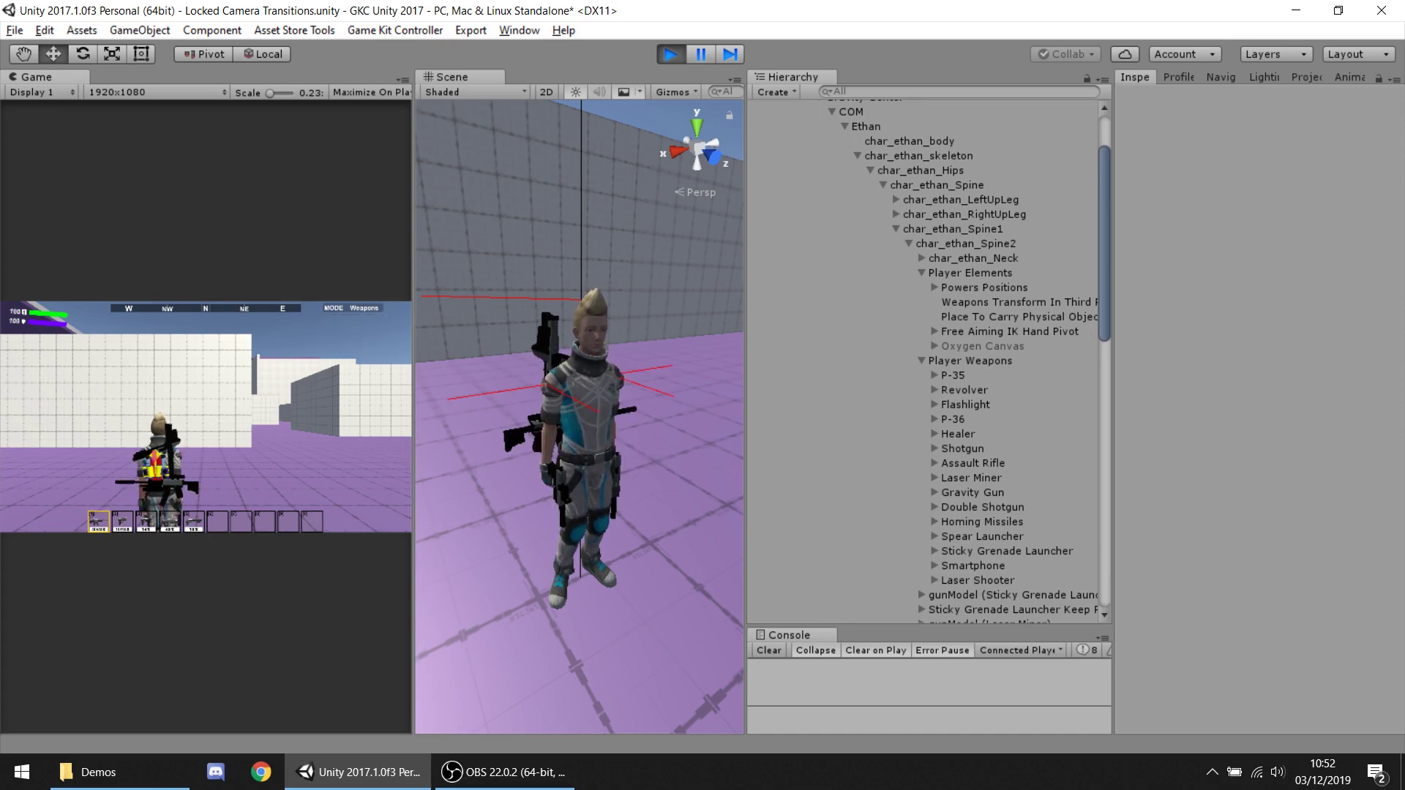
pyautogui.press('q')
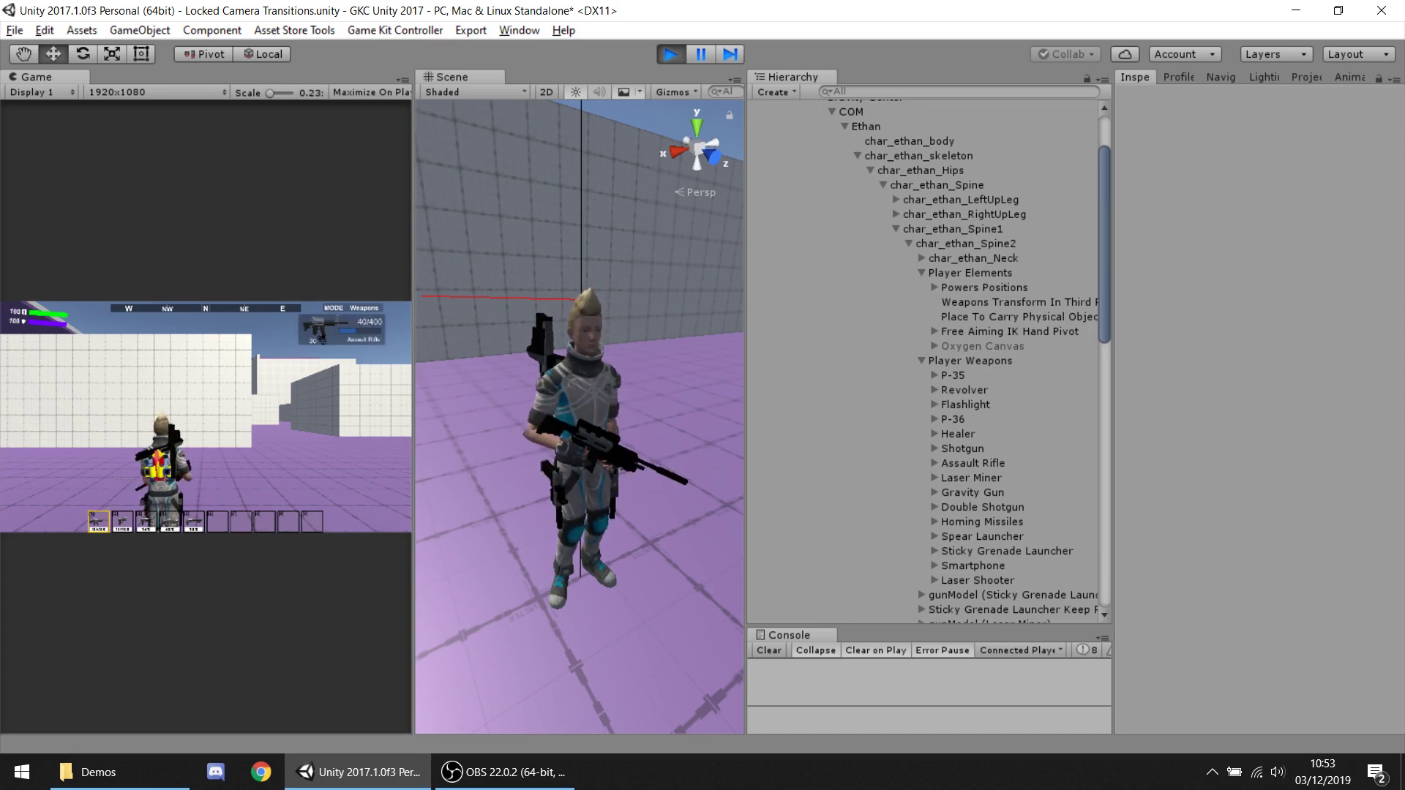
pyautogui.press('q')
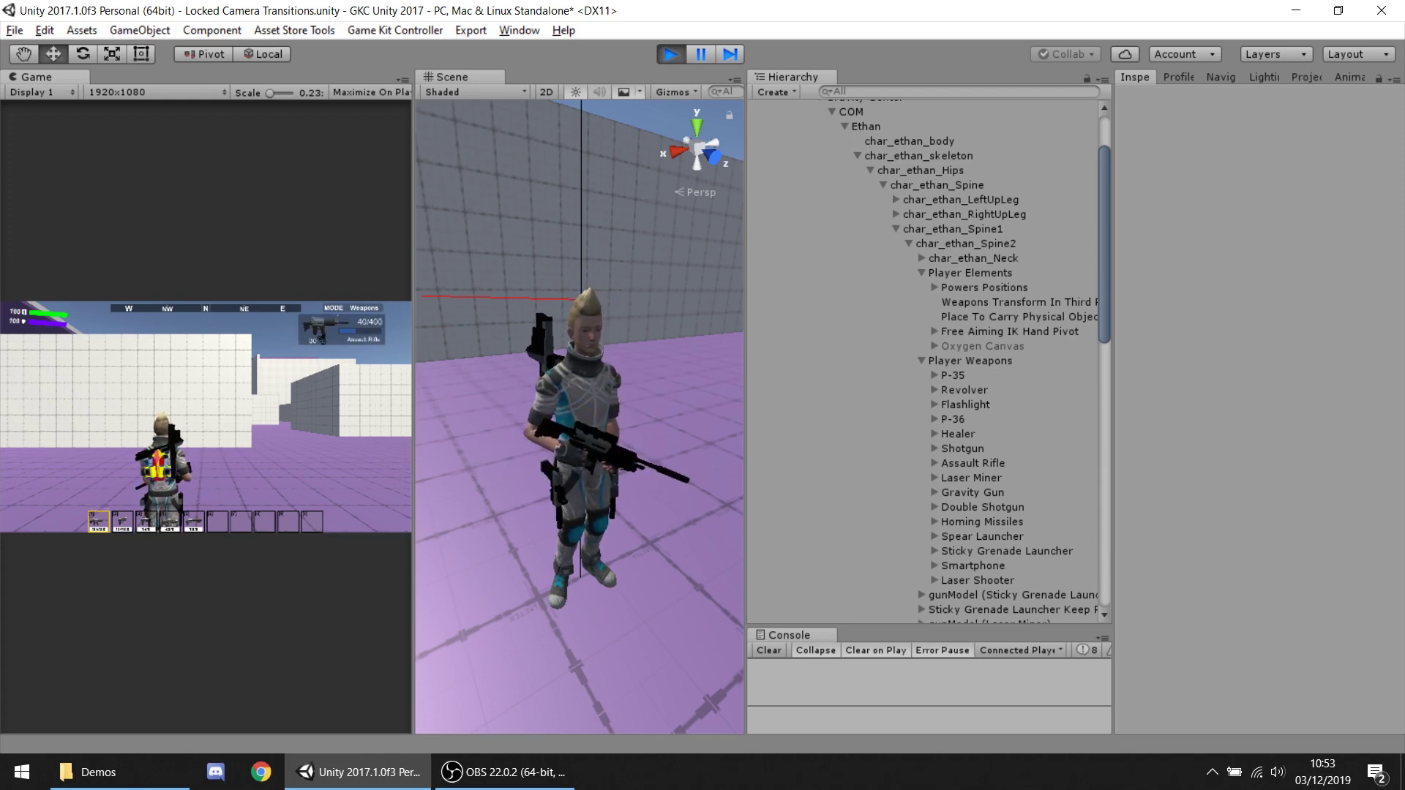
# Test holstering and drawing the Assault Rifle by selecting weapon slot 1.
pyautogui.press('1')
pyautogui.press('1')
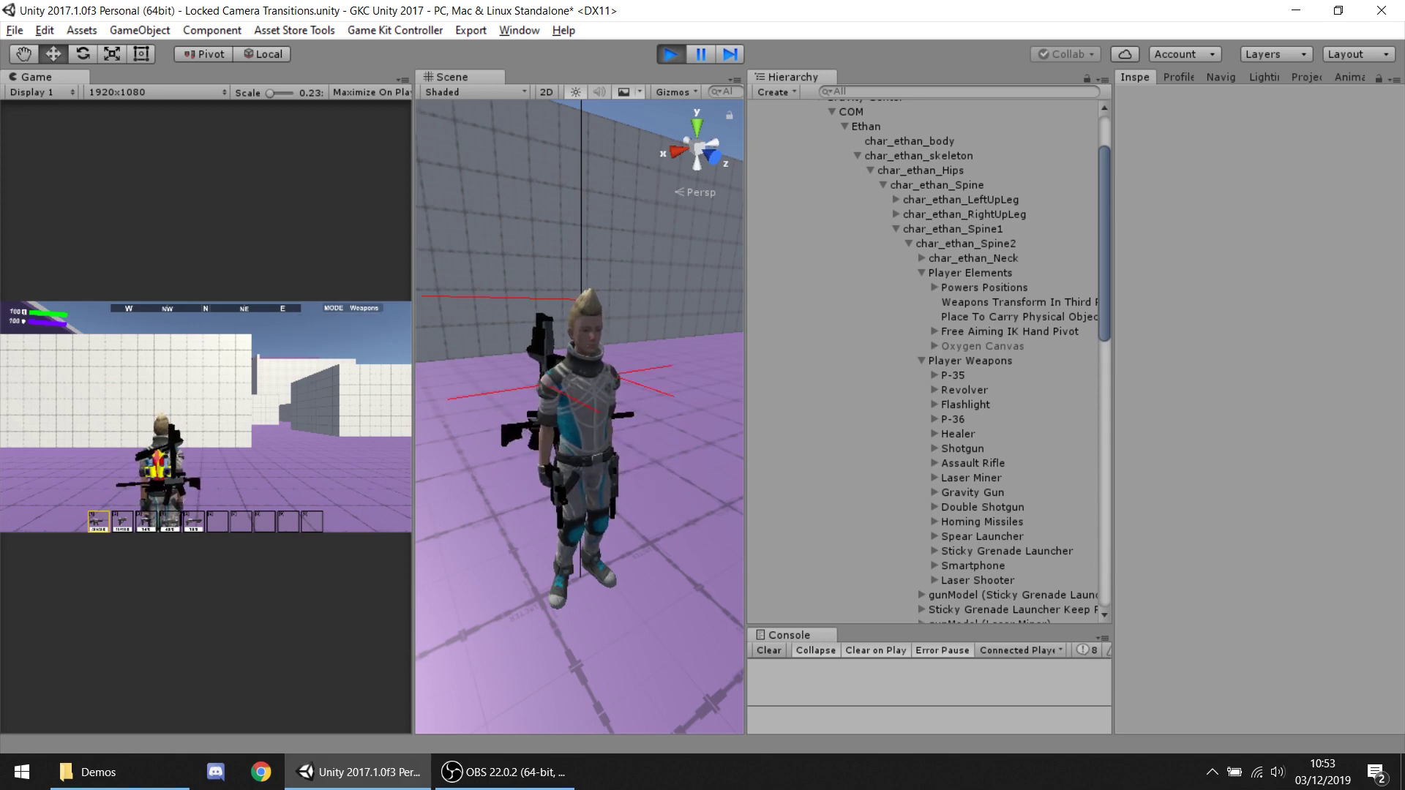
pyautogui.press('1')
pyautogui.press('1')
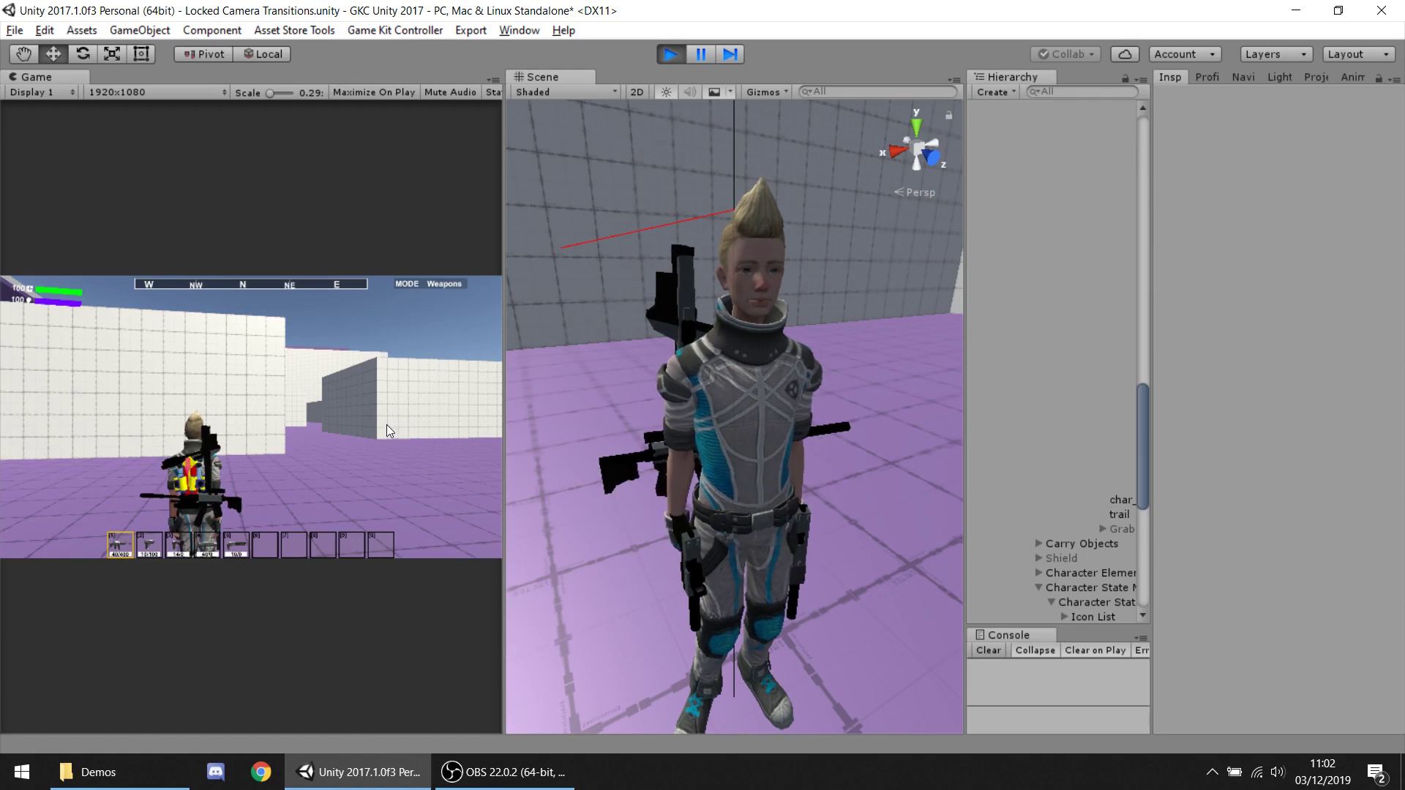
# Switch through weapon slots 2 to 5, from the P-35 through the Laser Shooter to the Shotgun.
pyautogui.press('2')
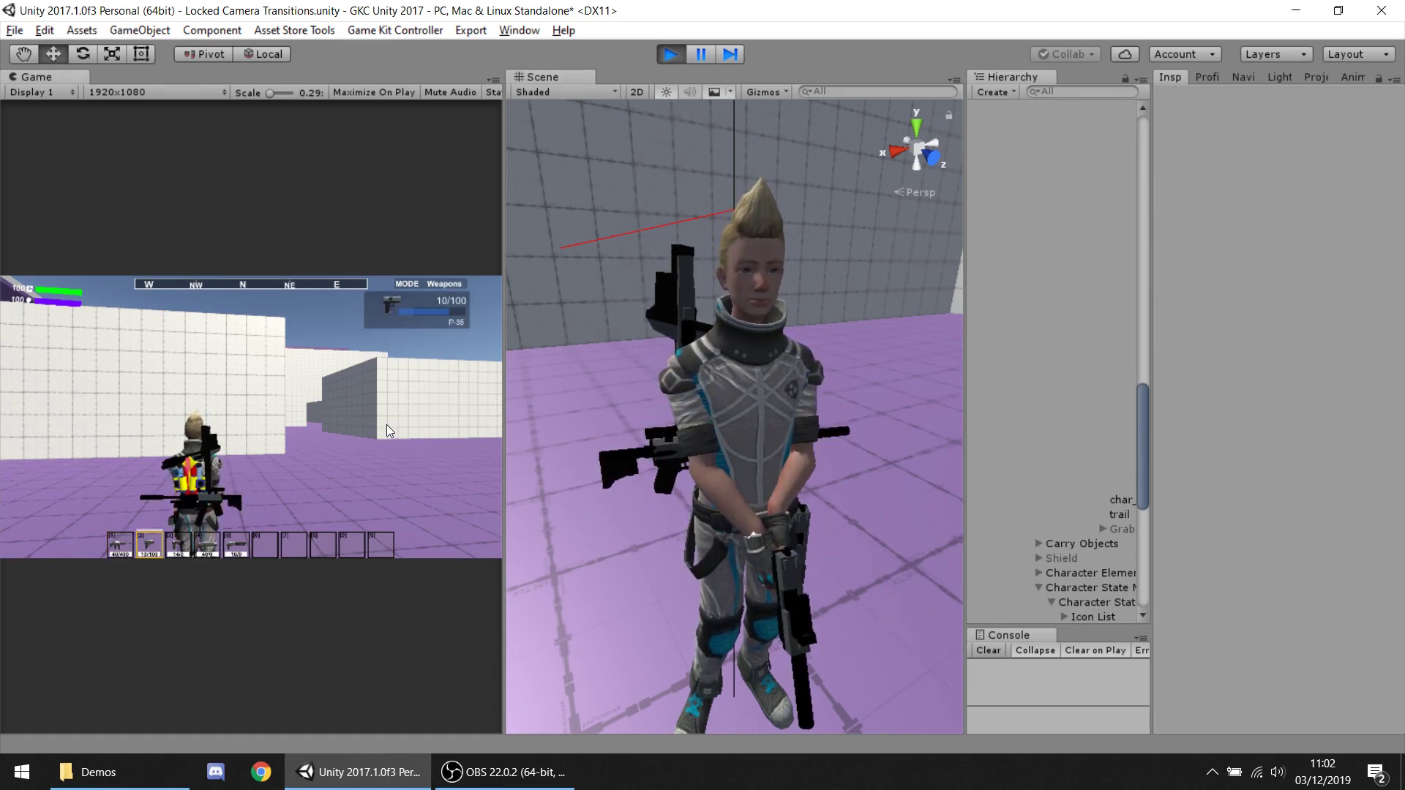
pyautogui.press('3')
pyautogui.press('4')
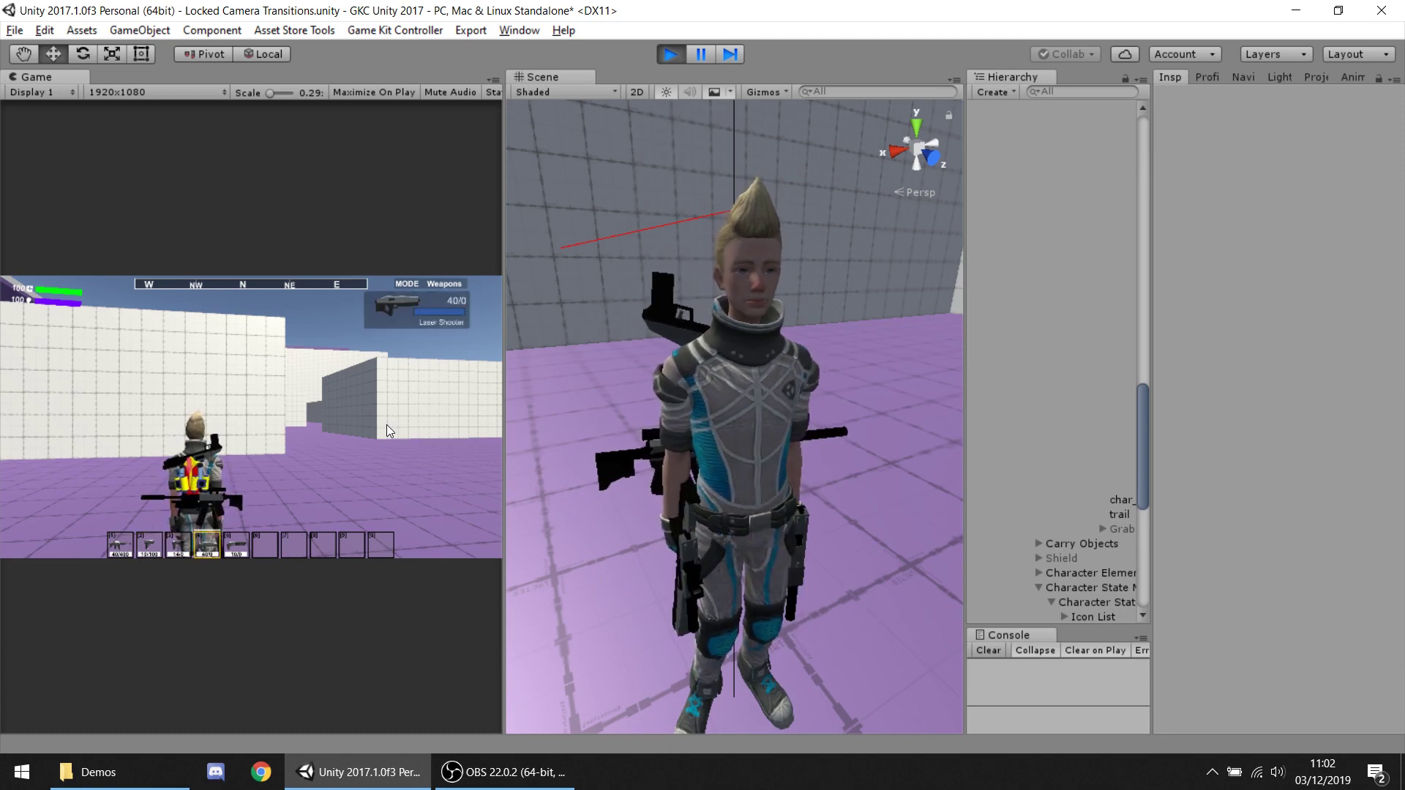
pyautogui.press('5')
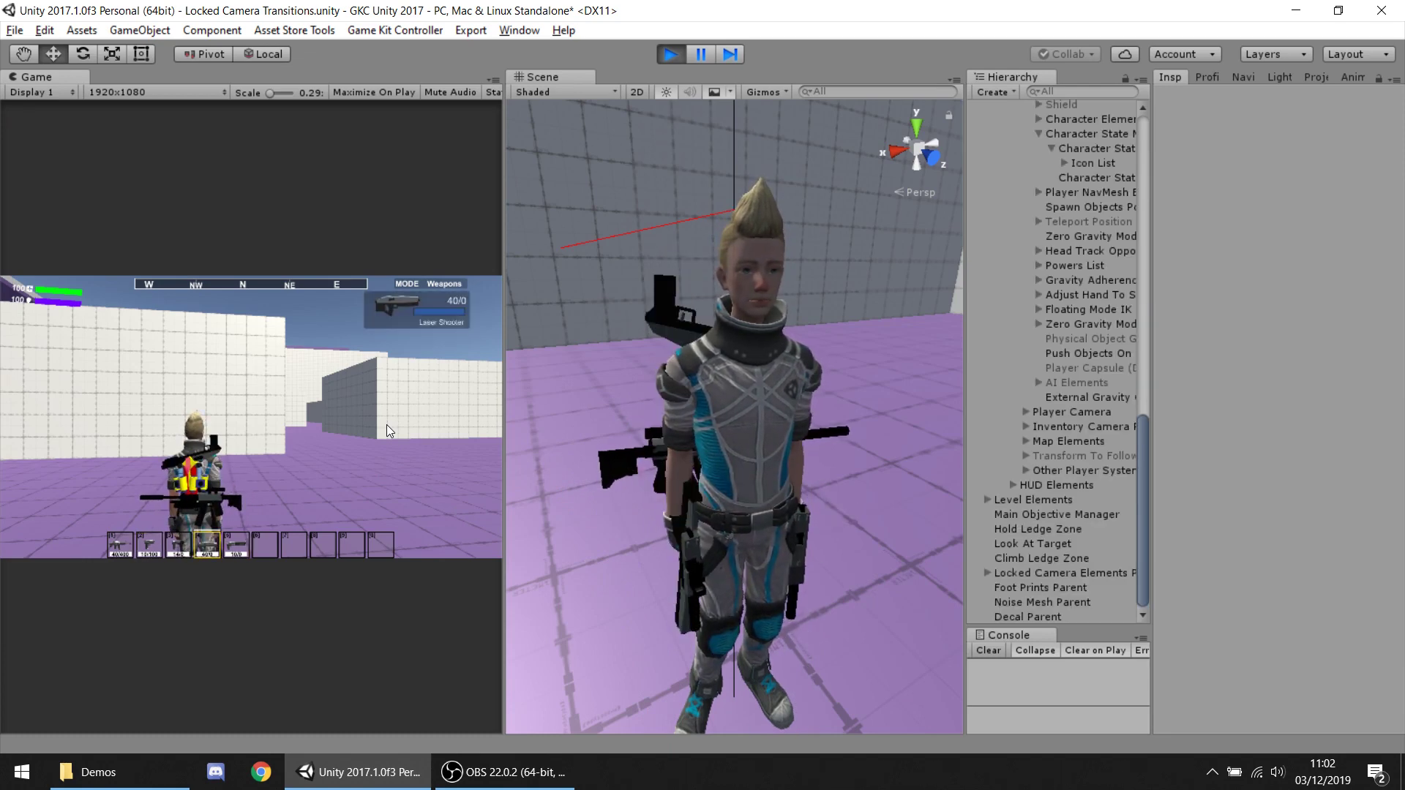
pyautogui.press('5')
pyautogui.press('q')
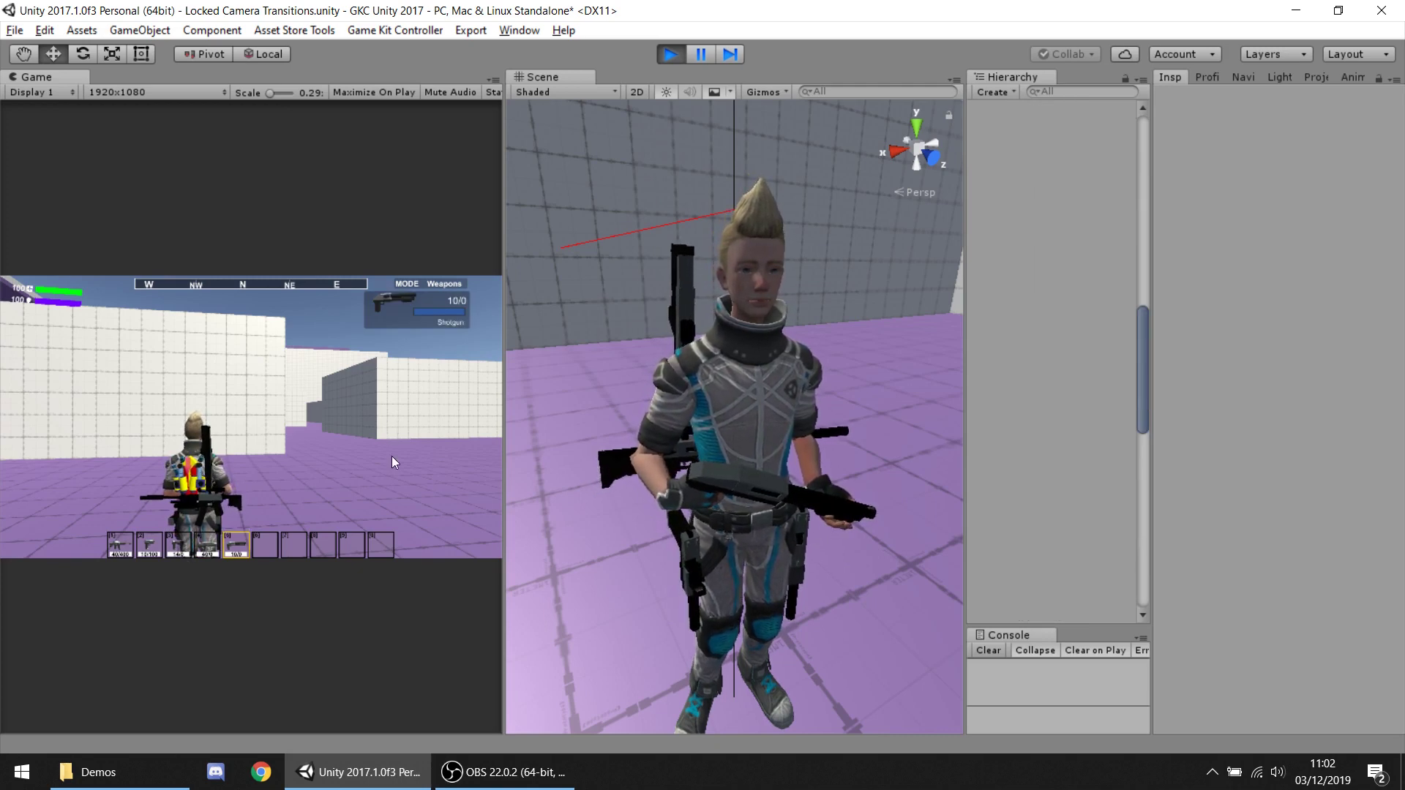
# View the character from behind, switch from the Shotgun to the Laser Shooter in slot 4, and test aiming it.
pyautogui.press('Escape')
pyautogui.press('Escape')
pyautogui.moveTo(794, 432); pyautogui.dragTo(920, 451, button='right')
pyautogui.press('s')
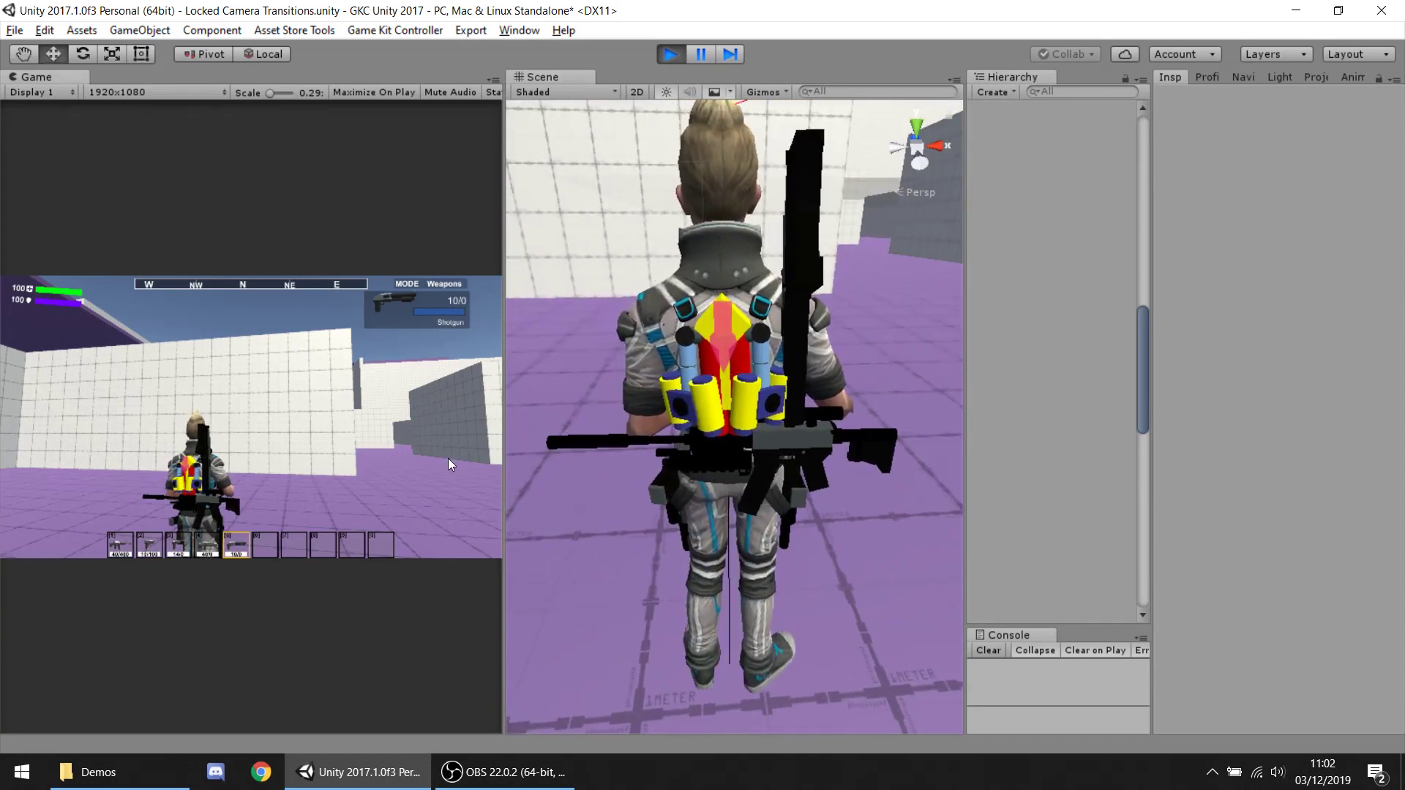
pyautogui.press('4')
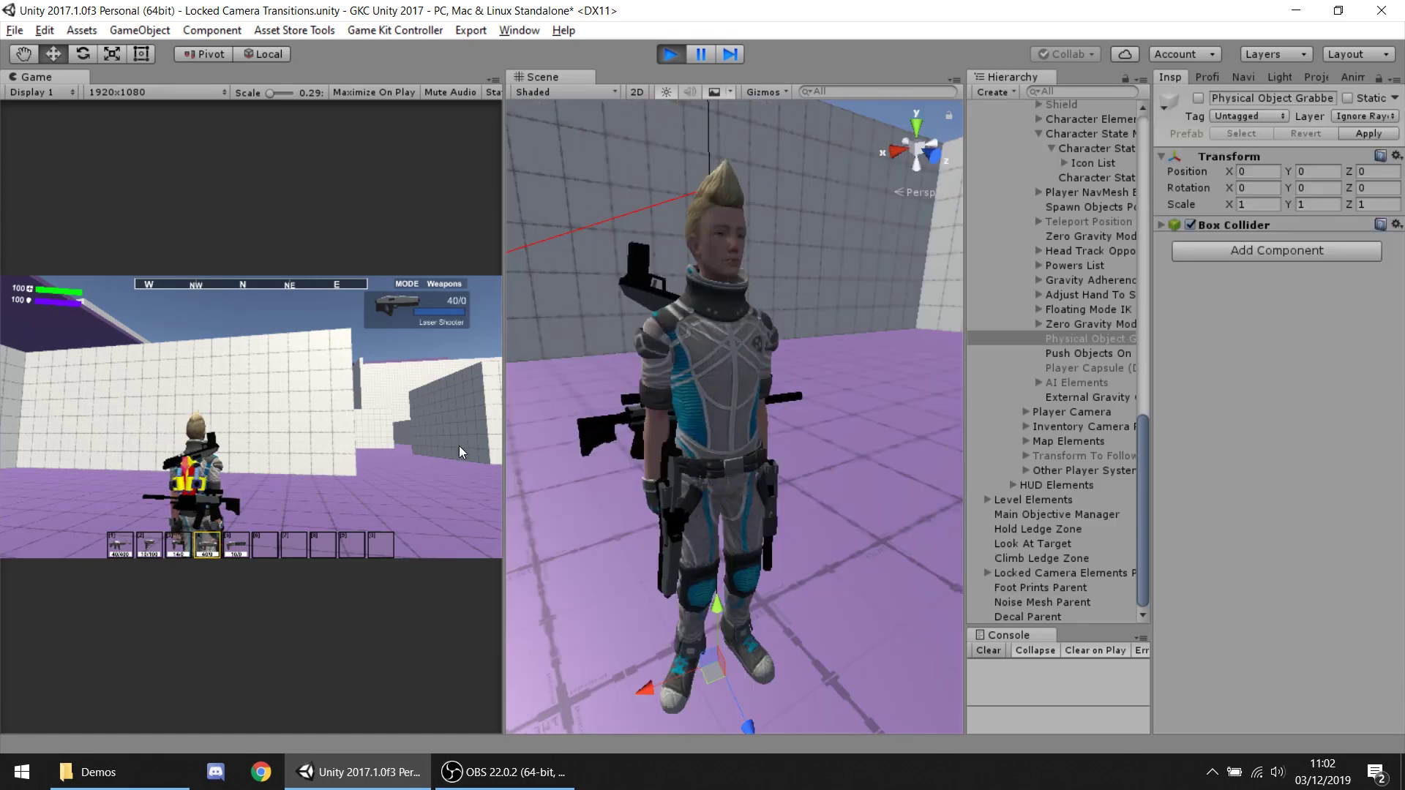
pyautogui.scroll(-1, 459, 448)
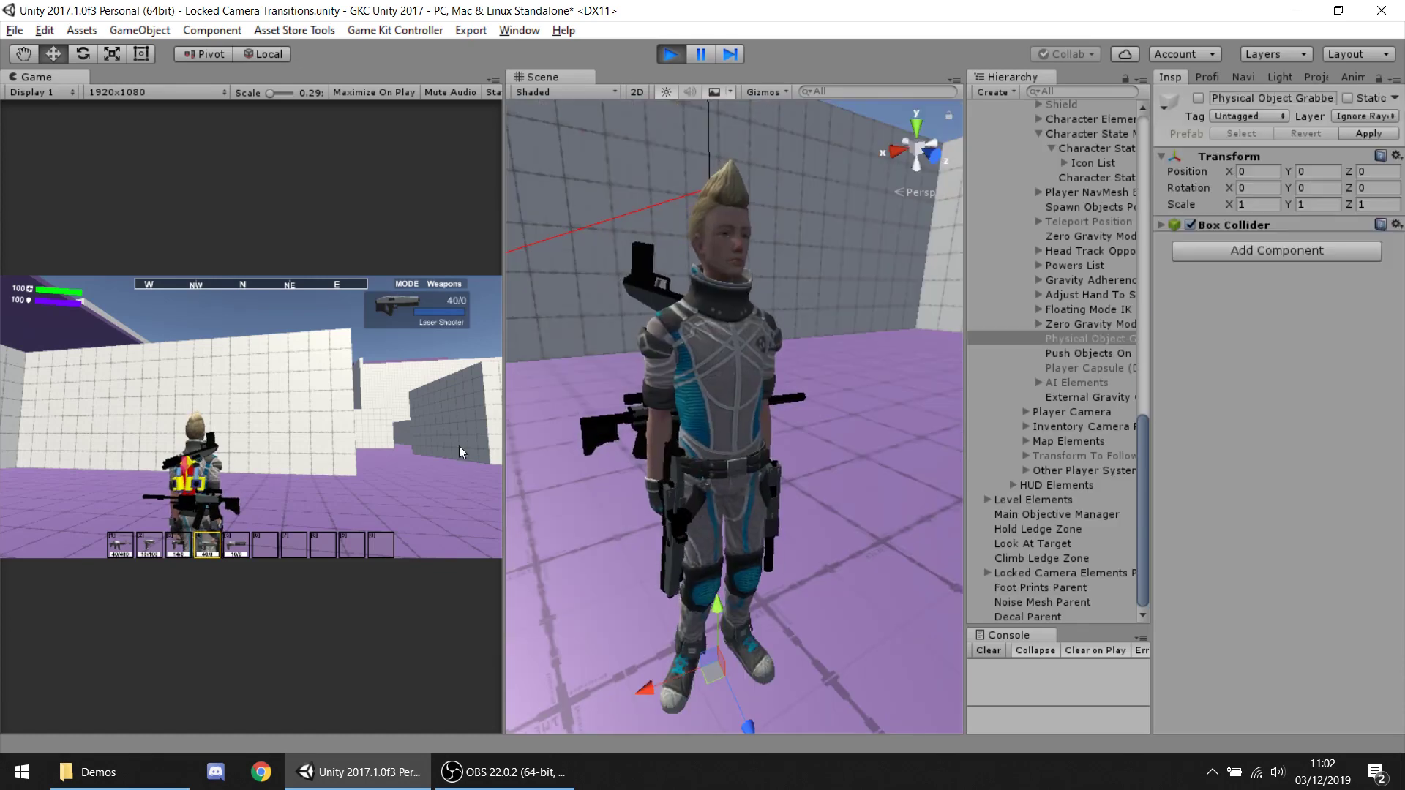
pyautogui.scroll(1, 459, 446)
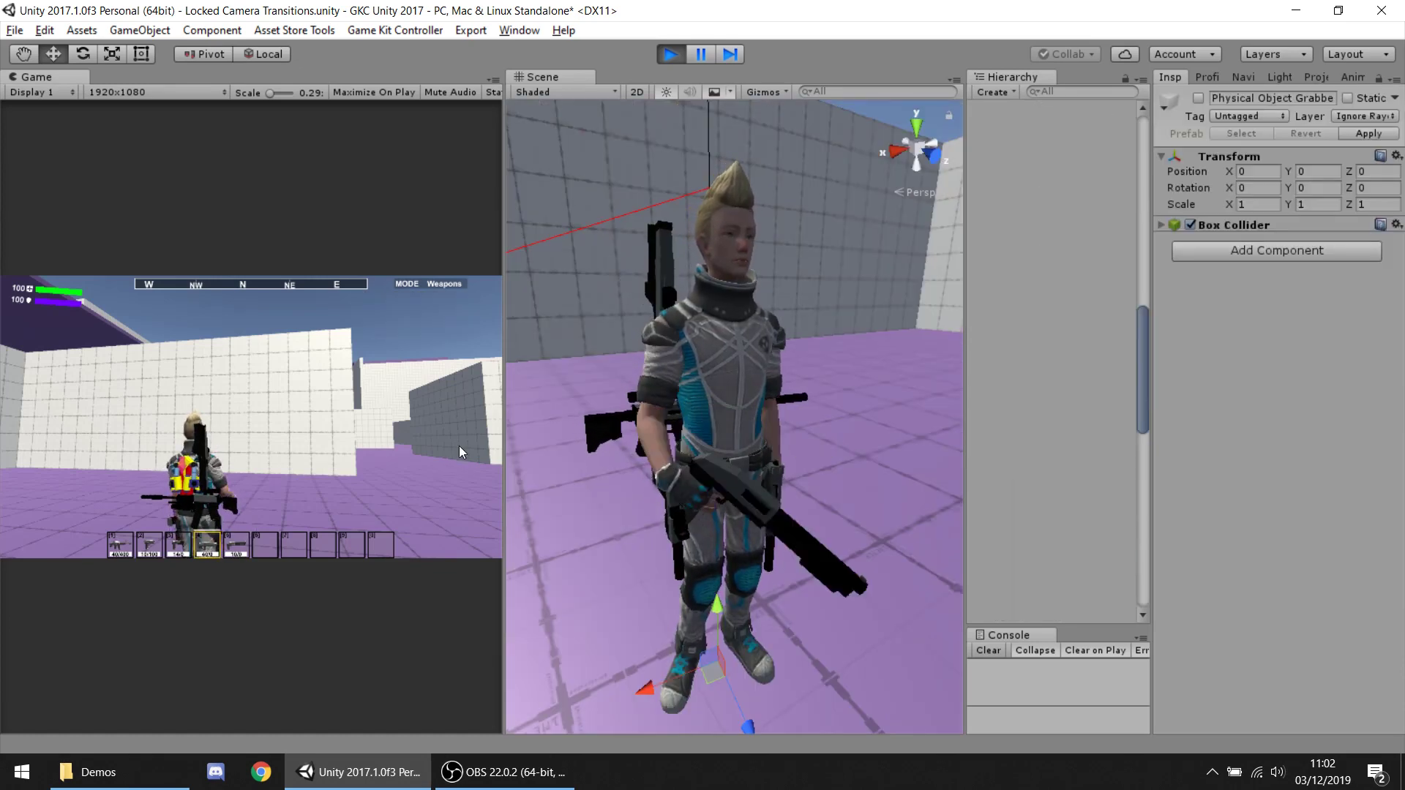
pyautogui.rightClick(459, 446)
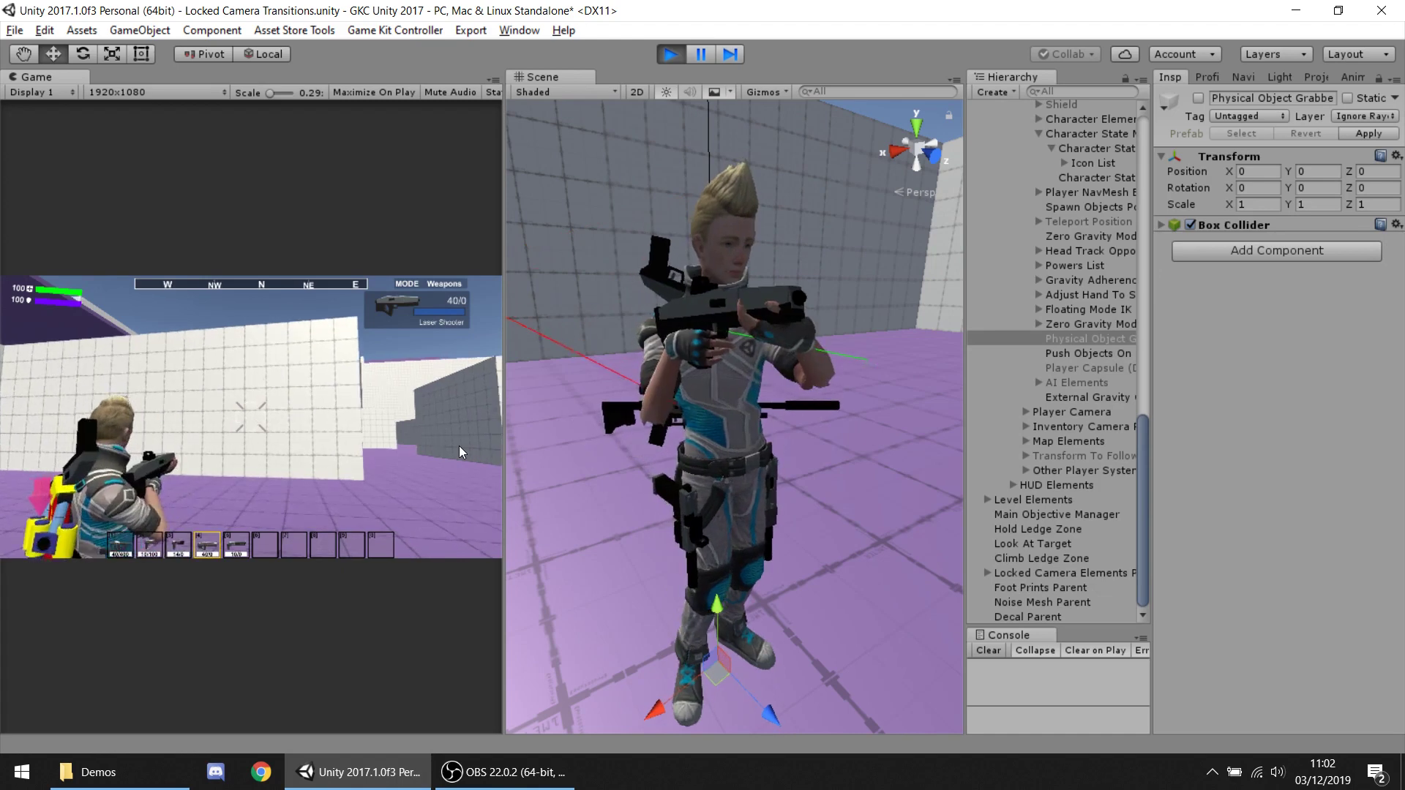
pyautogui.rightClick(459, 446)
# Test switching back and forth between the Shotgun in slot 5 and the Laser Shooter in slot 4.
pyautogui.press('5')
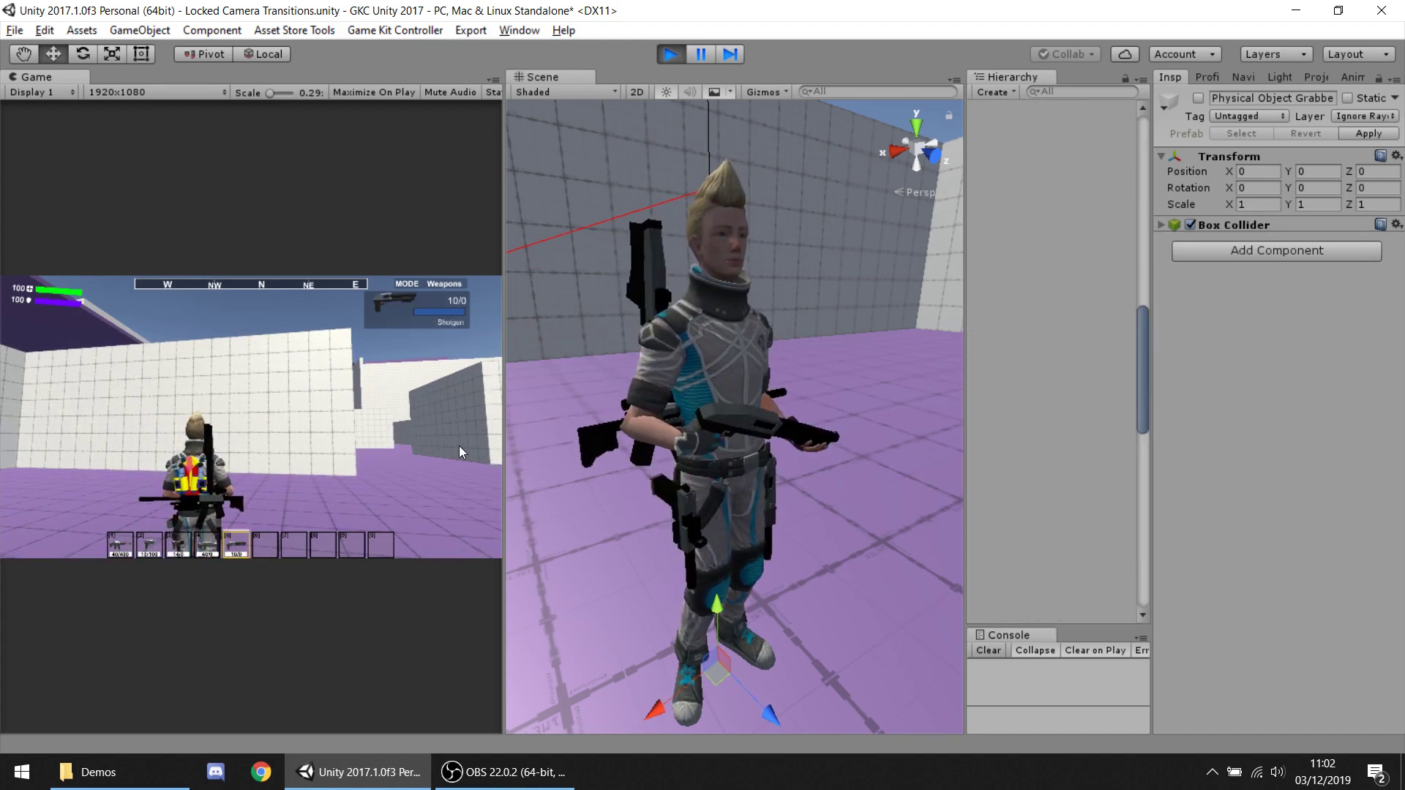
pyautogui.press('4')
pyautogui.press('5')
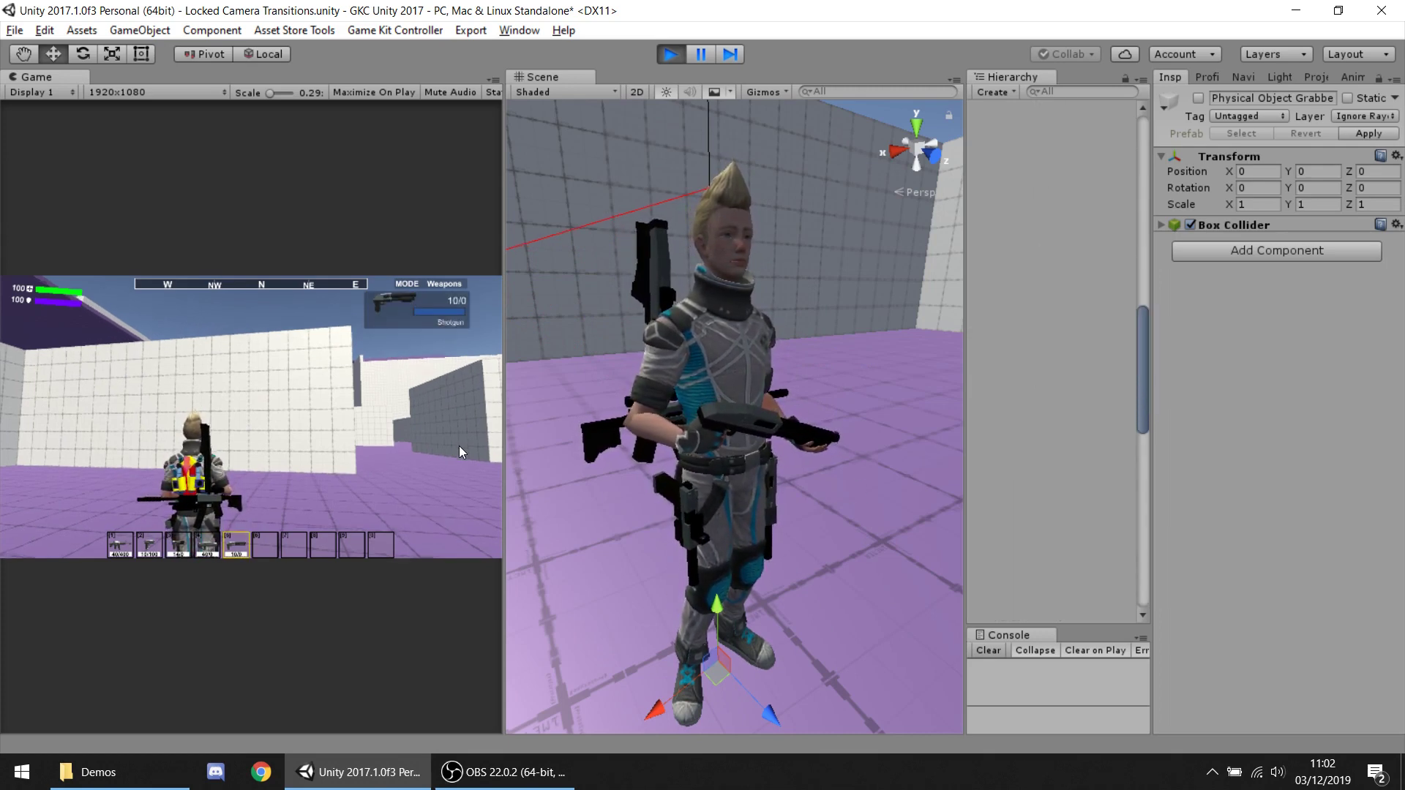
# Walk the character forward and backward with the Shotgun drawn.
pyautogui.press('w')
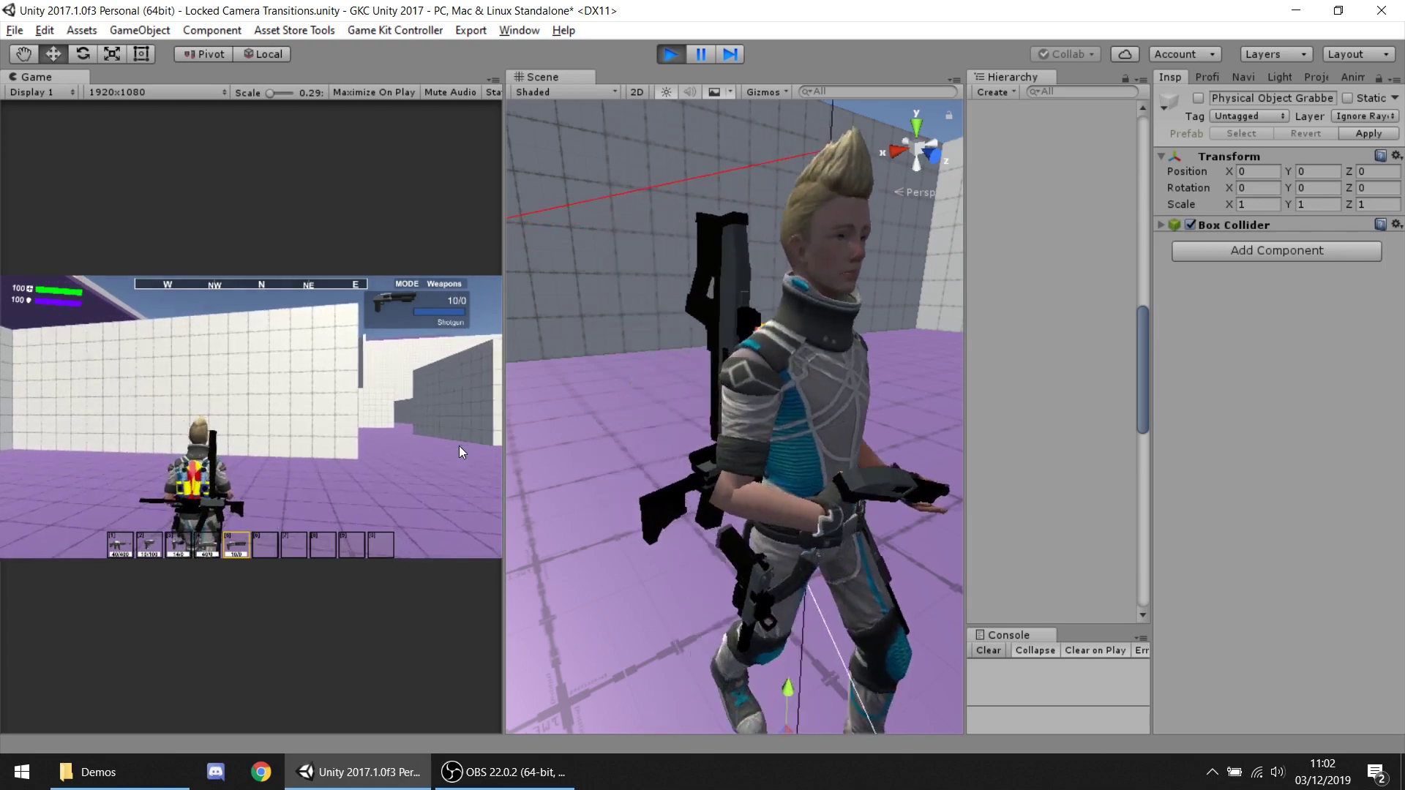
pyautogui.press('s')
pyautogui.press('w')
pyautogui.press('s')
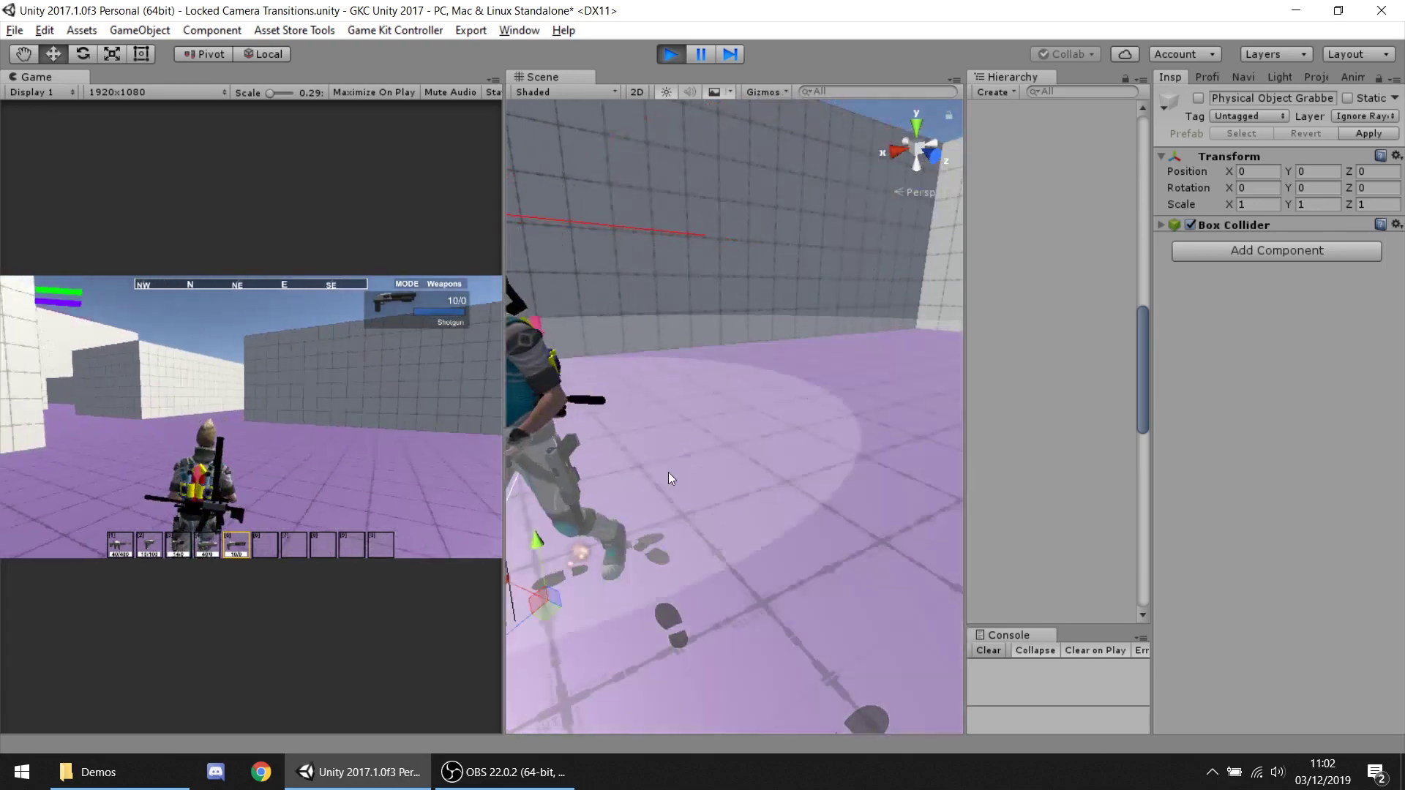
# Walk the character with the Shotgun, switch to the Assault Rifle in slot 1, and draw the Laser Shooter in slot 4.
pyautogui.press('w')
pyautogui.press('w')
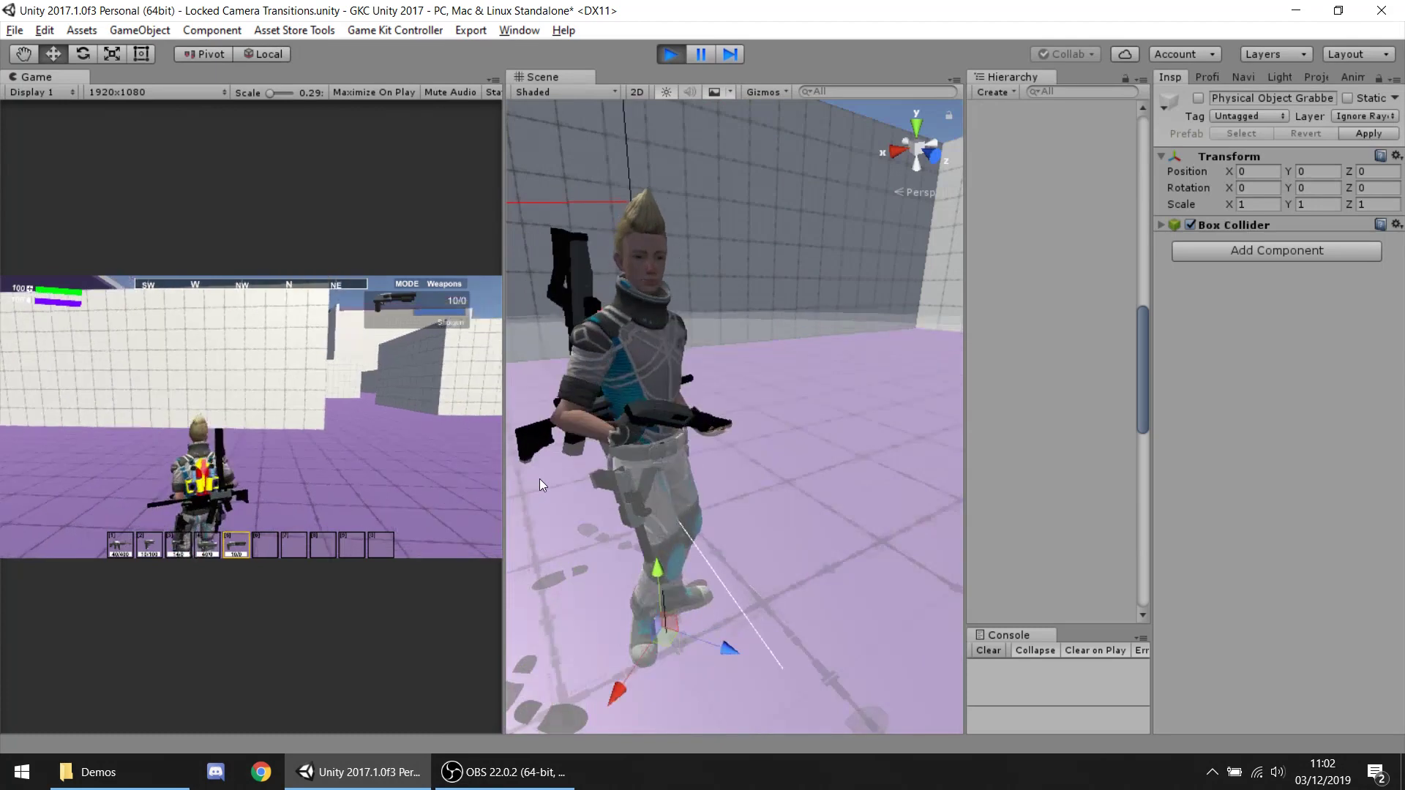
pyautogui.press('1')
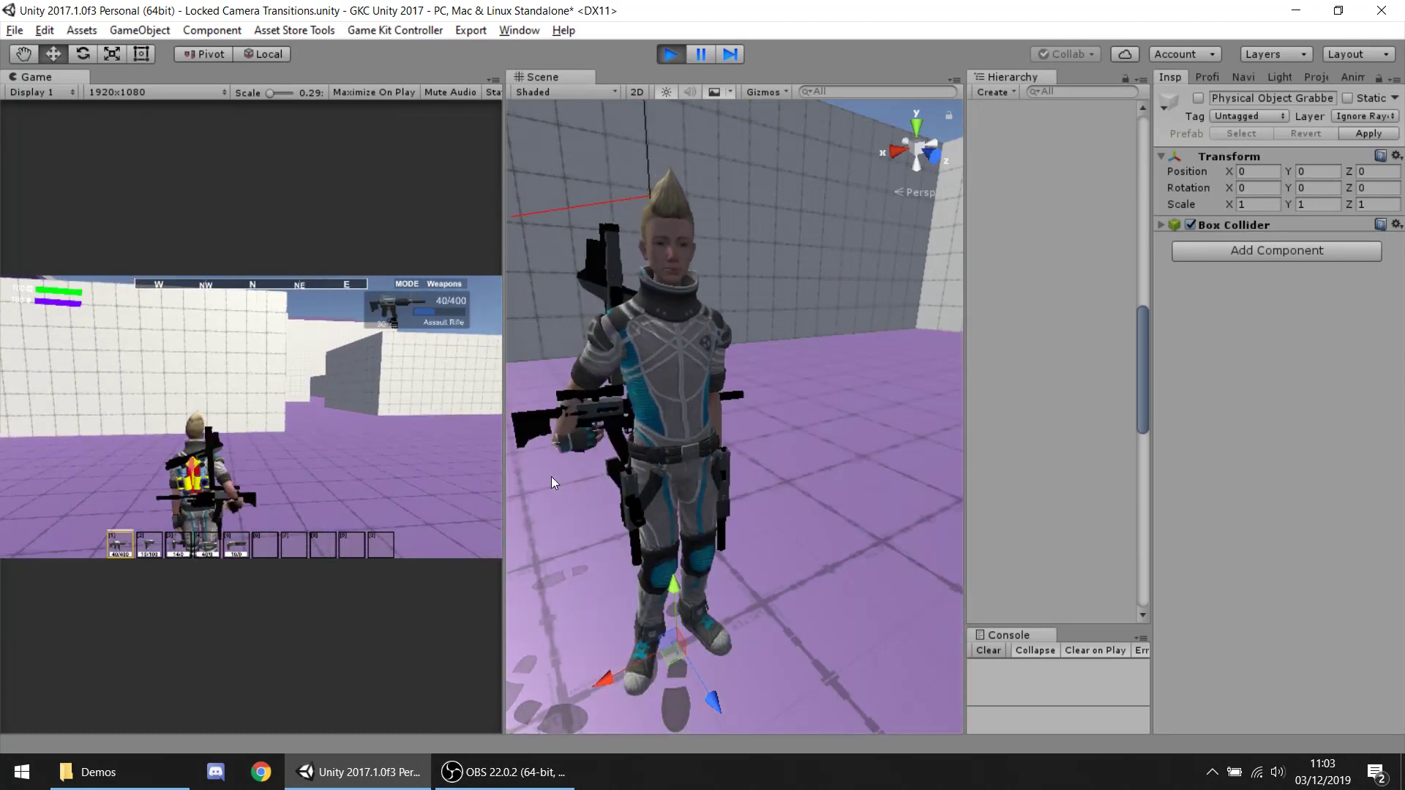
pyautogui.press('5')
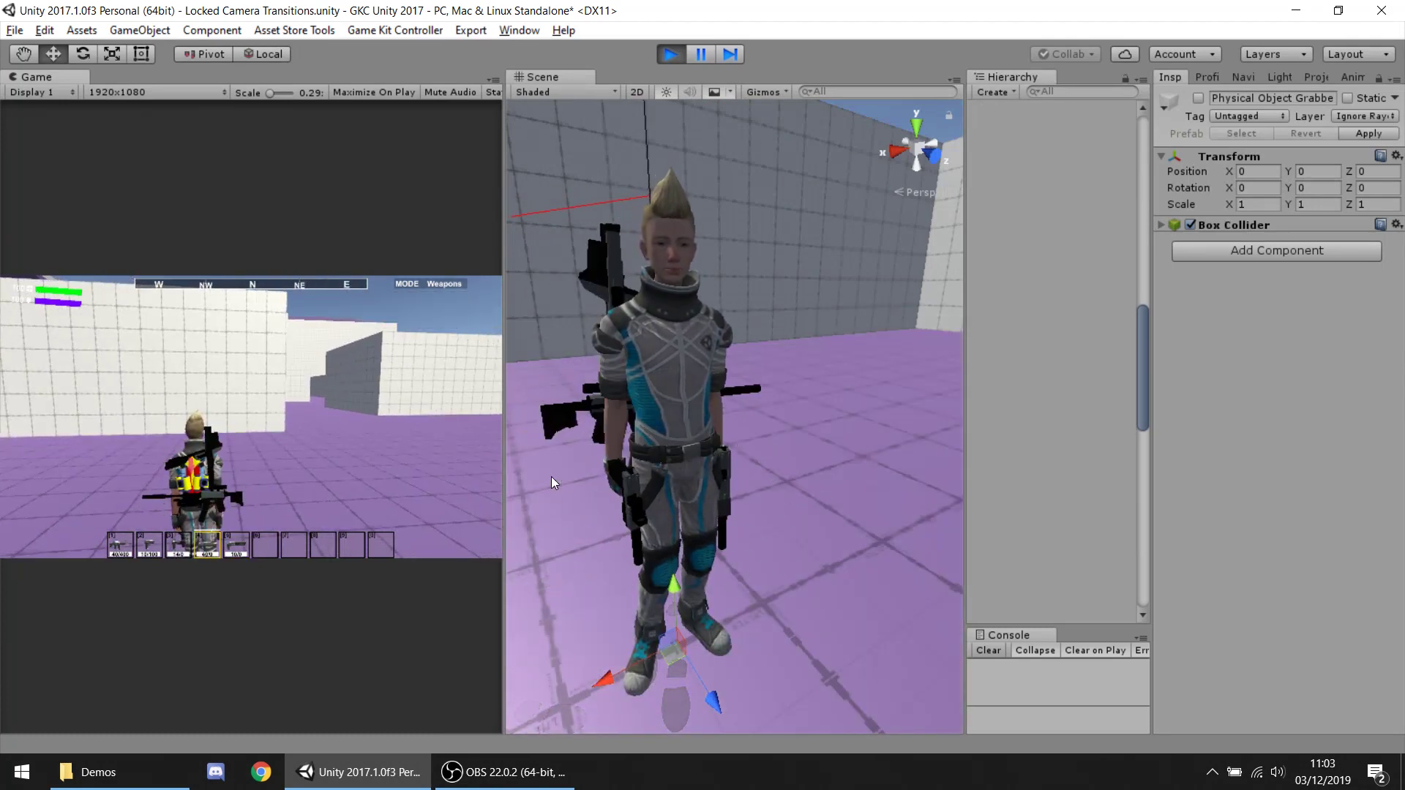
pyautogui.press('4')
# Walk the character backward and forward with the Laser Shooter drawn to check how it is carried.
pyautogui.press('s')
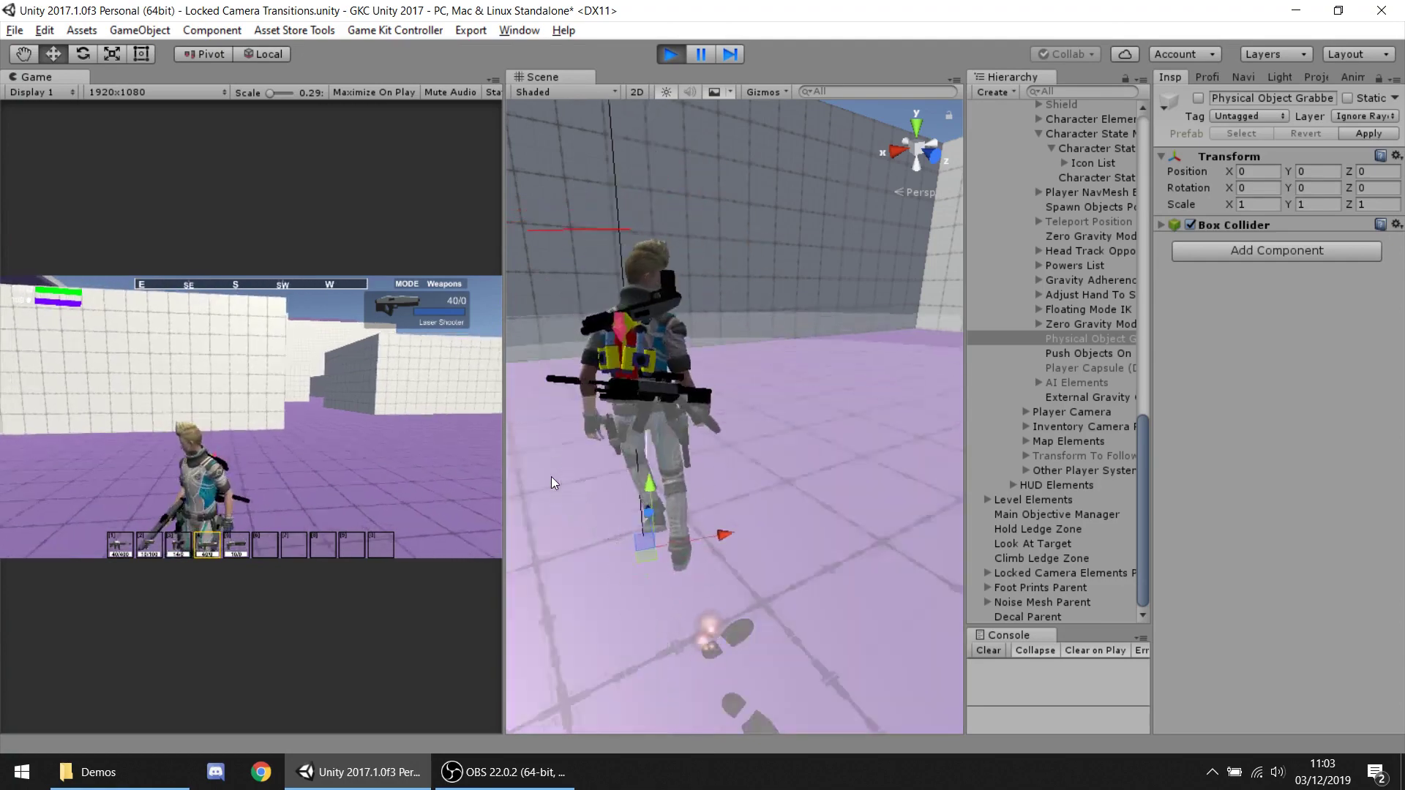
pyautogui.press('w')
pyautogui.press('w')
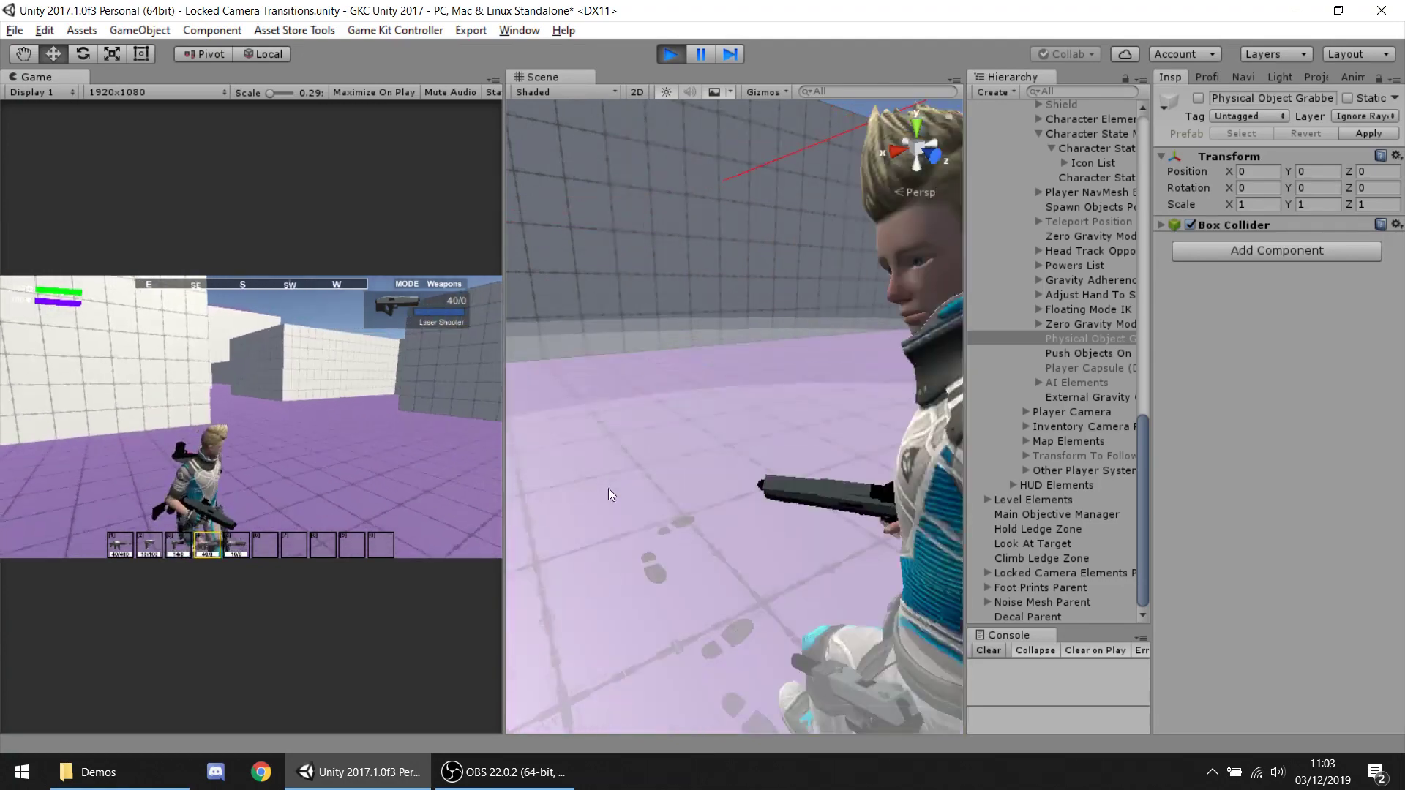
pyautogui.press('s')
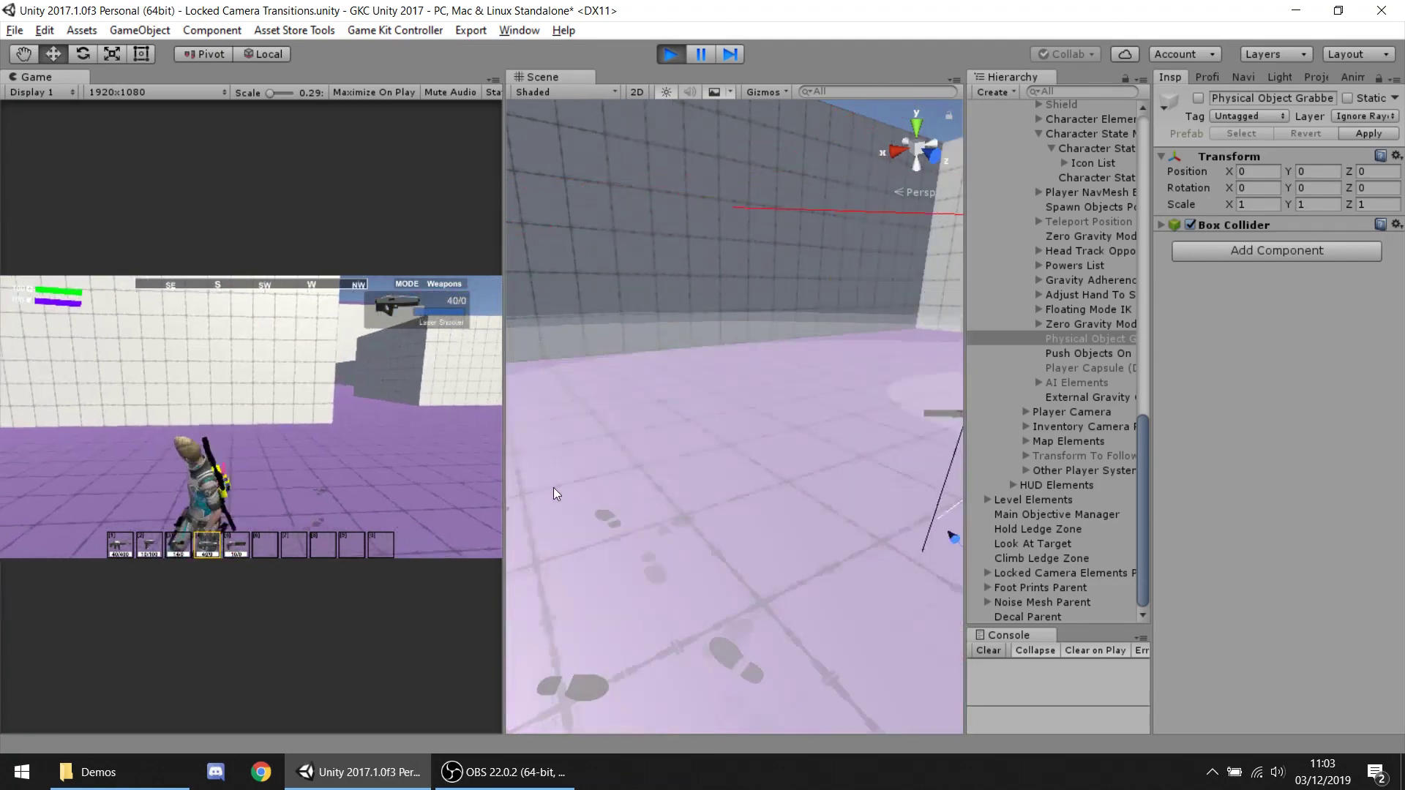
pyautogui.press('w')
pyautogui.press('h')
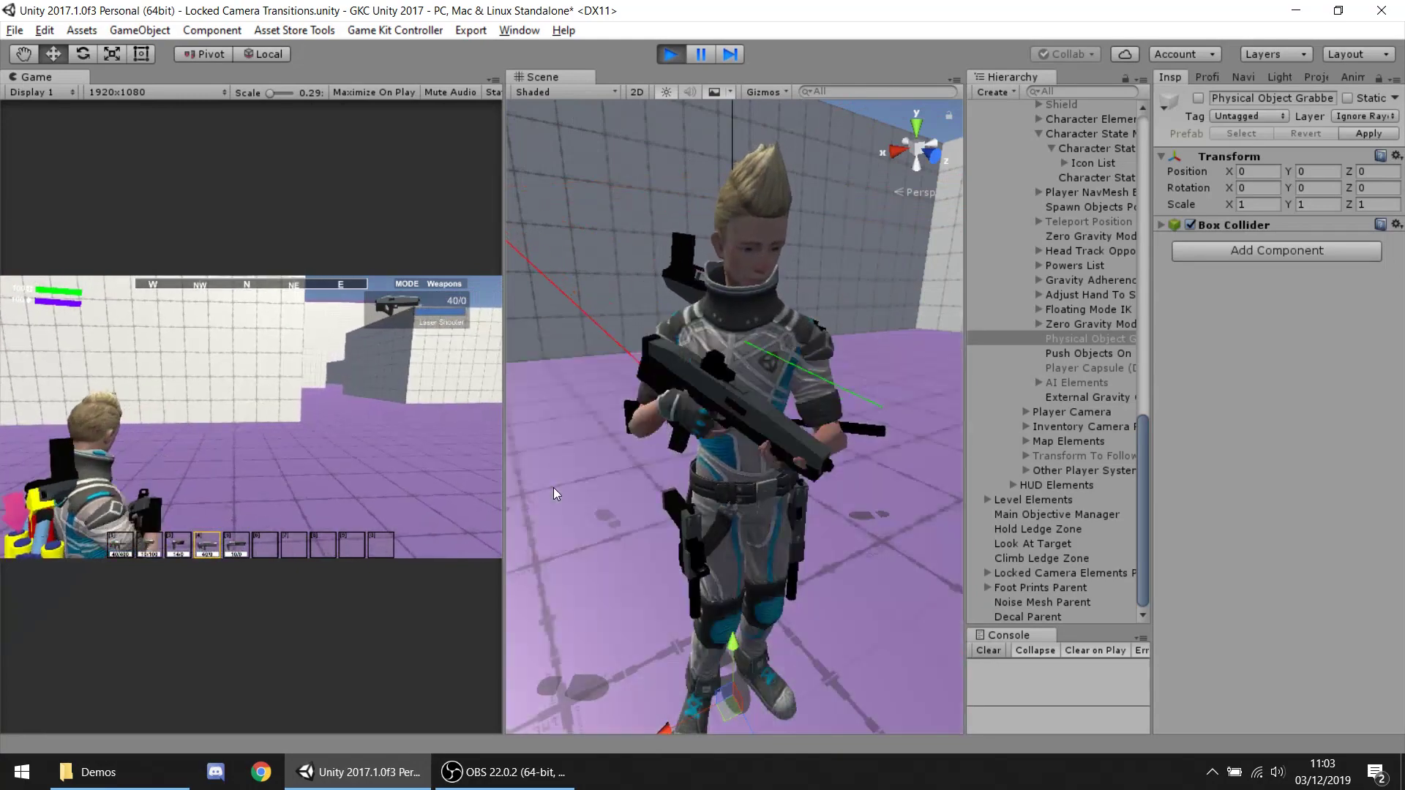
pyautogui.press('h')
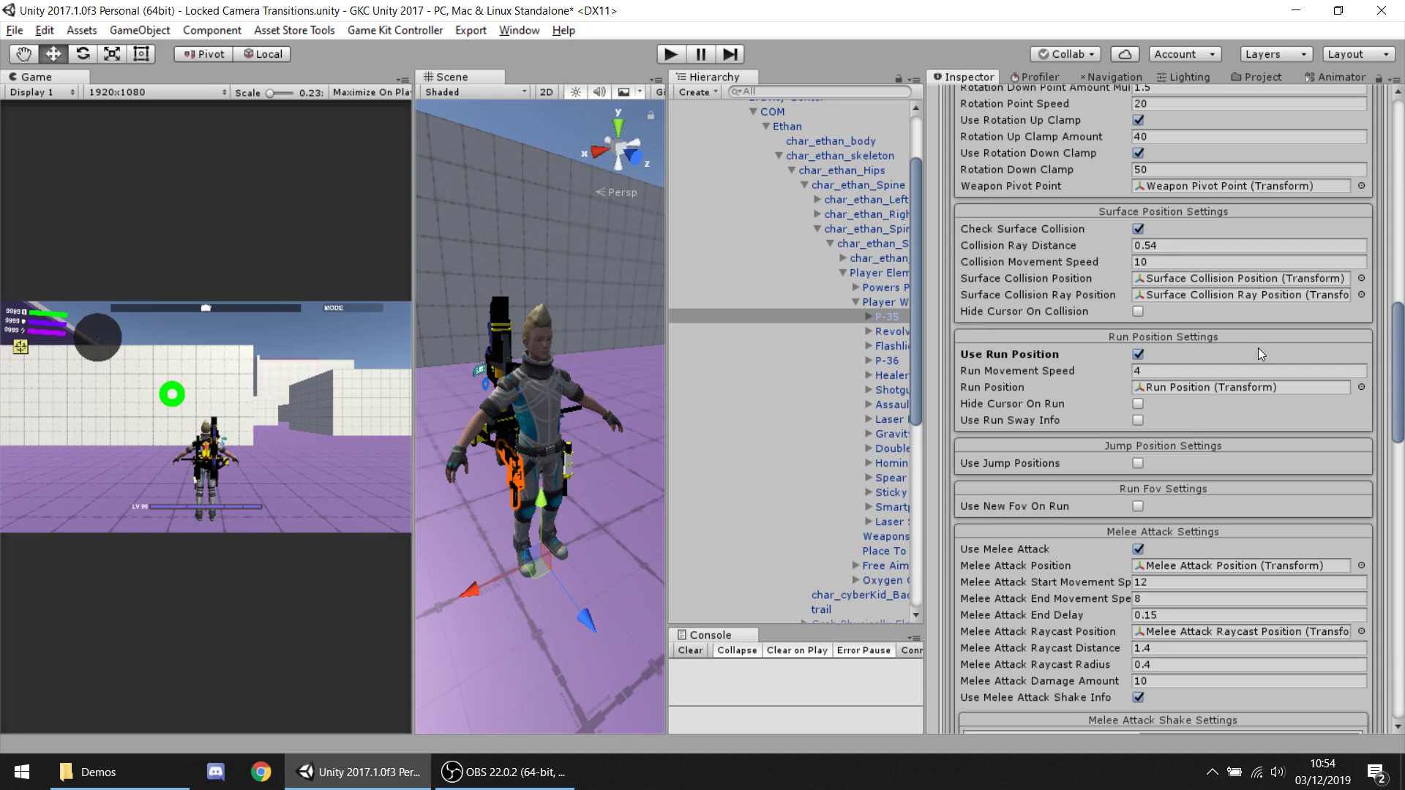
# Enter play mode and move the character in all directions with the P-35 to test its run position.
pyautogui.click(675, 55)
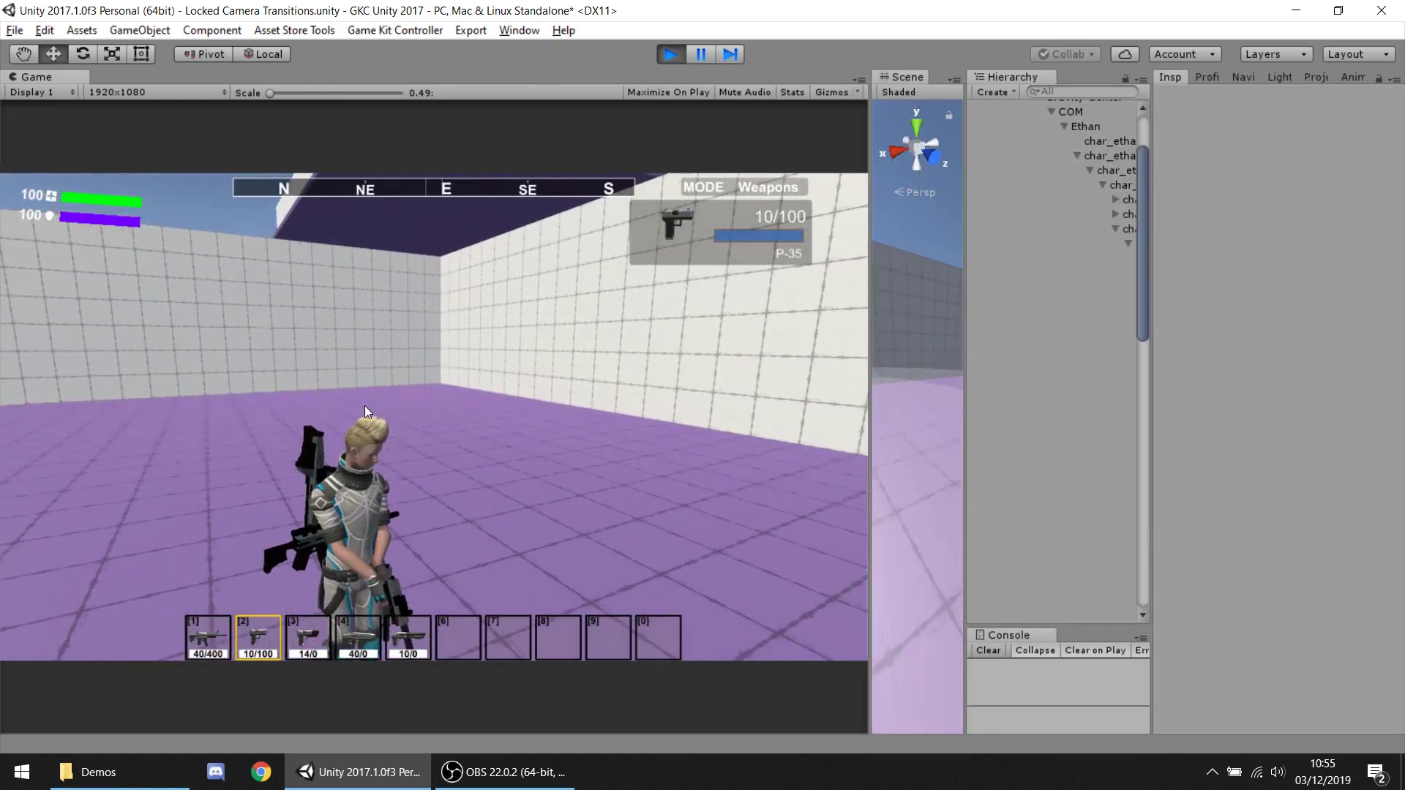
pyautogui.press('w')
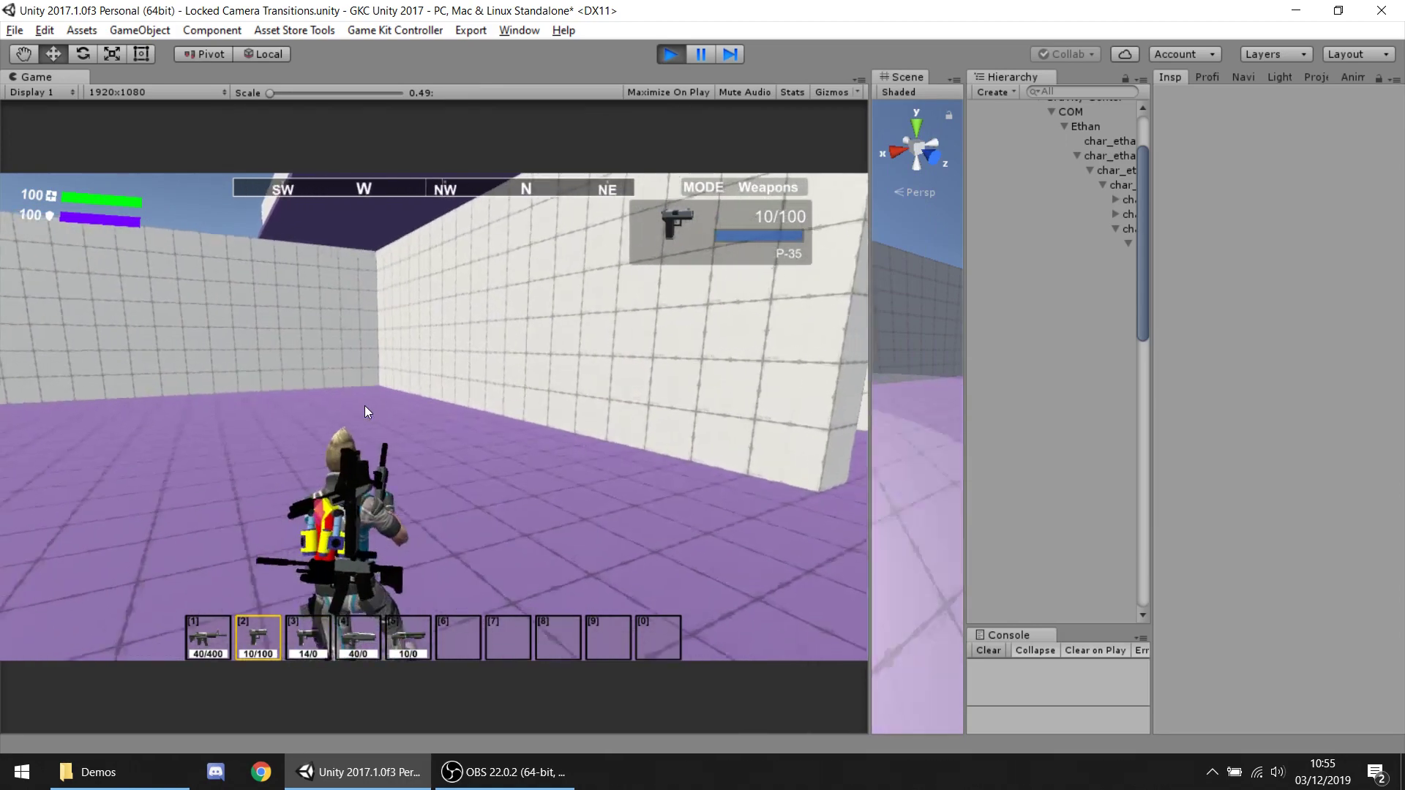
pyautogui.press('a')
pyautogui.press('w')
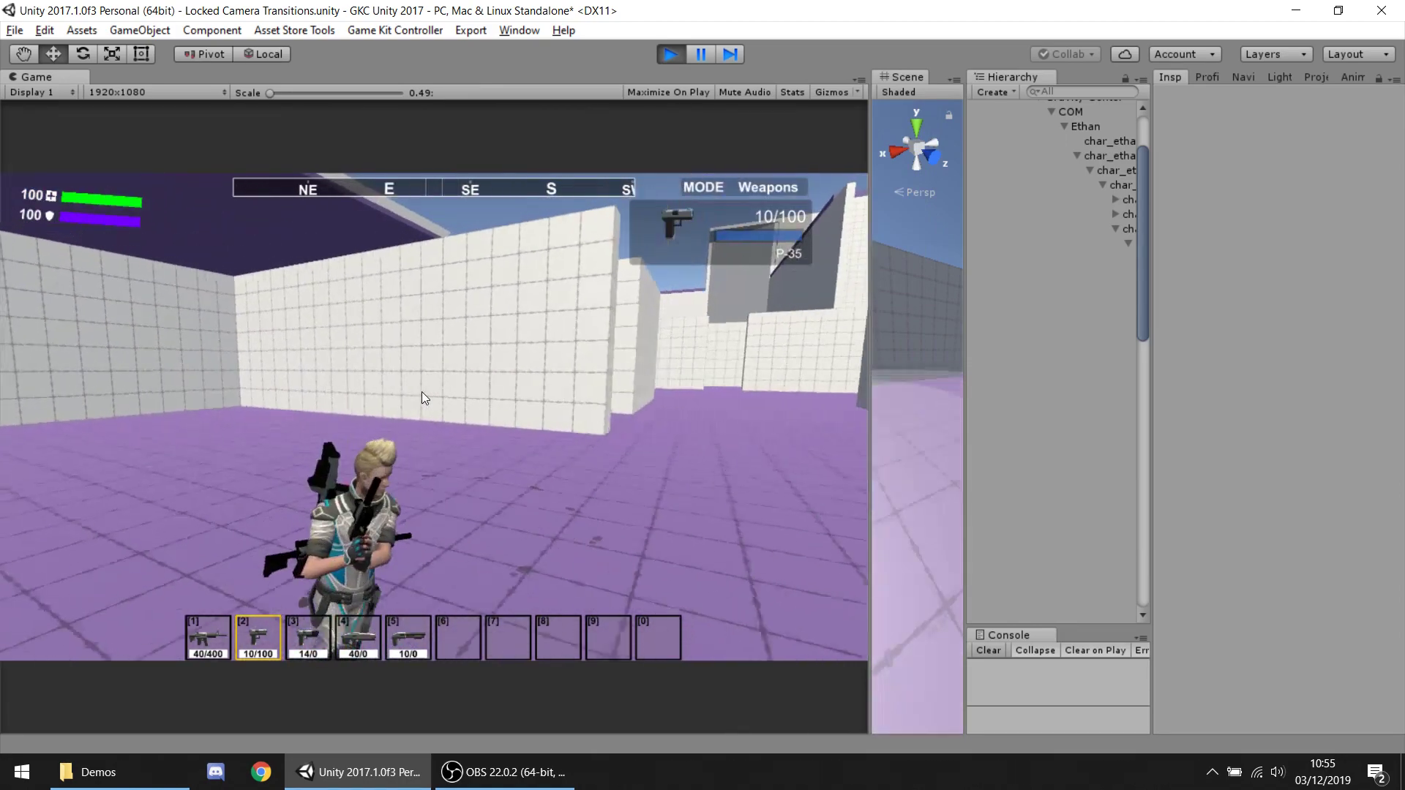
pyautogui.press('d')
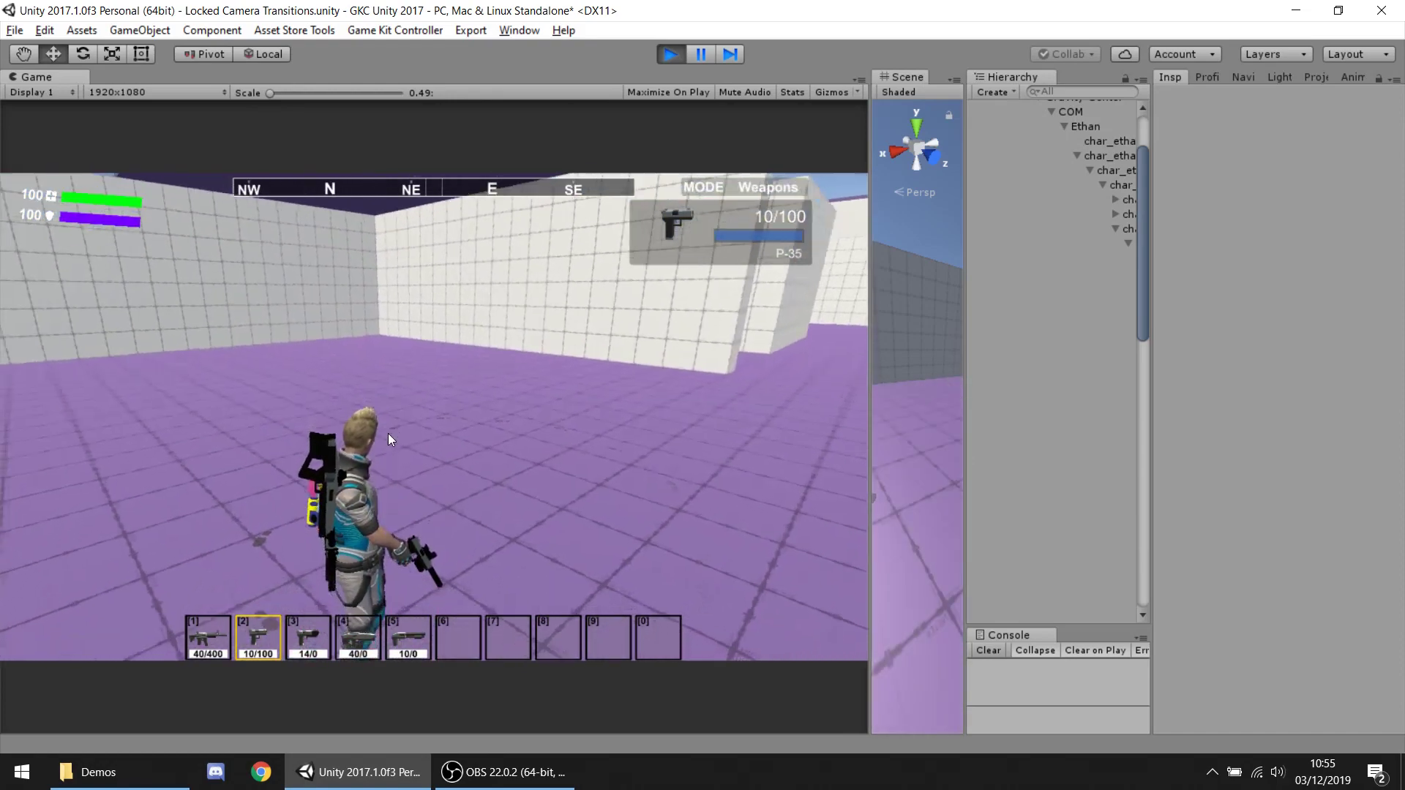
pyautogui.press('w')
pyautogui.press('a')
pyautogui.press('s')
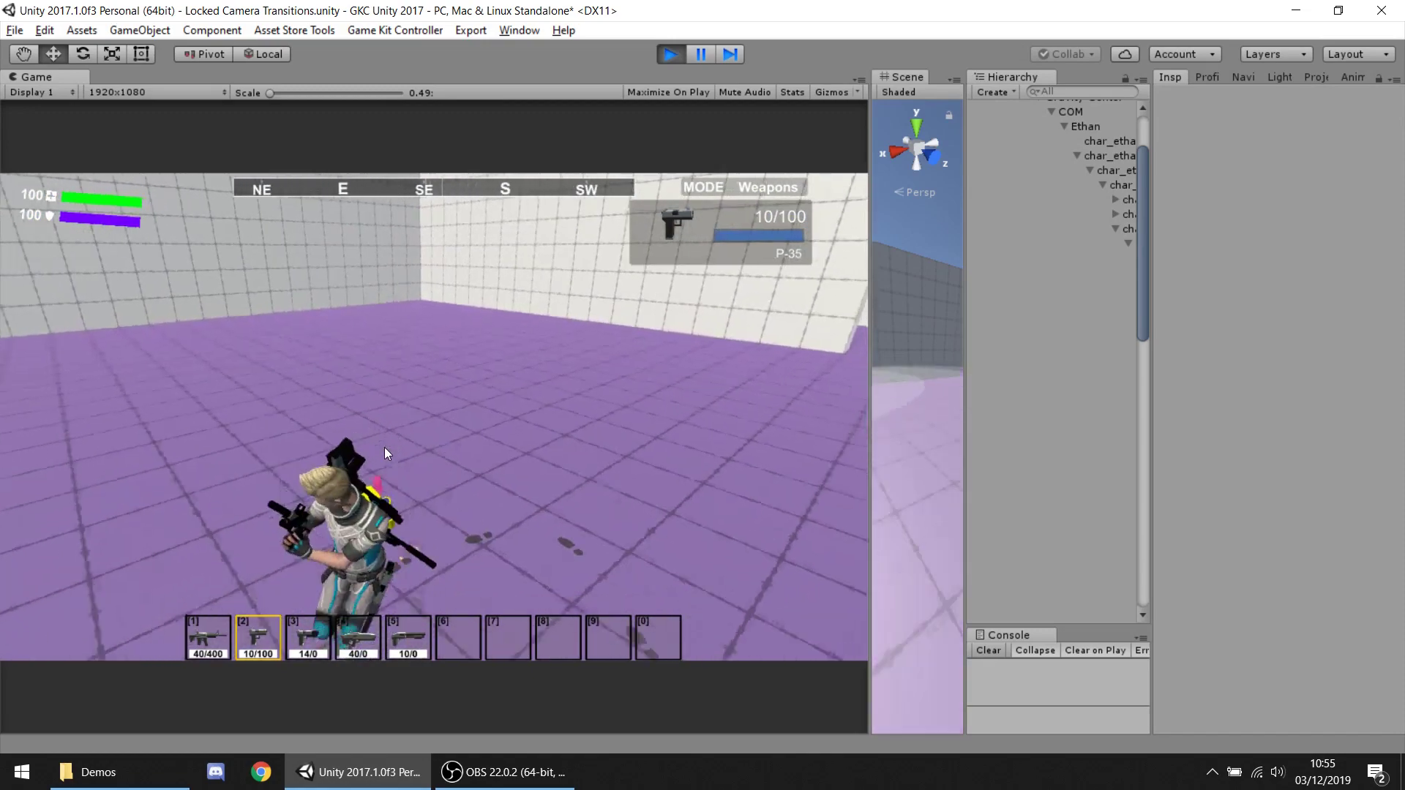
pyautogui.press('d')
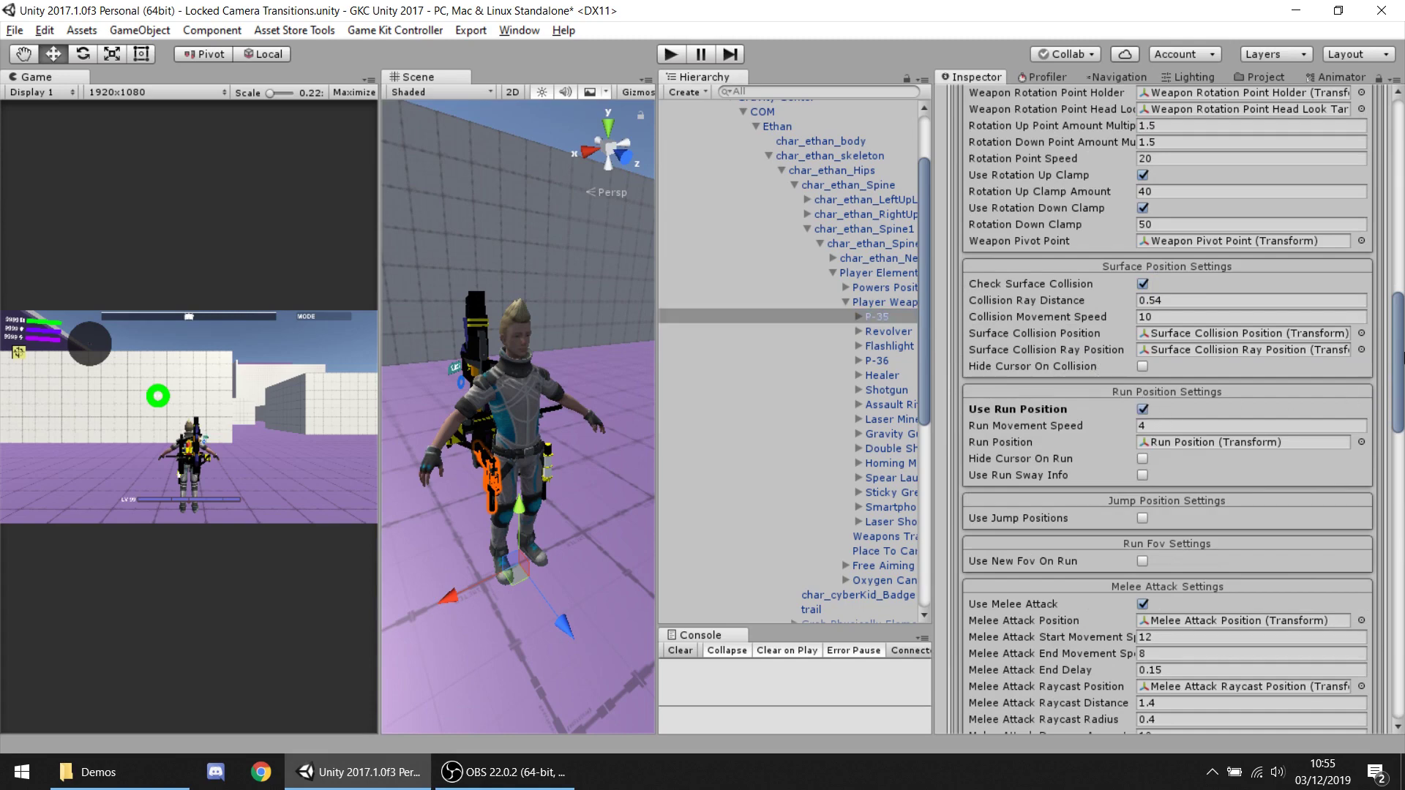
# Disable Use Run Position in the P-35's third-person Run Position Settings.
pyautogui.moveTo(1404, 357); pyautogui.dragTo(1403, 177)
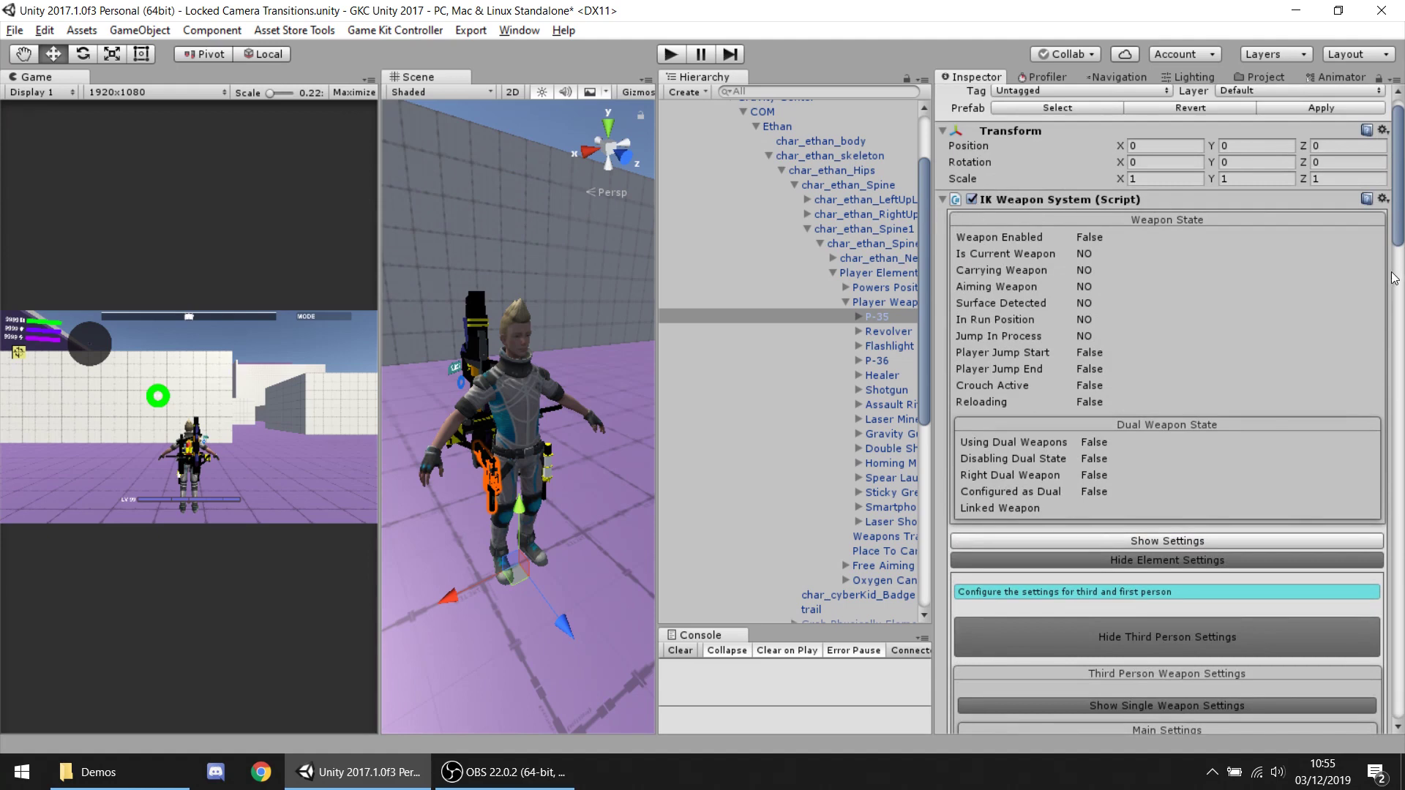
pyautogui.scroll(-15, 1394, 278)
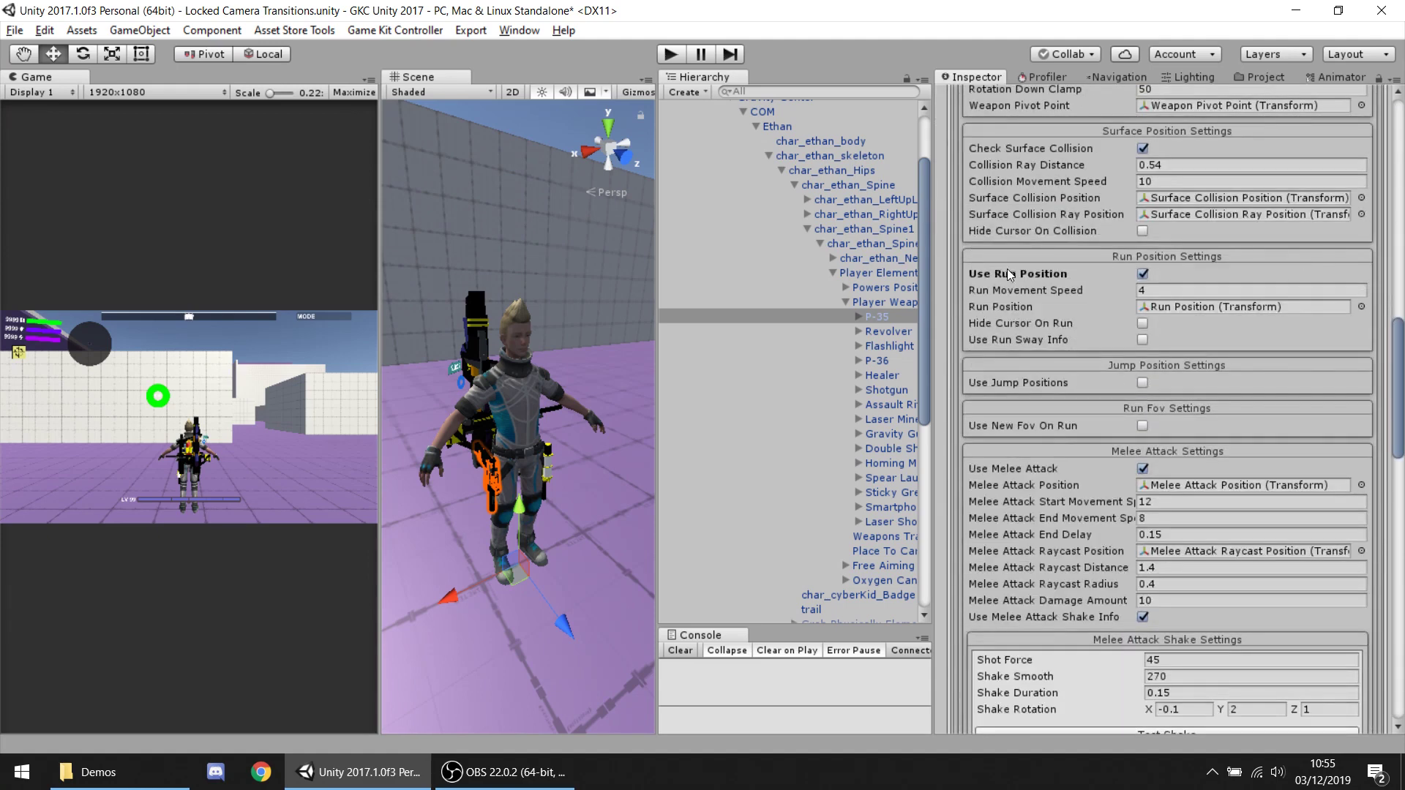
pyautogui.click(1144, 275)
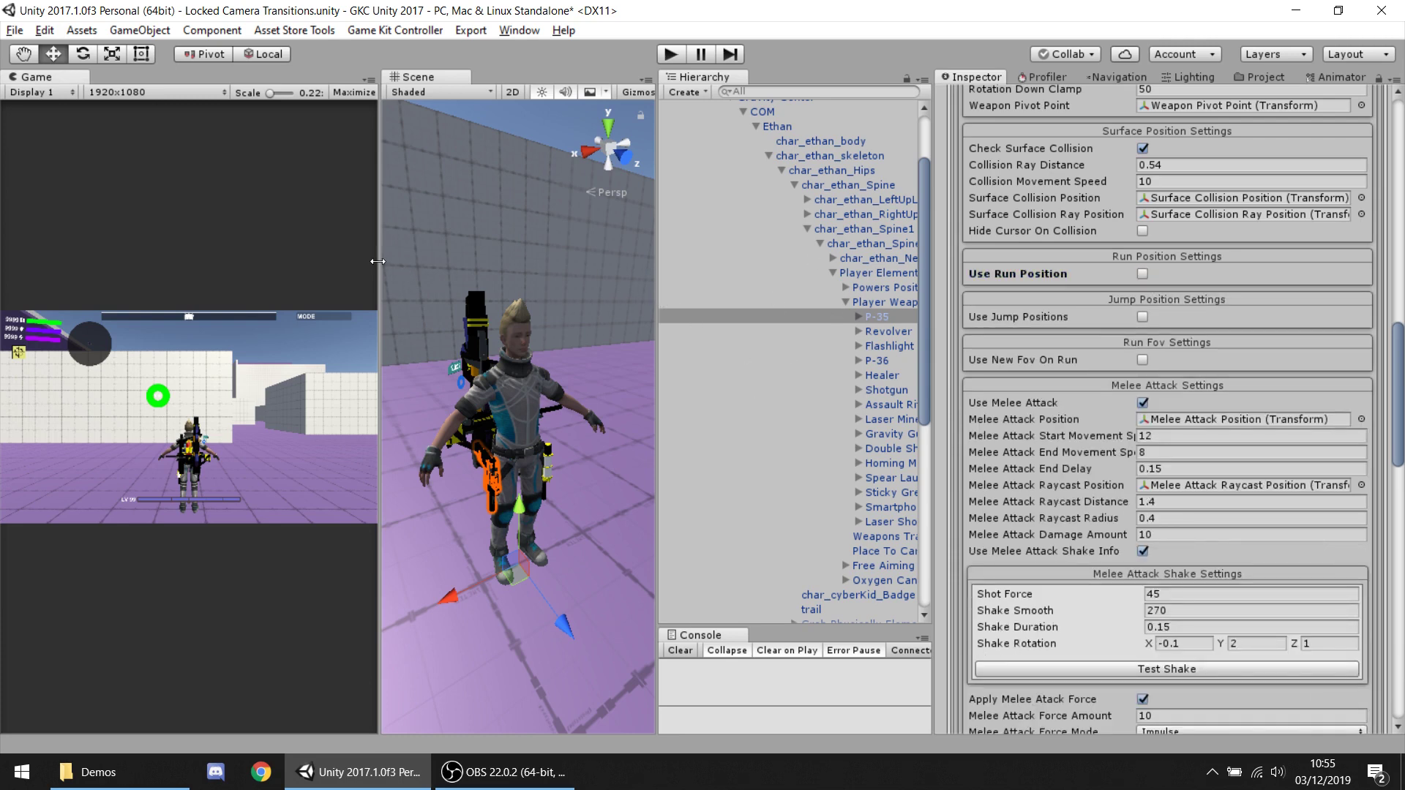
# Enlarge the Game view, start play mode, and test moving with the P-35 while Use Run Position is disabled.
pyautogui.moveTo(377, 261); pyautogui.dragTo(854, 303)
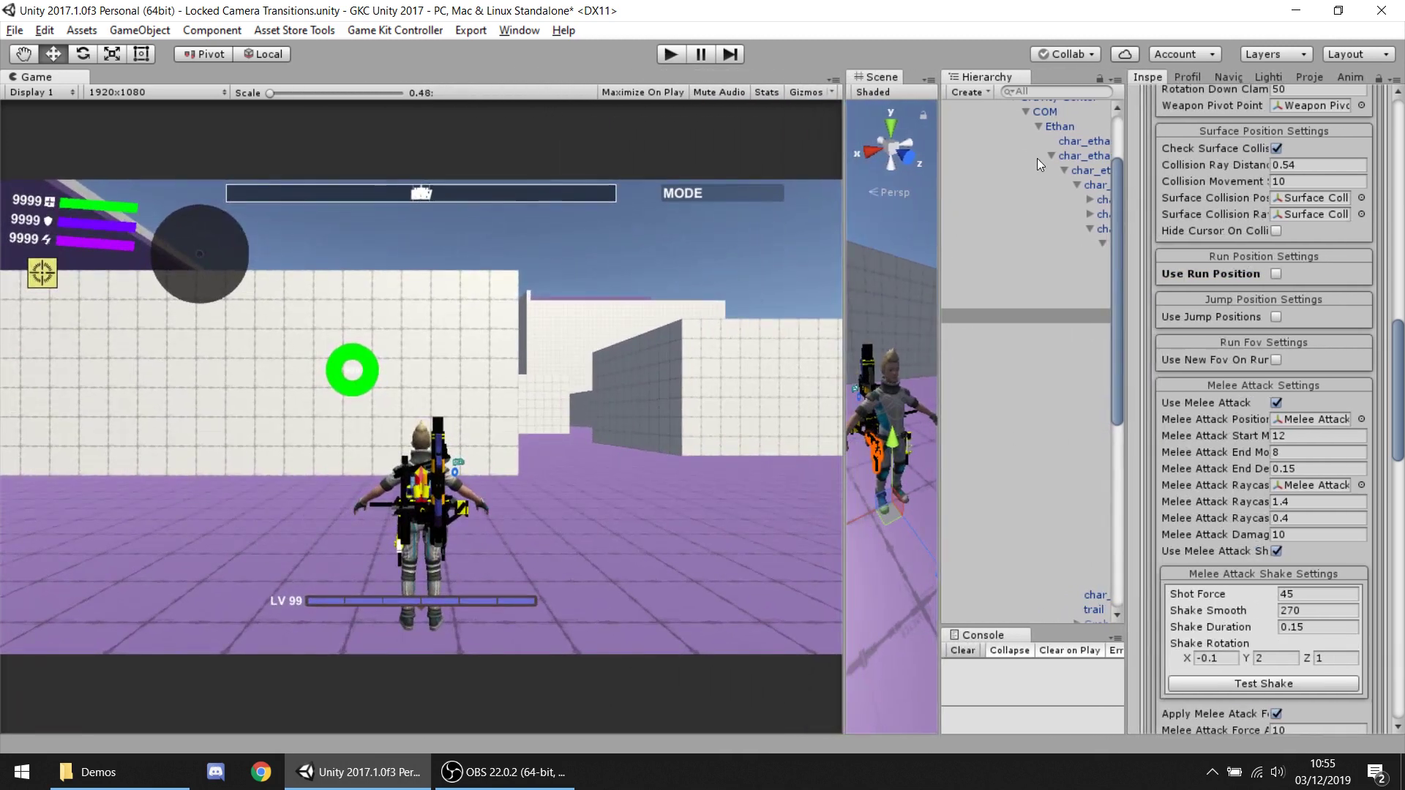
pyautogui.click(1055, 143)
pyautogui.click(672, 54)
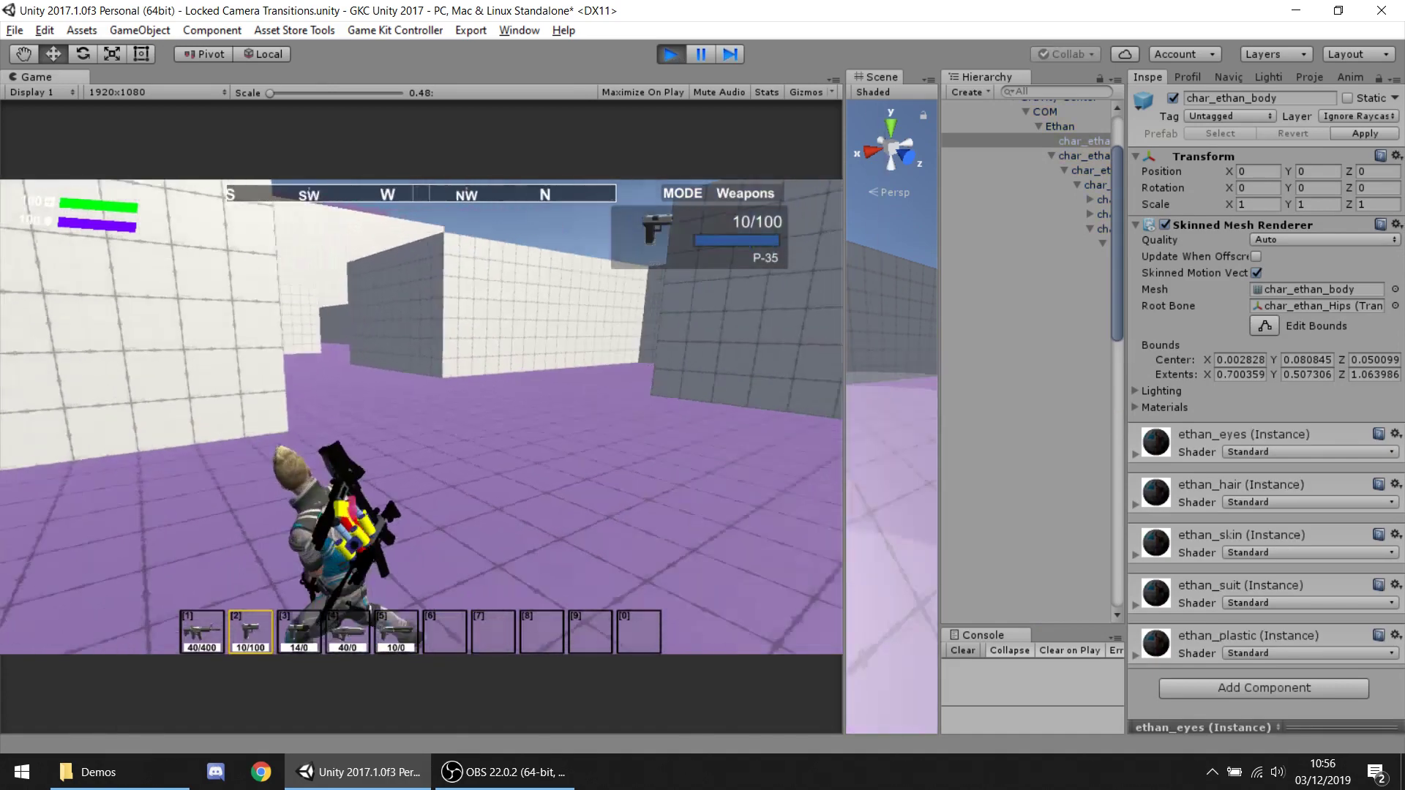
pyautogui.press('s')
pyautogui.press('d')
pyautogui.press('w')
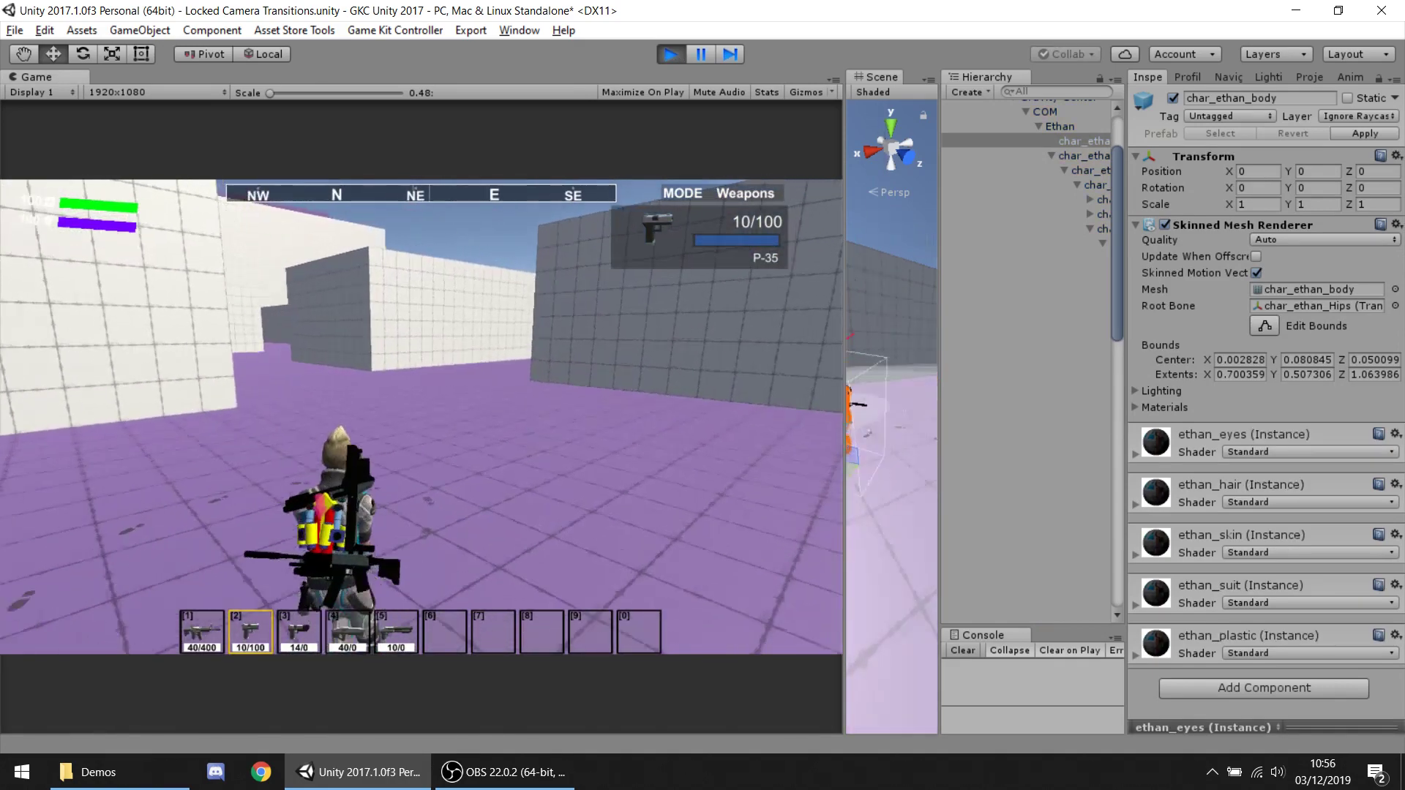
pyautogui.press('a')
pyautogui.press('s')
pyautogui.press('d')
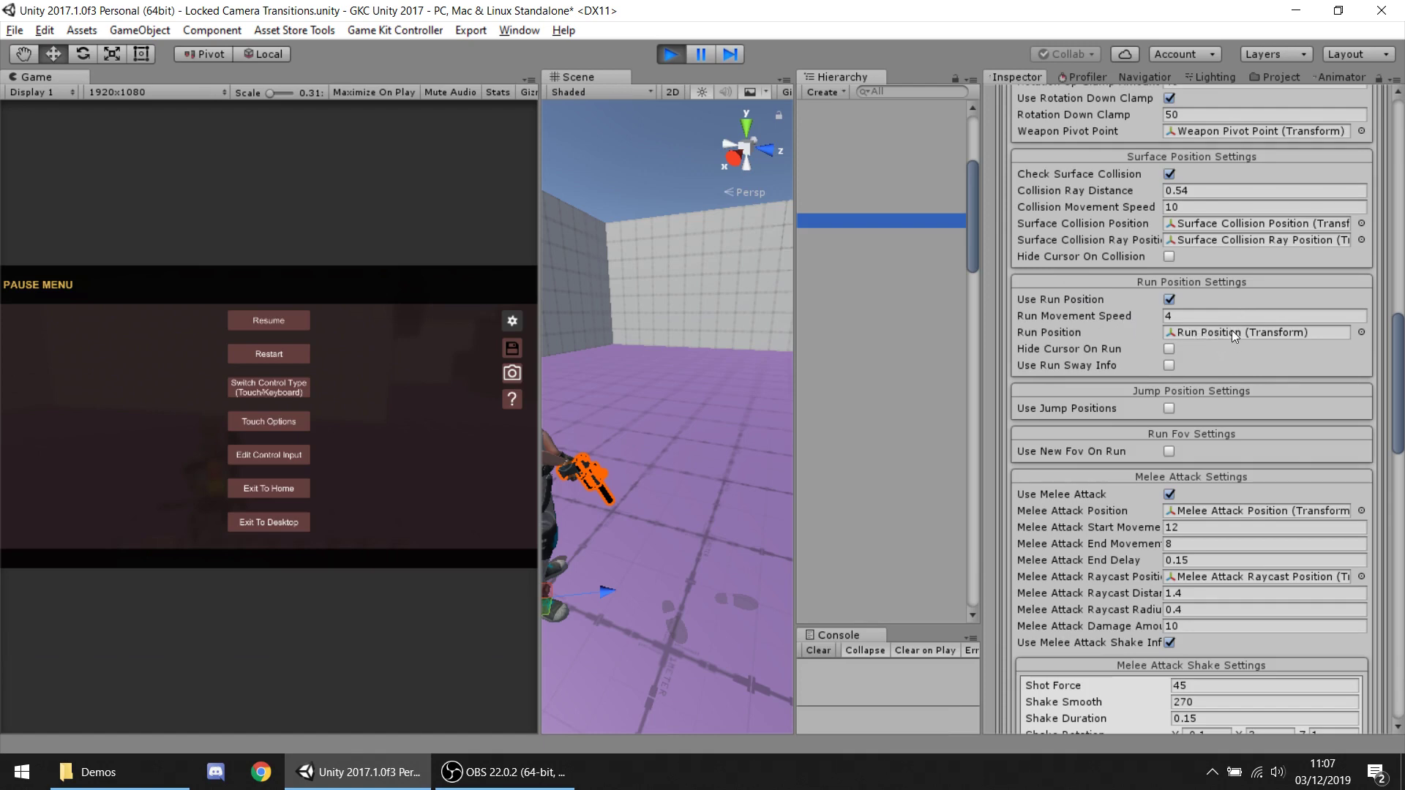
# Locate the P-35's Run Position transform from its weapon settings, select it, and show the character in a wider Scene view.
pyautogui.click(1192, 331)
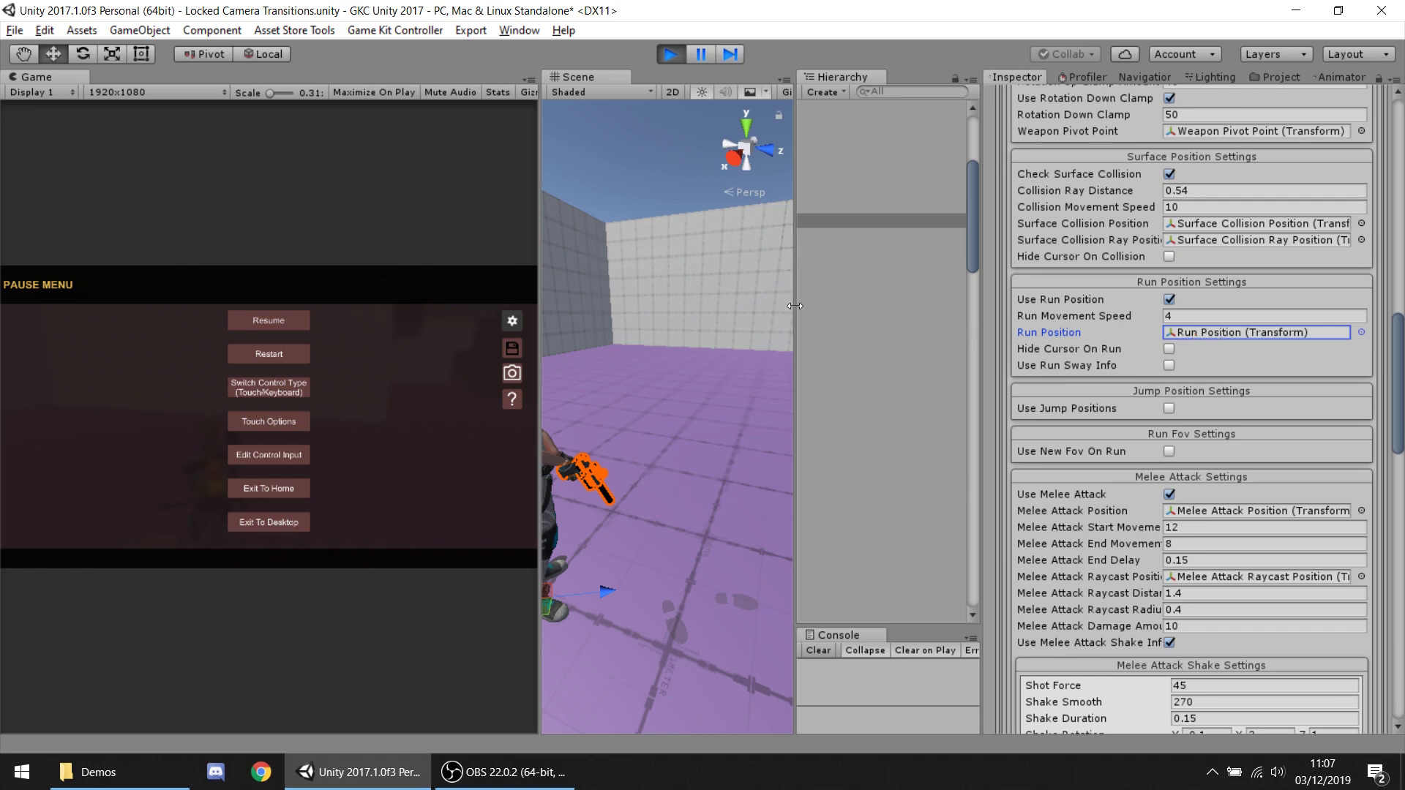
pyautogui.moveTo(795, 306); pyautogui.dragTo(568, 306)
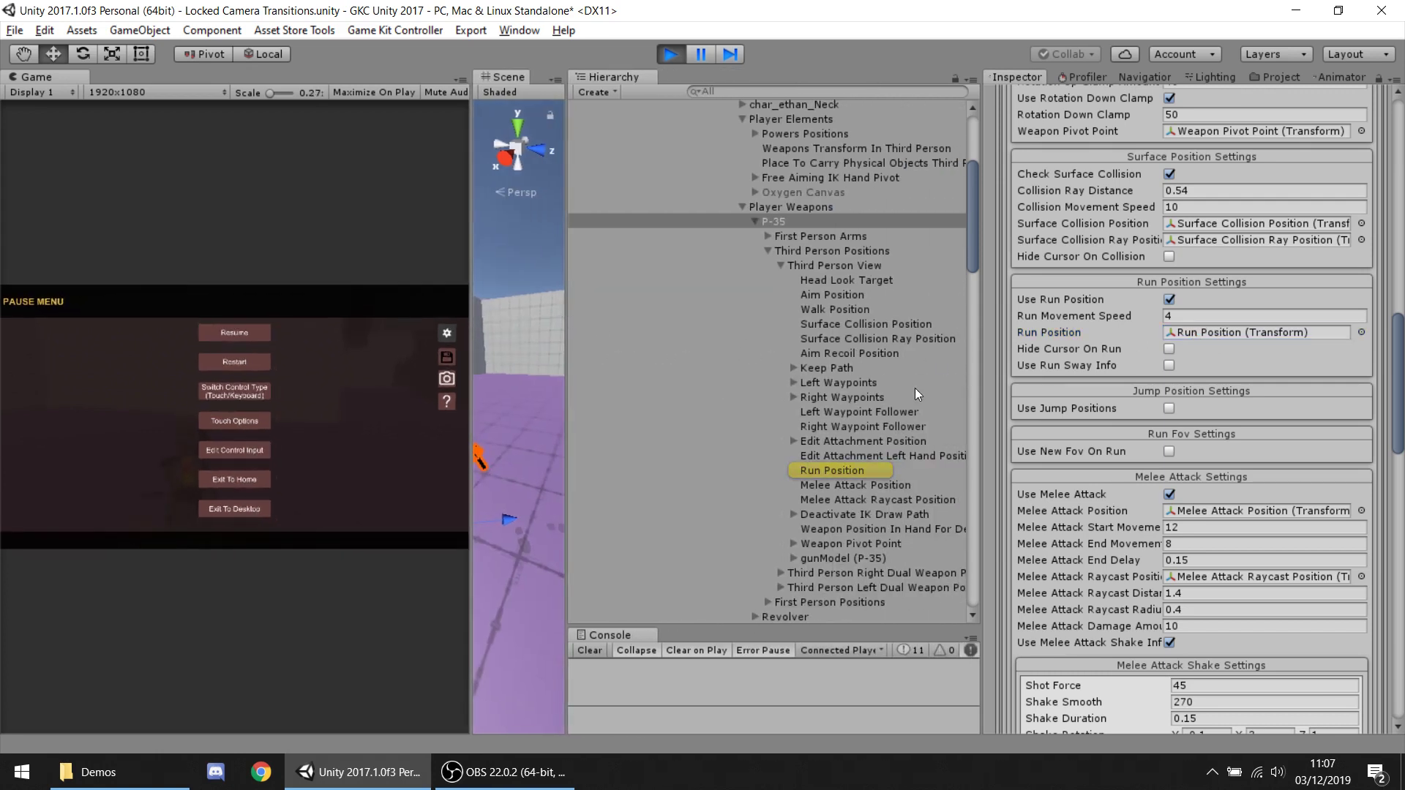
pyautogui.click(892, 471)
pyautogui.moveTo(480, 324); pyautogui.dragTo(246, 330)
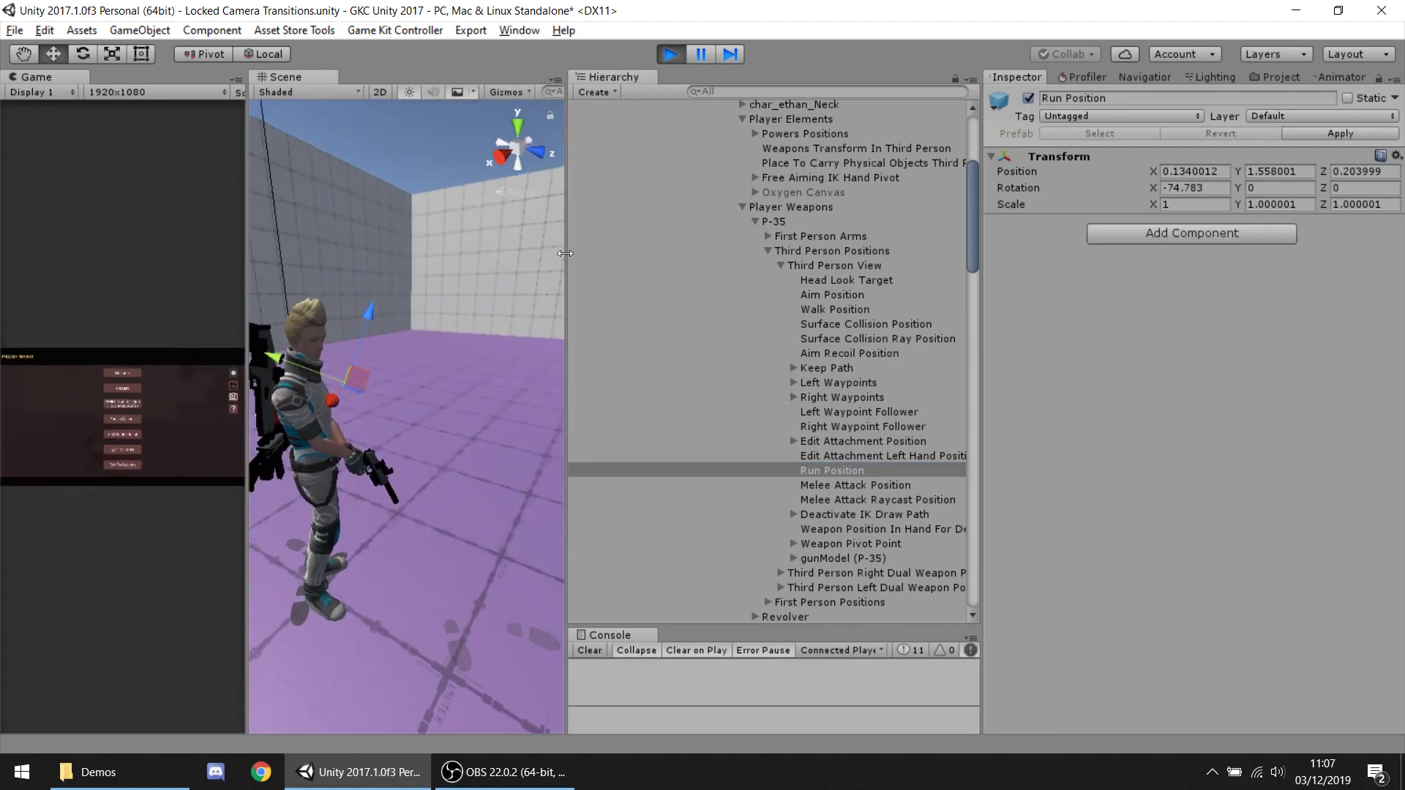
# Adjust the P-35's Run Position transform to position Y 1.308, Z 0.413 and rotation X -30.775.
pyautogui.moveTo(565, 254); pyautogui.dragTo(873, 281)
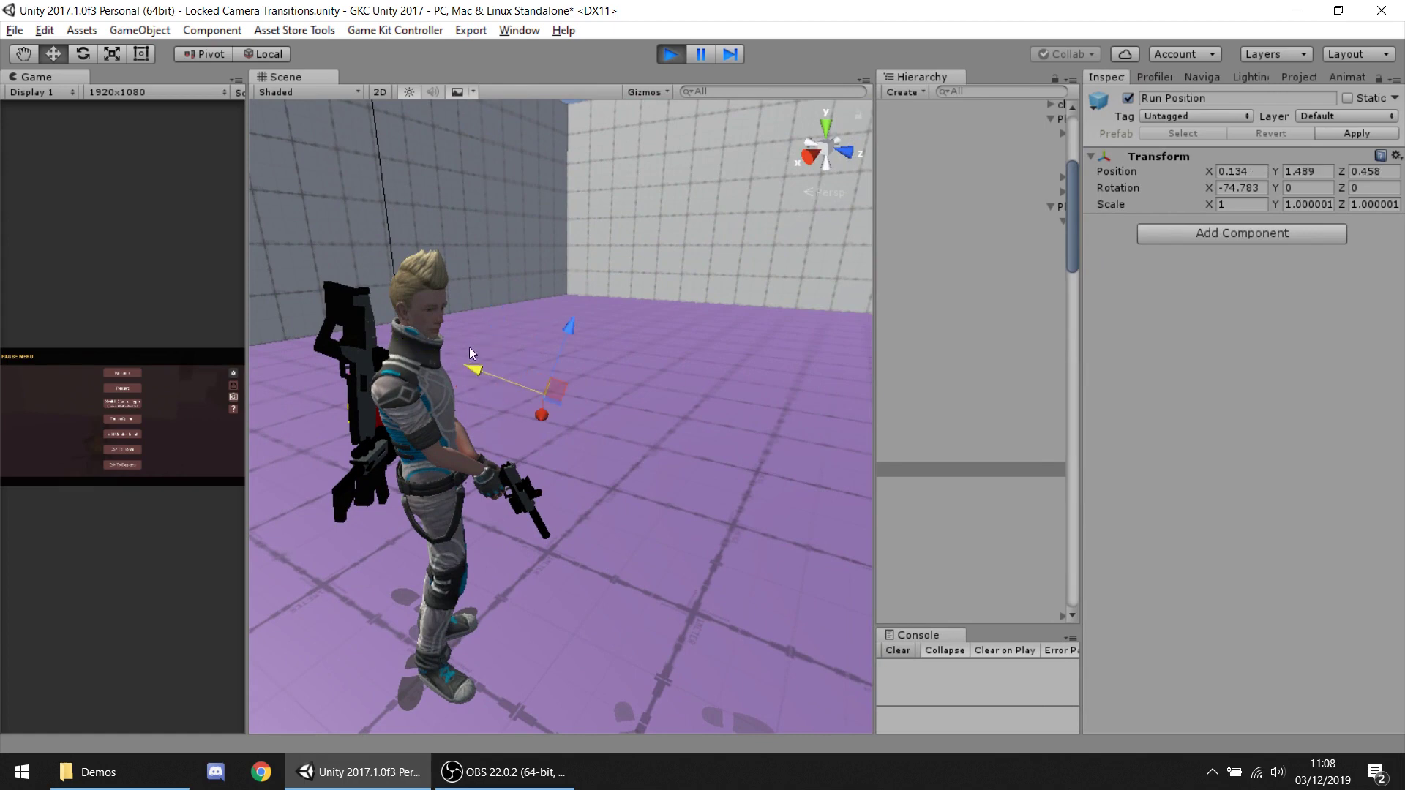
pyautogui.keyDown('alt'); pyautogui.moveTo(569, 332); pyautogui.dragTo(583, 396); pyautogui.keyUp('alt')
pyautogui.press('r')
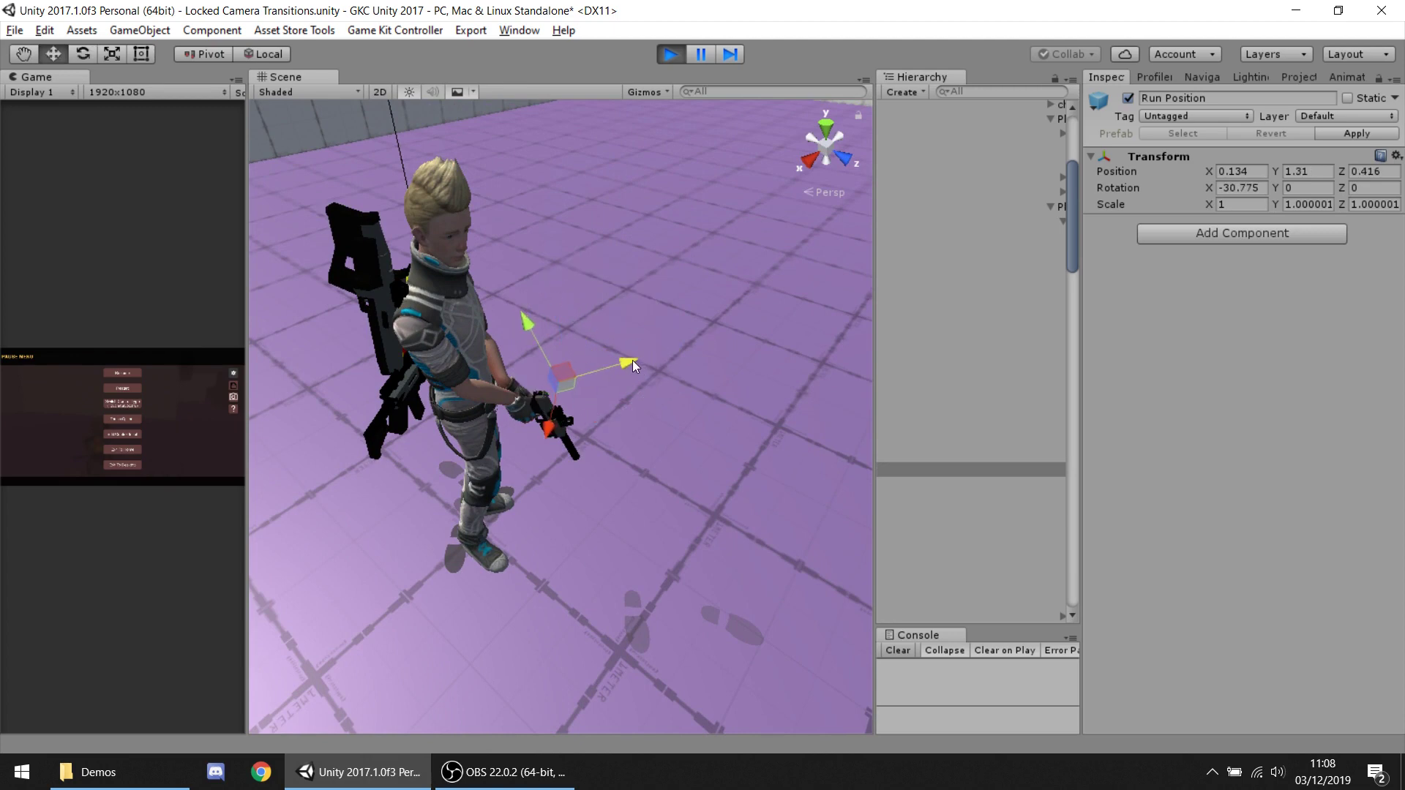
# Enlarge the Game view, resume the game, and run in all directions to test the P-35's adjusted run position.
pyautogui.moveTo(247, 321); pyautogui.dragTo(639, 322)
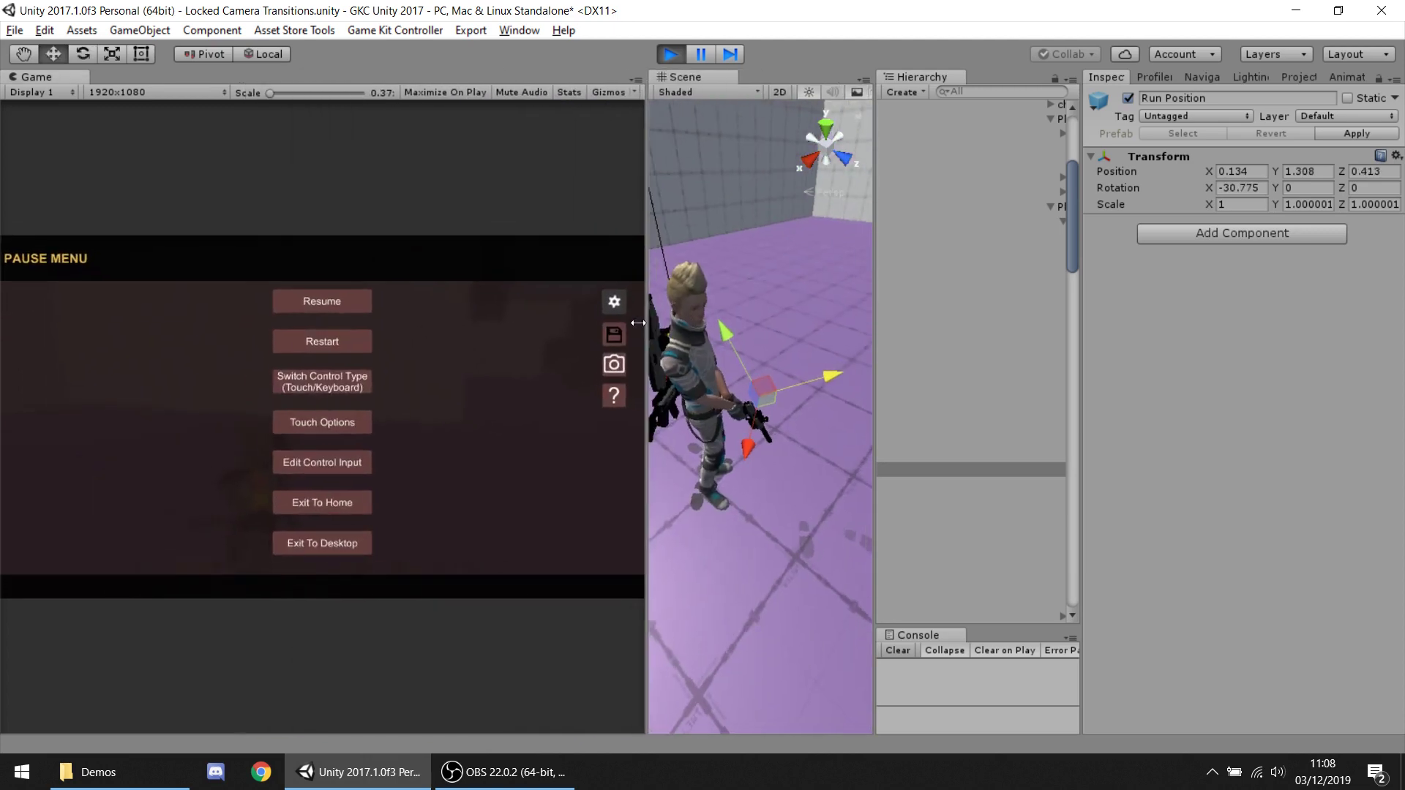
pyautogui.click(465, 432)
pyautogui.press('a')
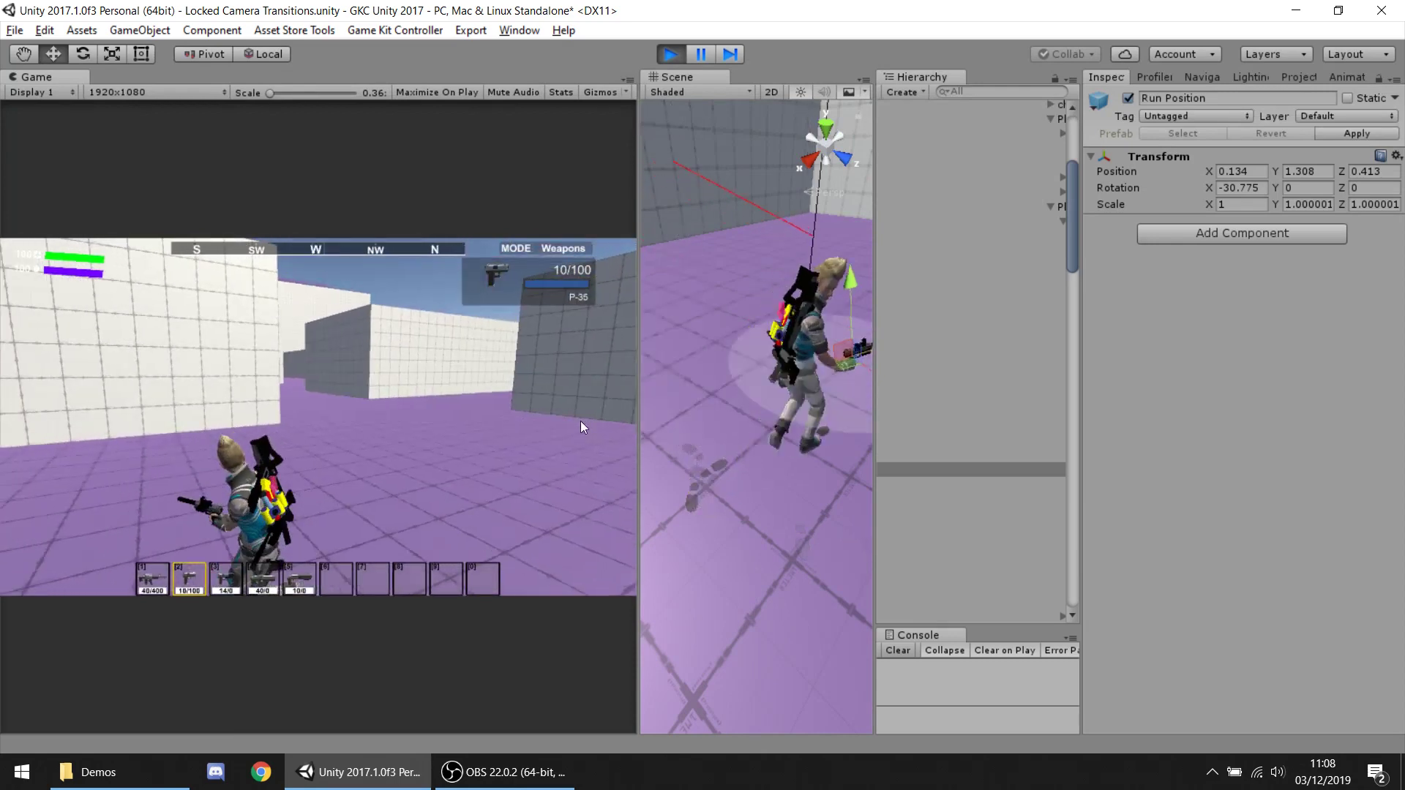
pyautogui.press('s')
pyautogui.press('d')
pyautogui.press('w')
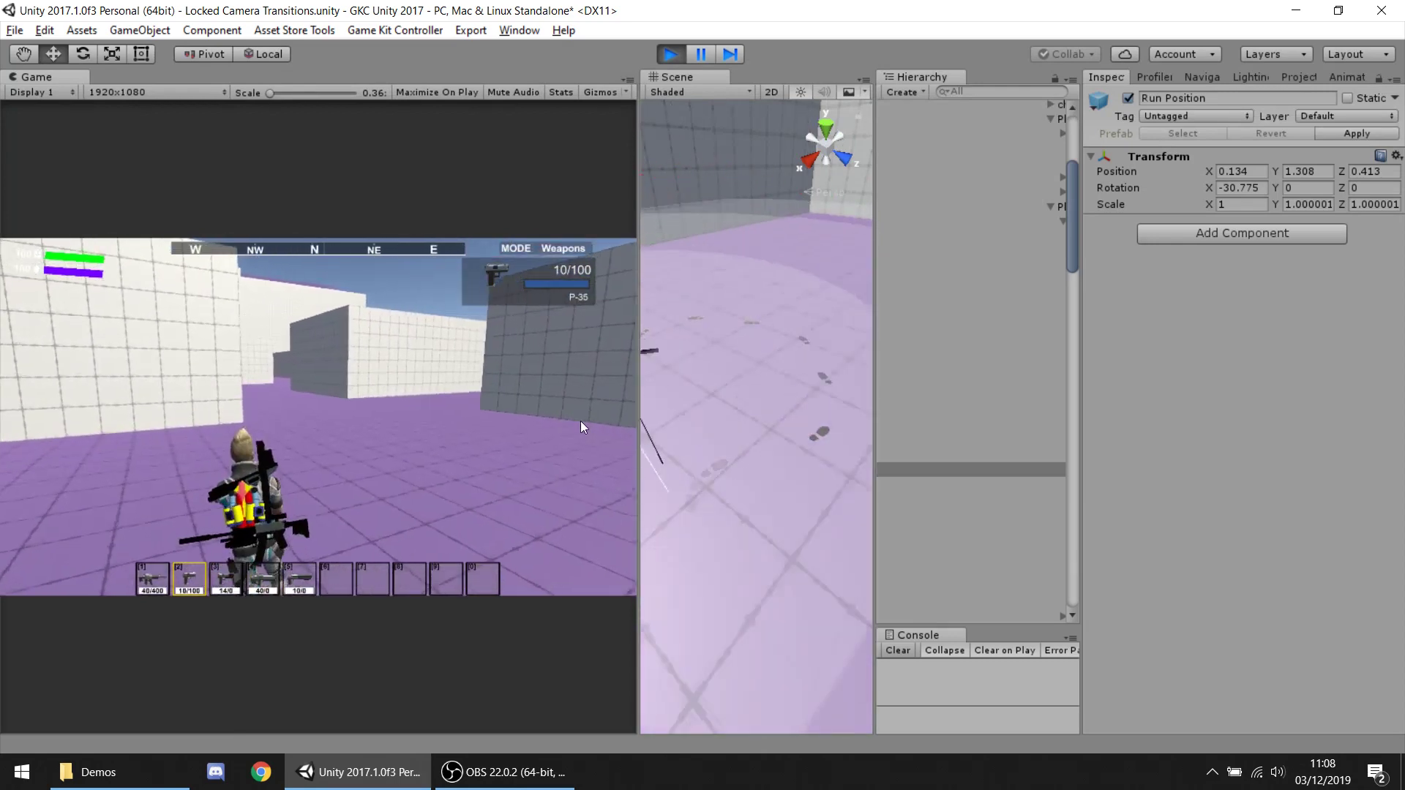
pyautogui.press('a')
pyautogui.press('s')
pyautogui.press('d')
pyautogui.press('w')
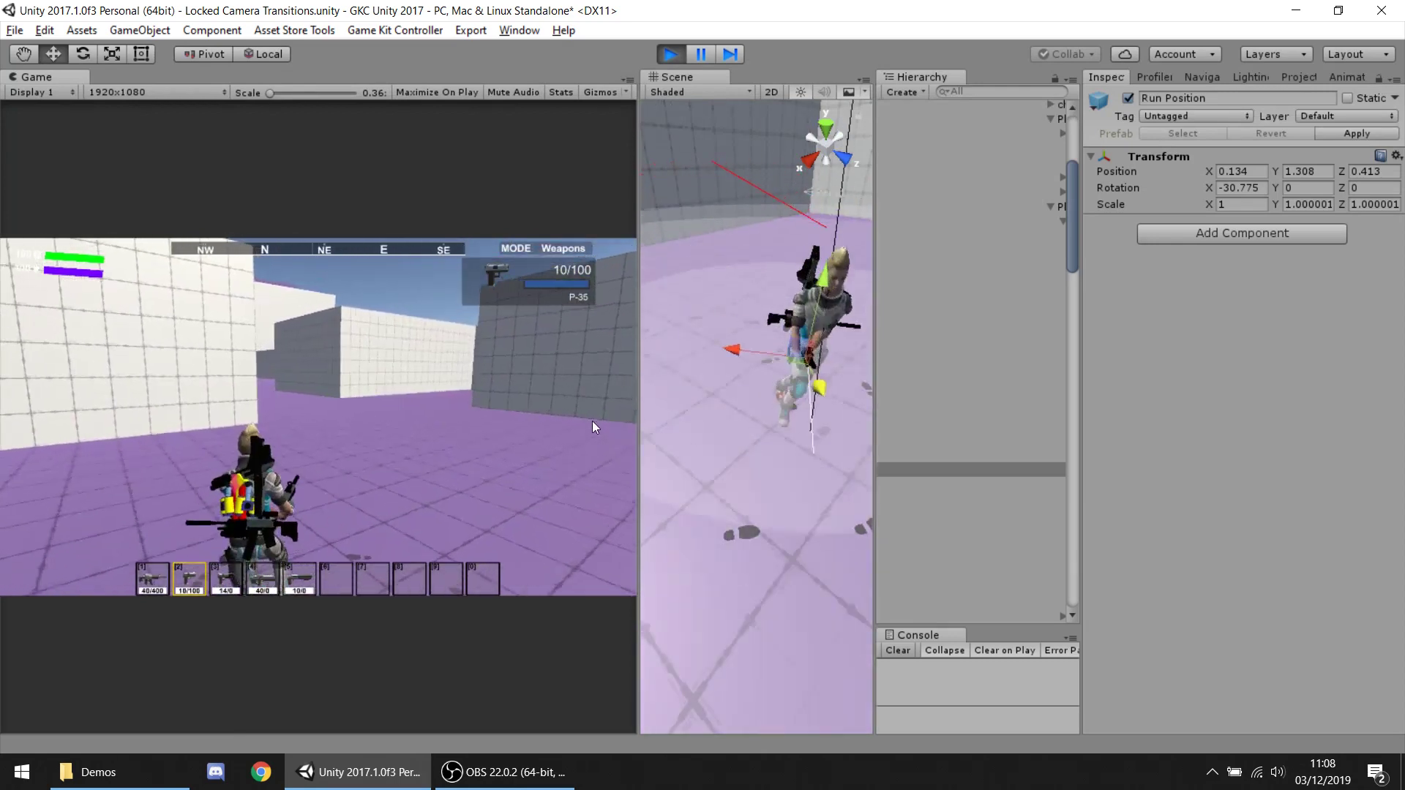
pyautogui.press('a')
pyautogui.press('s')
pyautogui.press('d')
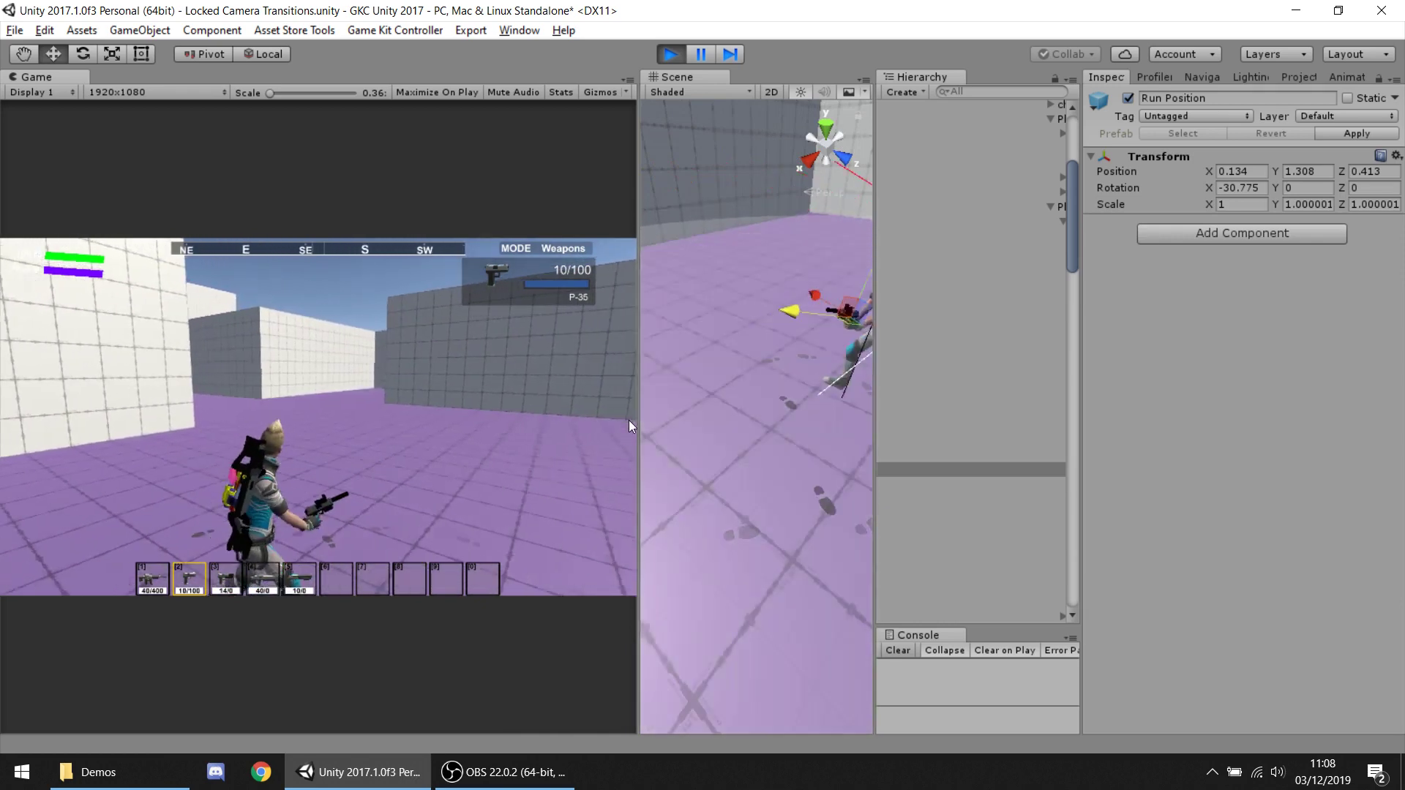
pyautogui.press('w')
pyautogui.press('a')
pyautogui.press('a')
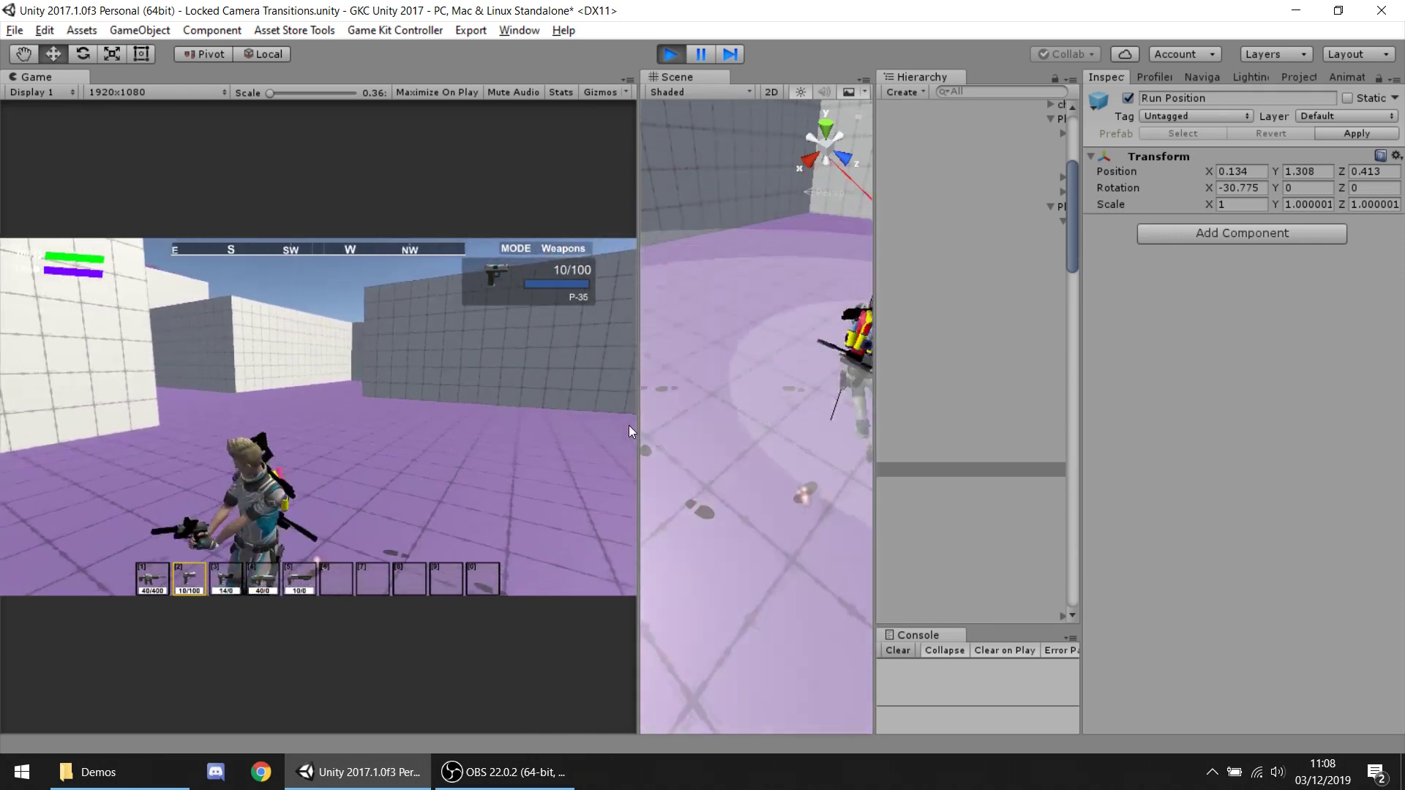
pyautogui.press('s')
pyautogui.press('w')
pyautogui.press('w')
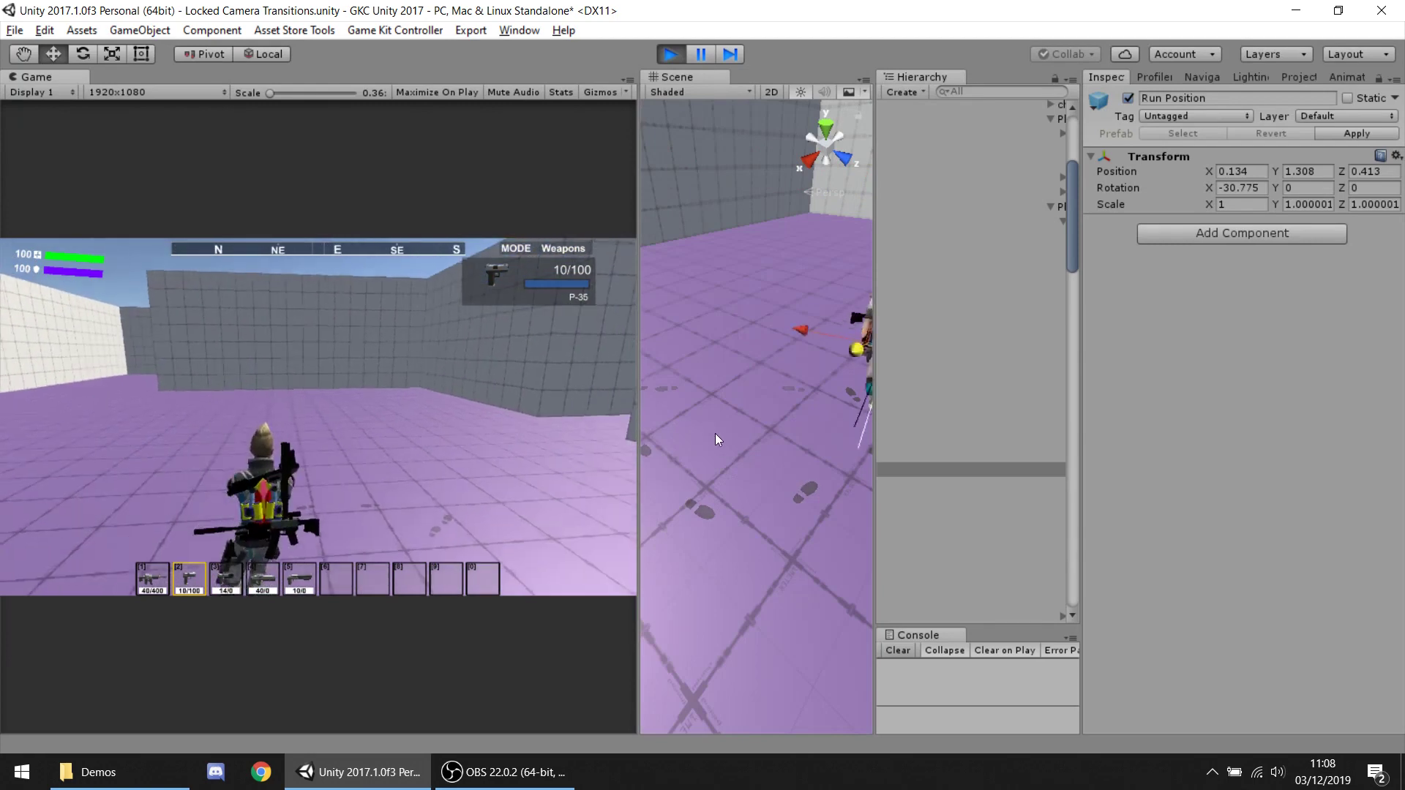
# Adjust the P-35's Run Position transform to position 0.129, 0.945, 0.098 and rotation 22.642, 1.338, 0.256.
pyautogui.press('Escape')
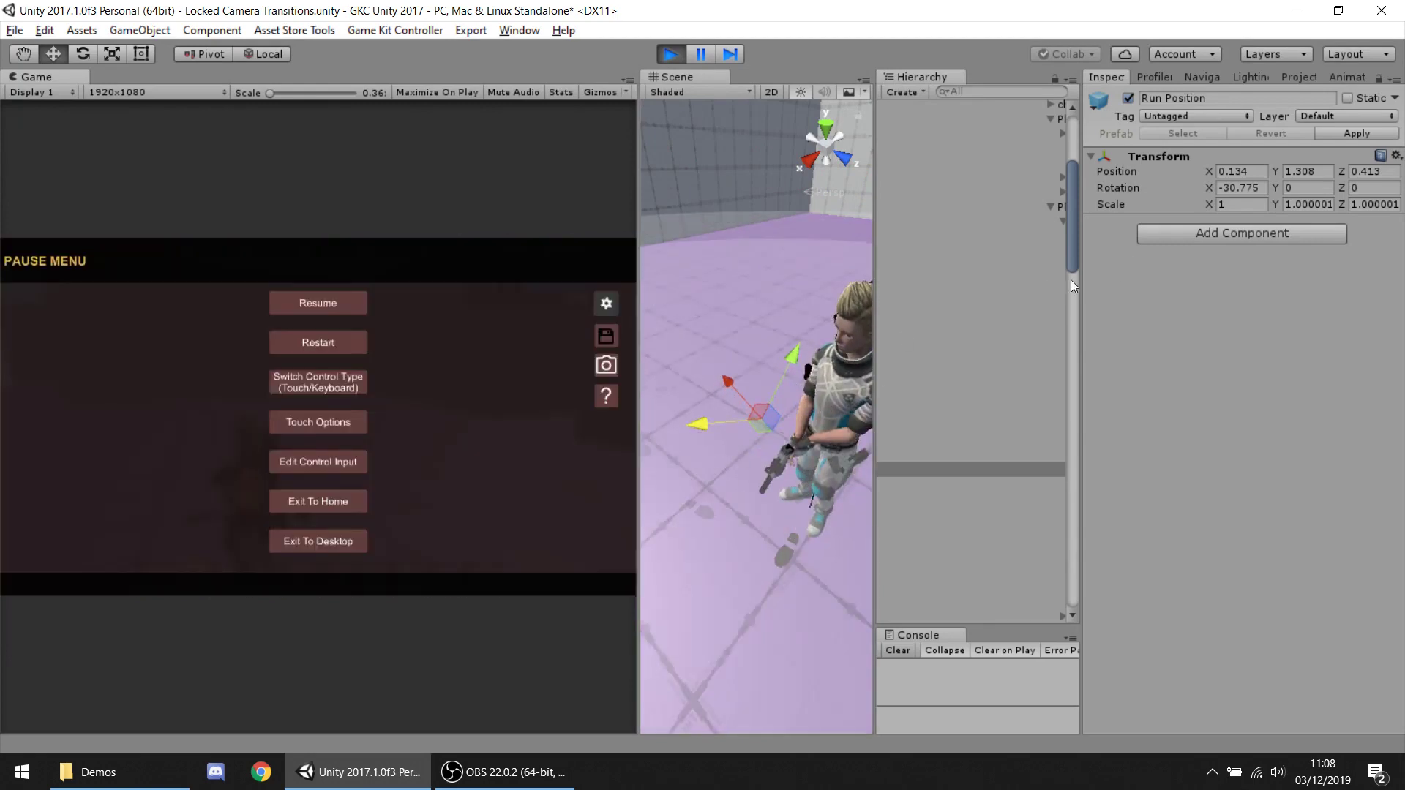
pyautogui.press('Escape')
pyautogui.press('e')
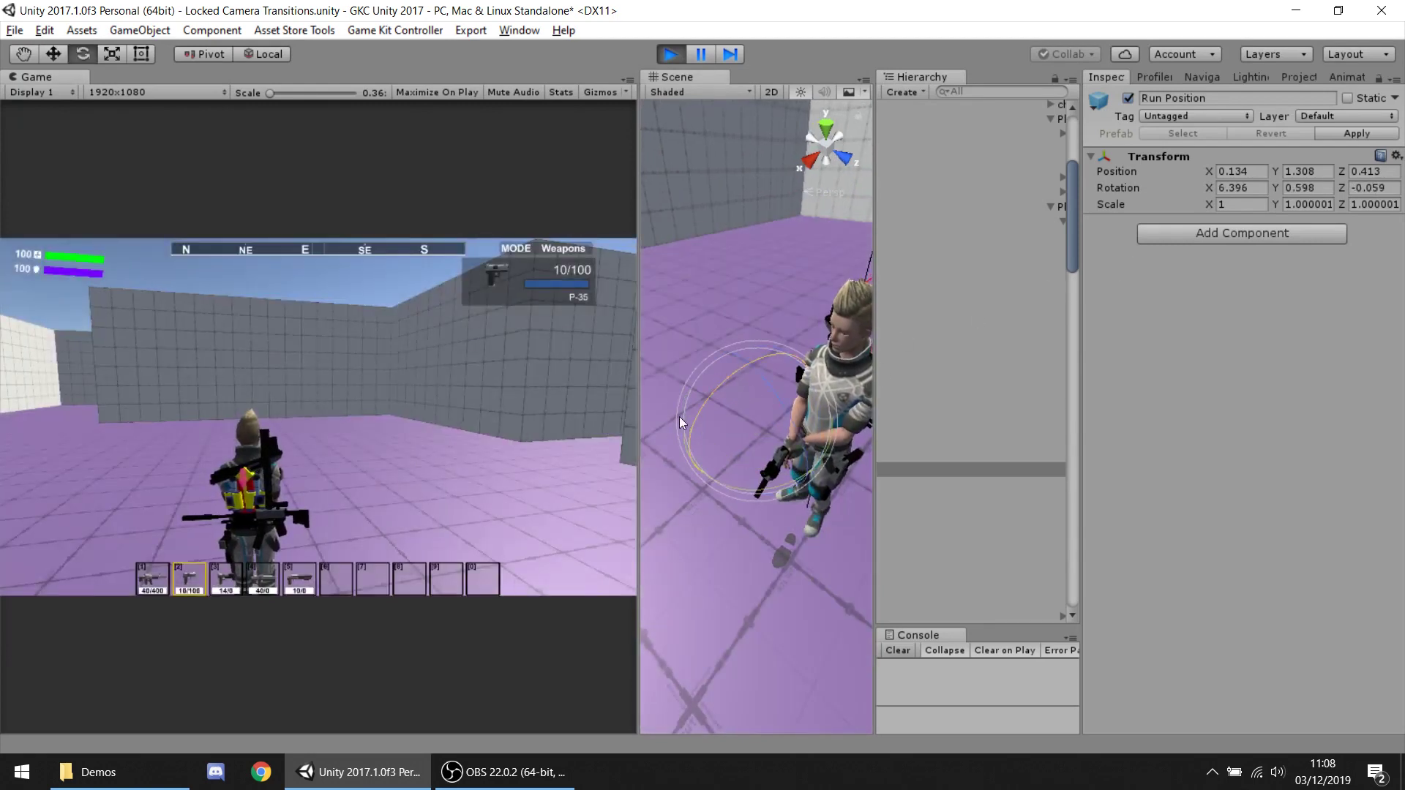
pyautogui.moveTo(680, 419); pyautogui.dragTo(722, 426)
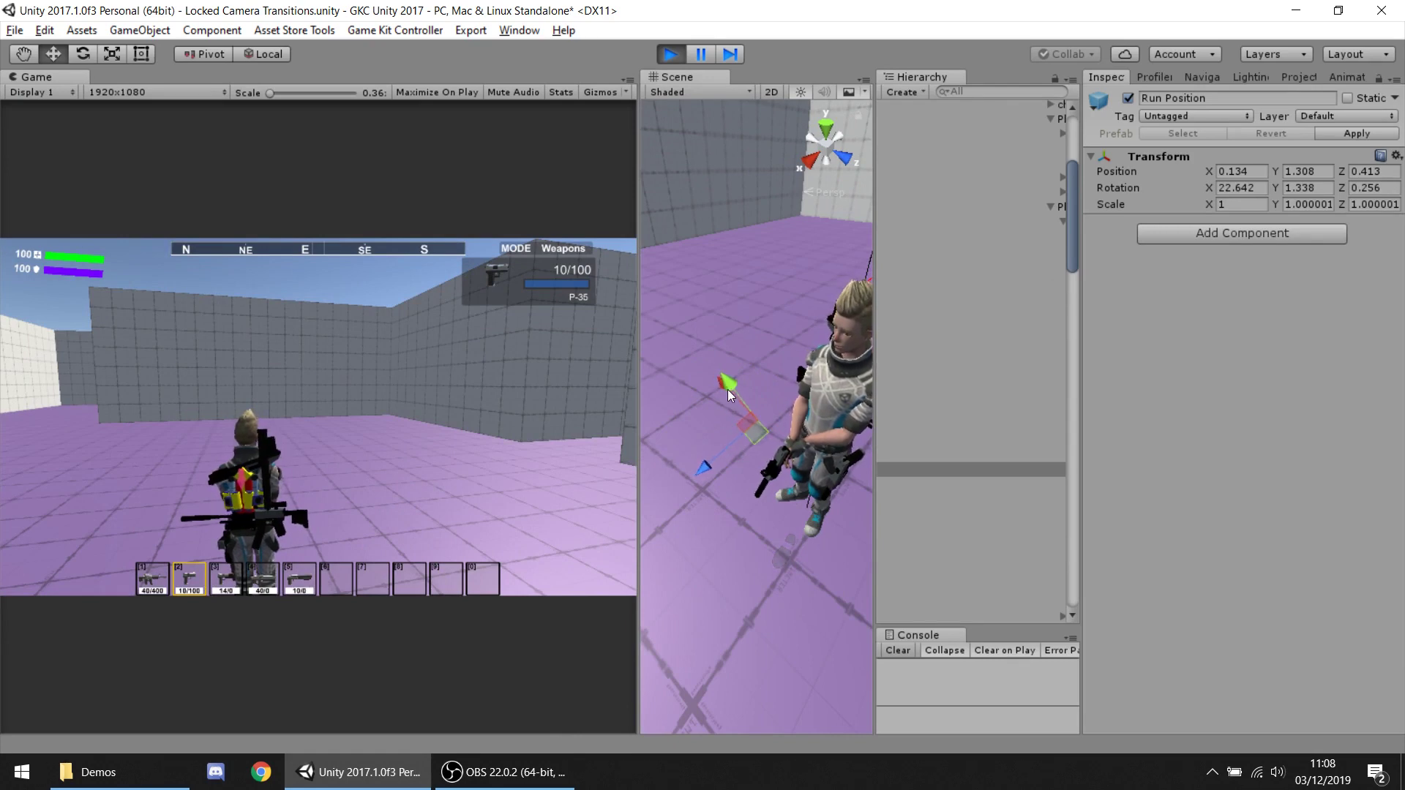
pyautogui.moveTo(735, 483); pyautogui.dragTo(737, 480)
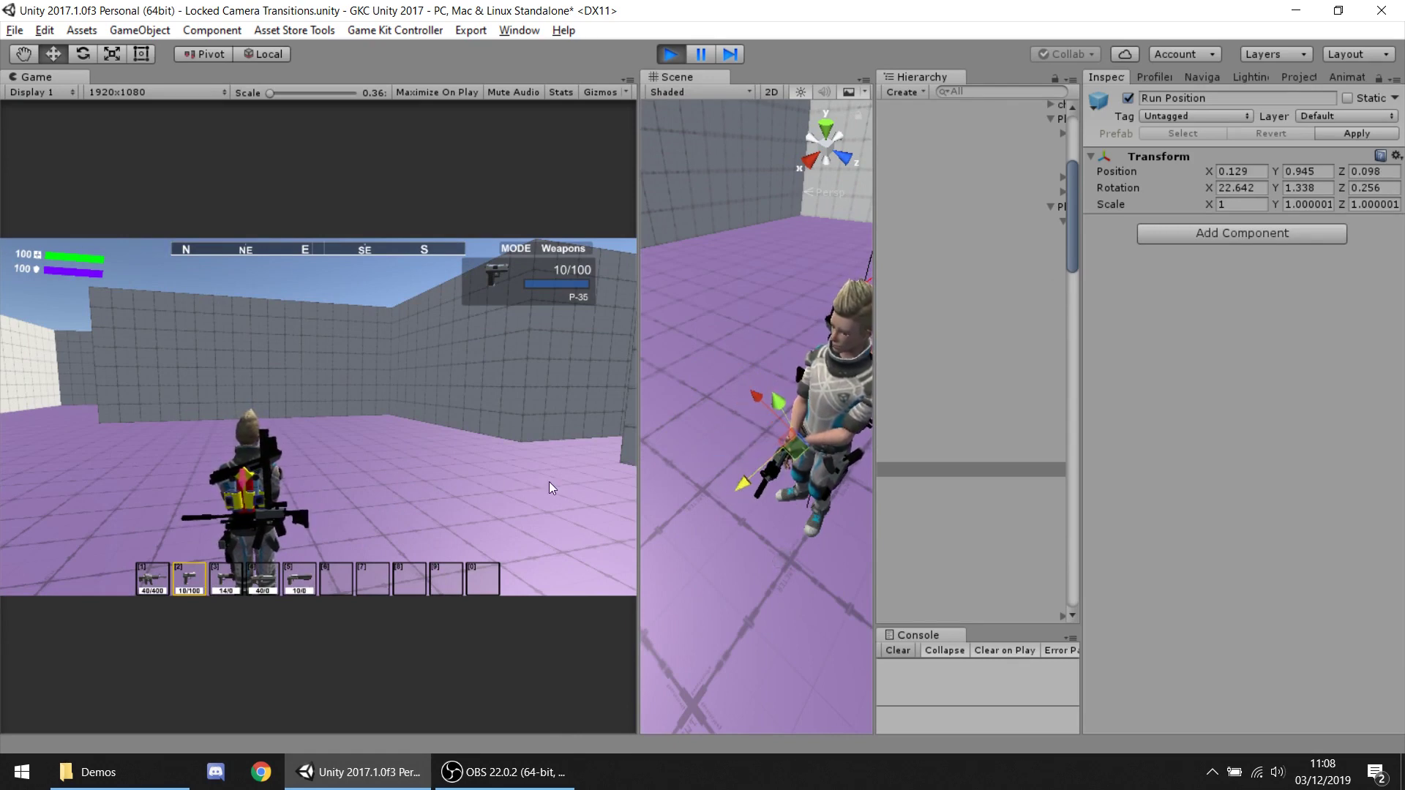
# Run the character forward and to the left to test the lowered P-35 run position, finishing with the game paused.
pyautogui.click(508, 467)
pyautogui.press('w')
pyautogui.press('a')
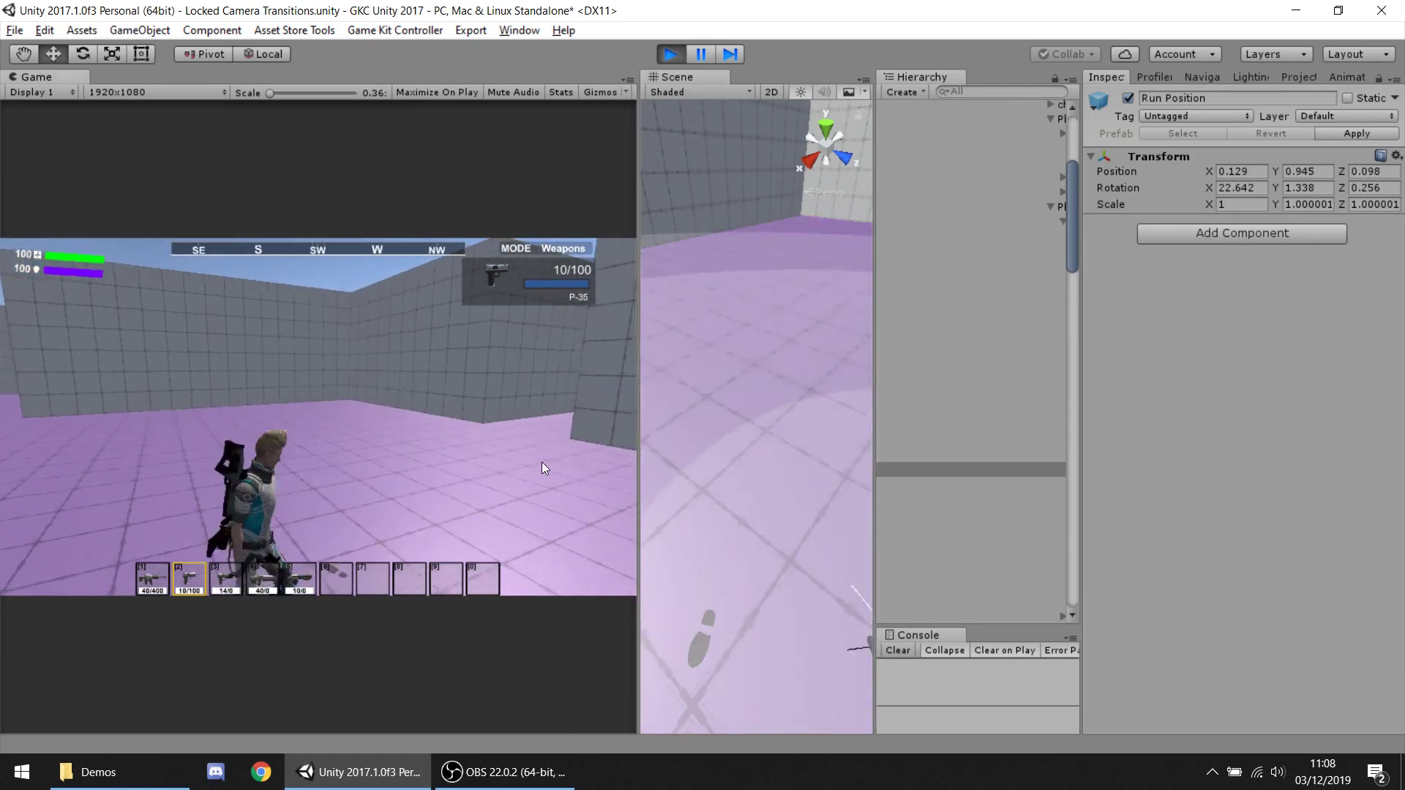
pyautogui.press('Escape')
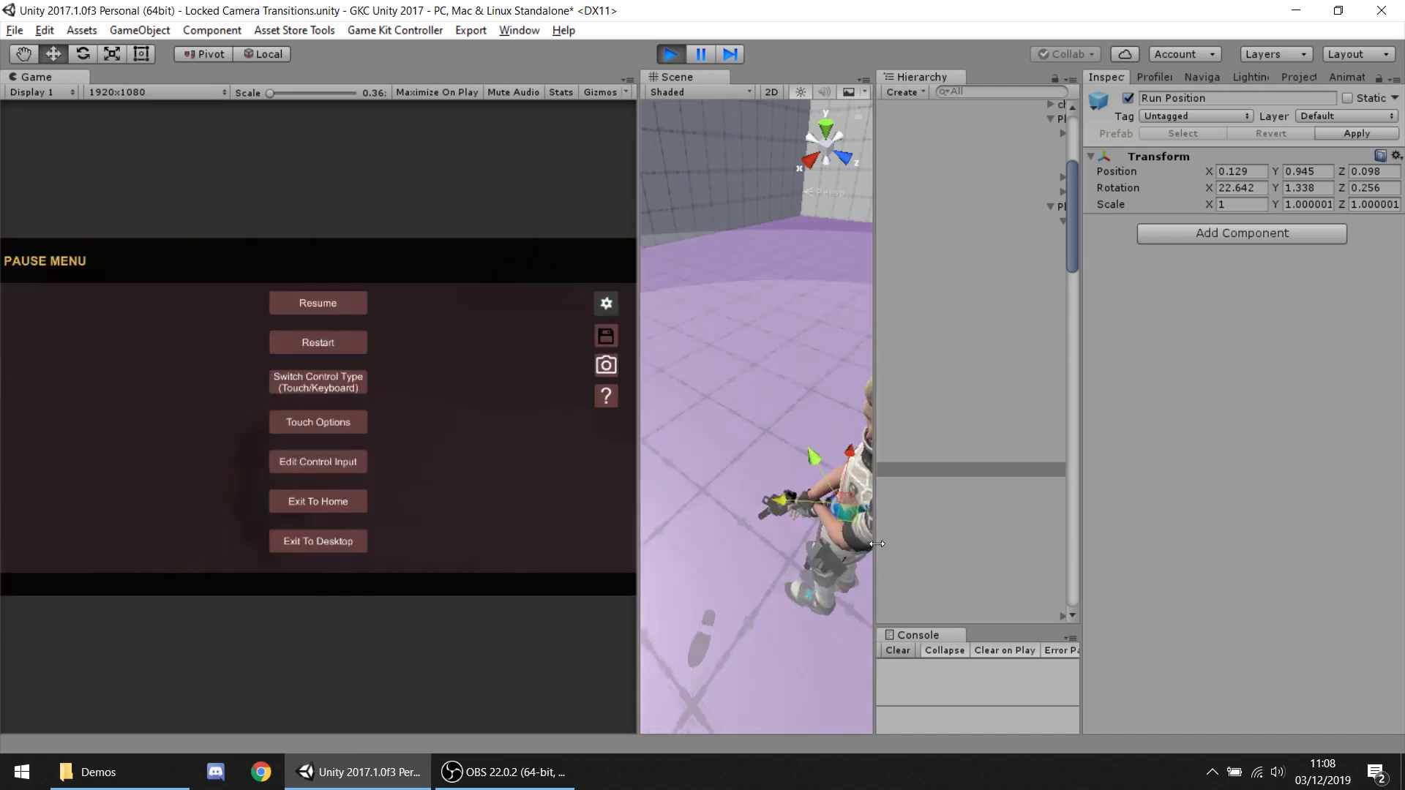
# Readjust the P-35's Run Position transform to position 0.131, 1.284, 0.24 and rotation -36.524, 0.242, 0.831.
pyautogui.press('Escape')
pyautogui.moveTo(807, 456); pyautogui.dragTo(895, 442)
pyautogui.press('e')
# Run the character in all directions to test the raised P-35 run position from several viewing angles.
pyautogui.press('w')
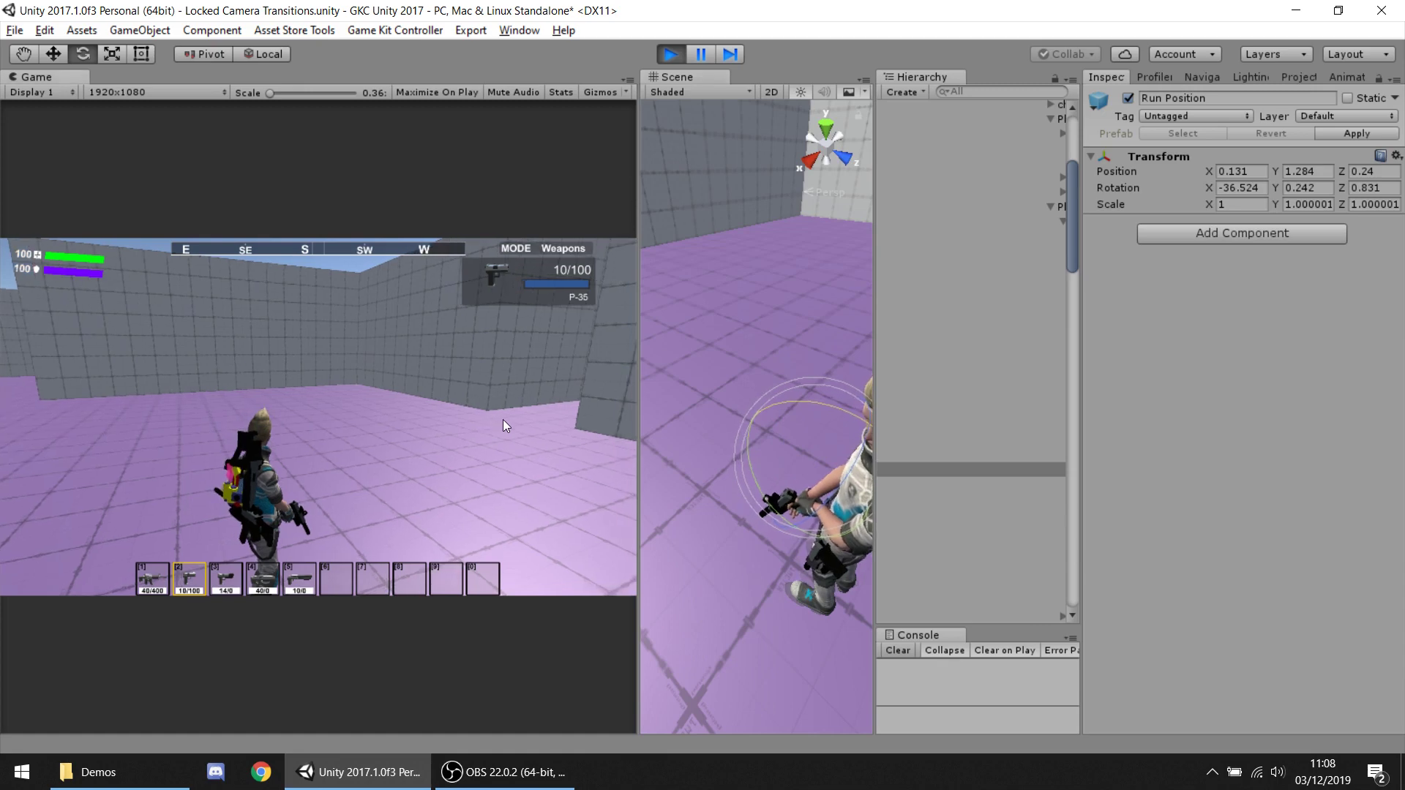
pyautogui.press('d')
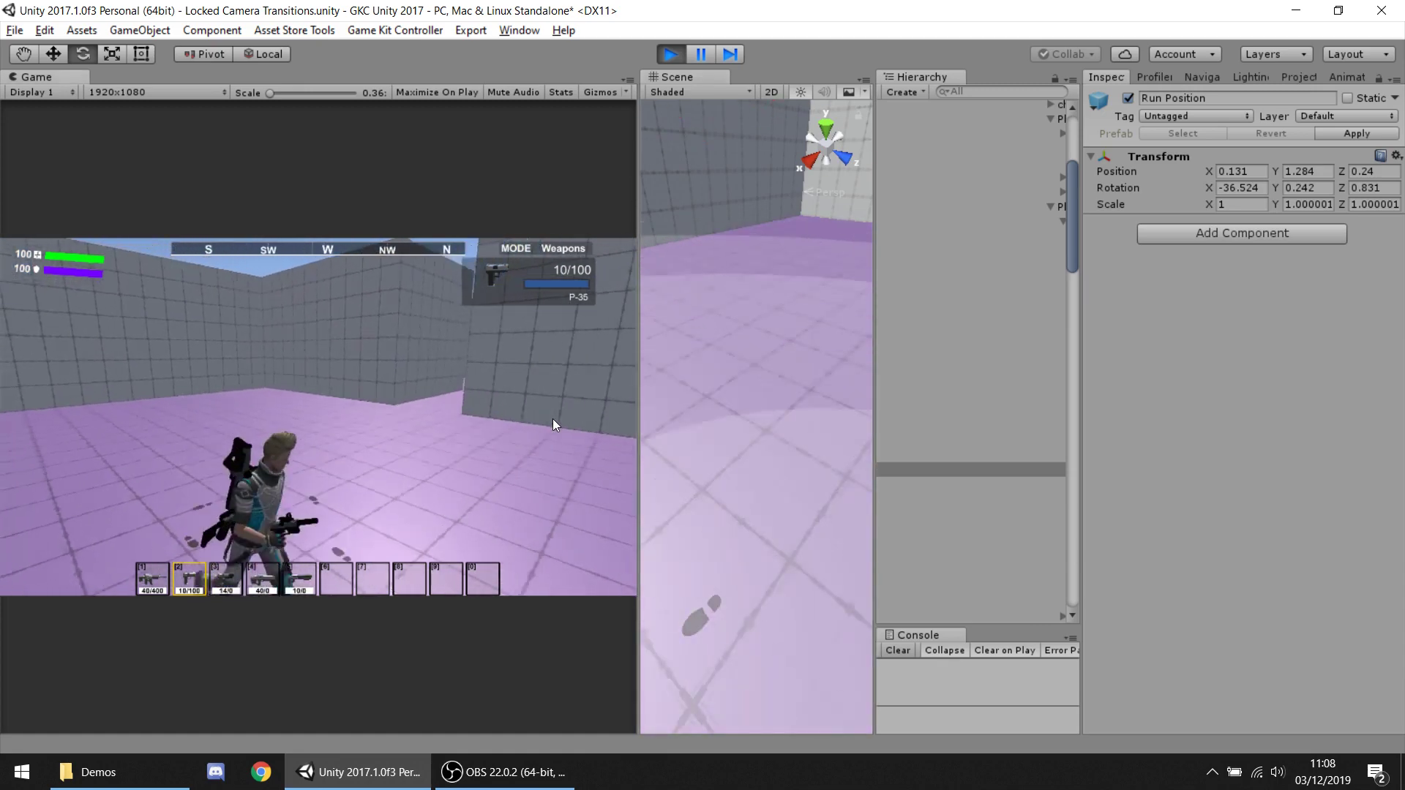
pyautogui.press('w')
pyautogui.press('a')
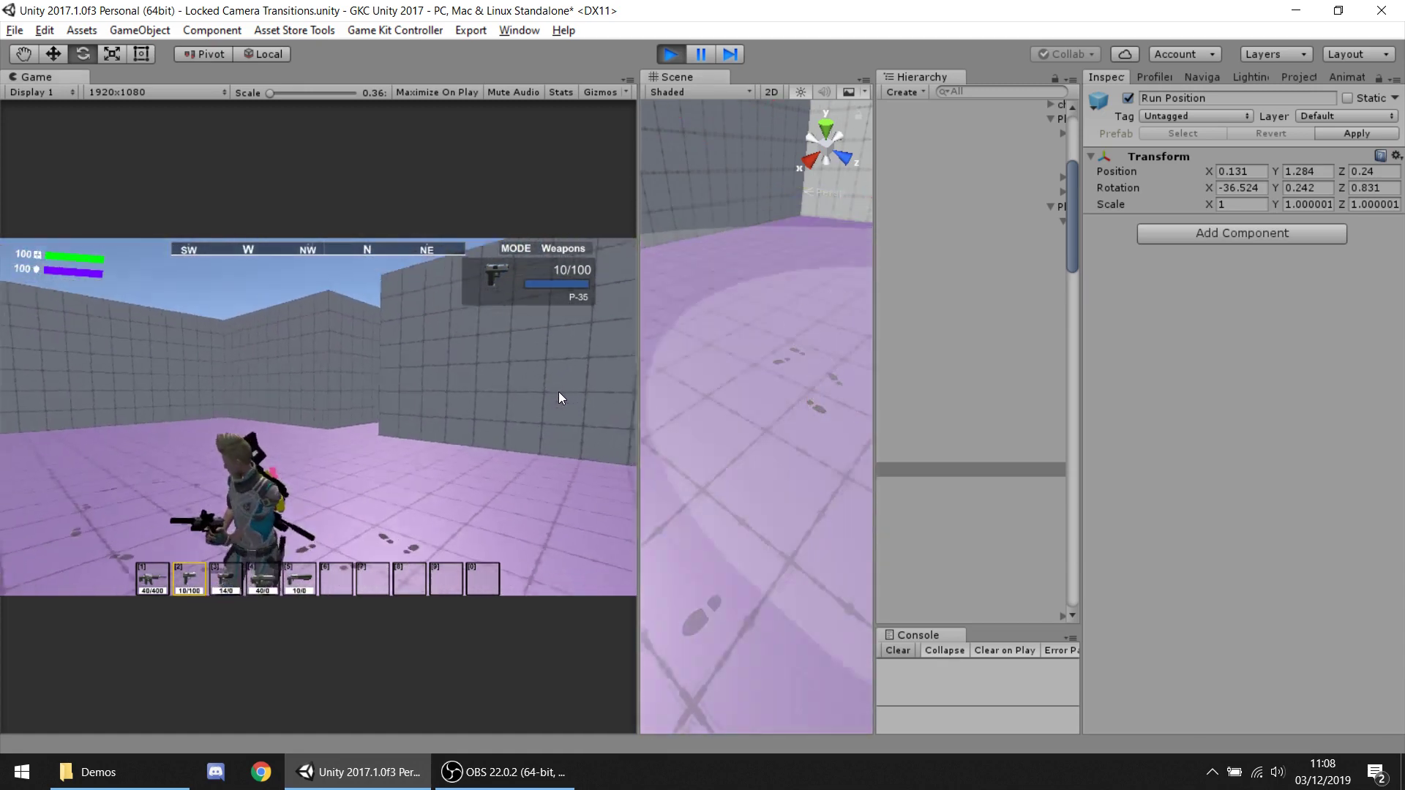
pyautogui.press('w')
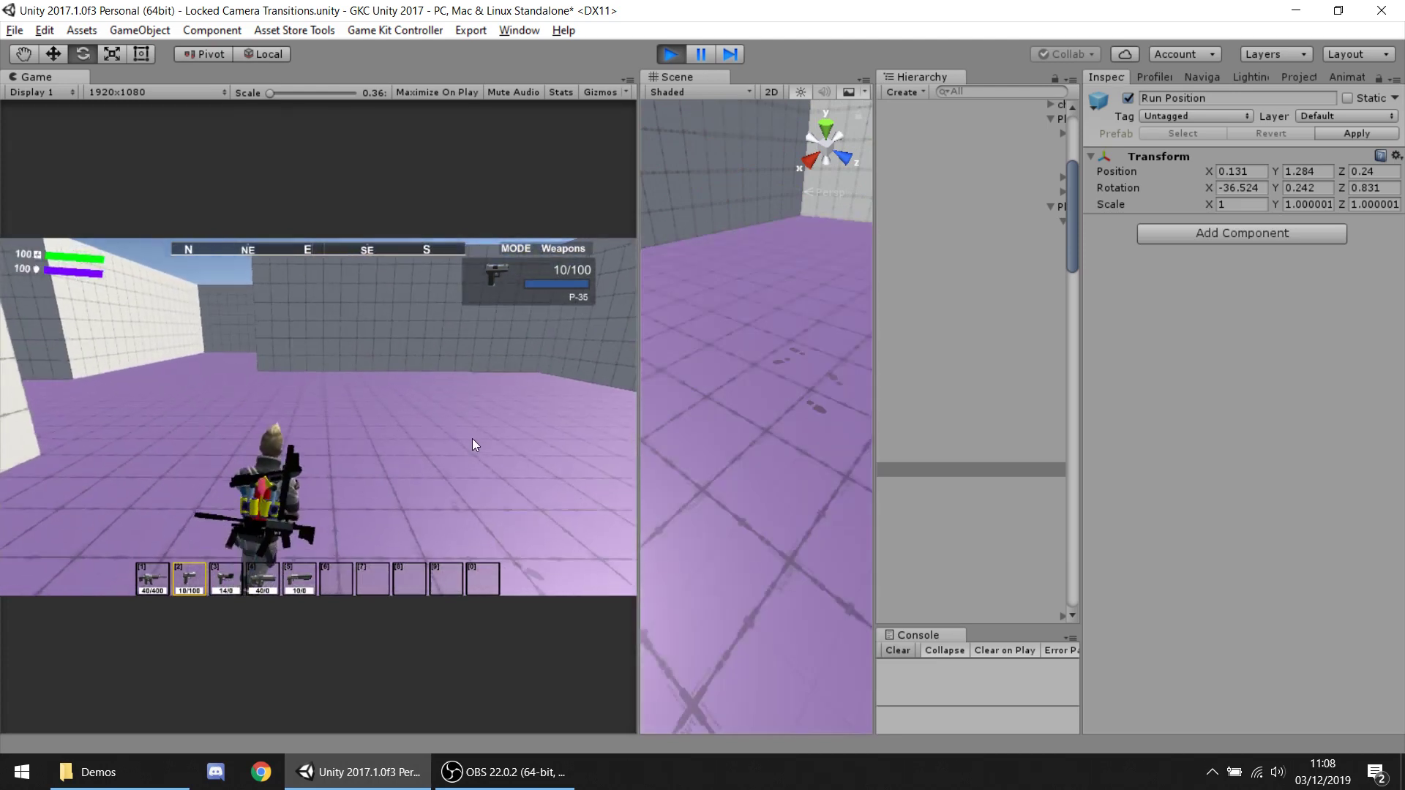
pyautogui.press('d')
pyautogui.press('s')
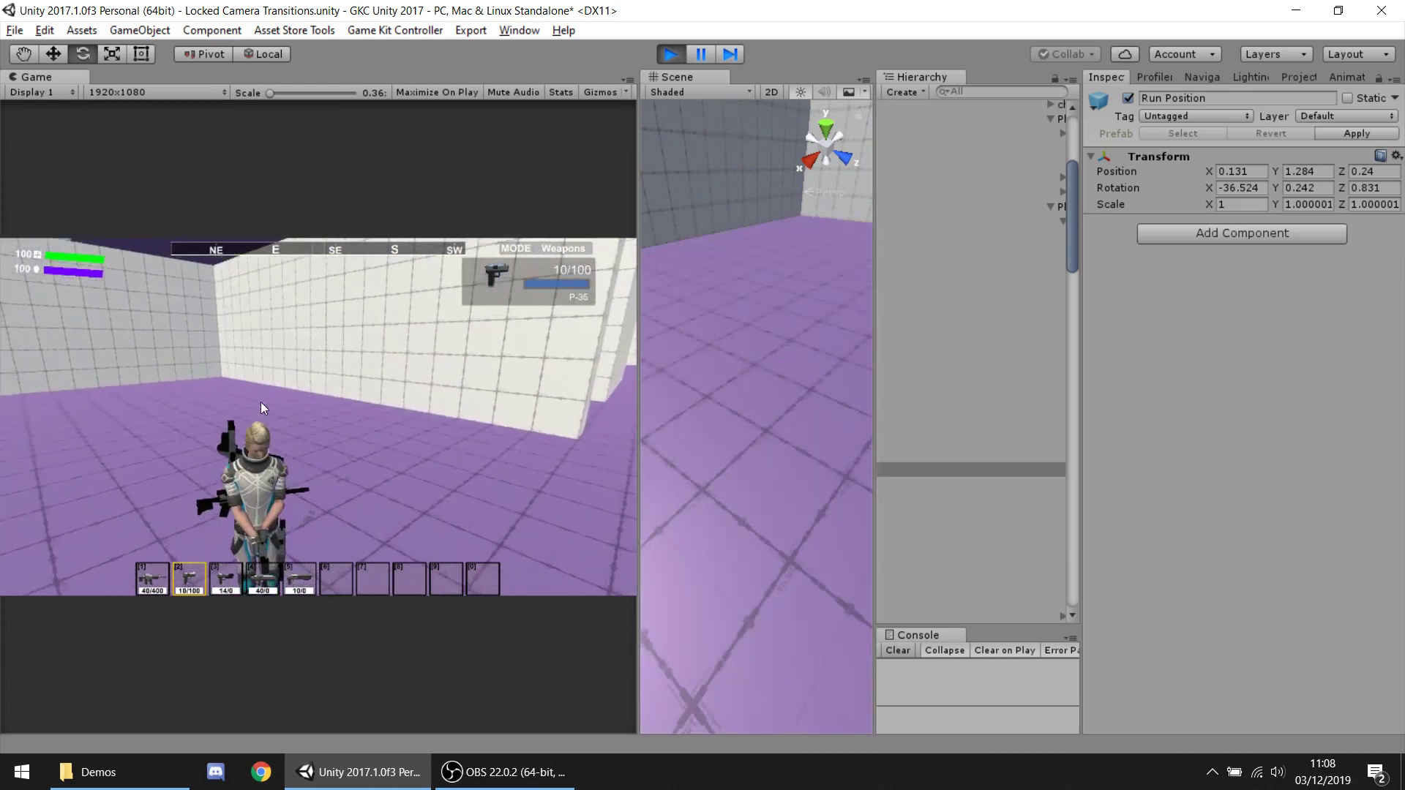
pyautogui.press('s')
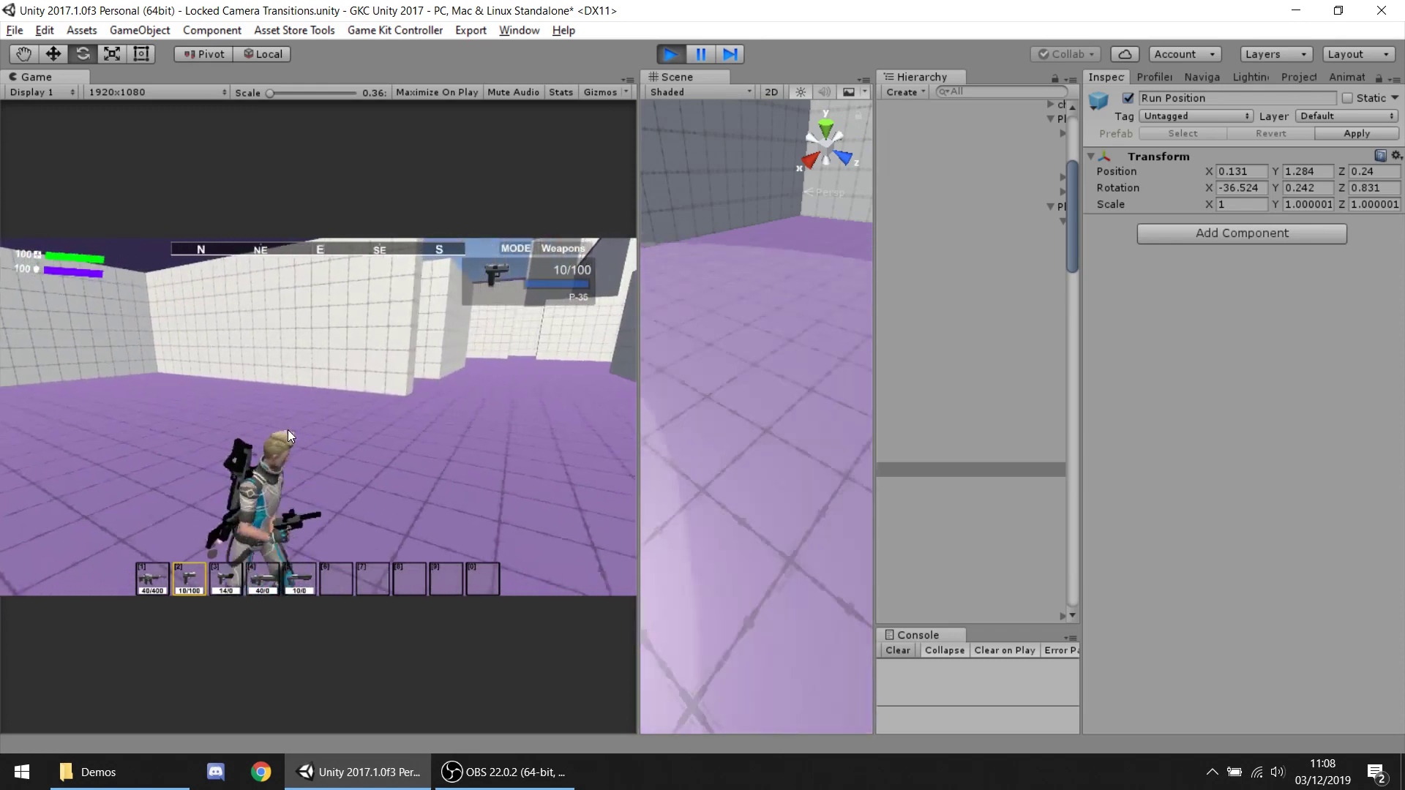
pyautogui.press('w')
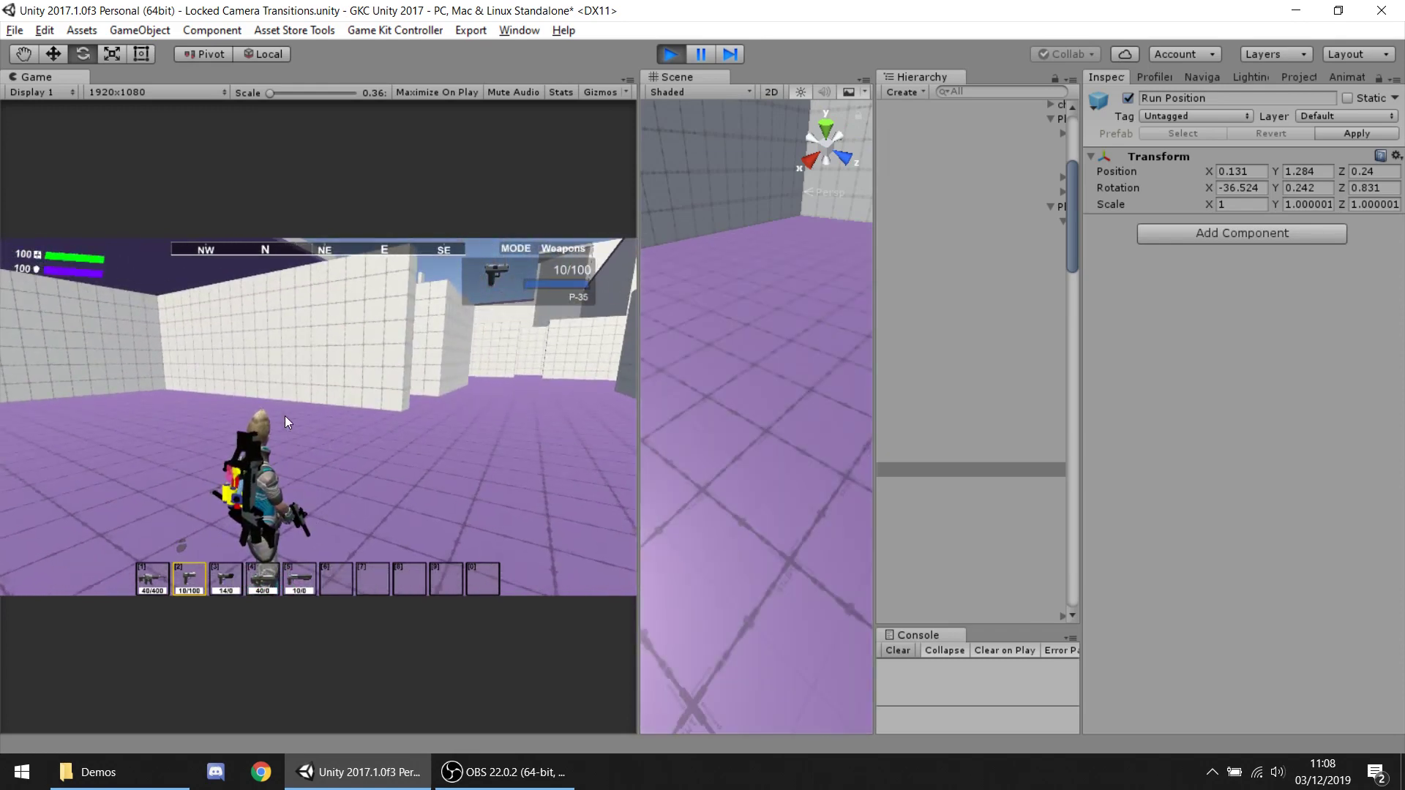
pyautogui.press('a')
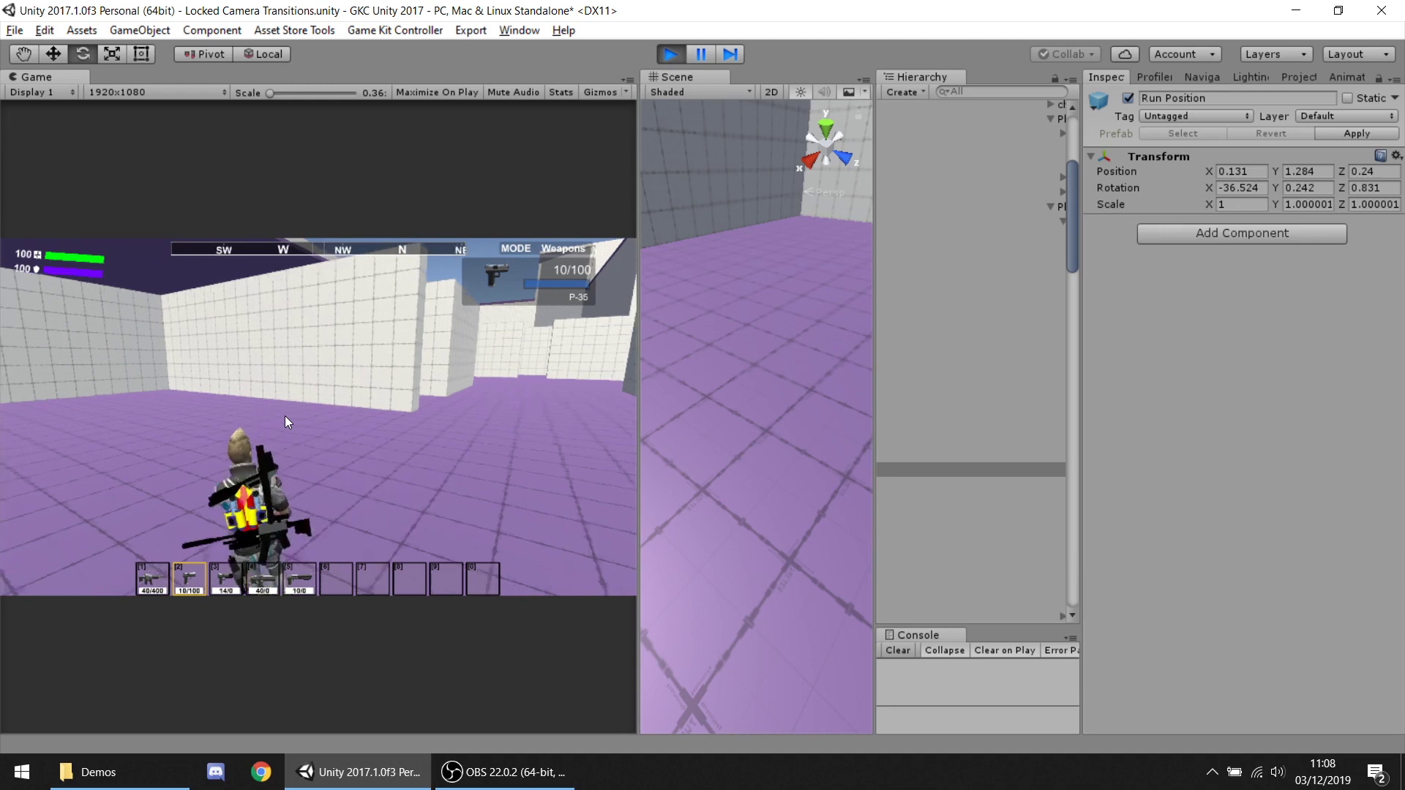
pyautogui.press('d')
pyautogui.press('w')
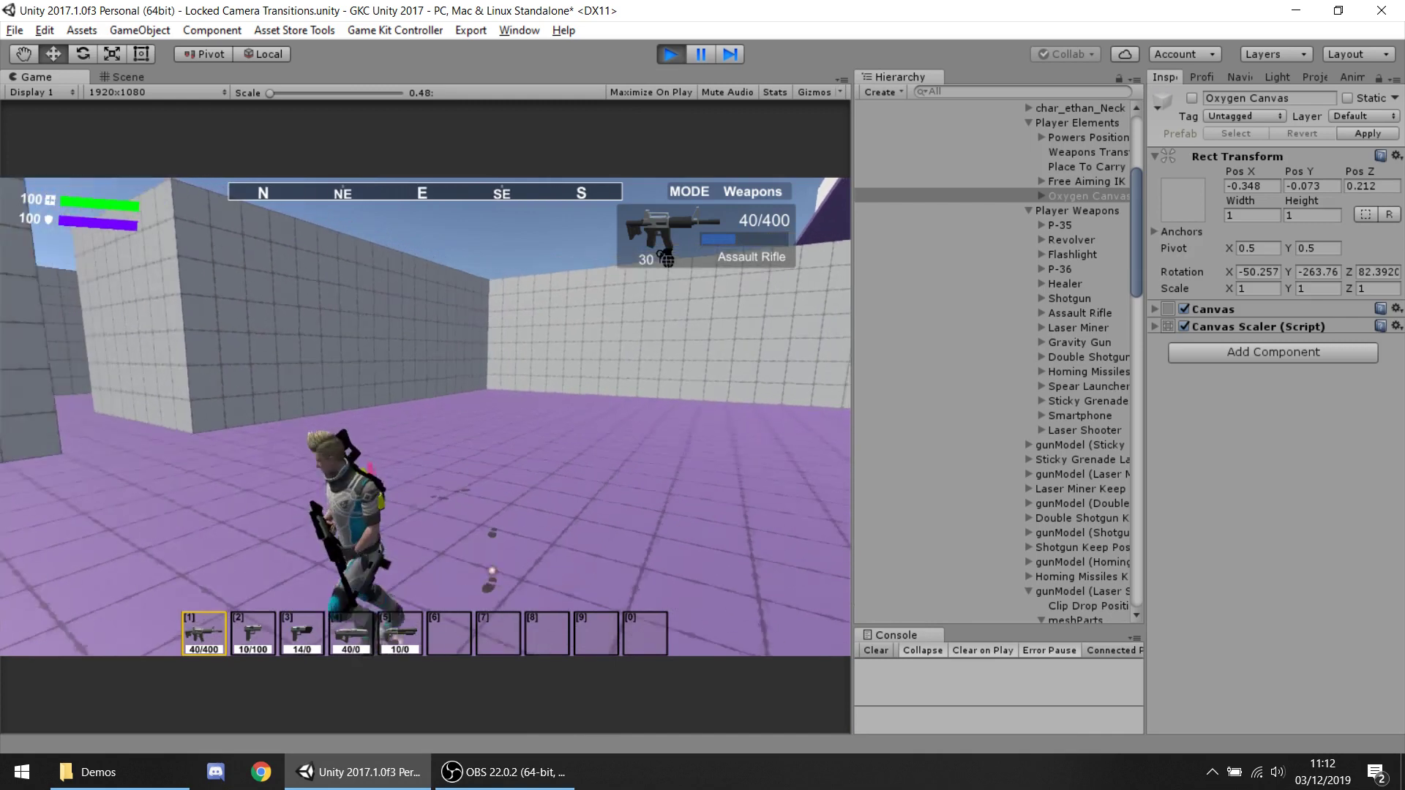
# Move the character in all directions with the Assault Rifle drawn to examine how it is carried while not aiming.
pyautogui.press('s')
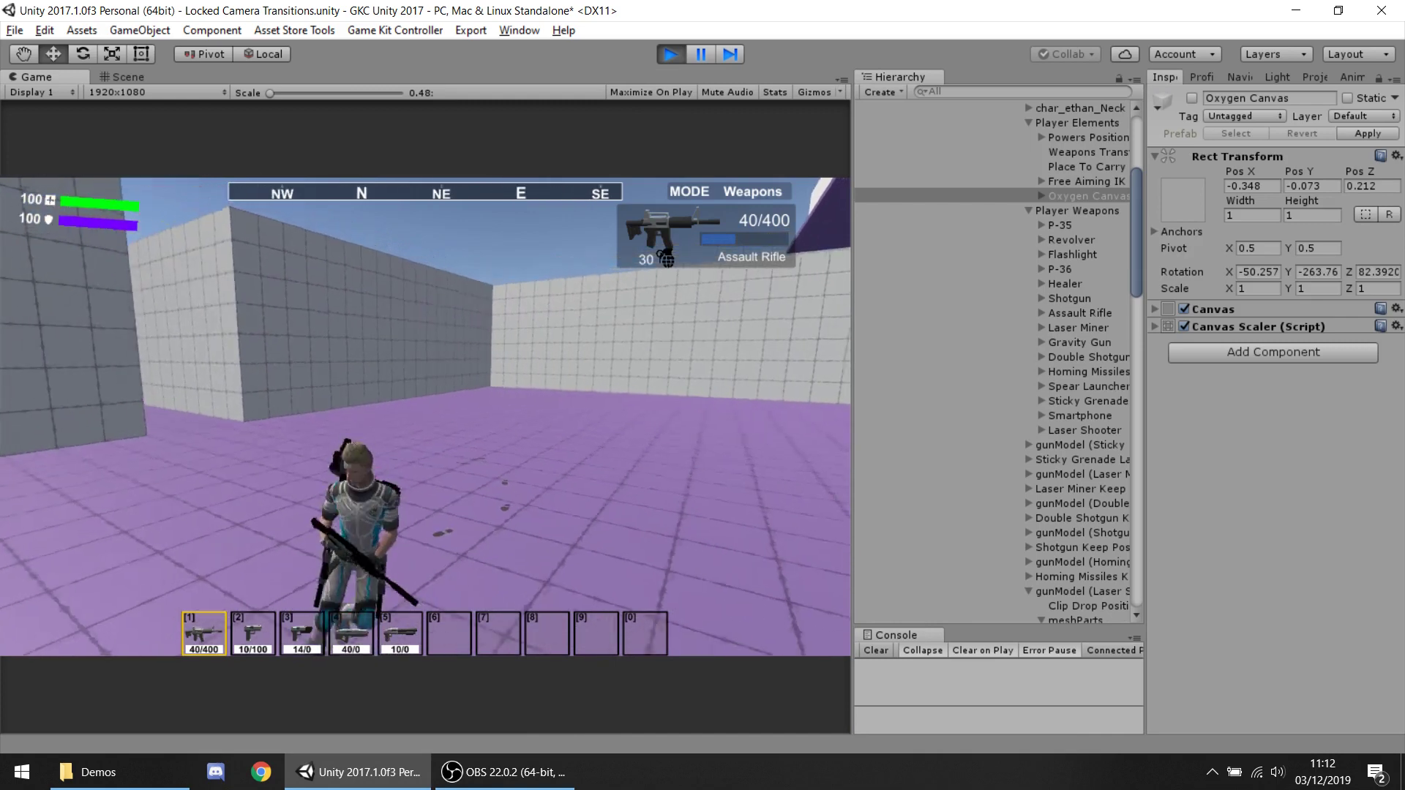
pyautogui.press('d')
pyautogui.press('w')
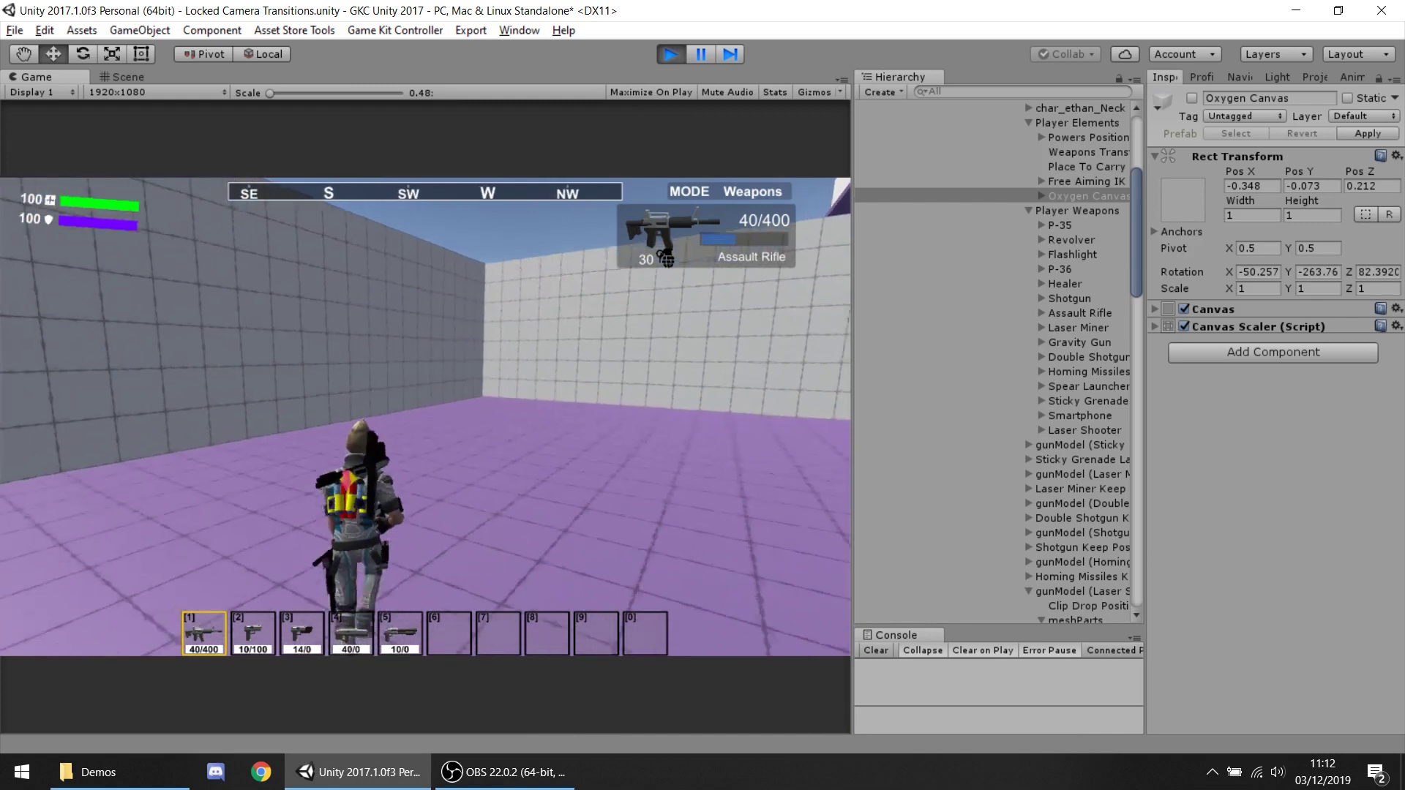
pyautogui.press('a')
pyautogui.press('s')
pyautogui.press('d')
pyautogui.press('w')
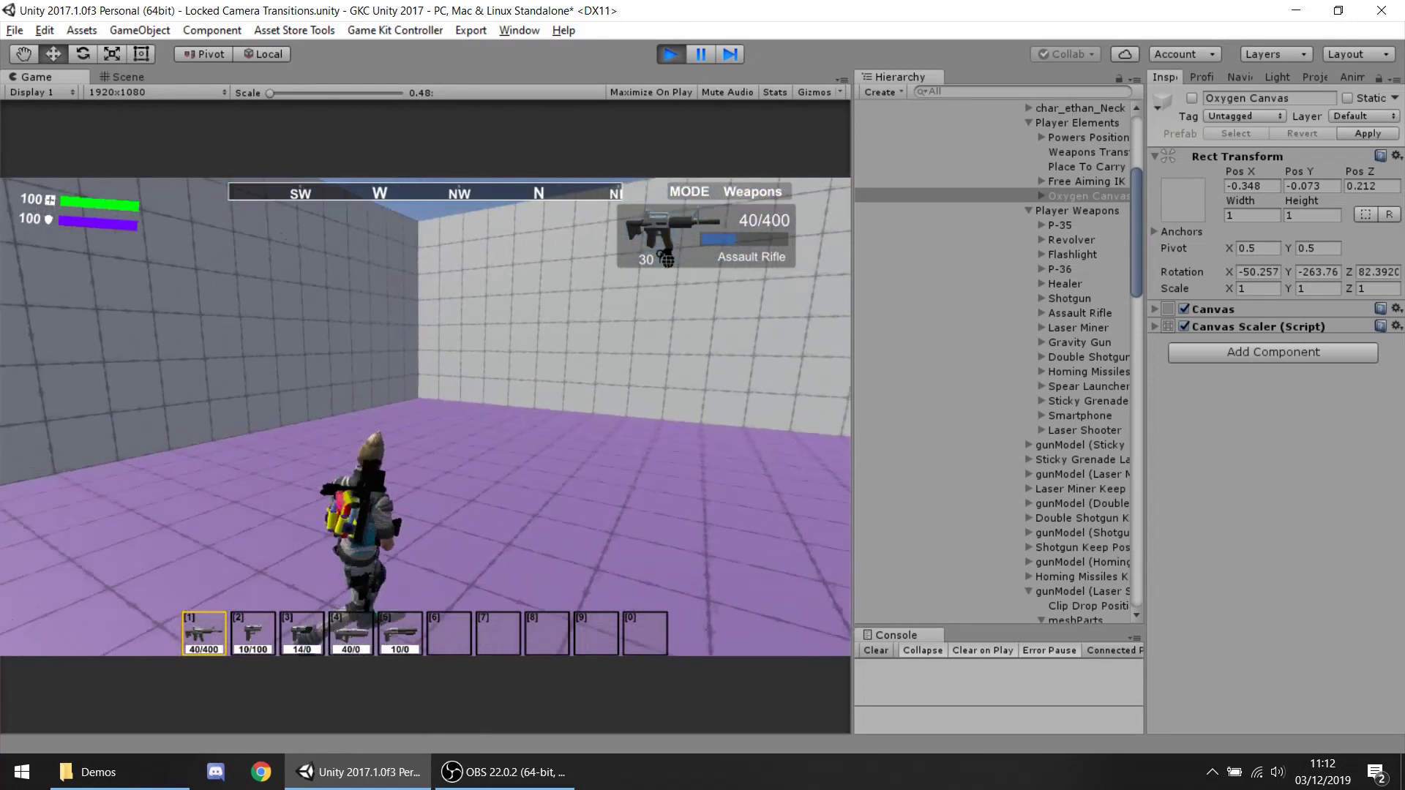
pyautogui.press('s')
pyautogui.press('d')
pyautogui.press('s')
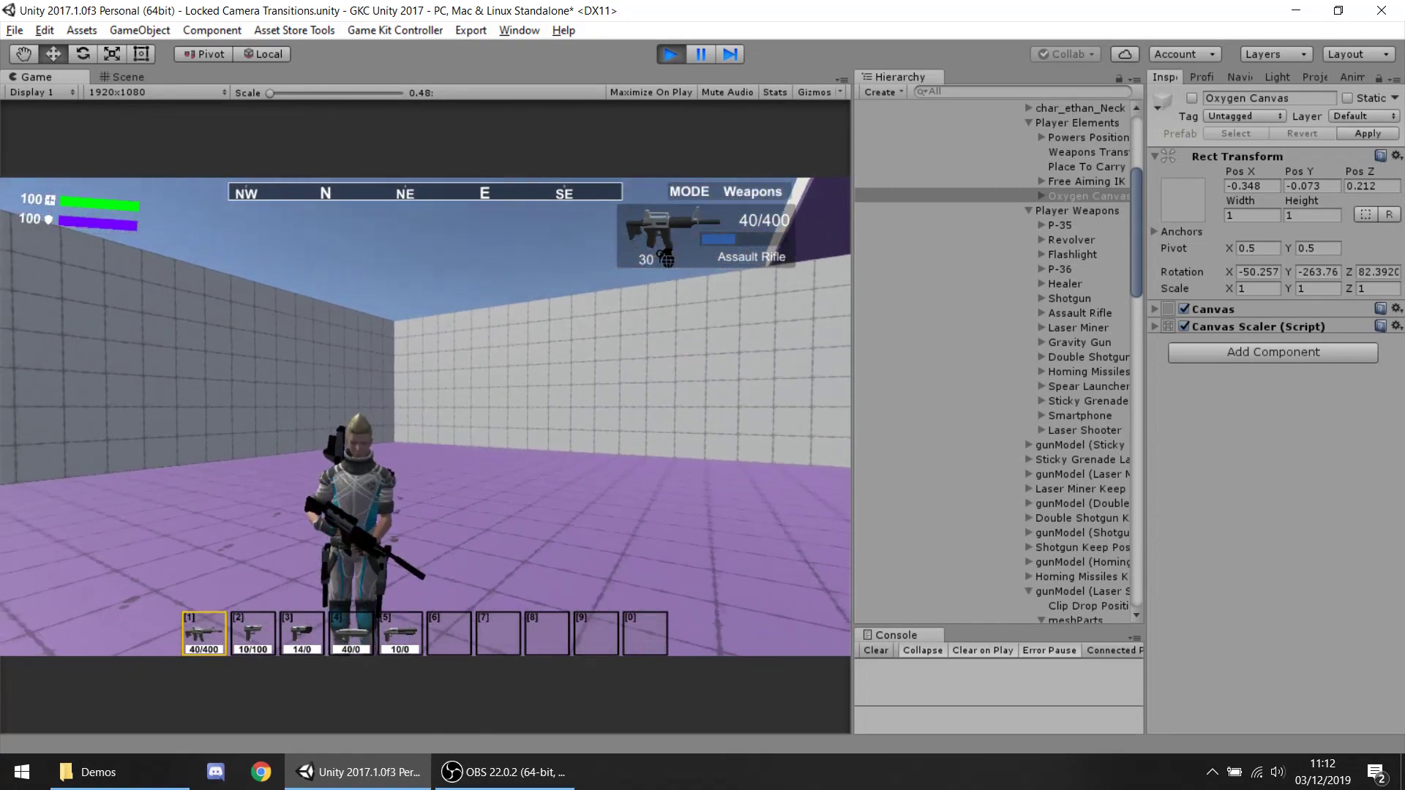
pyautogui.press('s')
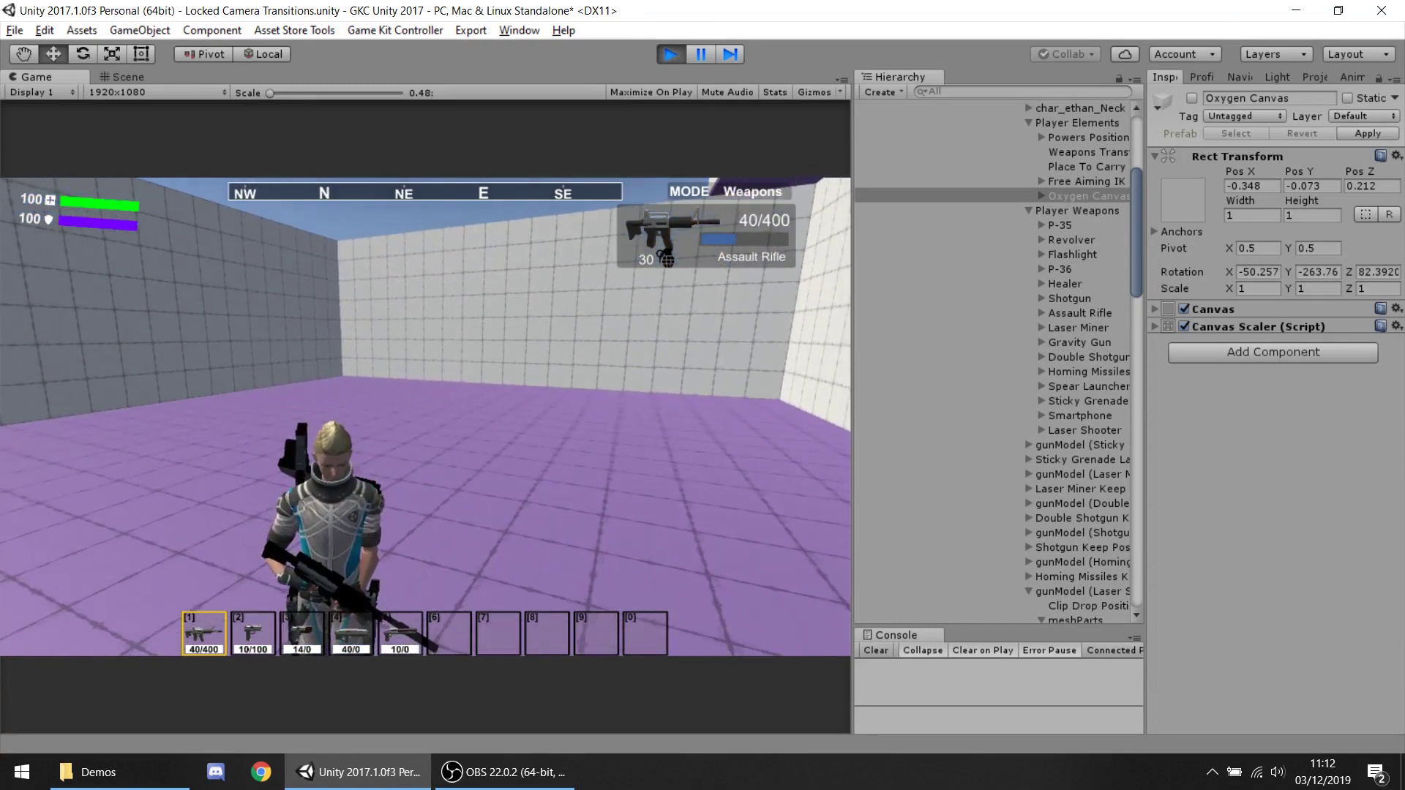
pyautogui.press('w')
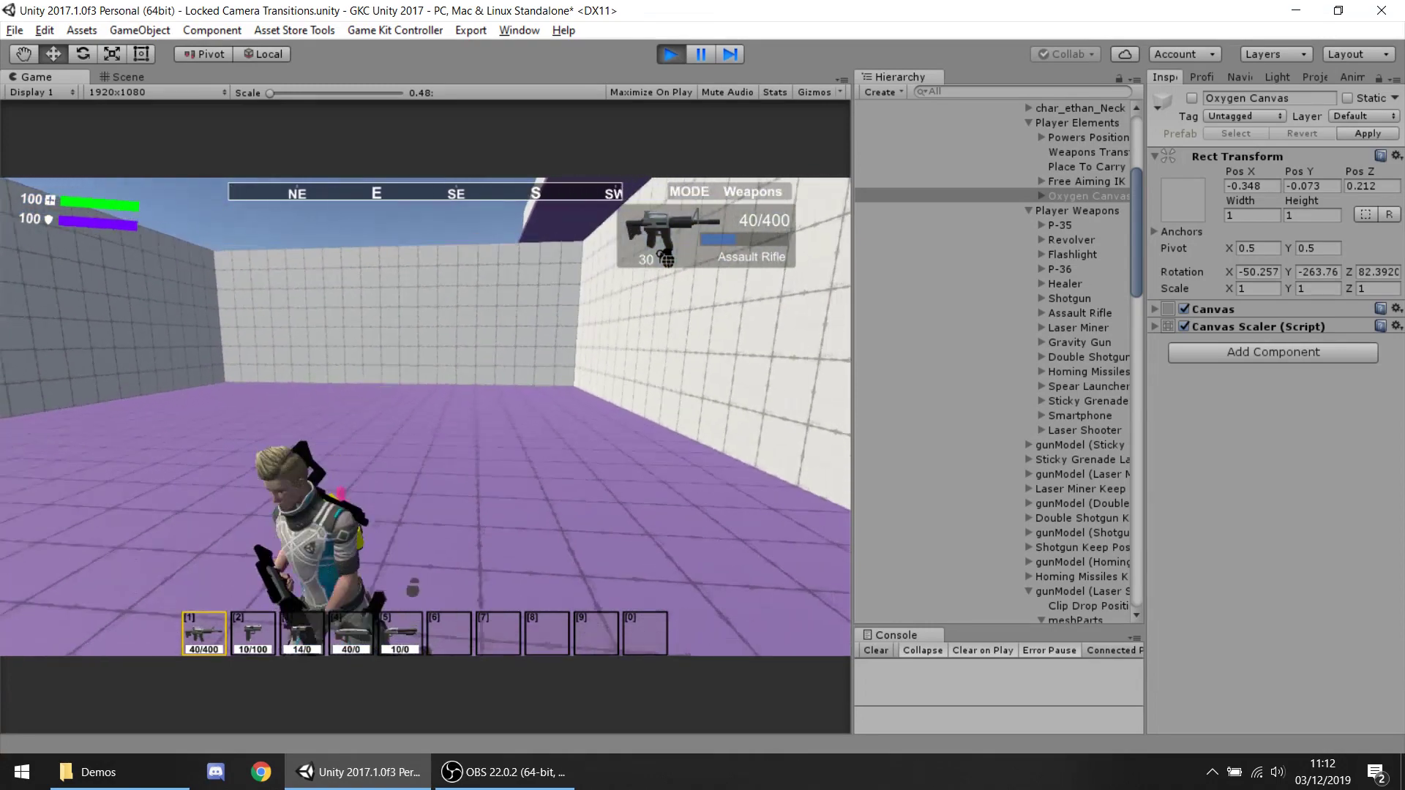
pyautogui.press('w')
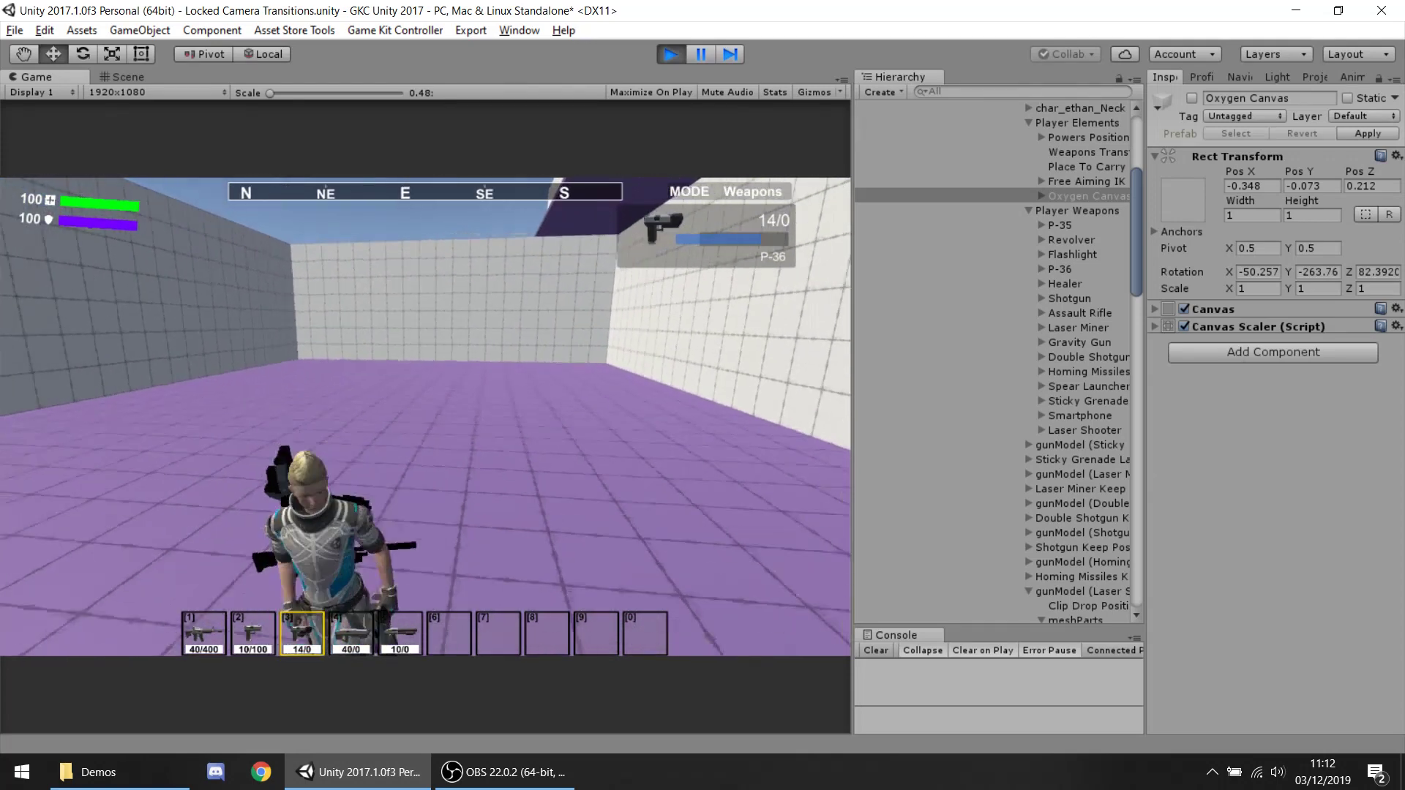
# Move with the P-36, switch to the P-35 in slot 2 and back to slot 3, comparing how both pistols are carried.
pyautogui.press('w')
pyautogui.press('w')
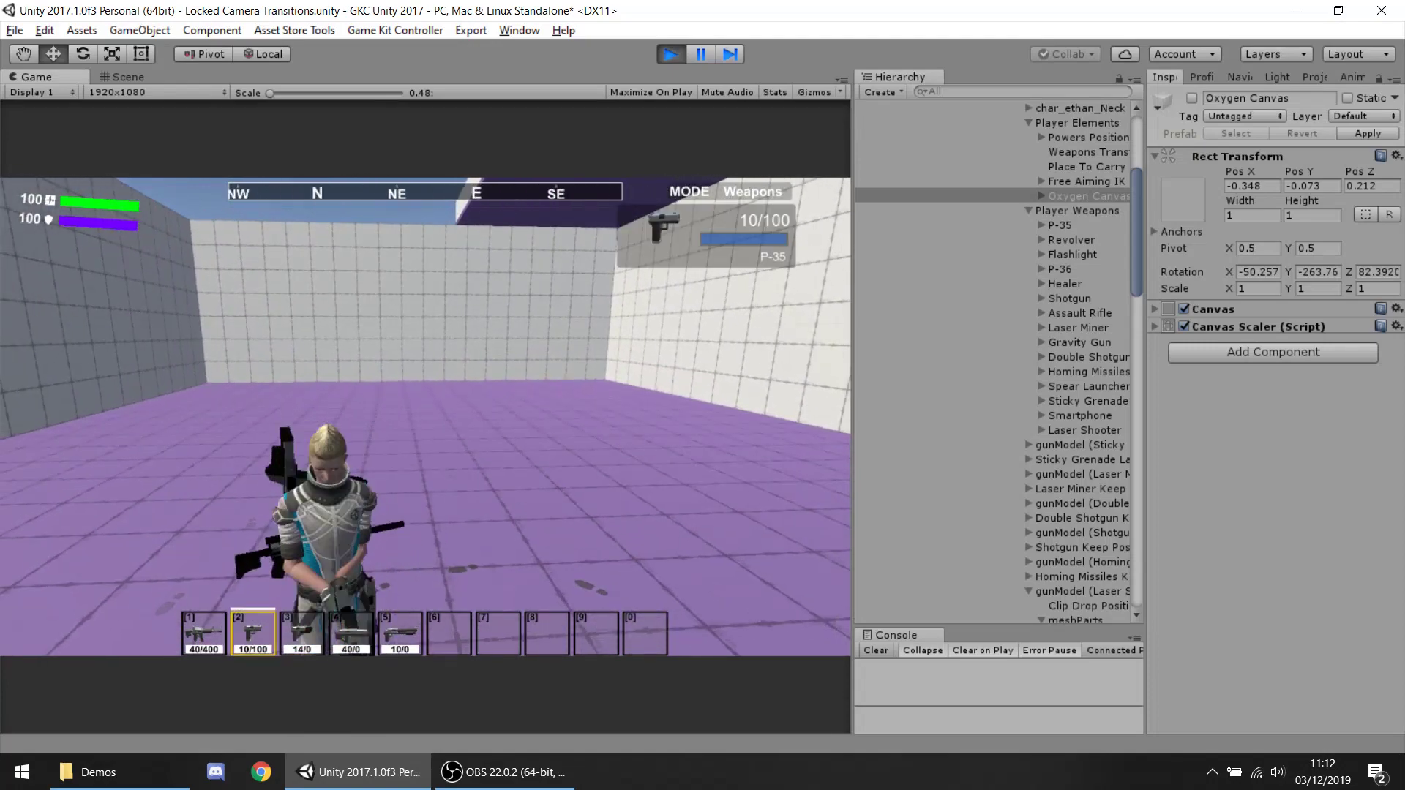
pyautogui.press('2')
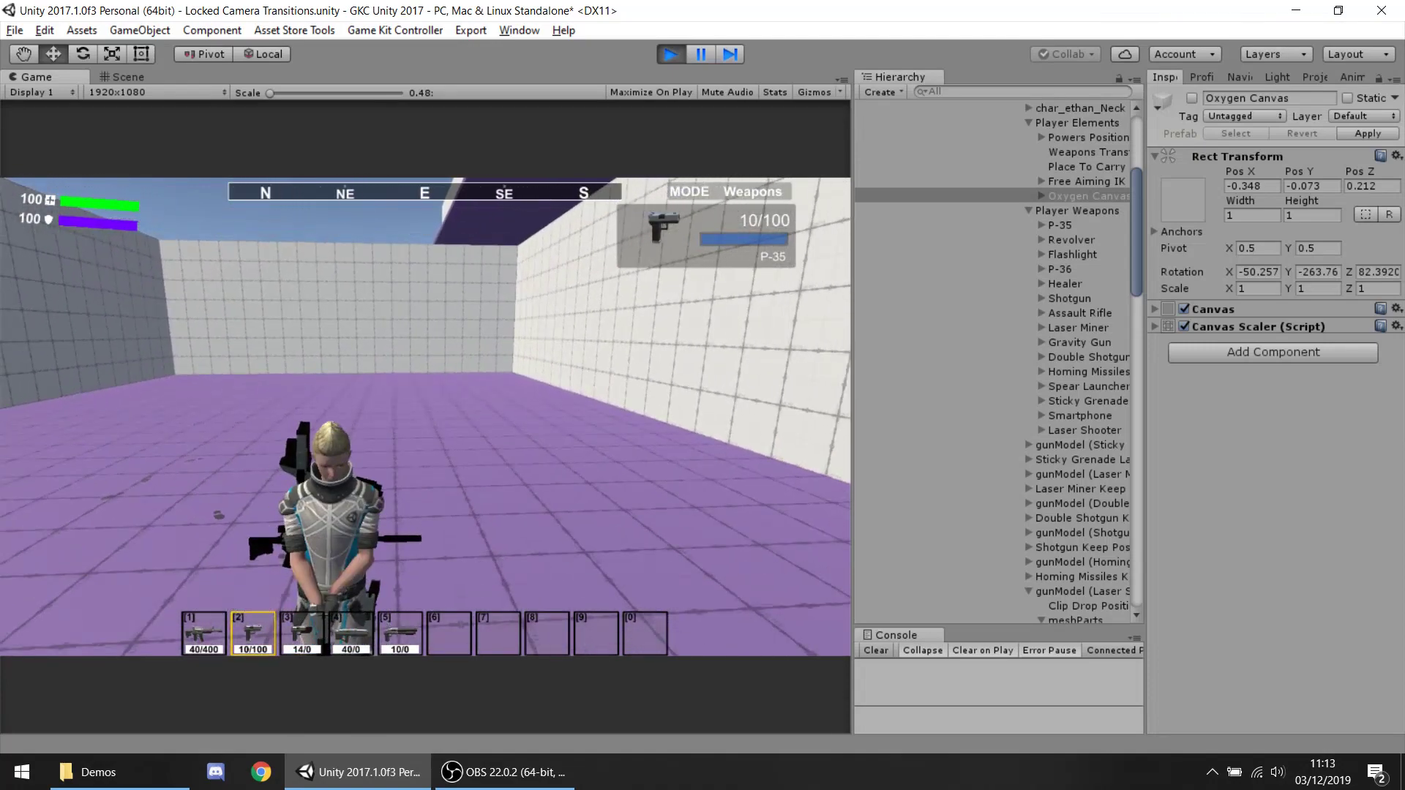
pyautogui.press('3')
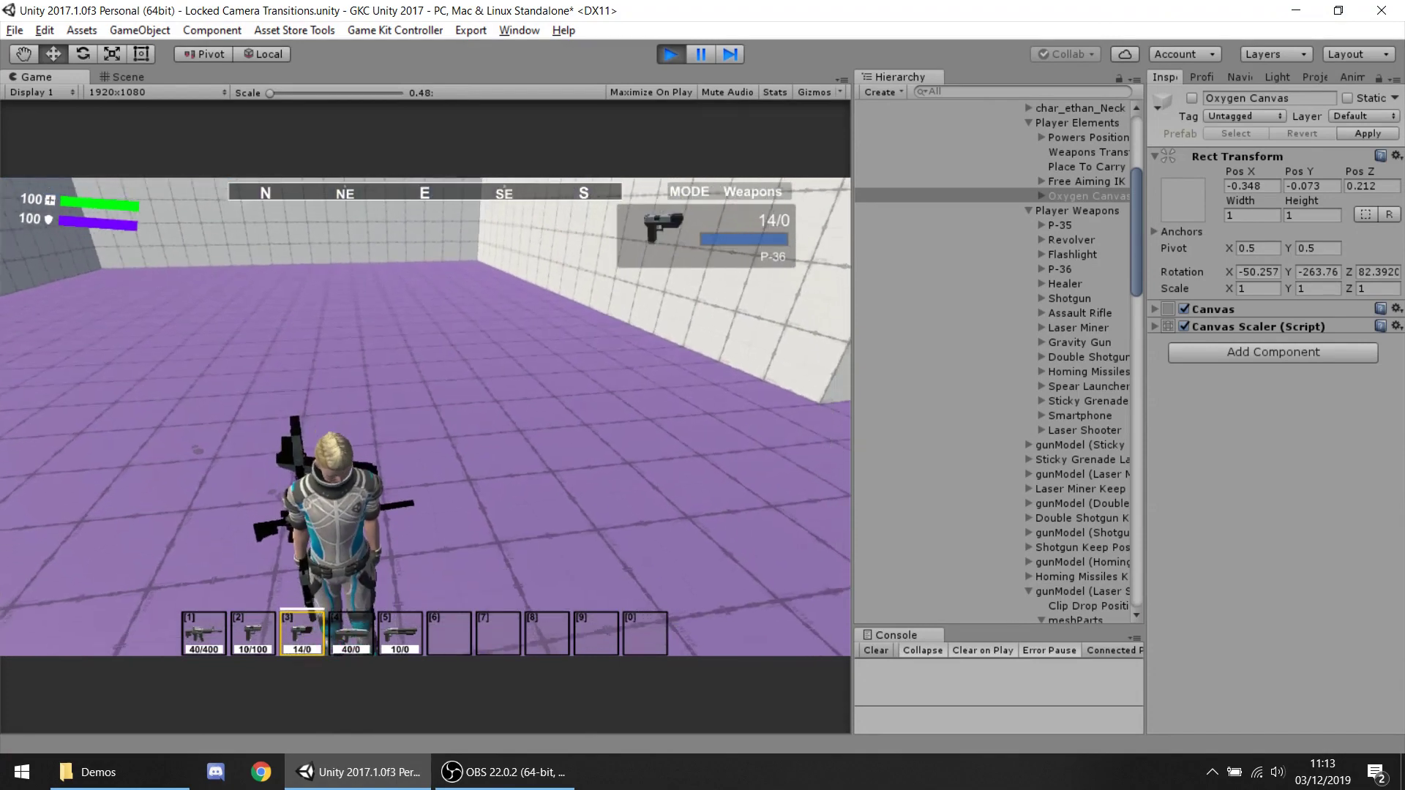
pyautogui.press('w')
pyautogui.press('a')
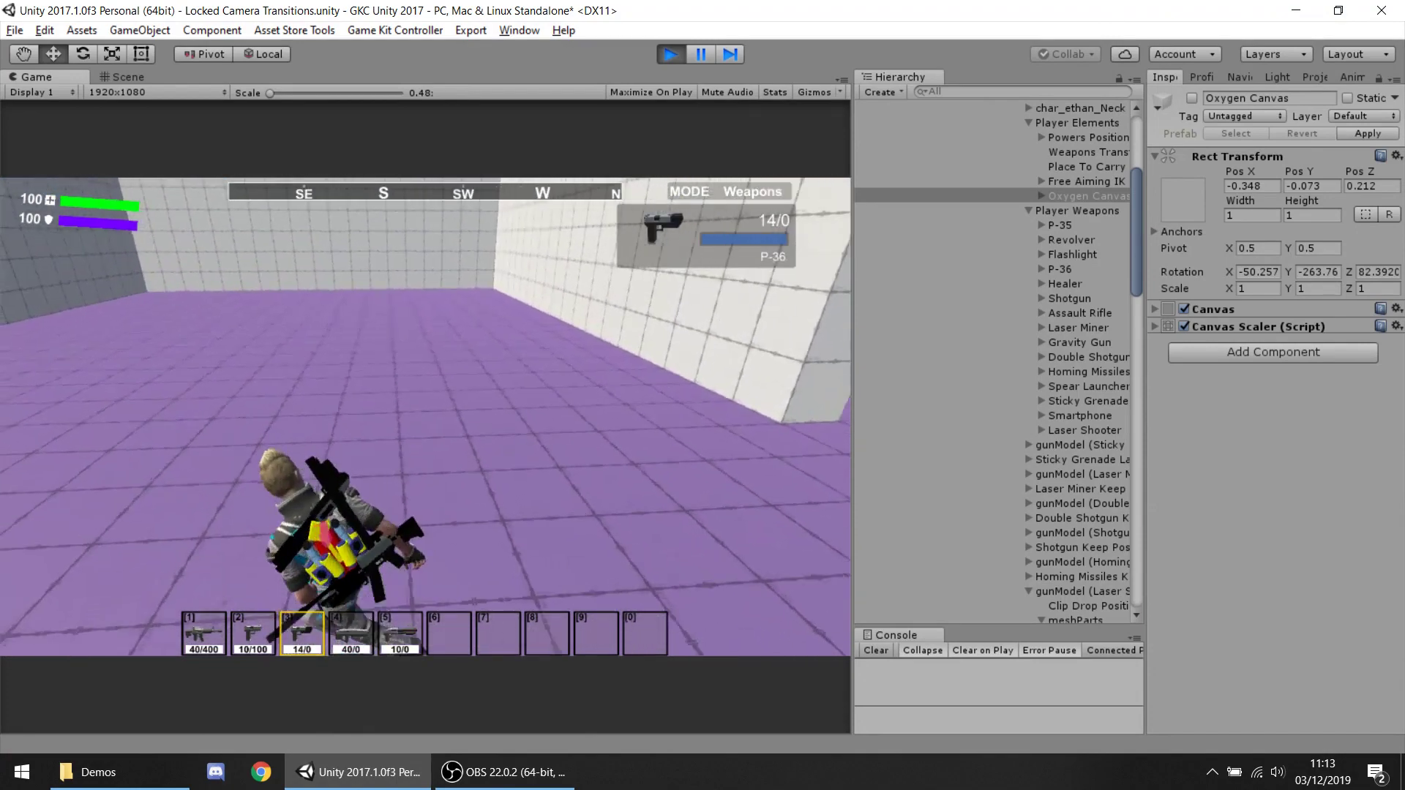
pyautogui.press('s')
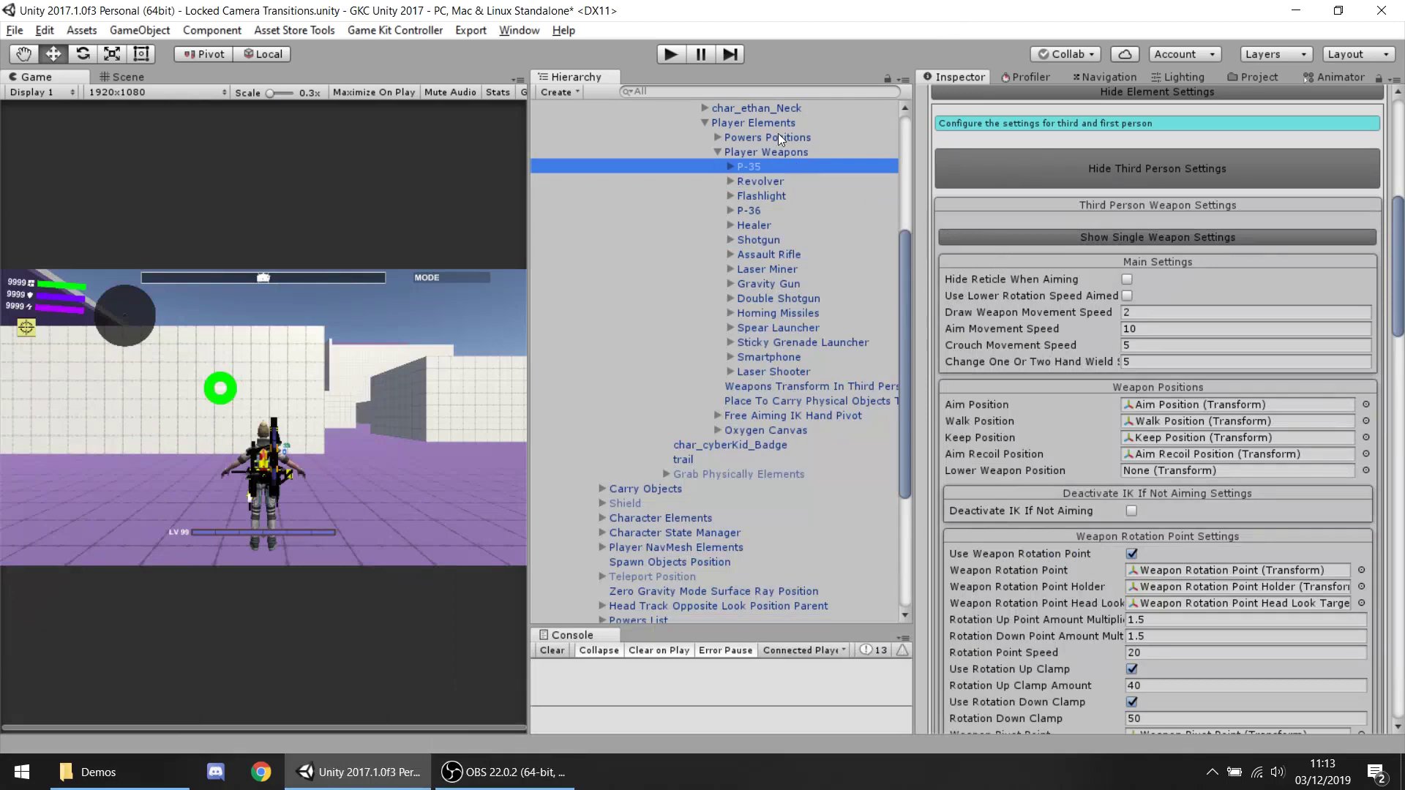
# Widen the Inspector and enable Deactivate IF Not Aiming in the P-35's third person weapon settings.
pyautogui.scroll(10, 1284, 234)
pyautogui.scroll(-13, 1231, 208)
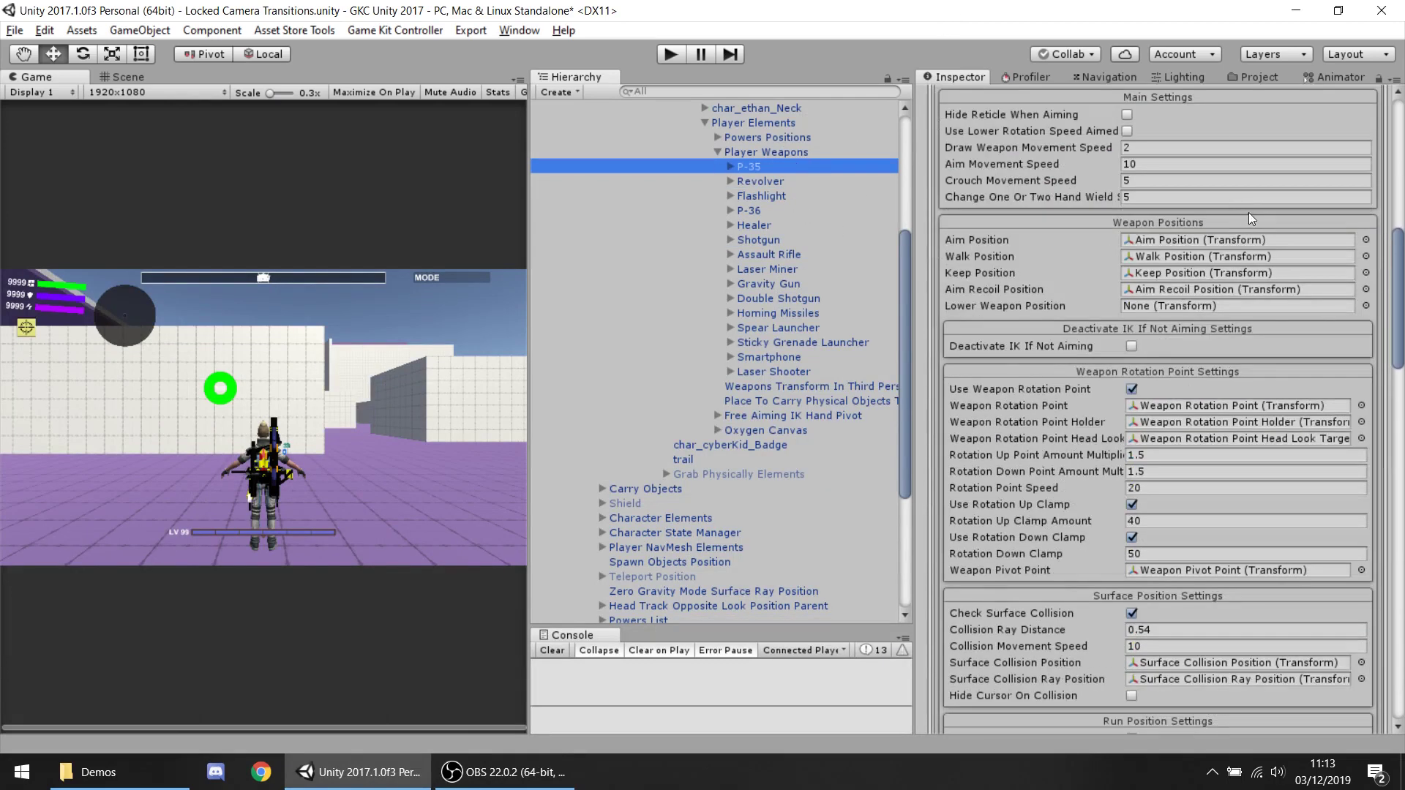
pyautogui.moveTo(911, 298); pyautogui.dragTo(740, 290)
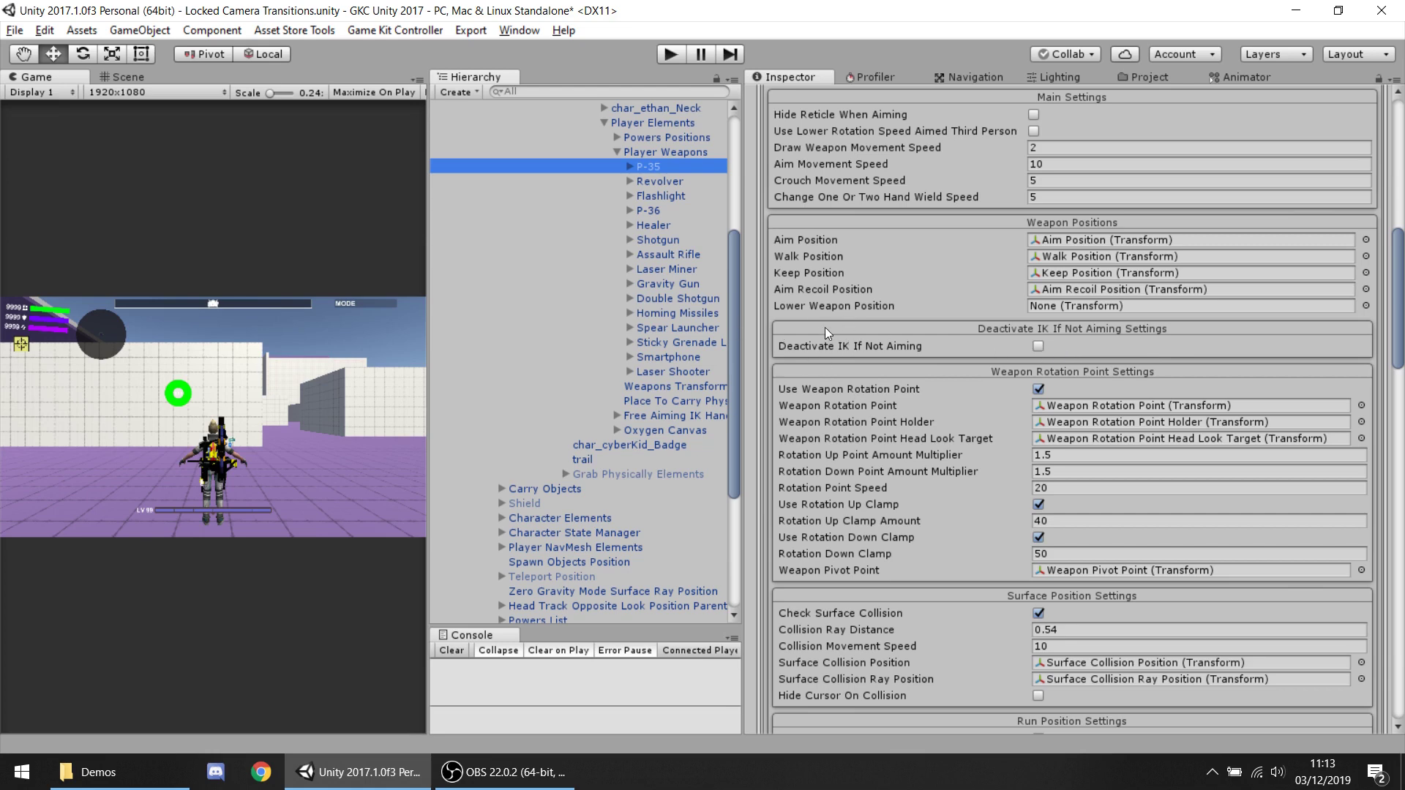
pyautogui.click(1039, 346)
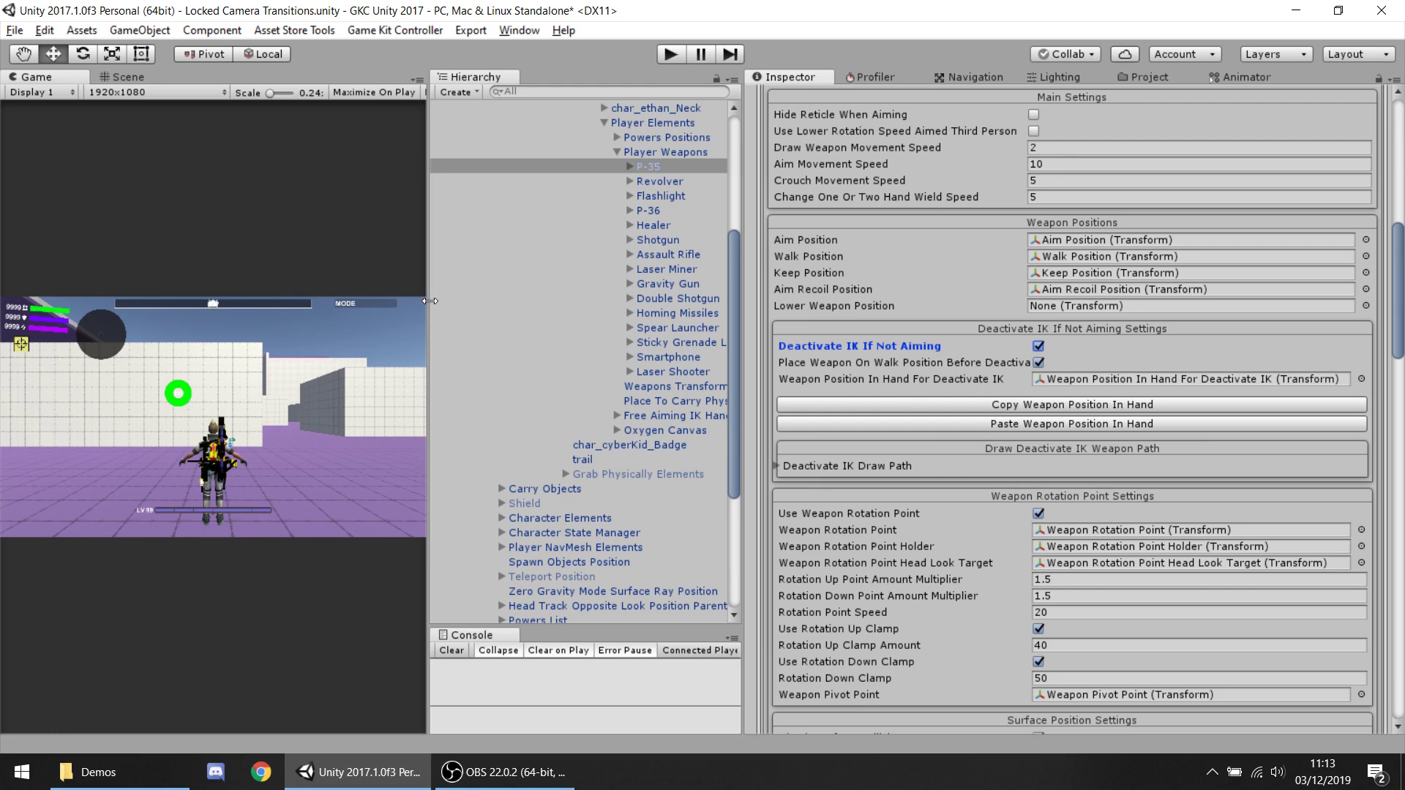
# Check the Assault Rifle's Deactivate IK If Not Aiming setting and return to the P-35's settings.
pyautogui.moveTo(430, 300); pyautogui.dragTo(777, 322)
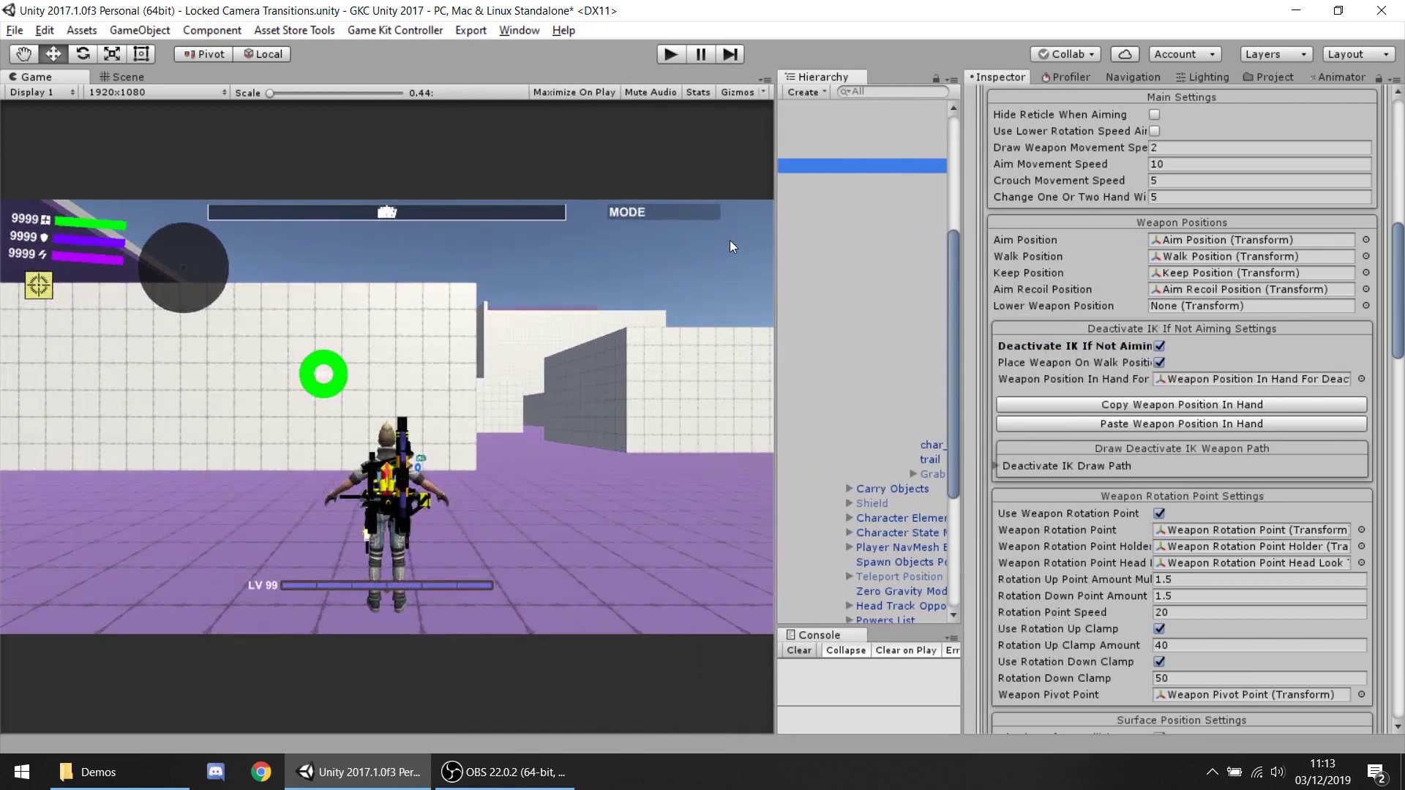
pyautogui.moveTo(780, 253); pyautogui.dragTo(569, 264)
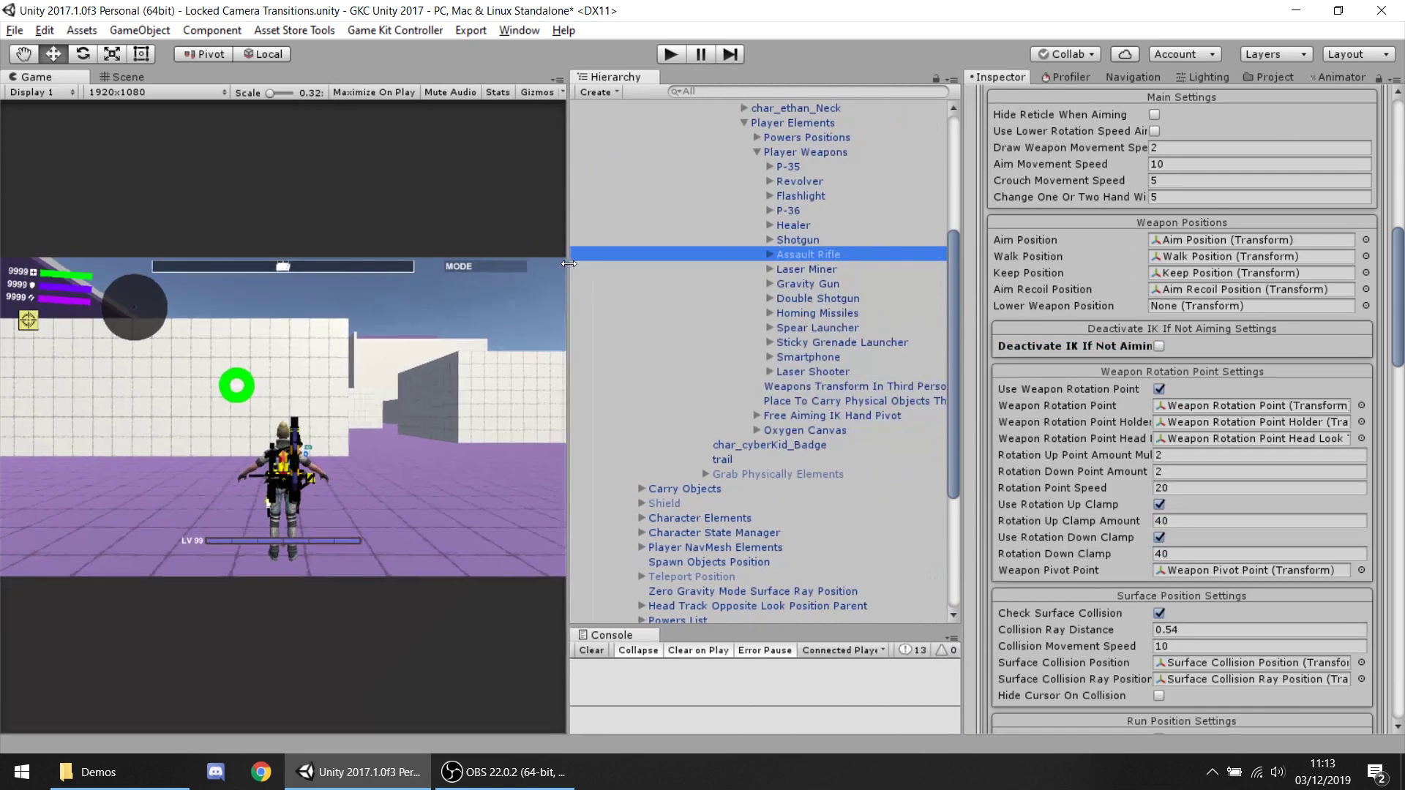
pyautogui.click(793, 170)
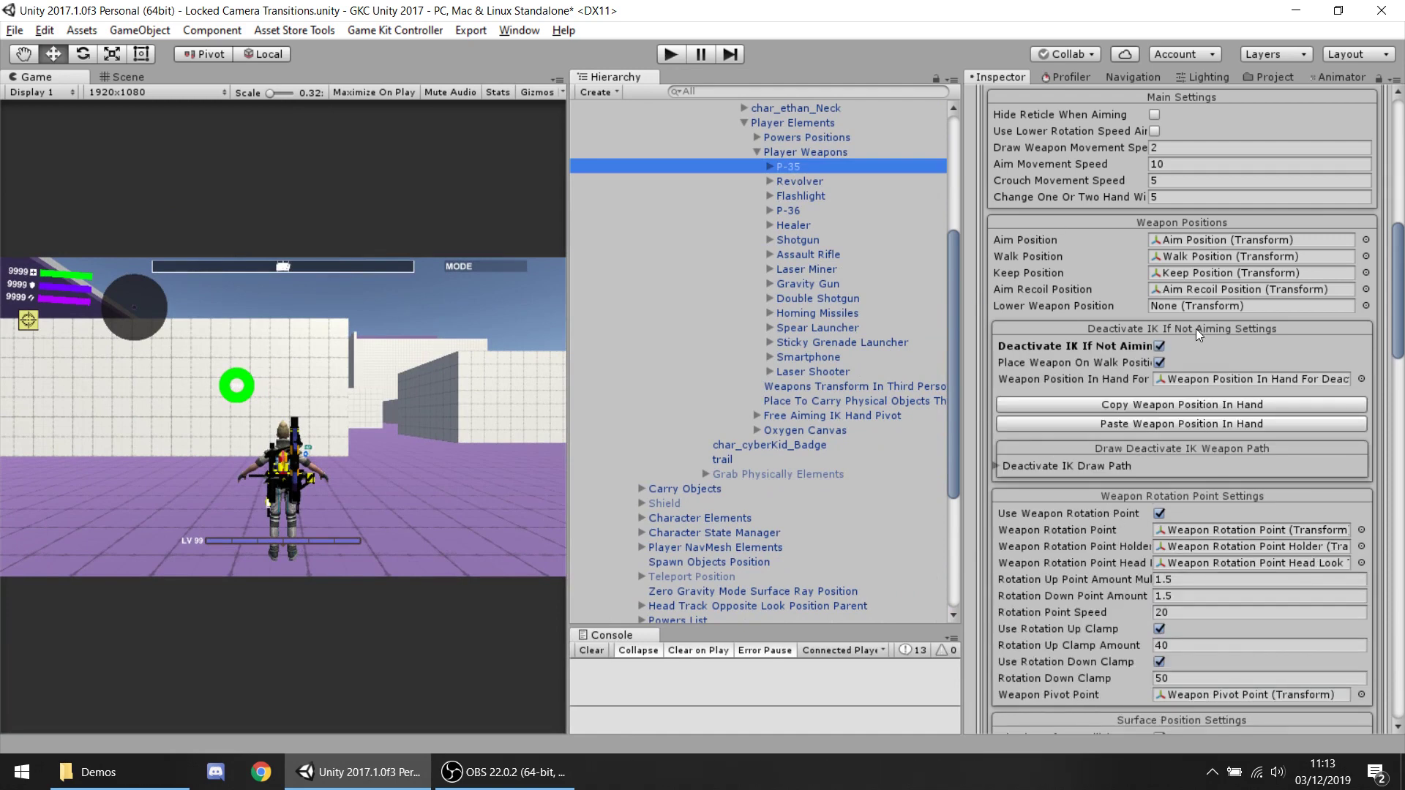
# Enlarge the Game view, select Spawn Objects Position, and start play mode.
pyautogui.moveTo(568, 148); pyautogui.dragTo(825, 154)
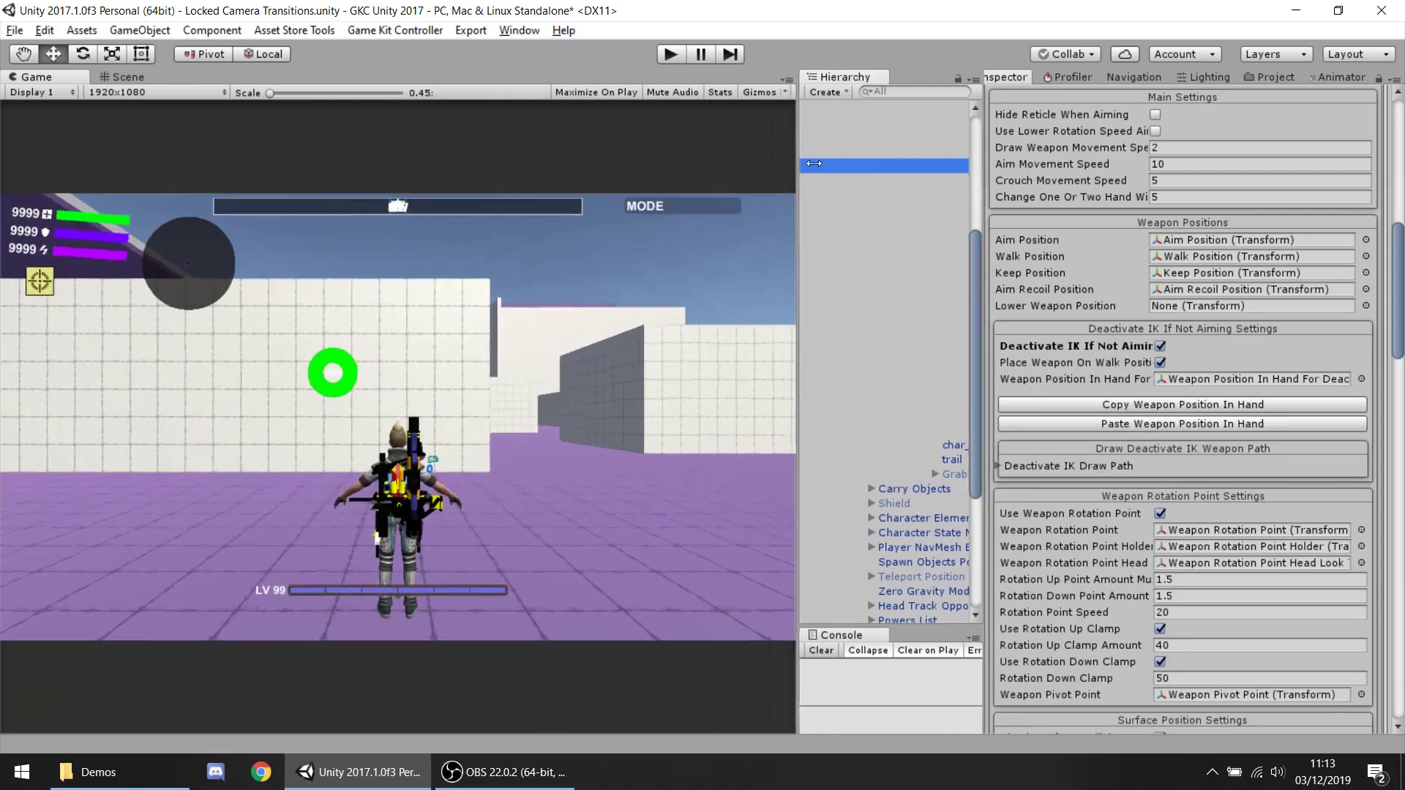
pyautogui.click(948, 563)
pyautogui.click(672, 56)
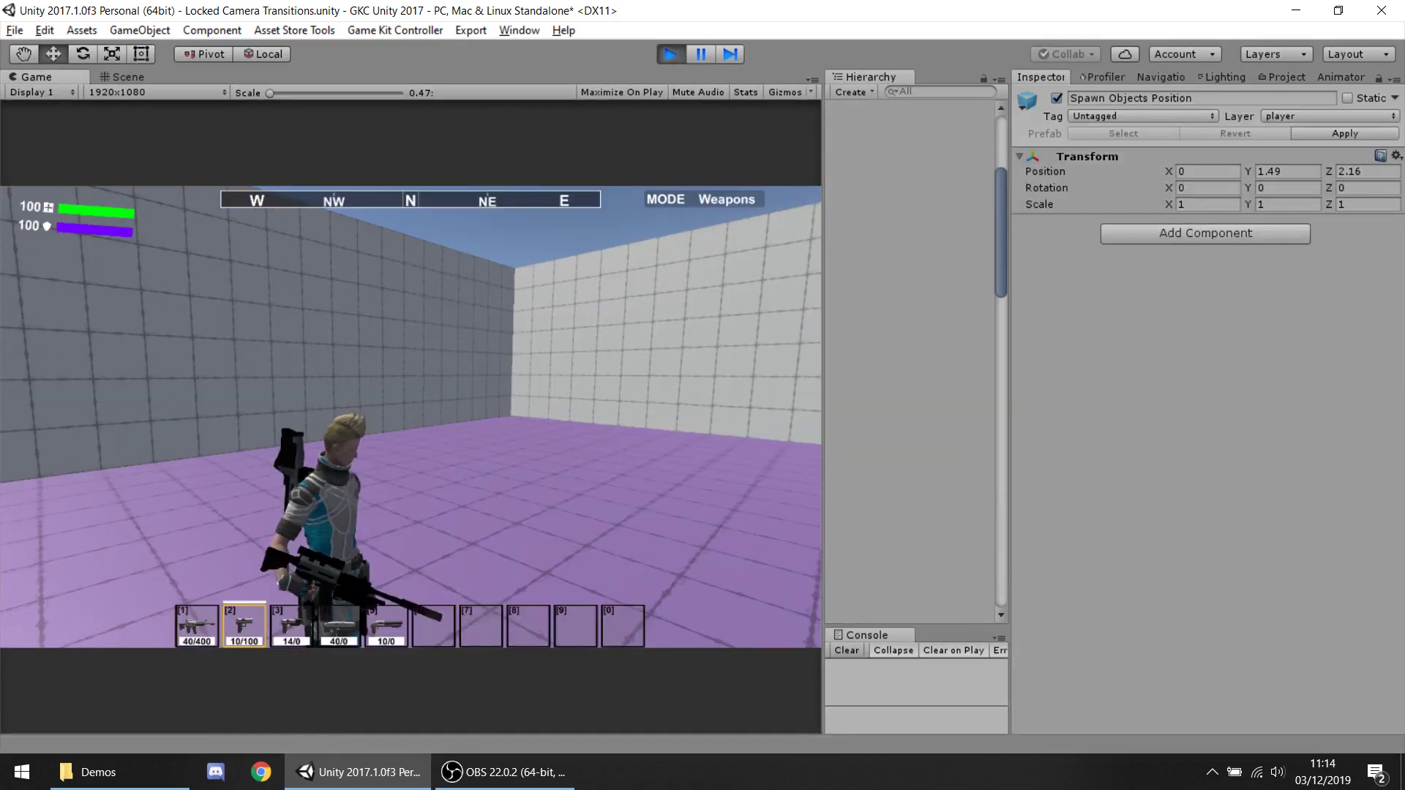
# Move the character in several directions with the P-35 equipped and holster the pistol.
pyautogui.press('s')
pyautogui.press('d')
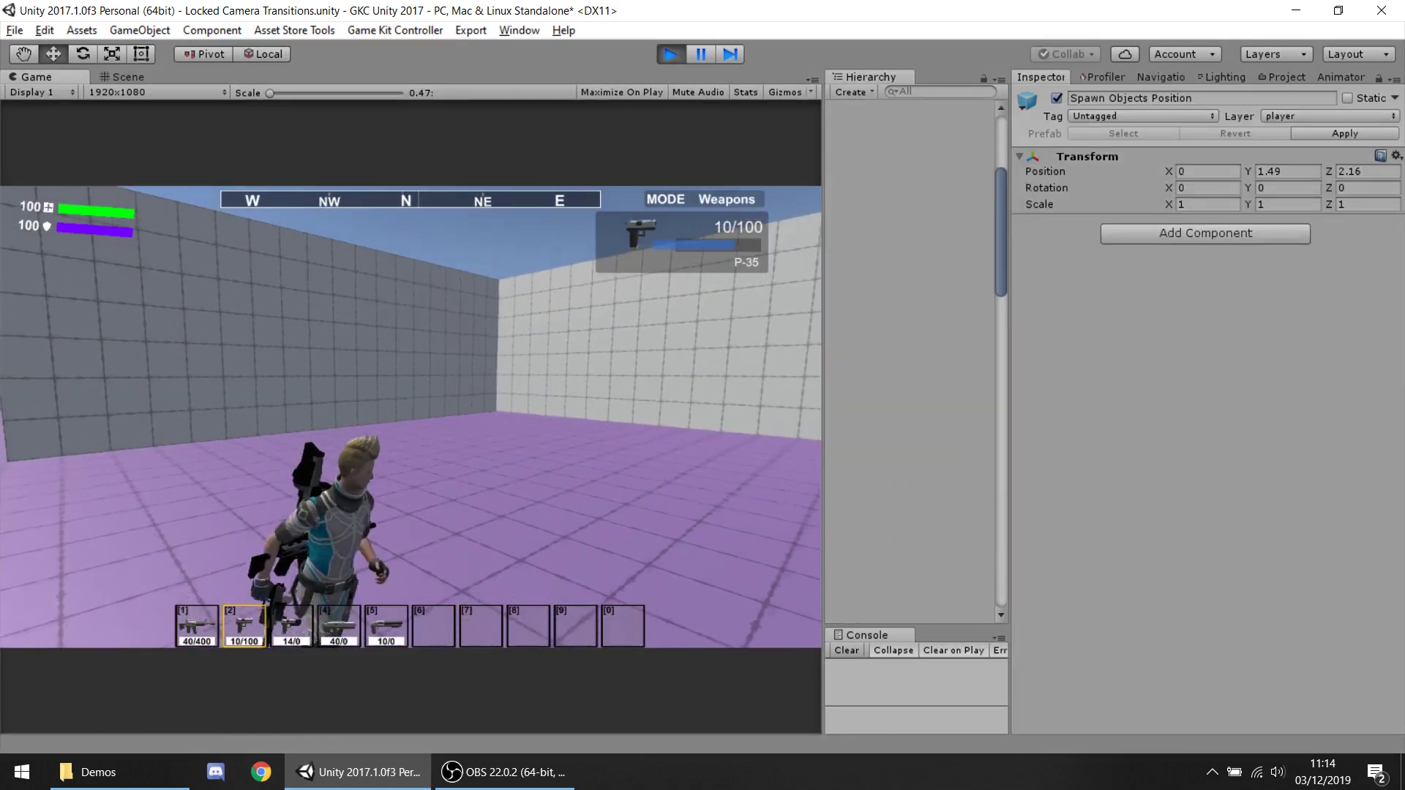
pyautogui.press('w')
pyautogui.press('a')
pyautogui.press('d')
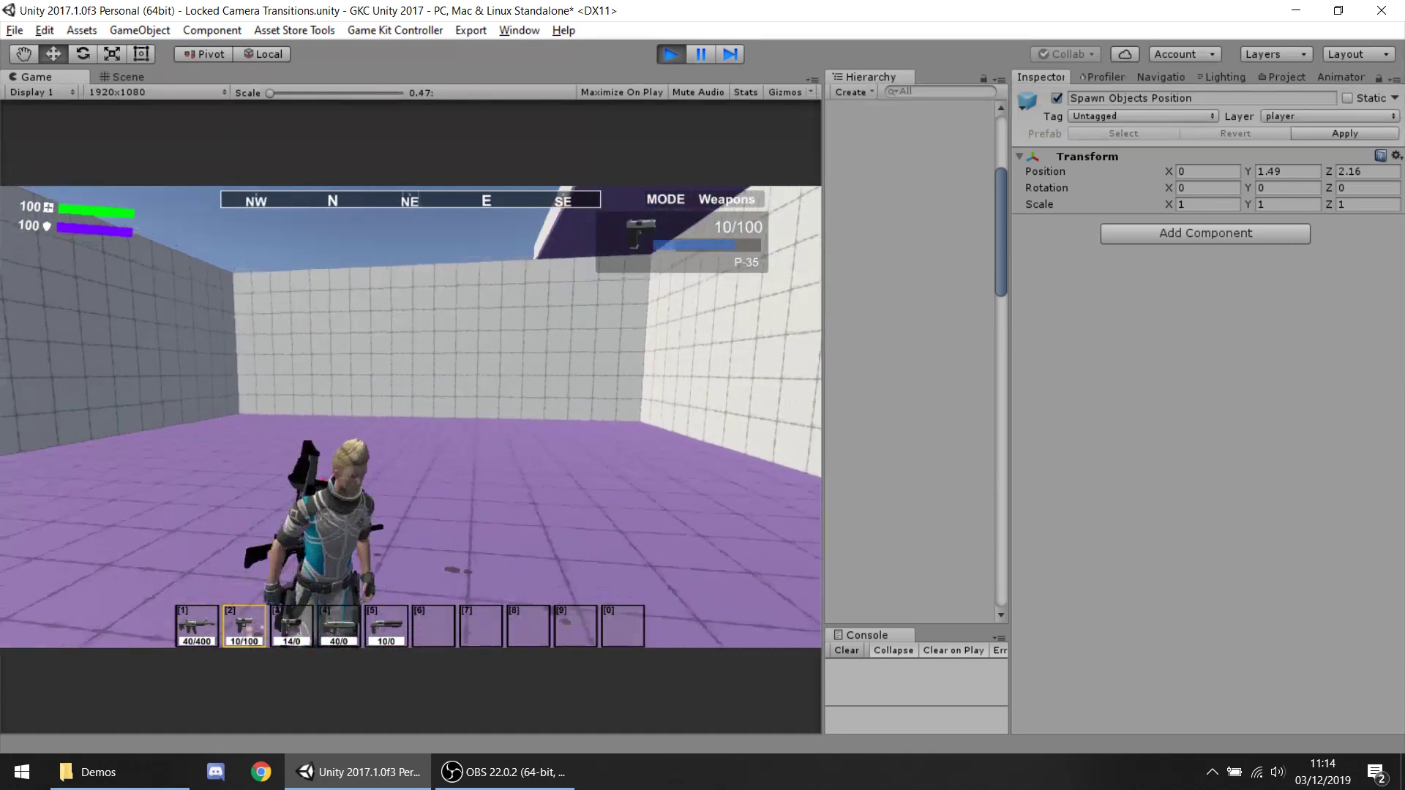
pyautogui.press('s')
pyautogui.press('d')
pyautogui.press('h')
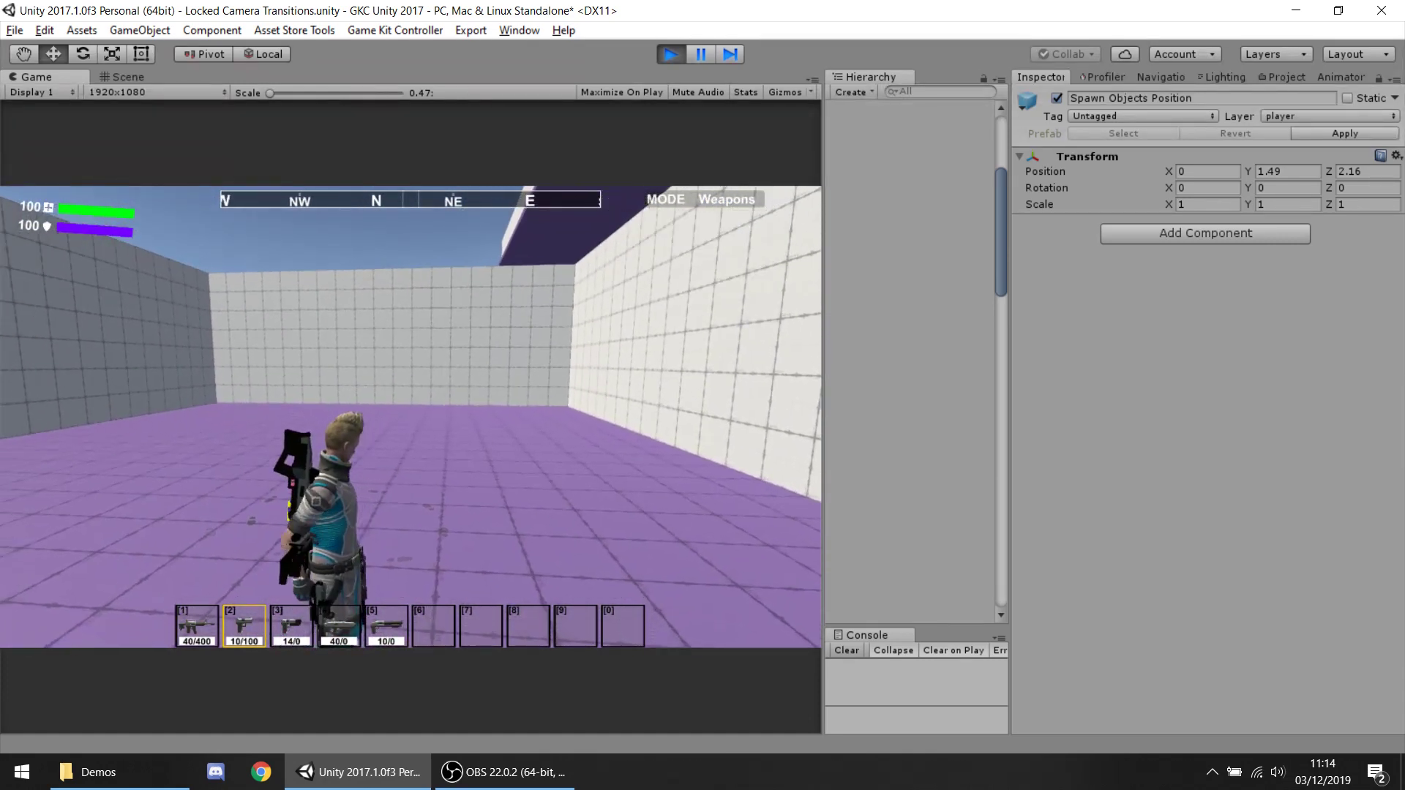
# Draw the P-35 from slot 2 and move in all directions to check how it is carried without IK.
pyautogui.press('2')
pyautogui.press('w')
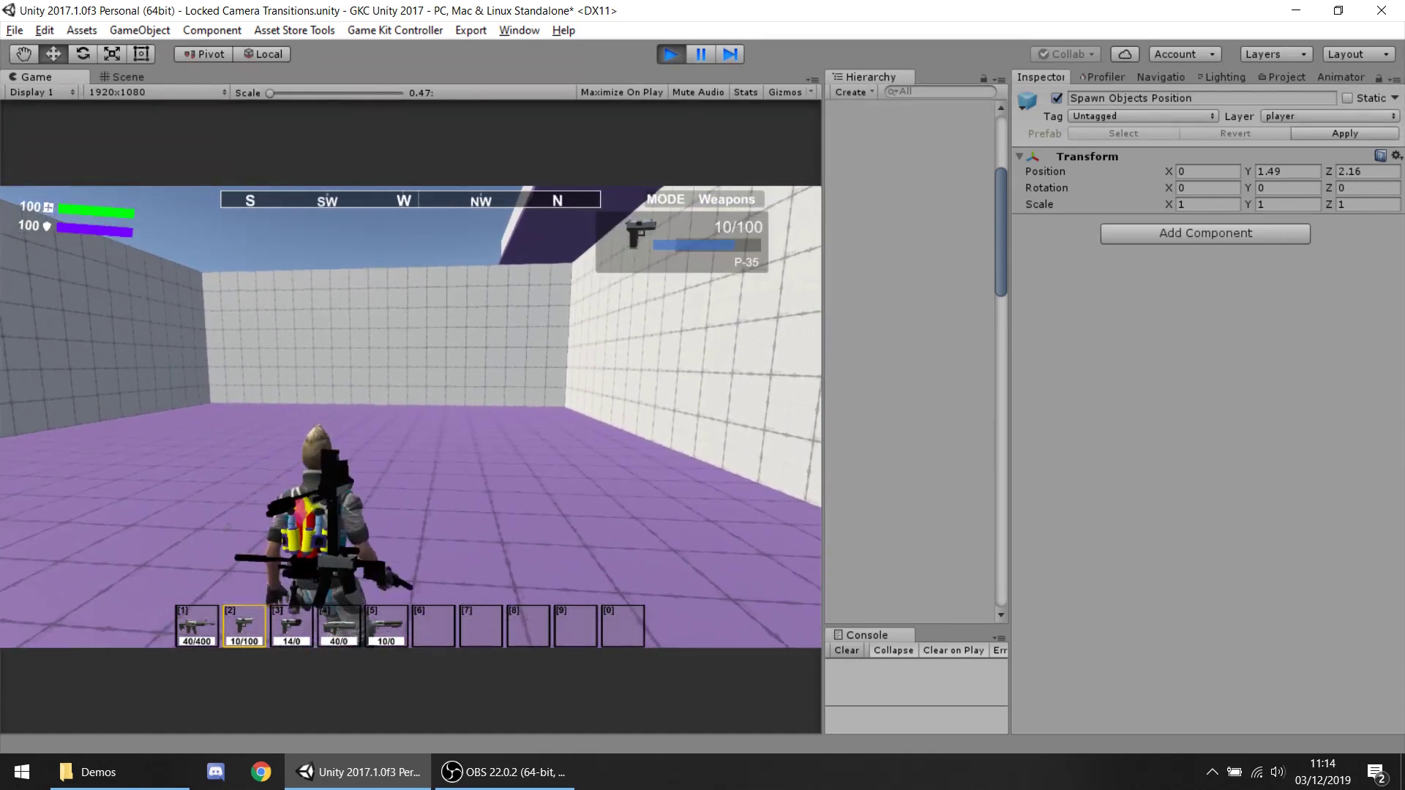
pyautogui.press('a')
pyautogui.press('s')
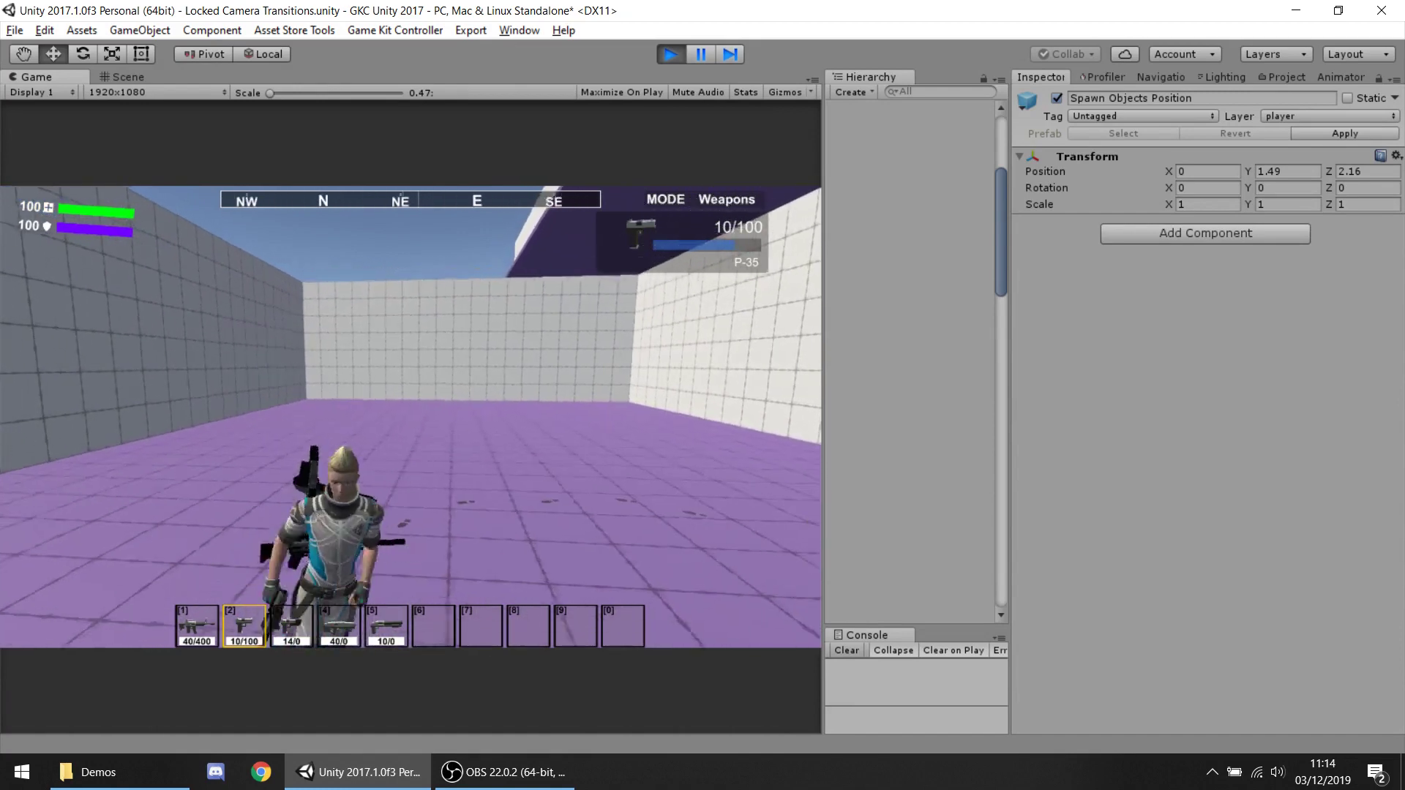
pyautogui.press('d')
pyautogui.press('w')
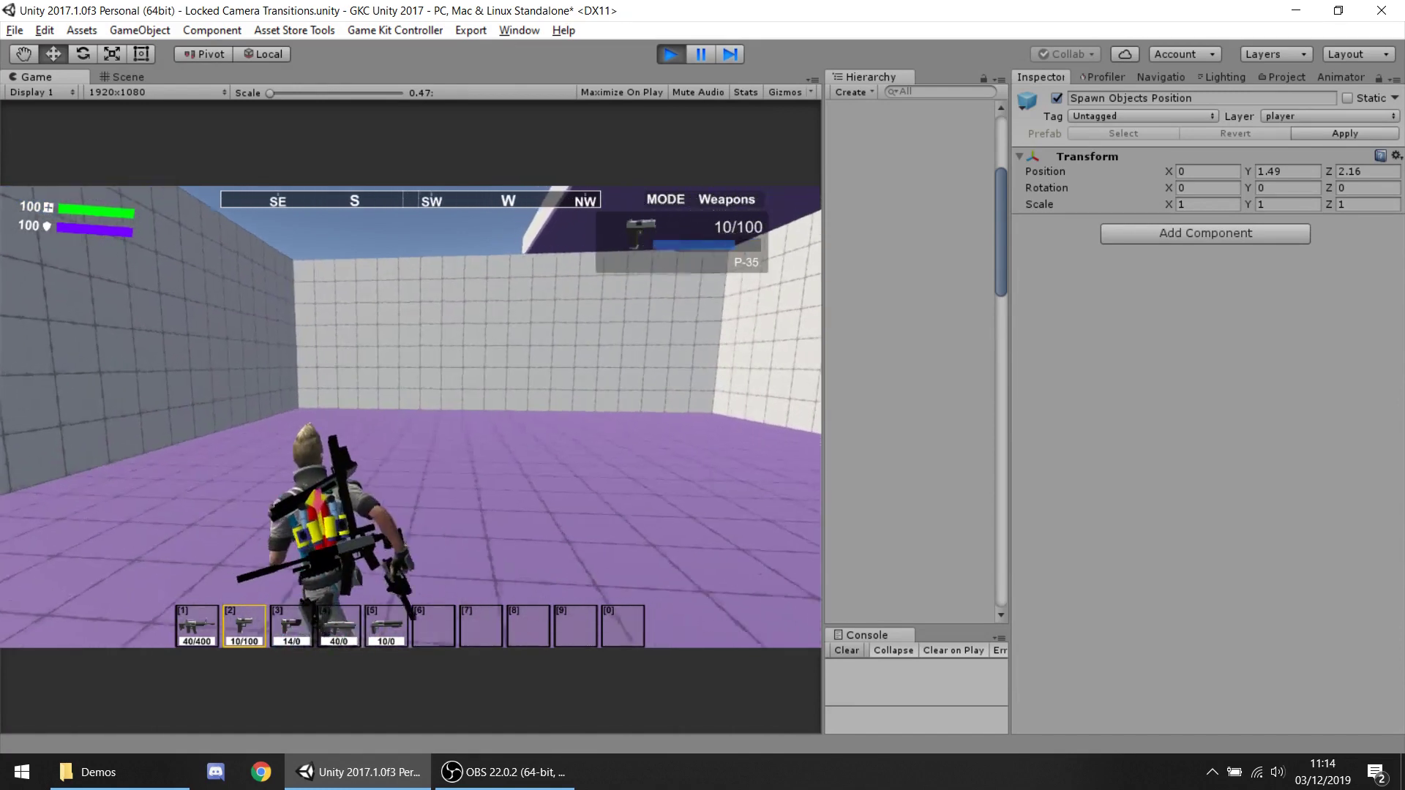
pyautogui.press('a')
pyautogui.press('s')
pyautogui.press('d')
pyautogui.press('w')
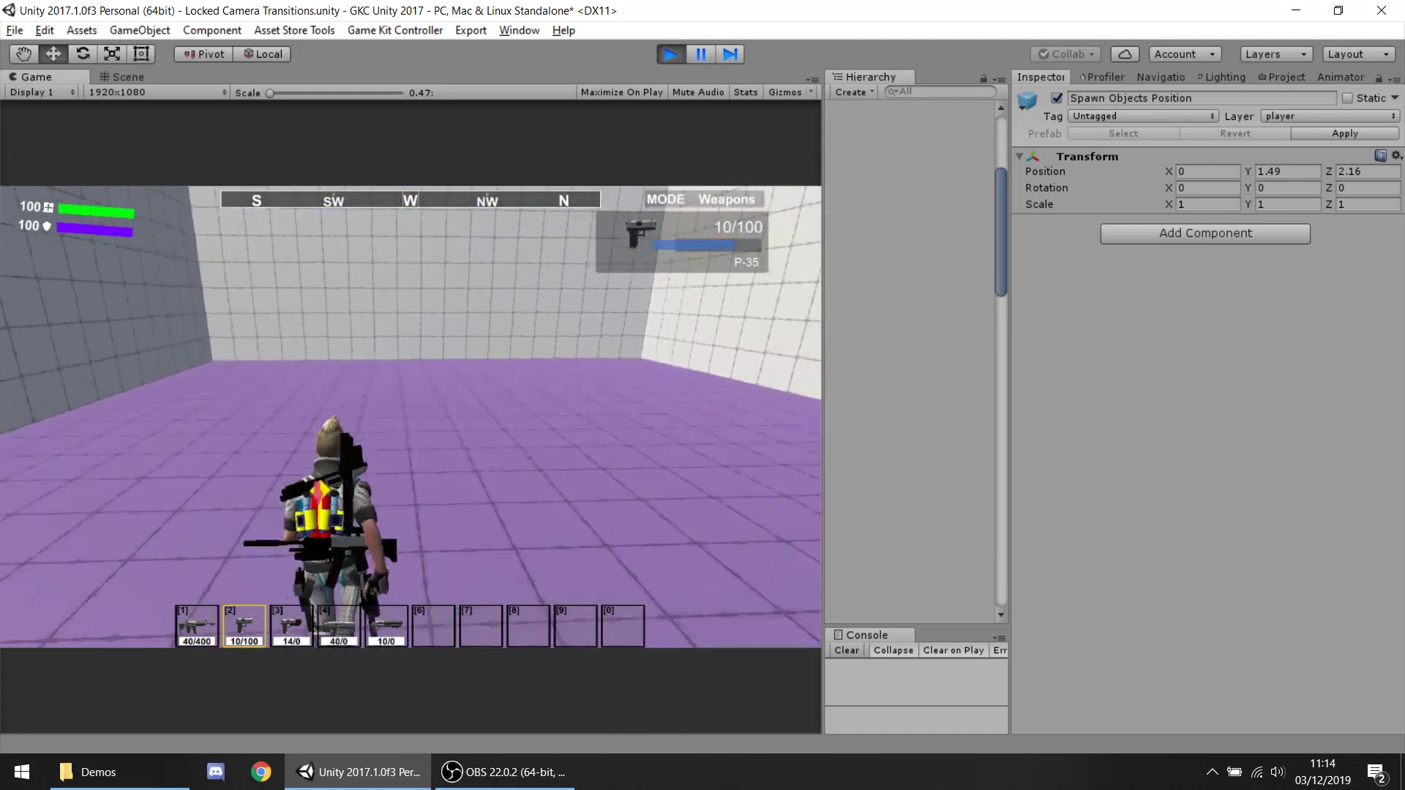
pyautogui.press('d')
pyautogui.press('s')
pyautogui.press('a')
pyautogui.press('s')
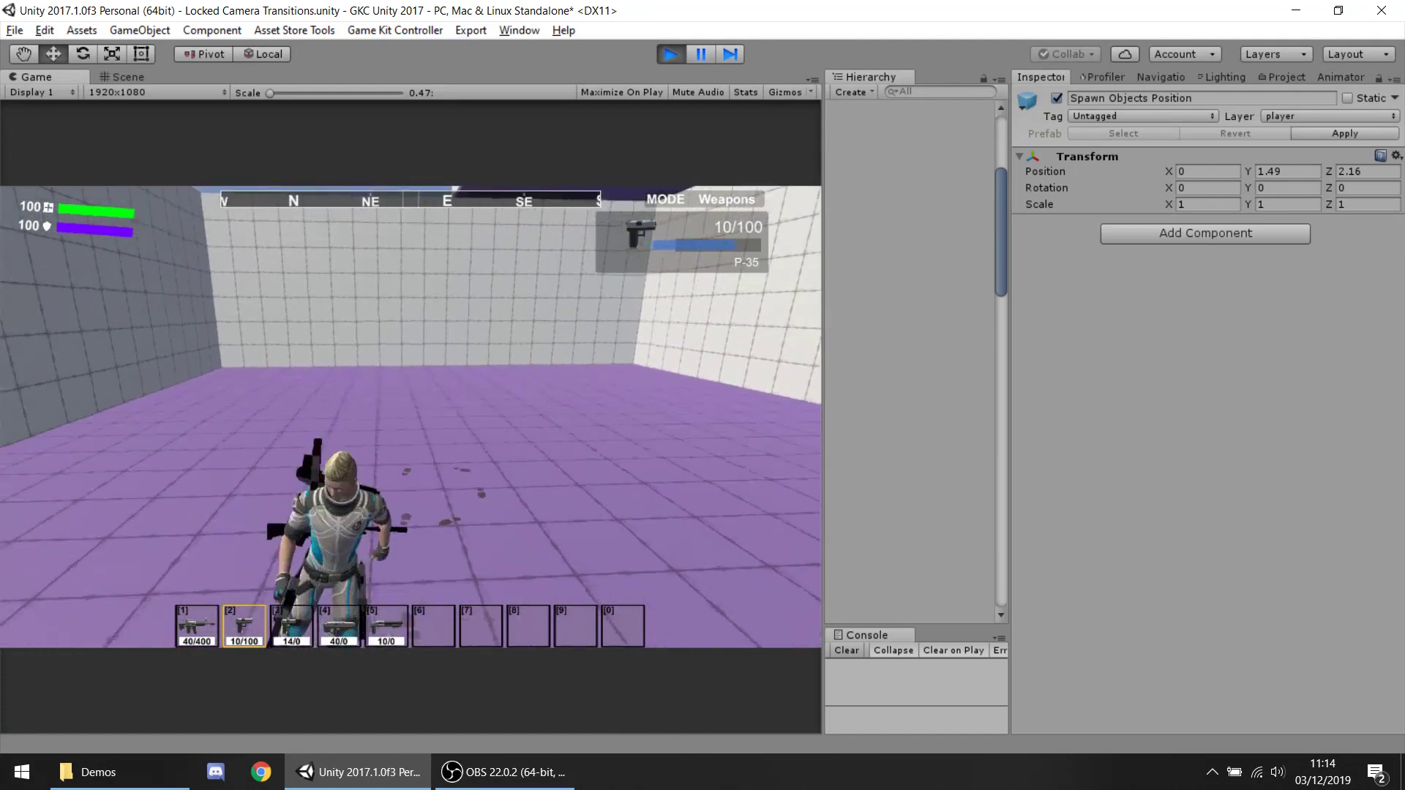
pyautogui.press('d')
pyautogui.press('w')
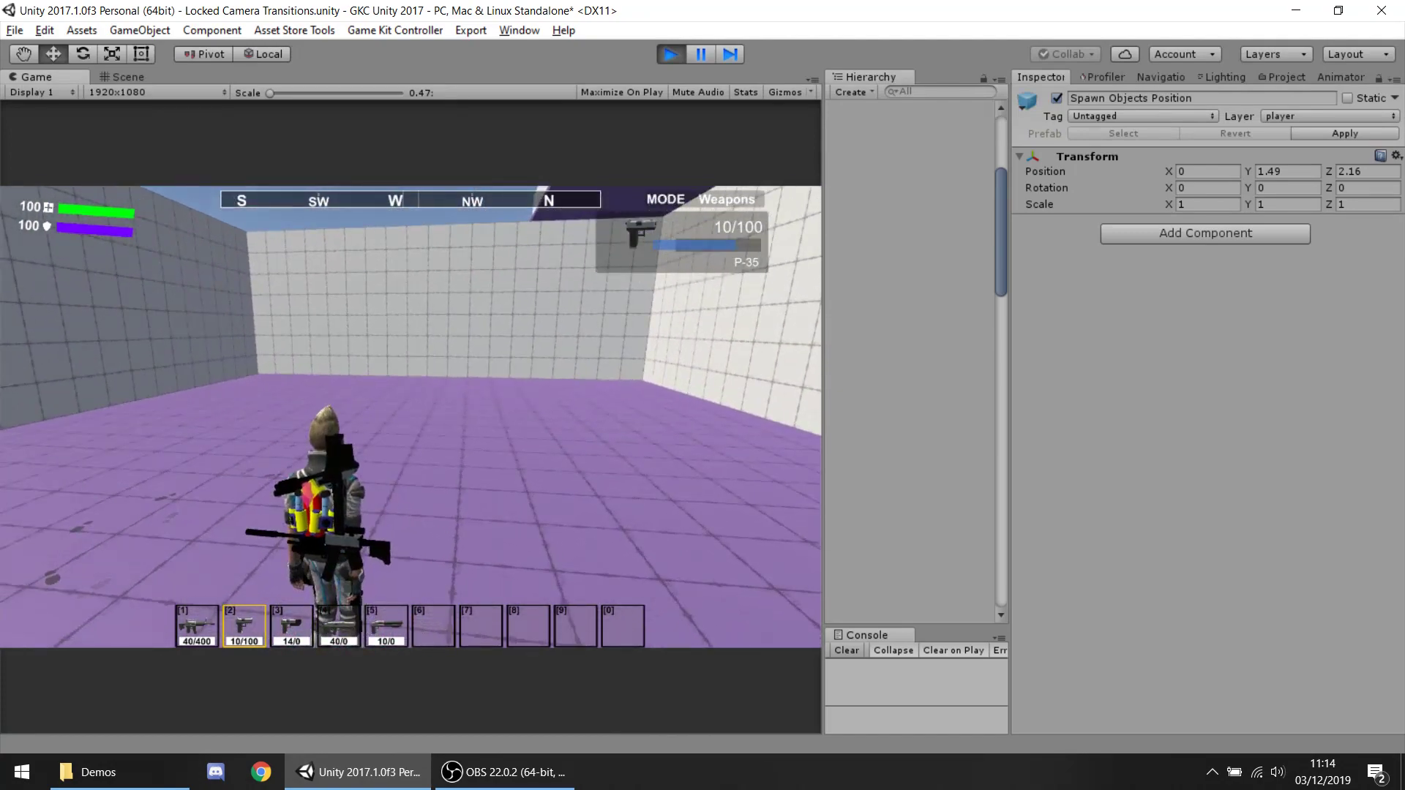
# Equip the Assault Rifle from slot 1, and pause the game with the Hierarchy widened.
pyautogui.press('1')
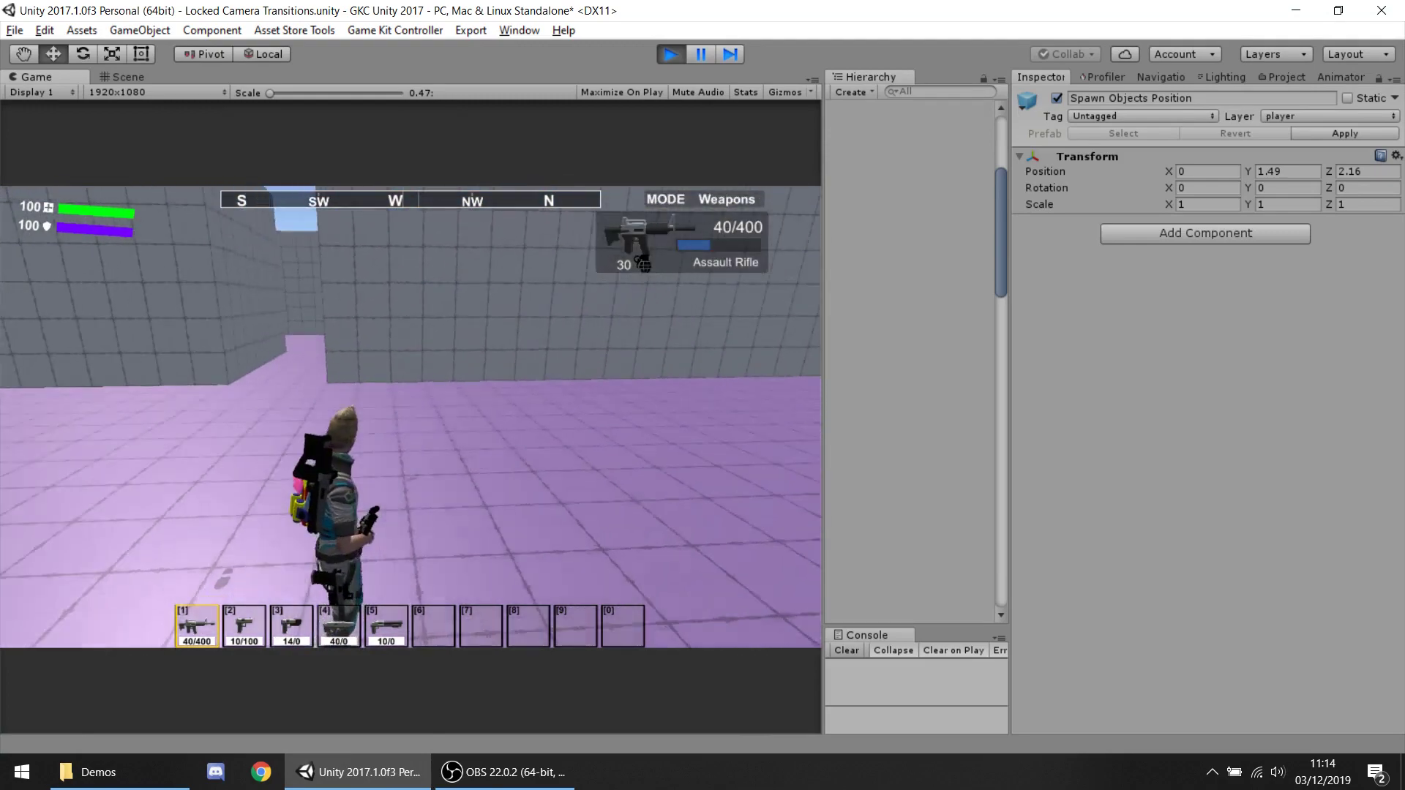
pyautogui.press('Escape')
pyautogui.moveTo(822, 228); pyautogui.dragTo(631, 228)
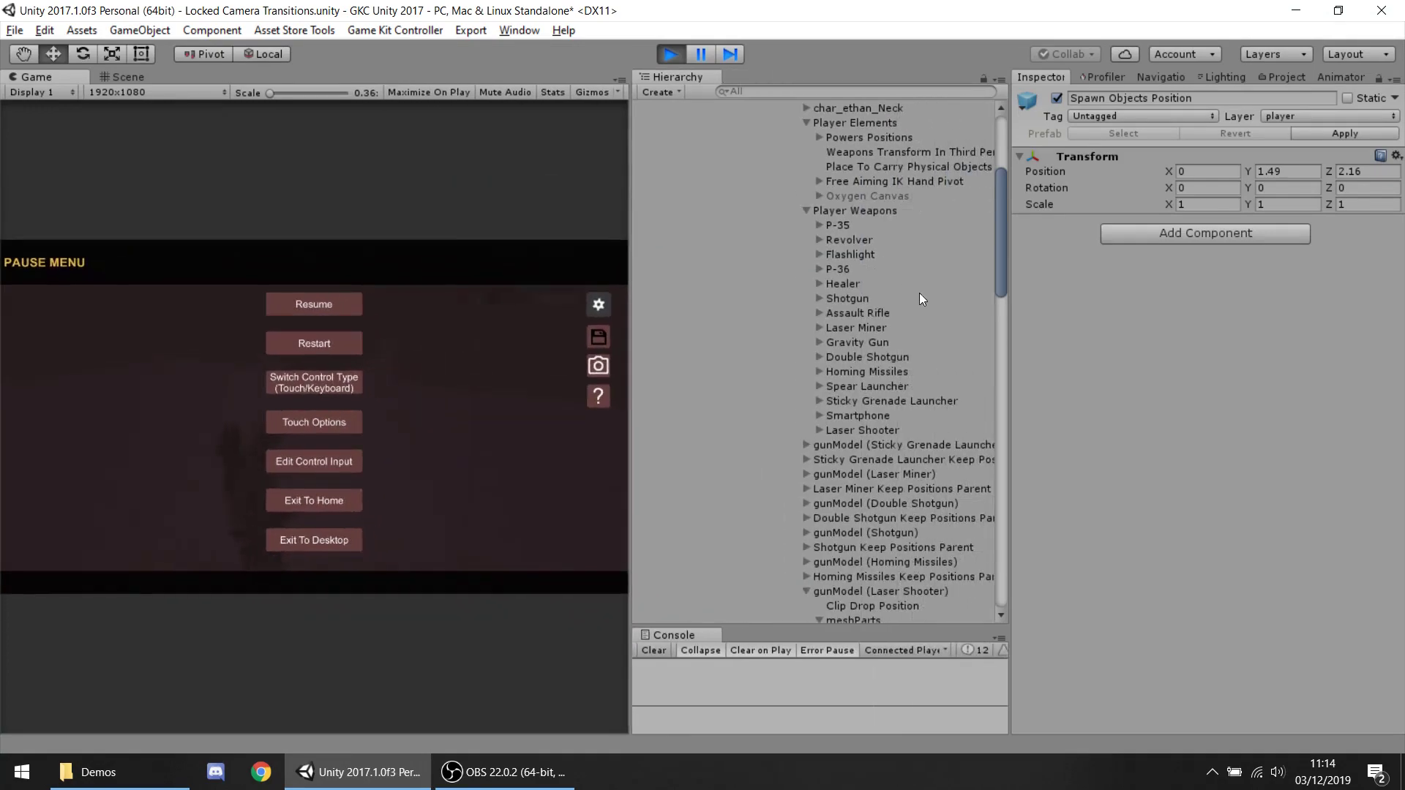
# Enable Deactivate IK If Not Aiming in the Assault Rifle's third person weapon settings.
pyautogui.click(883, 314)
pyautogui.scroll(-5, 1166, 369)
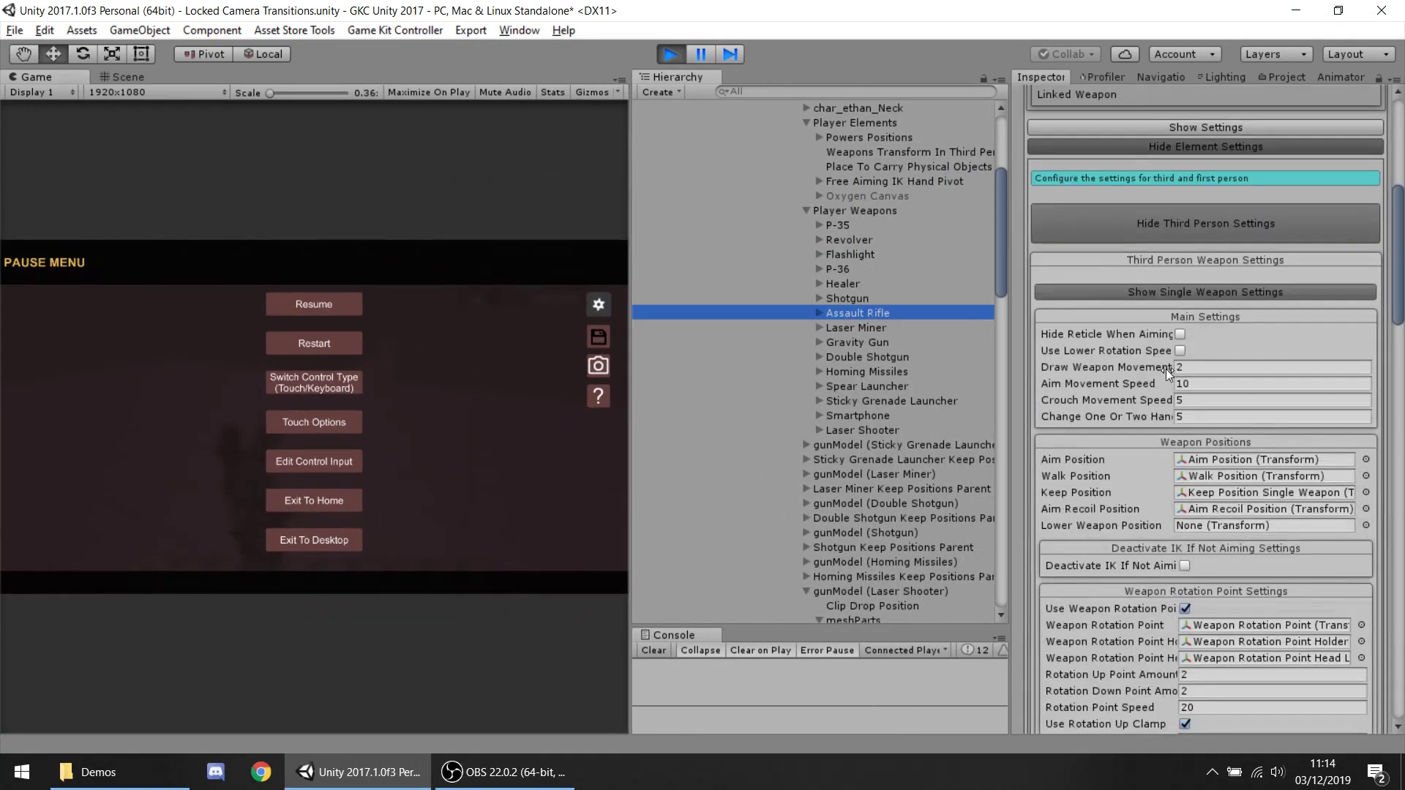
pyautogui.scroll(-5, 1193, 359)
pyautogui.click(1202, 291)
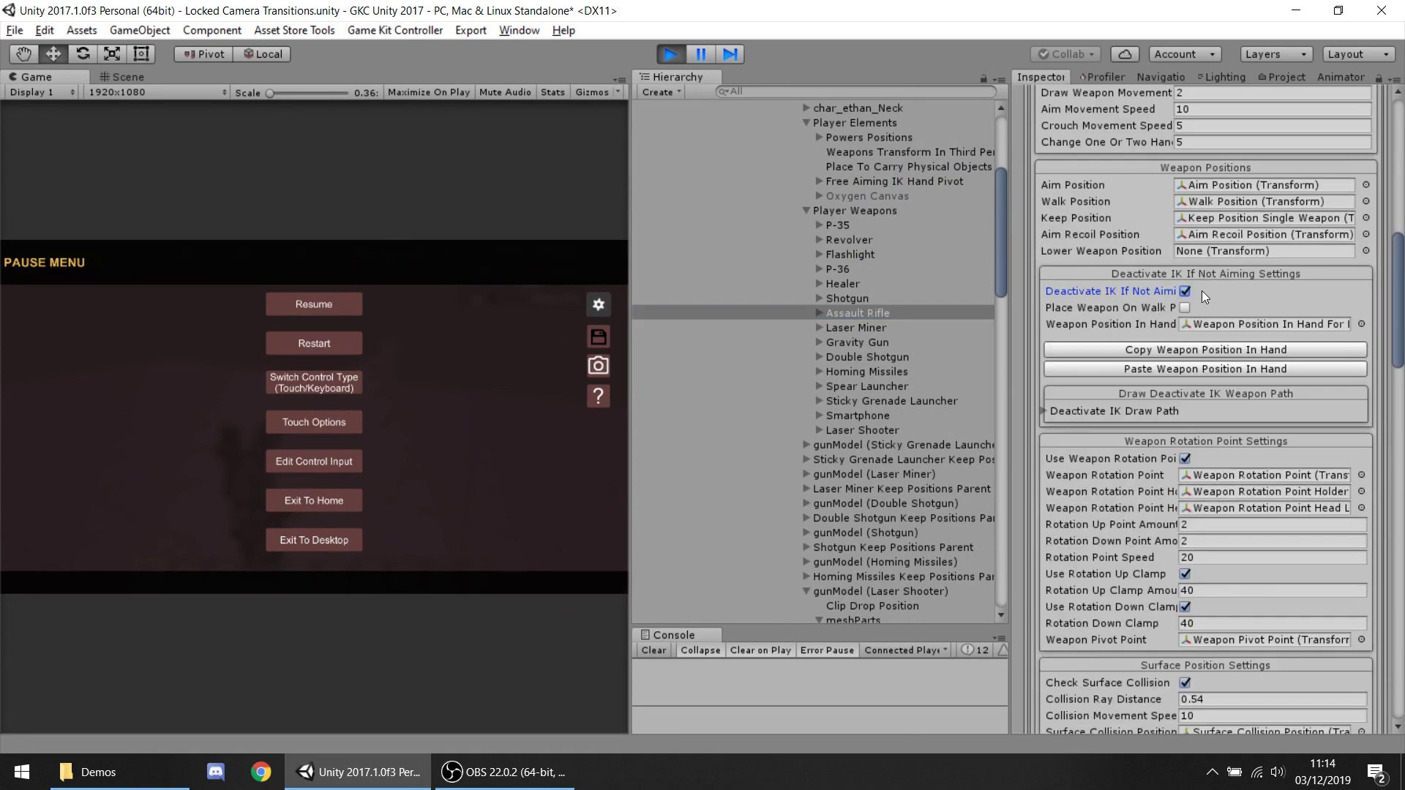
# Resume the game and test the Assault Rifle's carry without IK by holstering it, drawing it and moving around.
pyautogui.click(466, 397)
pyautogui.press('h')
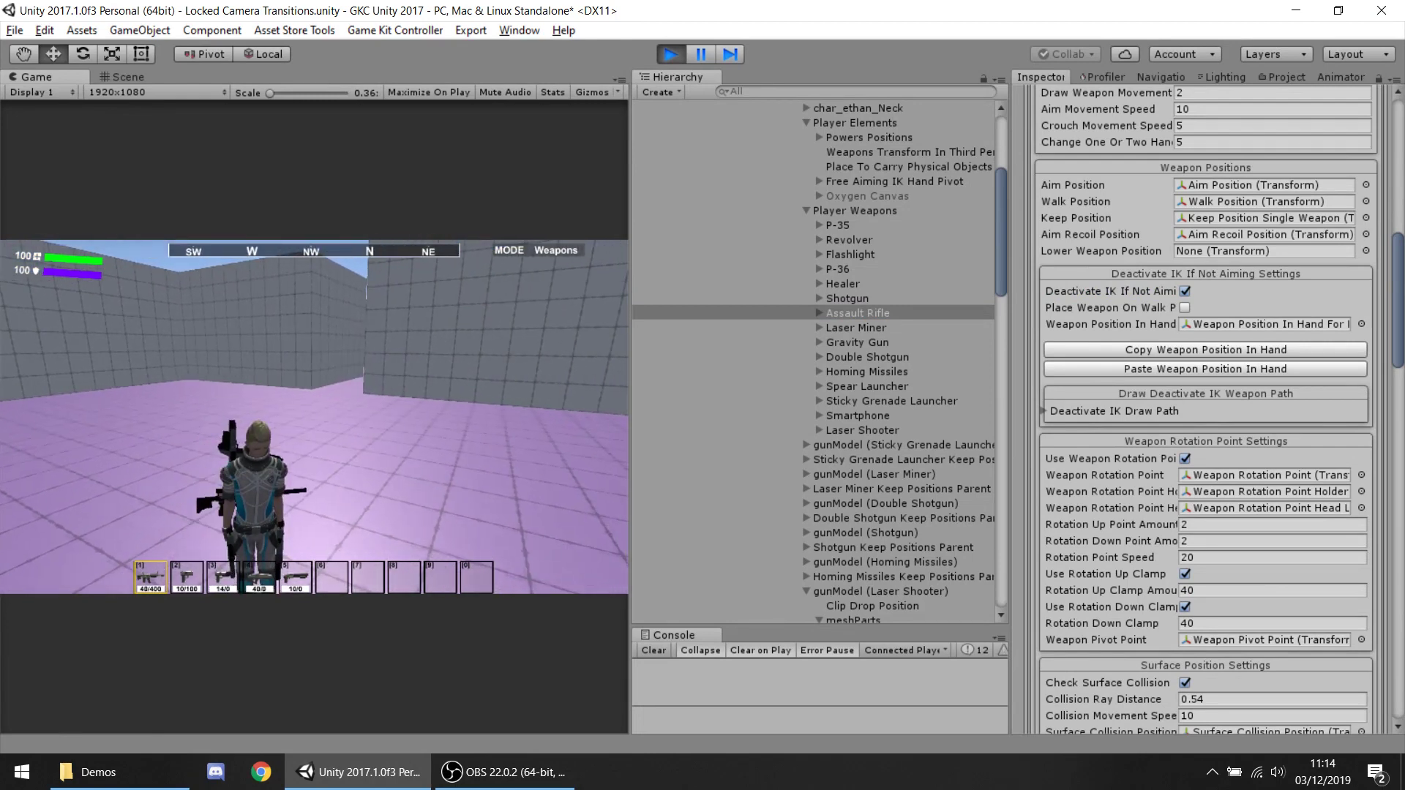
pyautogui.press('h')
pyautogui.press('1')
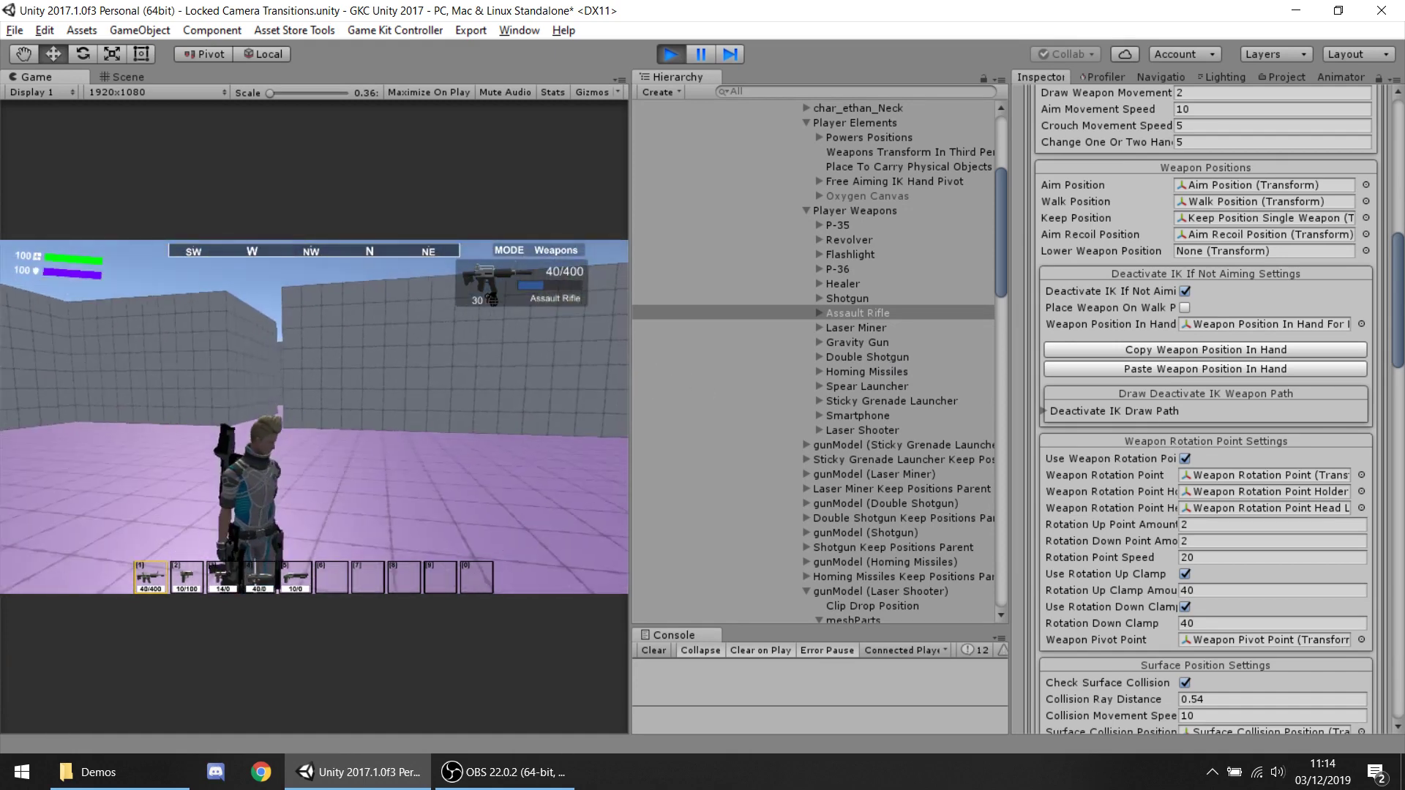
pyautogui.press('h')
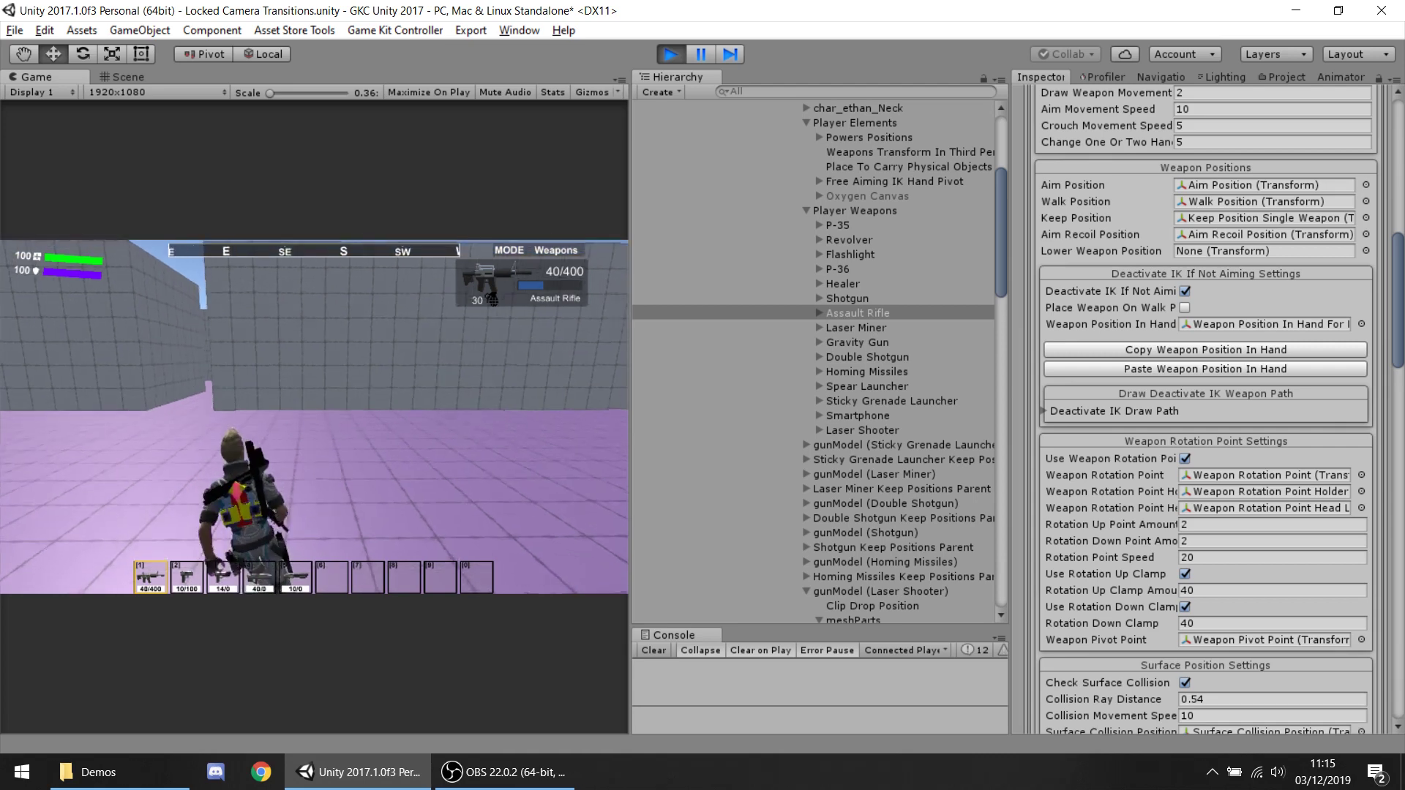
pyautogui.press('s')
pyautogui.press('d')
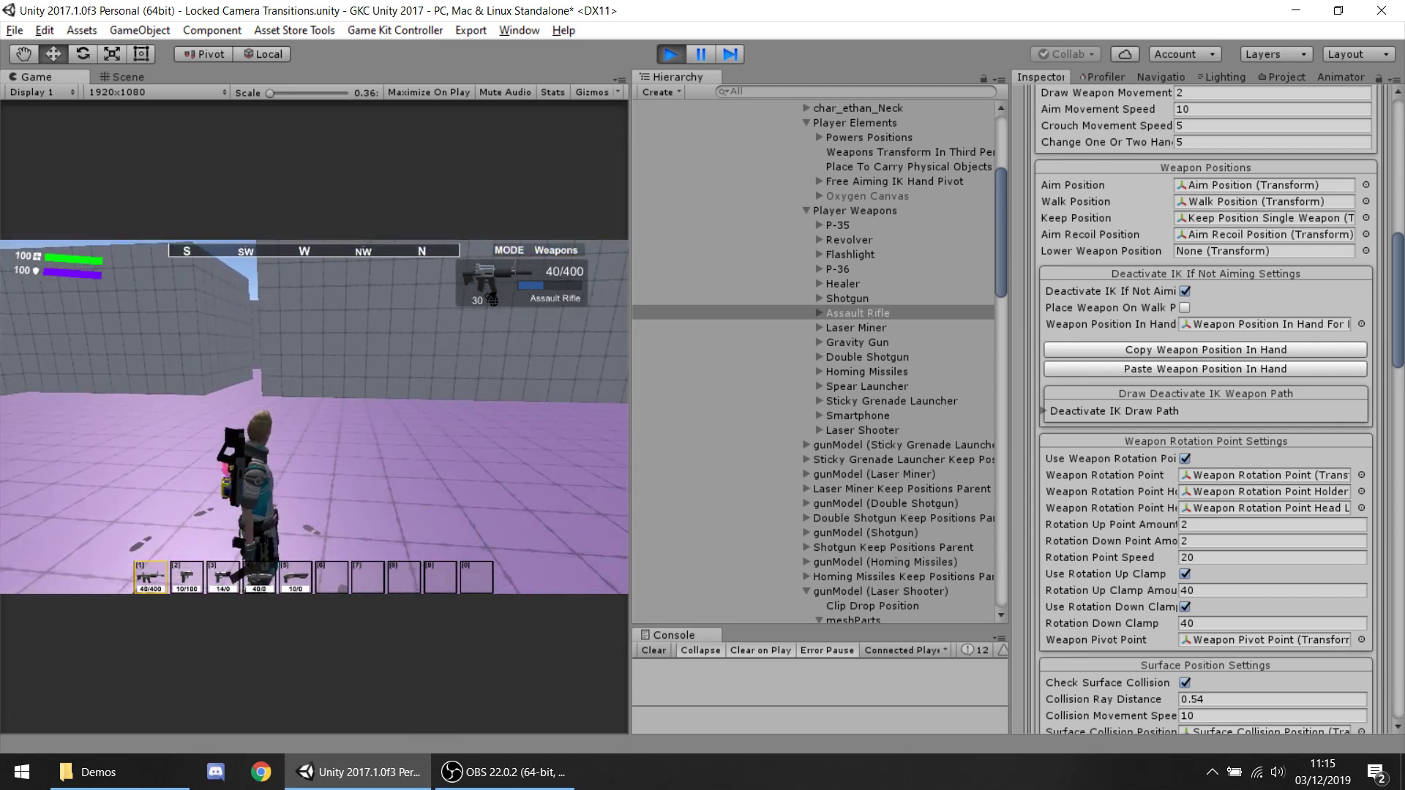
pyautogui.press('Escape')
pyautogui.press('Escape')
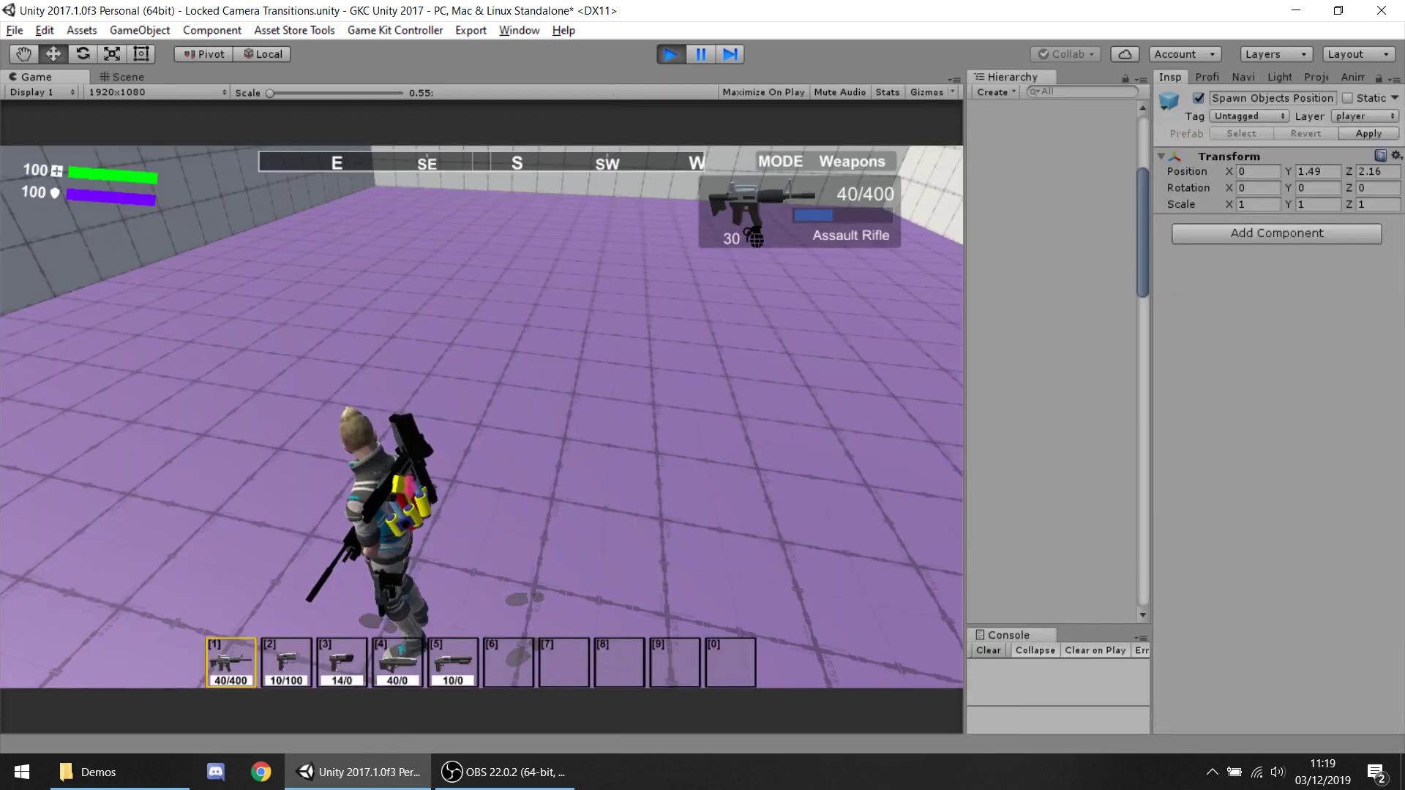
# Move in all directions with the Assault Rifle to examine its two-handed carry.
pyautogui.press('w')
pyautogui.press('a')
pyautogui.press('s')
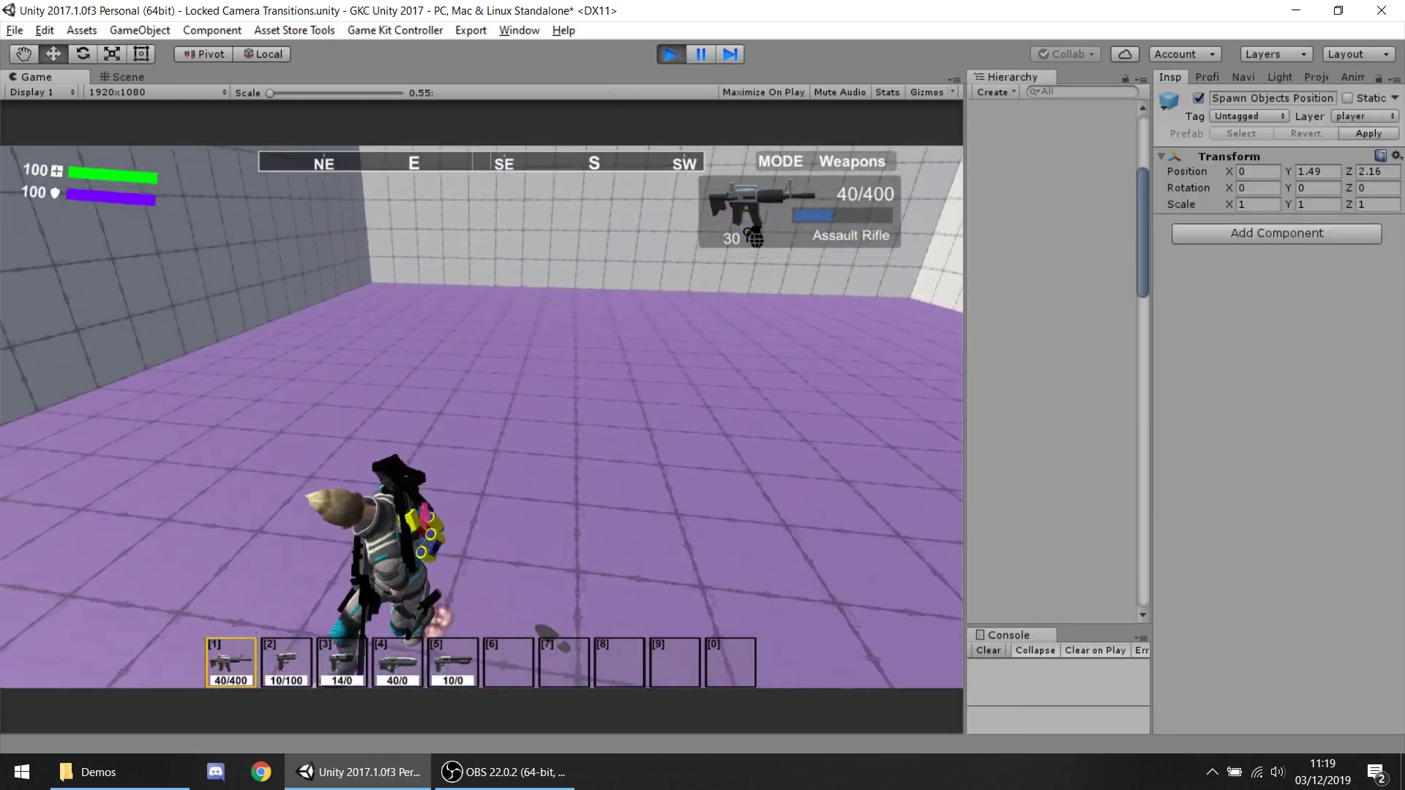
pyautogui.press('d')
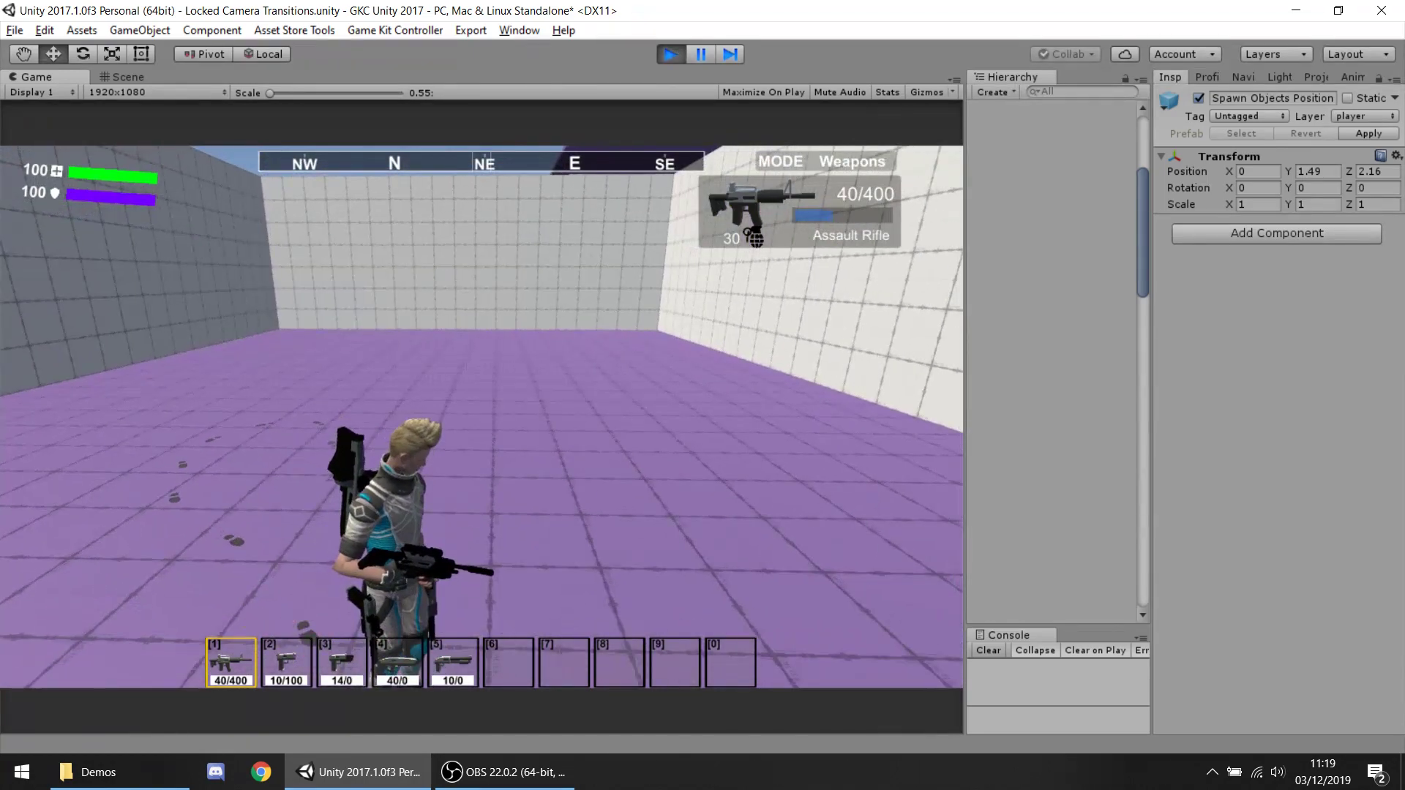
pyautogui.press('w')
pyautogui.press('a')
pyautogui.press('s')
pyautogui.press('d')
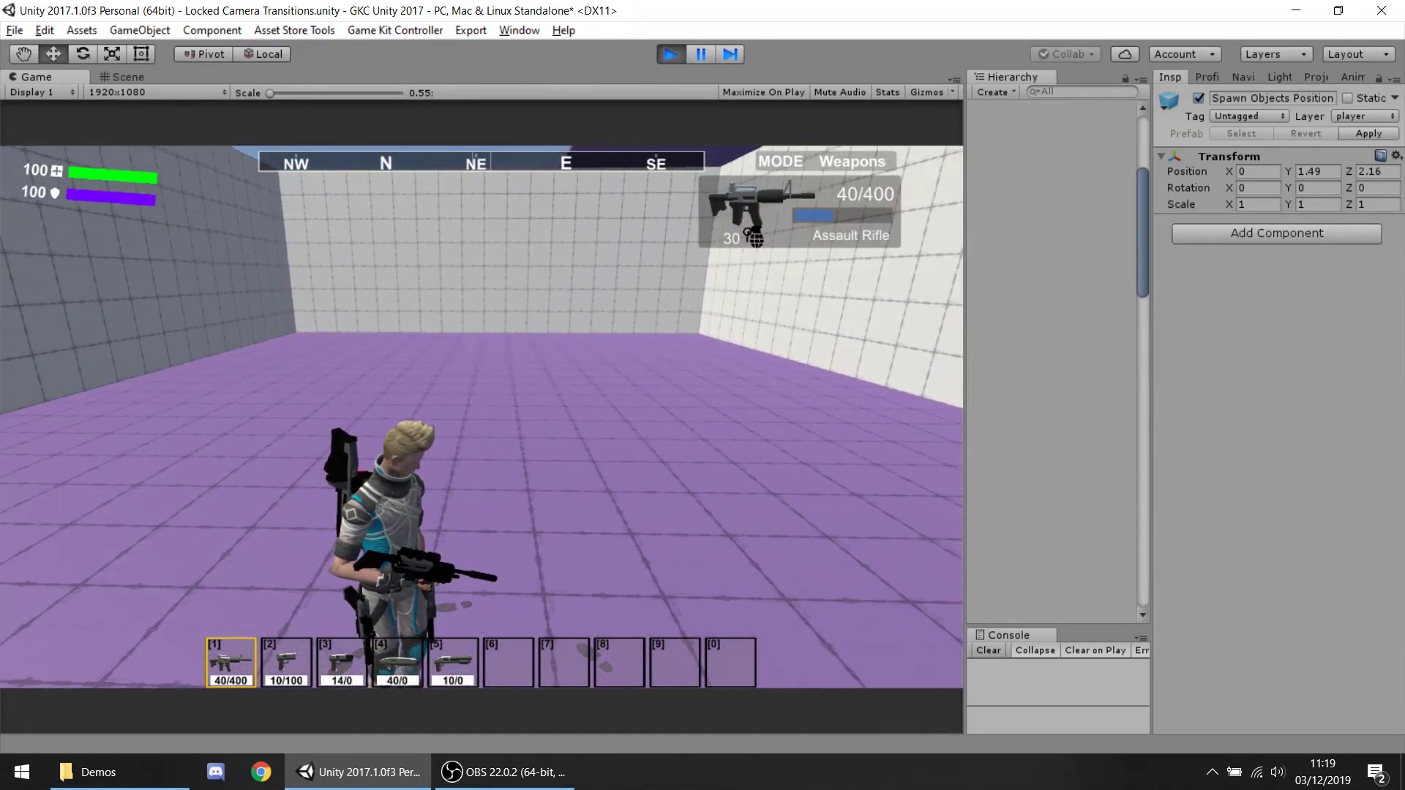
# Switch through the P-35 in slot 2 to the P-36 in slot 3 and move around to check the one-handed carry.
pyautogui.press('2')
pyautogui.press('s')
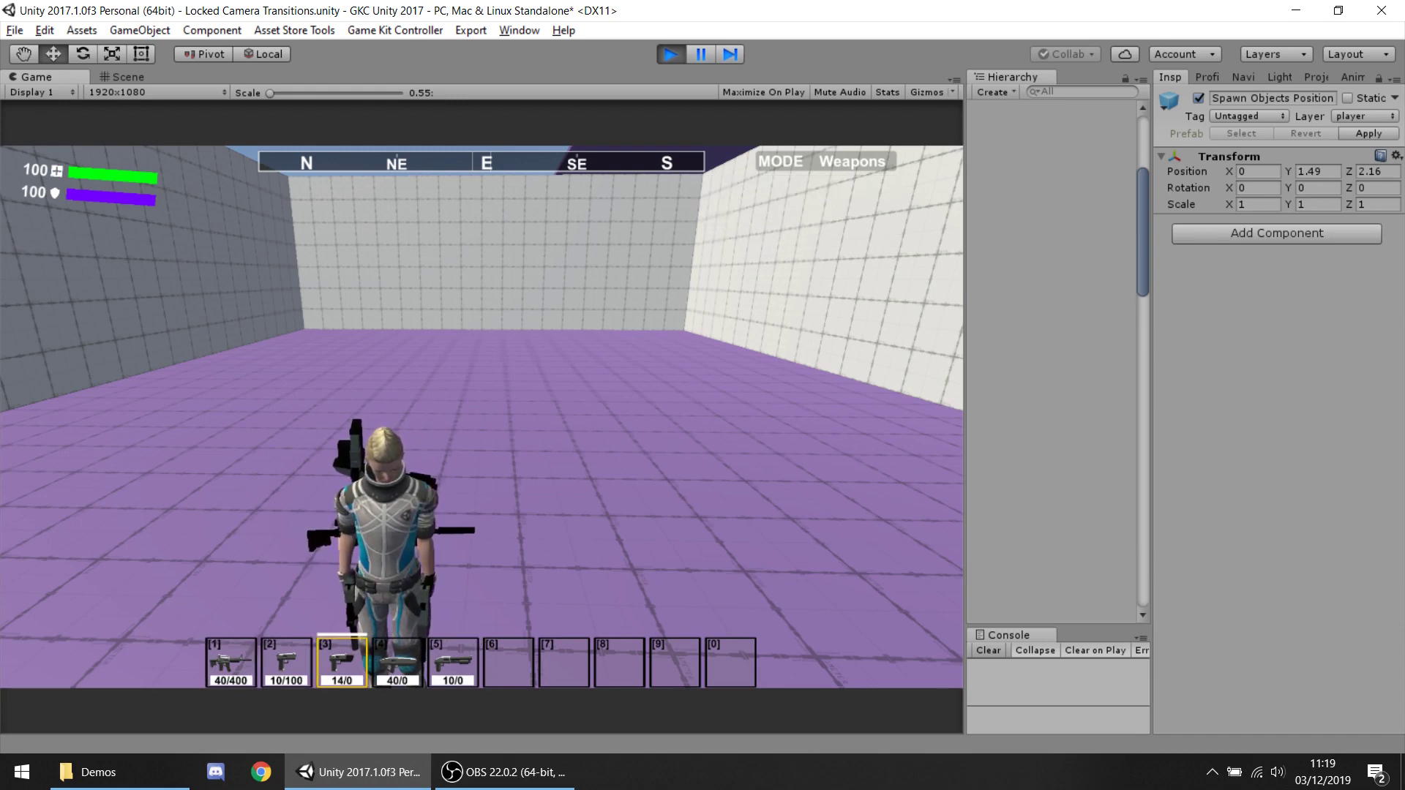
pyautogui.press('w')
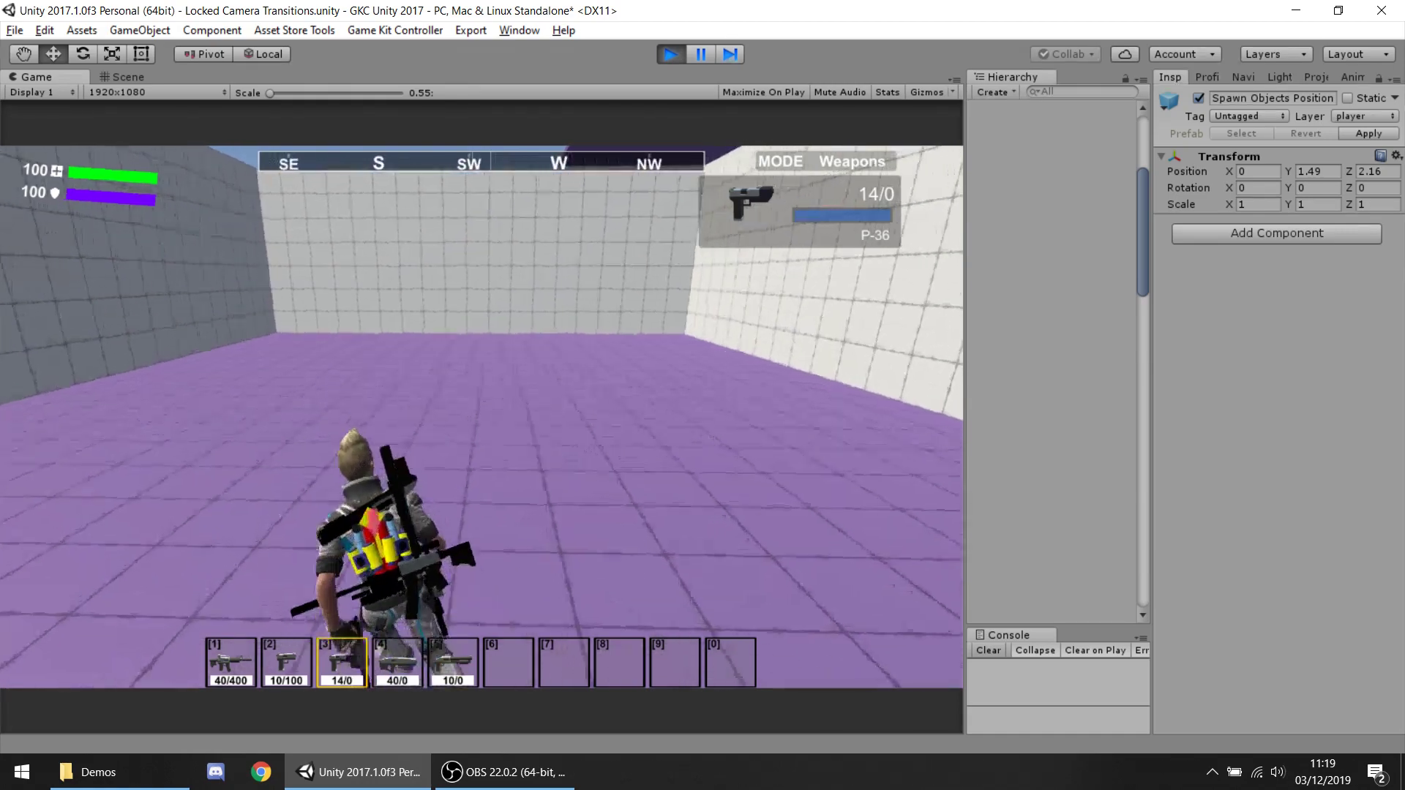
pyautogui.press('a')
pyautogui.press('s')
pyautogui.press('d')
pyautogui.press('w')
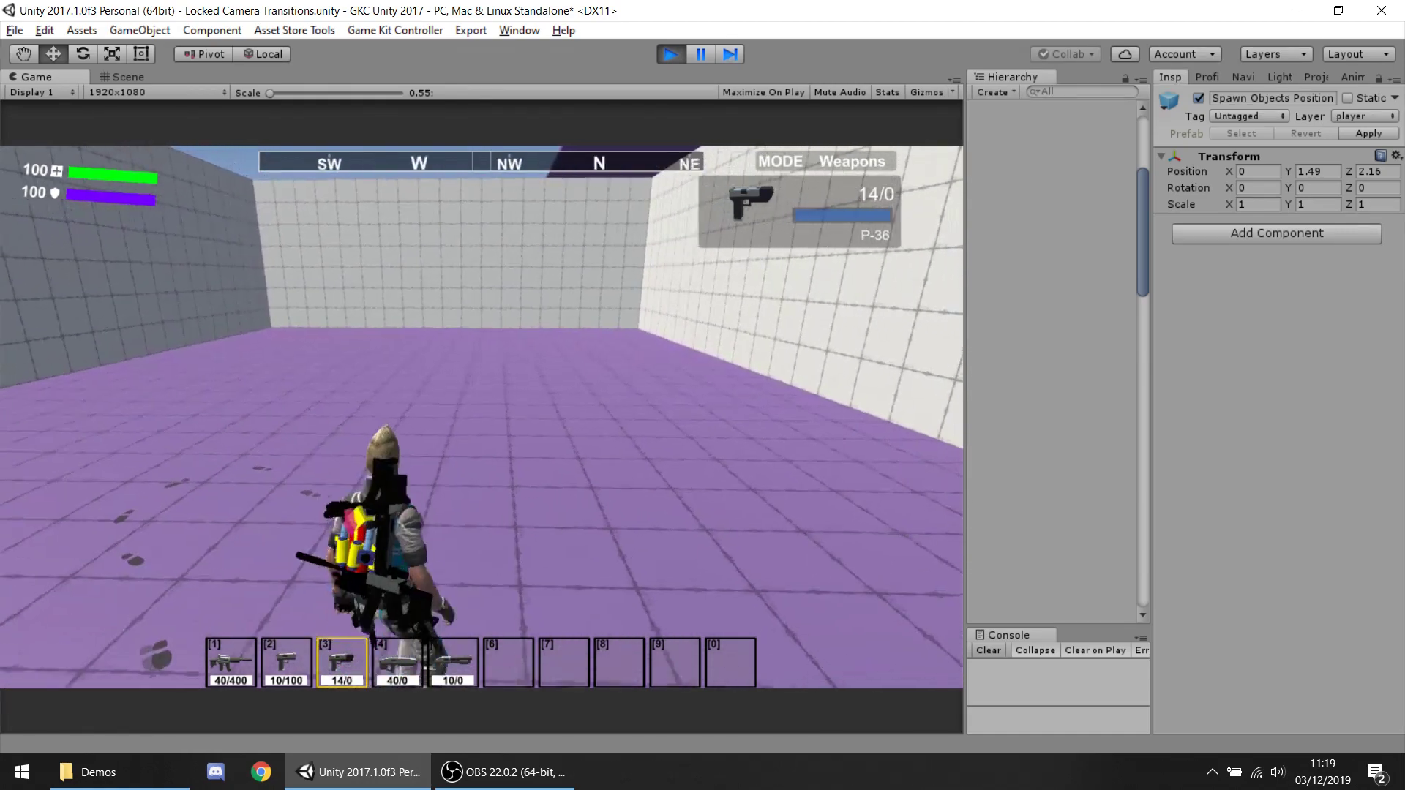
pyautogui.press('a')
# Switch to the Laser Shooter in slot 4 and the Shotgun in slot 5, moving around to check how each is carried.
pyautogui.press('4')
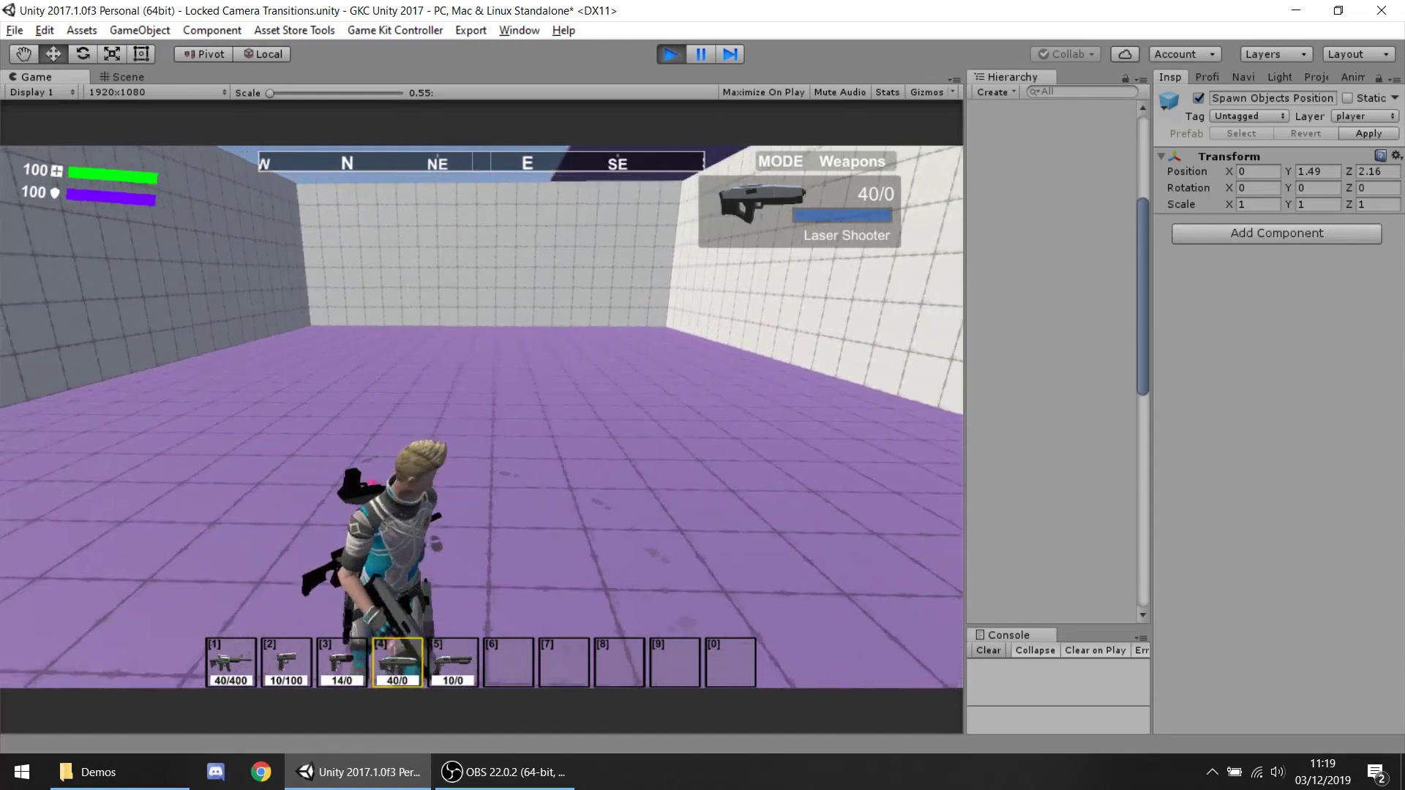
pyautogui.press('w')
pyautogui.press('5')
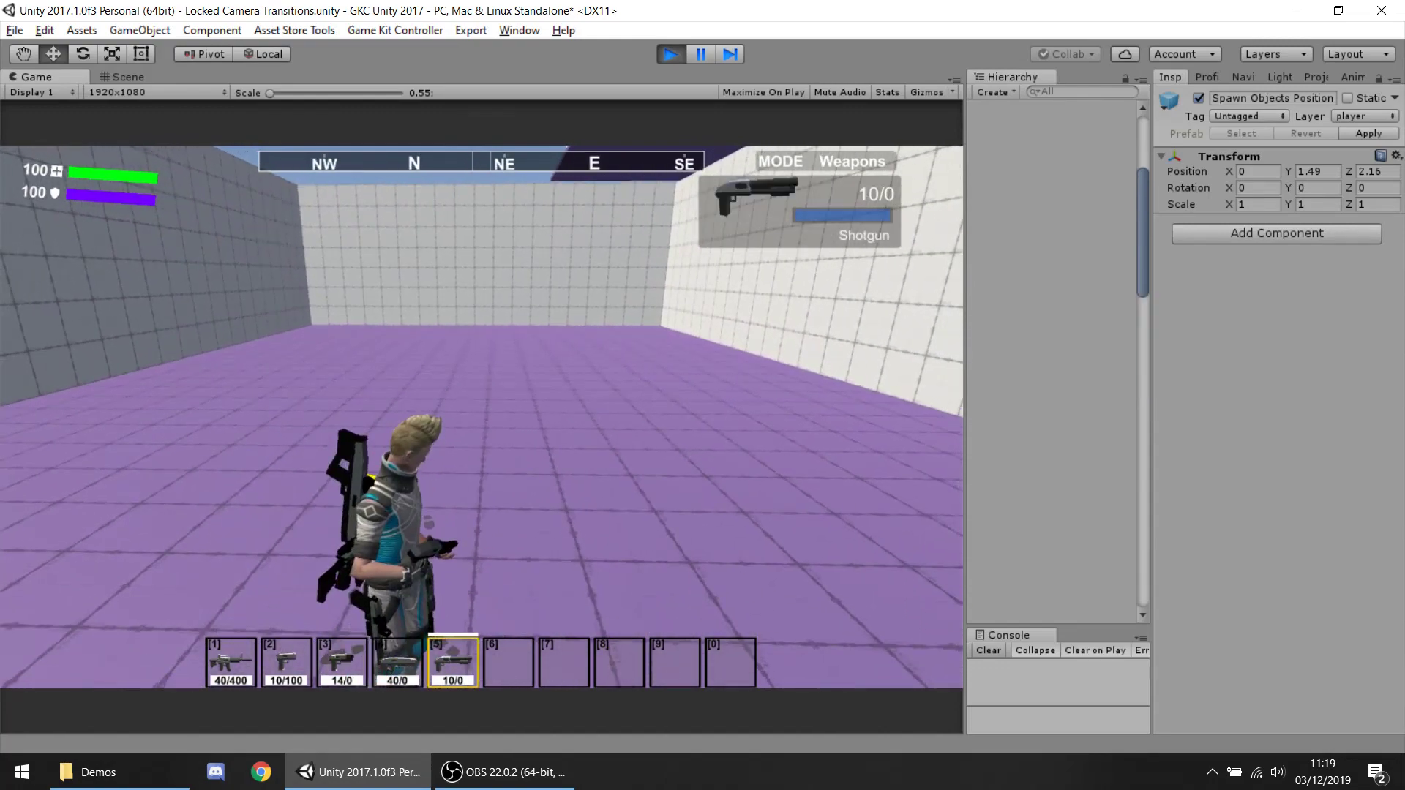
pyautogui.press('w')
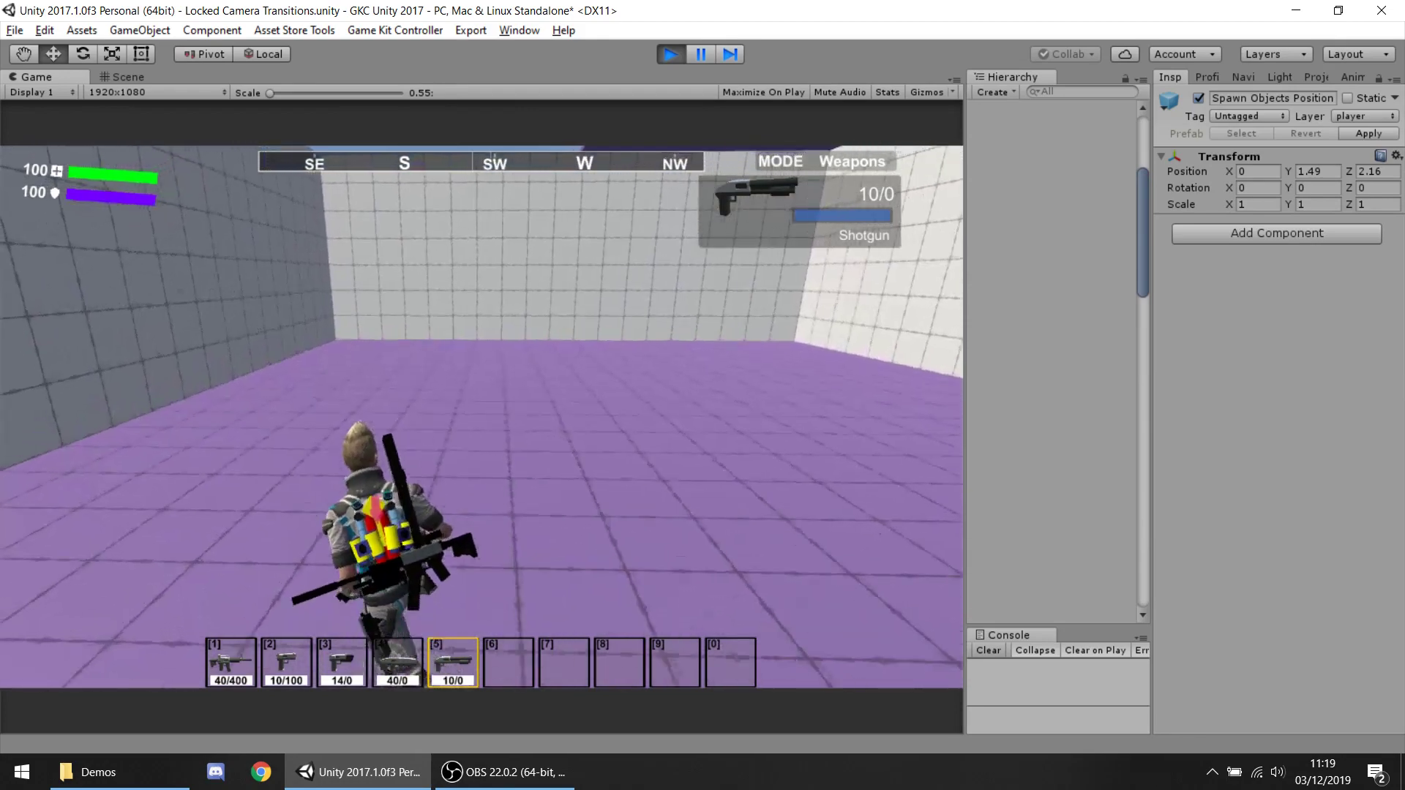
pyautogui.press('a')
pyautogui.press('s')
pyautogui.press('d')
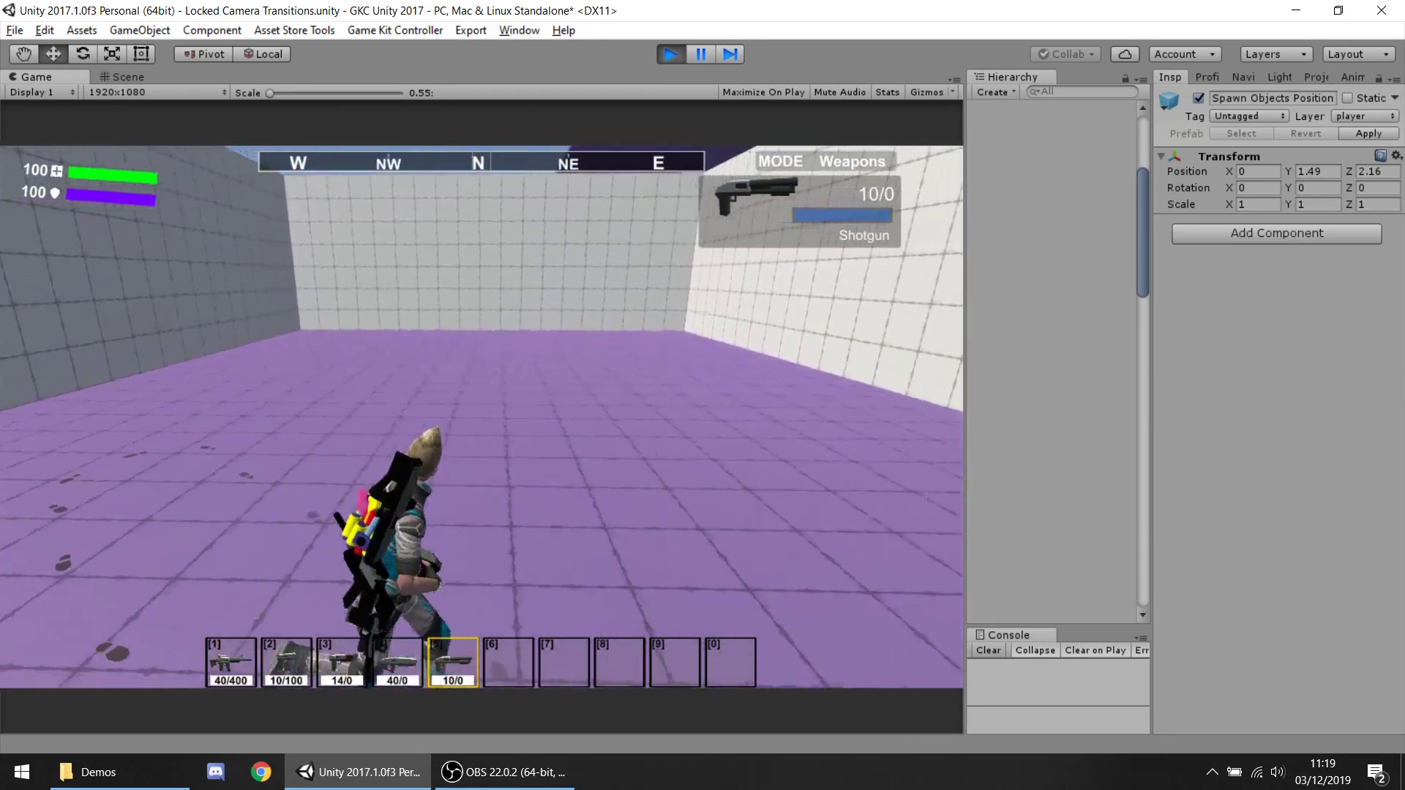
pyautogui.press('w')
pyautogui.press('a')
pyautogui.press('s')
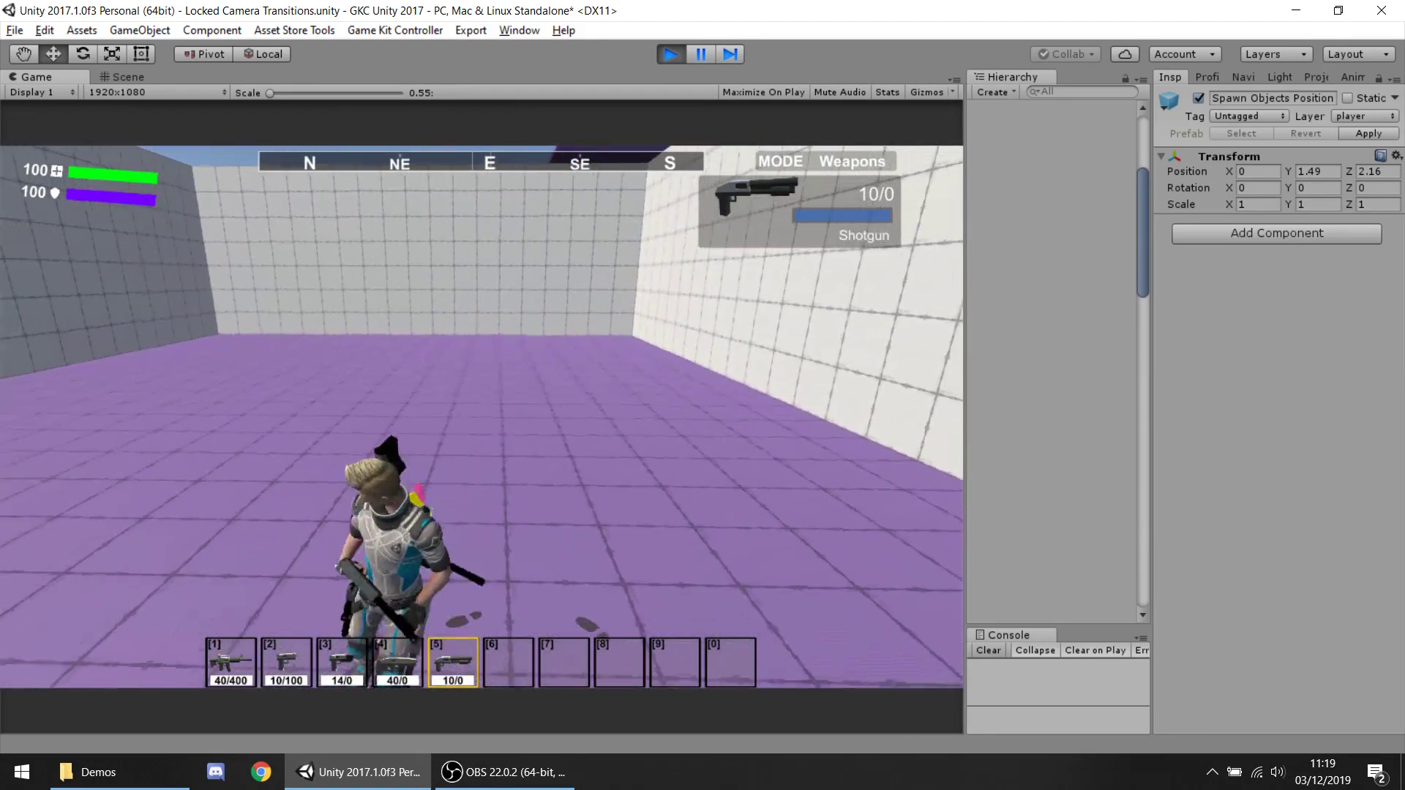
# Move with the P-35 from slot 2 and switch to the P-36 in slot 3, comparing how both pistols are carried.
pyautogui.press('1')
pyautogui.press('a')
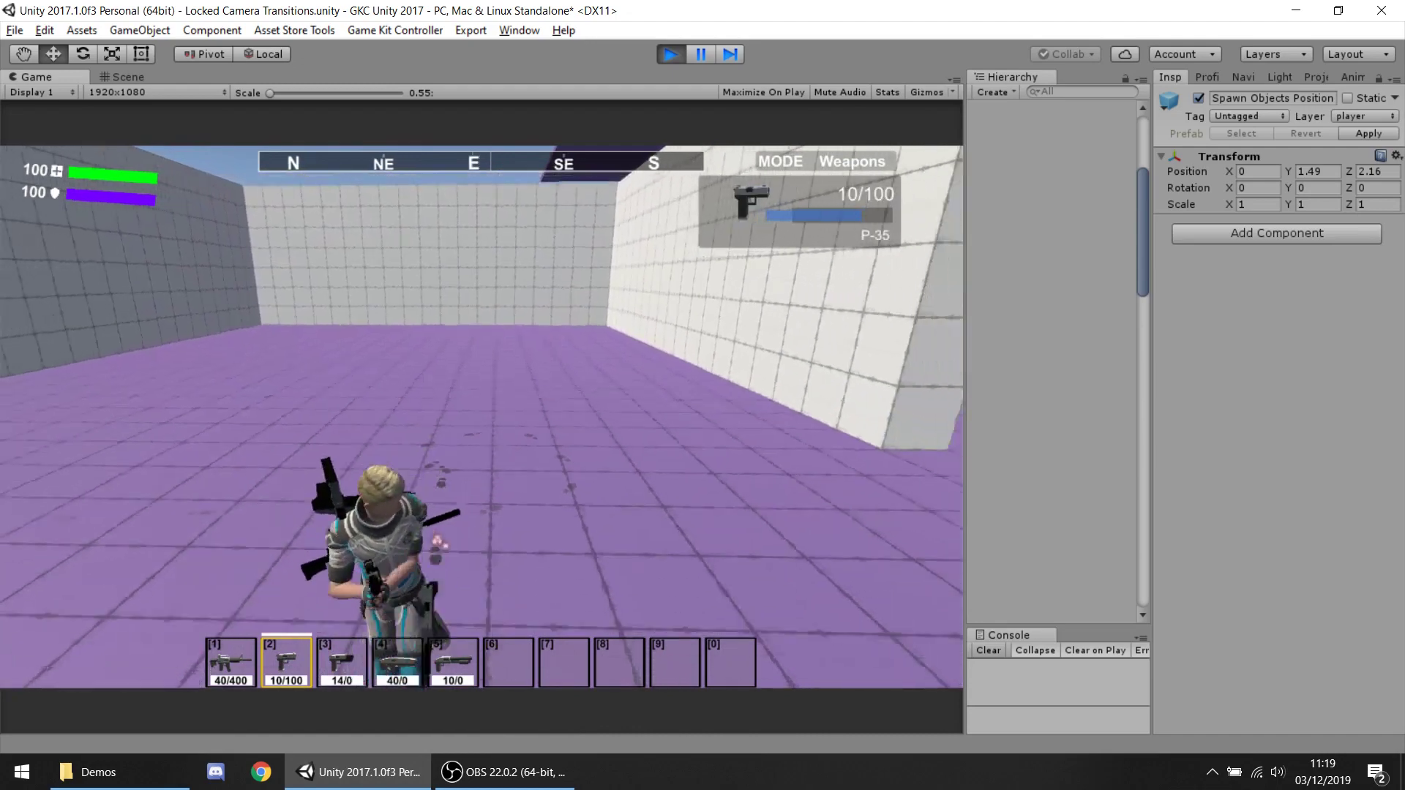
pyautogui.press('w')
pyautogui.press('d')
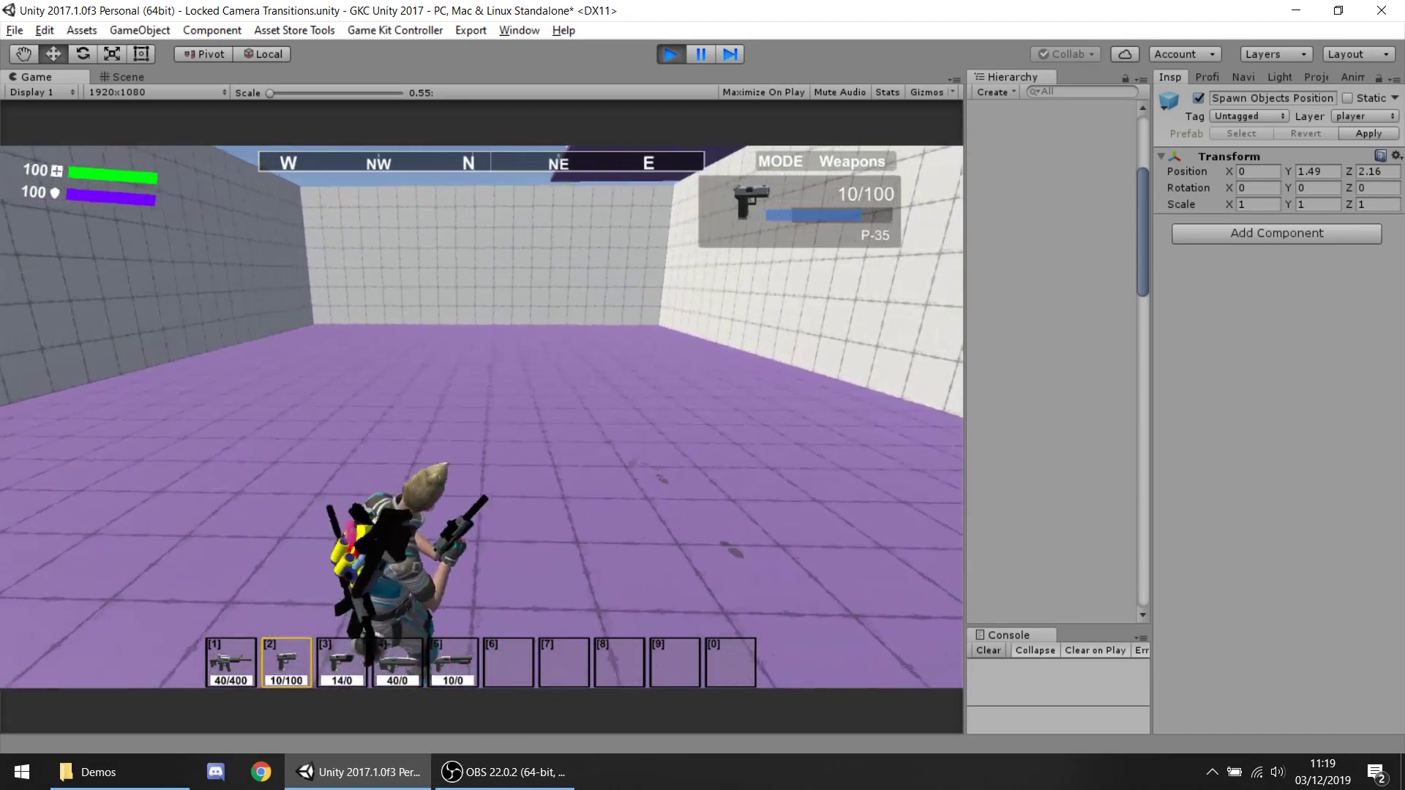
pyautogui.press('s')
pyautogui.press('a')
pyautogui.press('w')
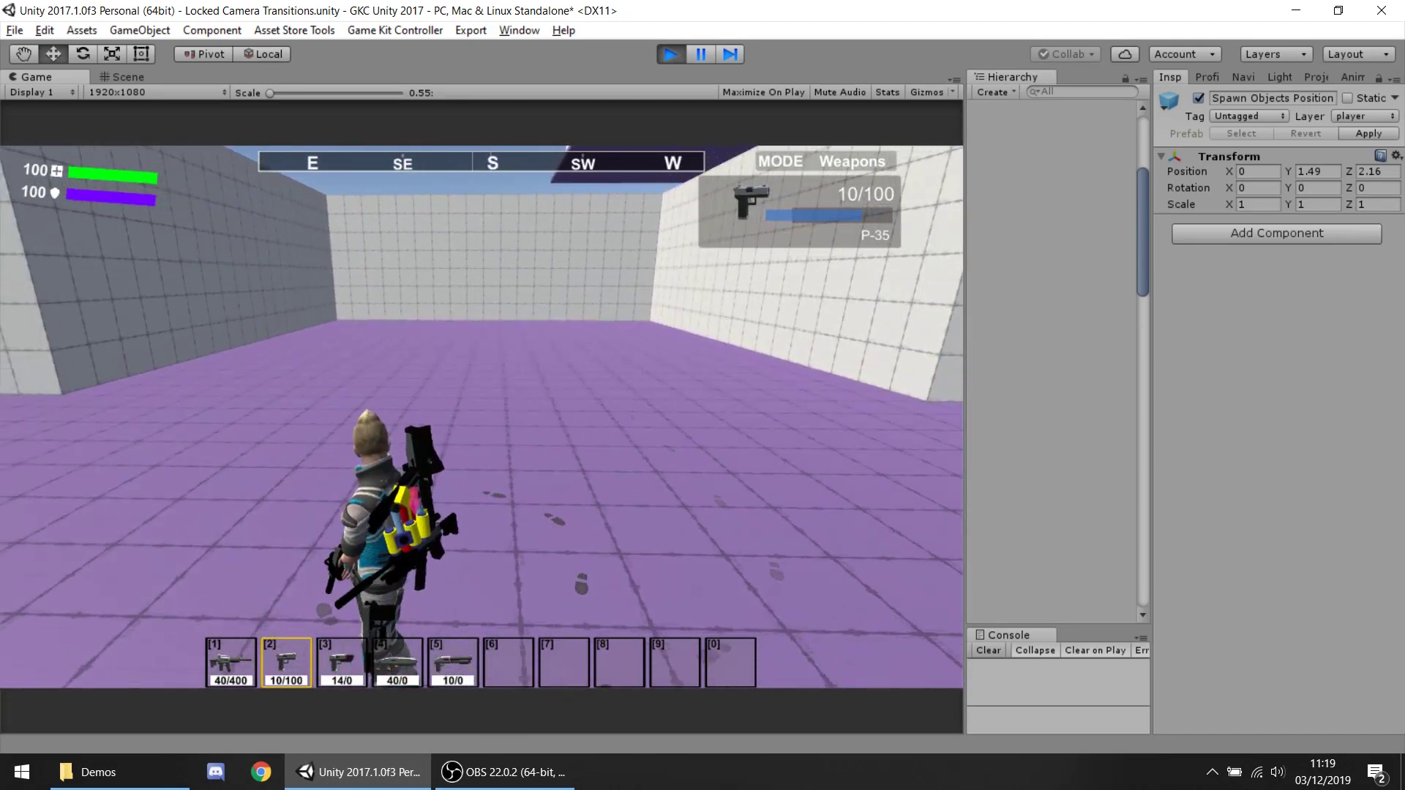
pyautogui.press('w')
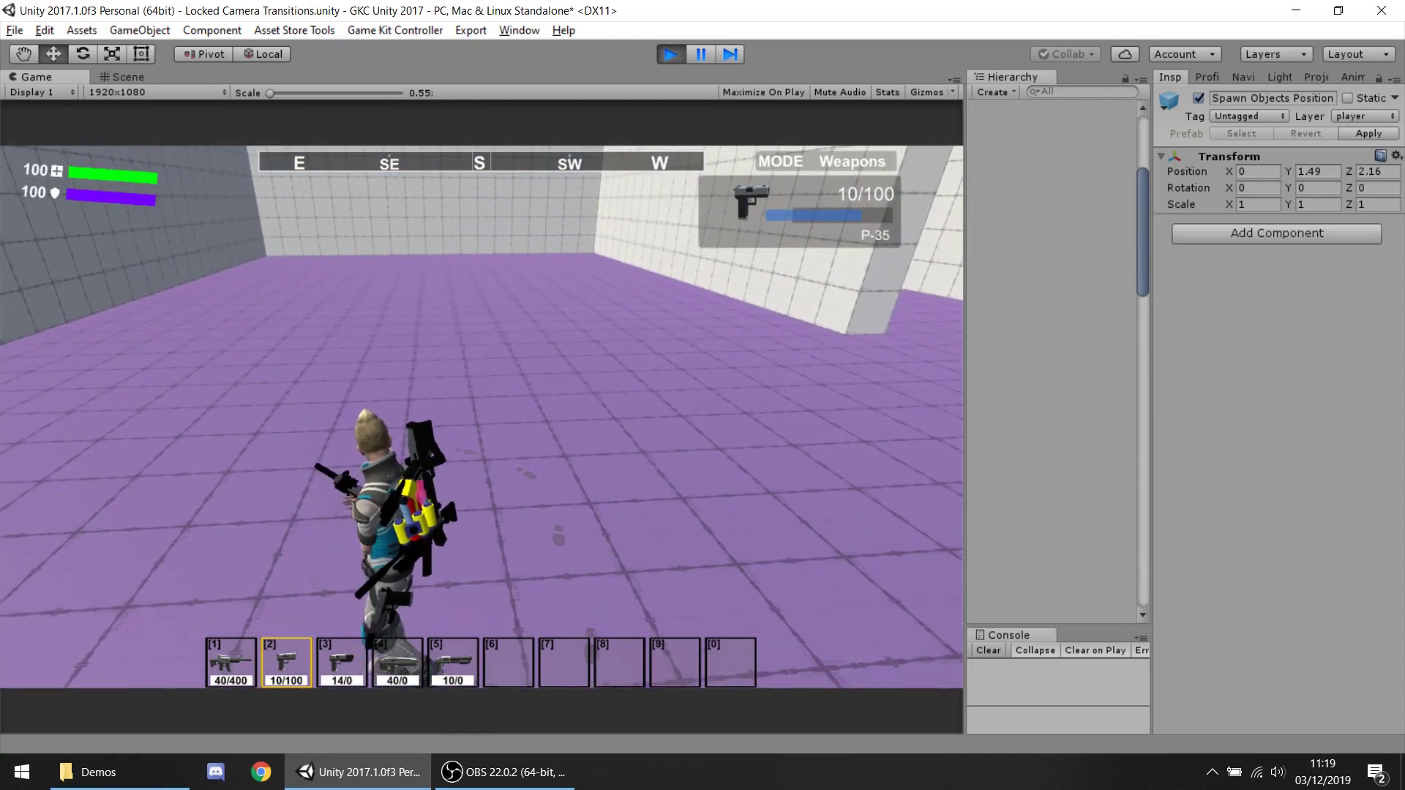
pyautogui.press('3')
pyautogui.press('w')
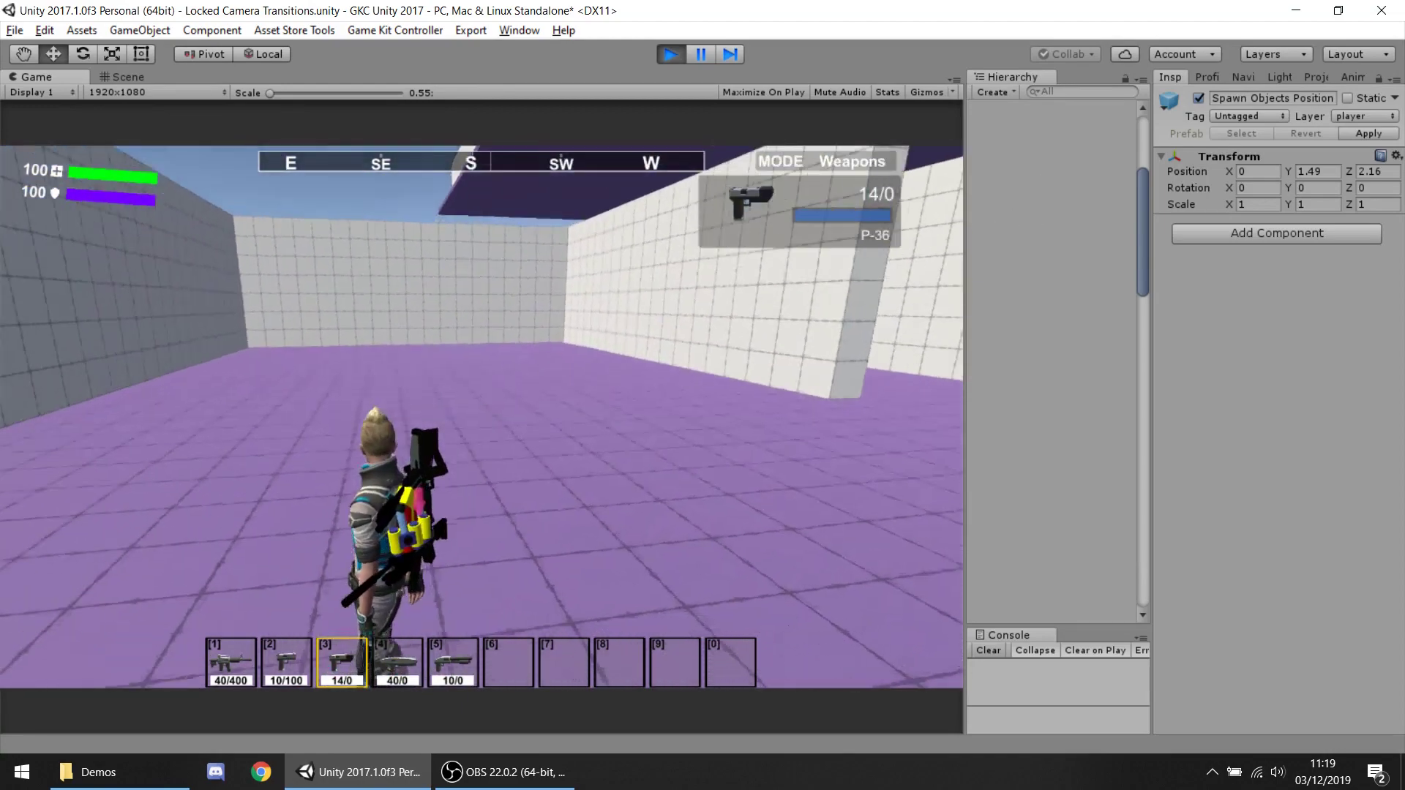